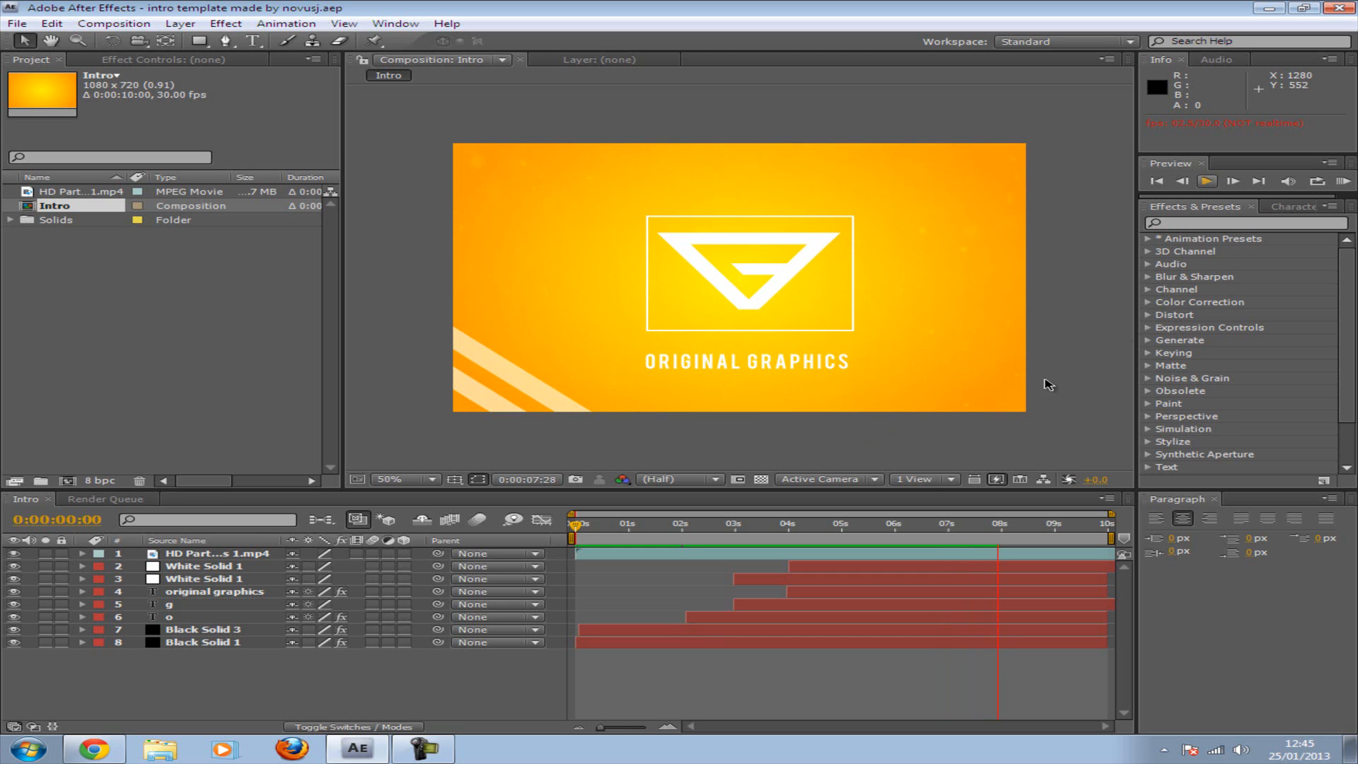
Step: Stop the preview of the finished intro and create a new empty project
{"action": "left_click", "coordinate": [1206, 182]}
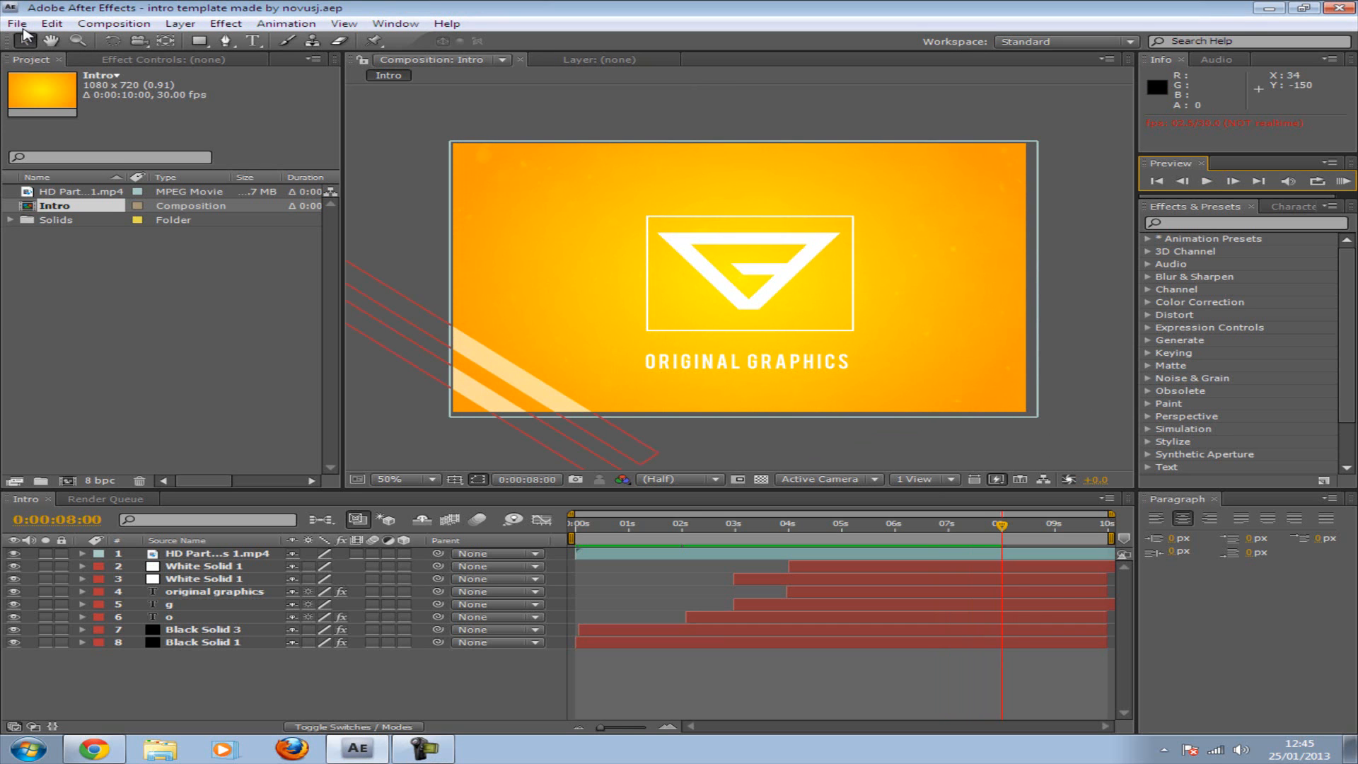
{"action": "left_click", "coordinate": [17, 24]}
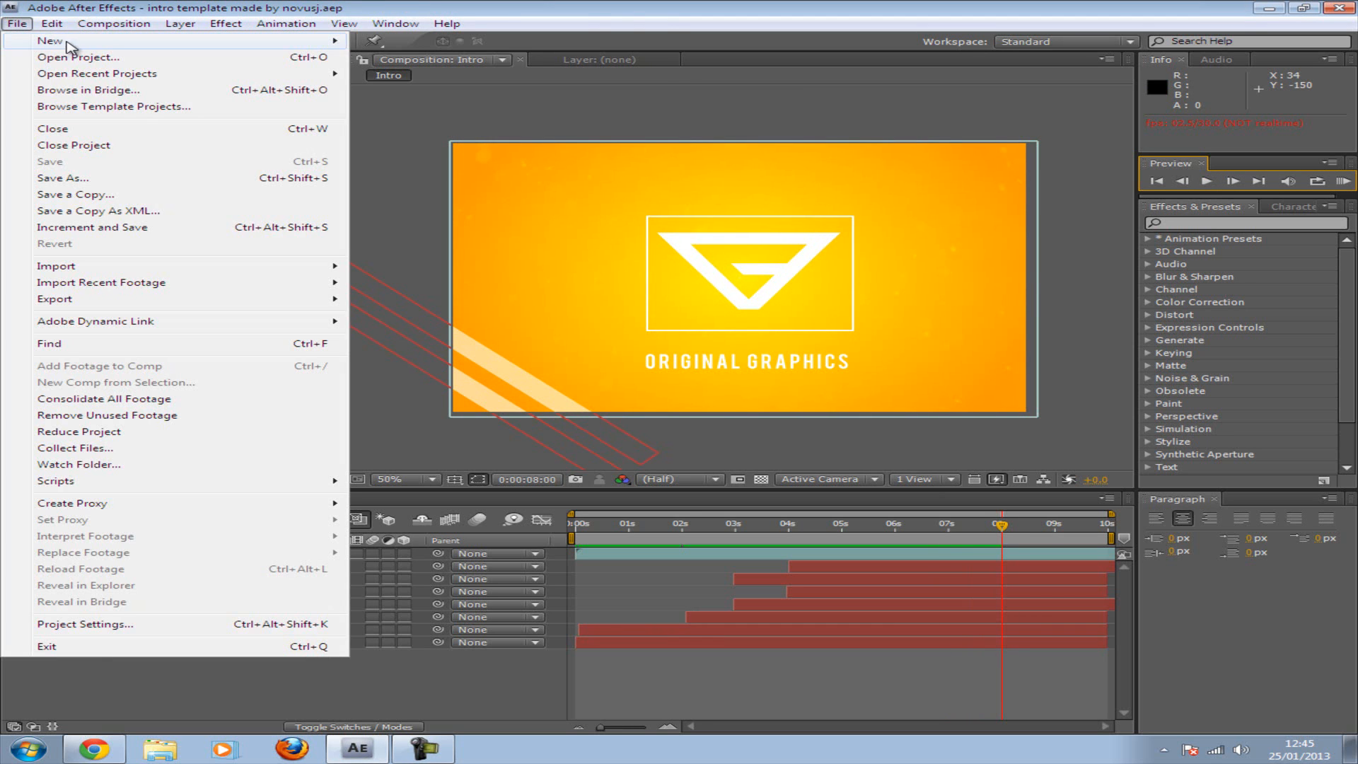
{"action": "mouse_move", "coordinate": [69, 44]}
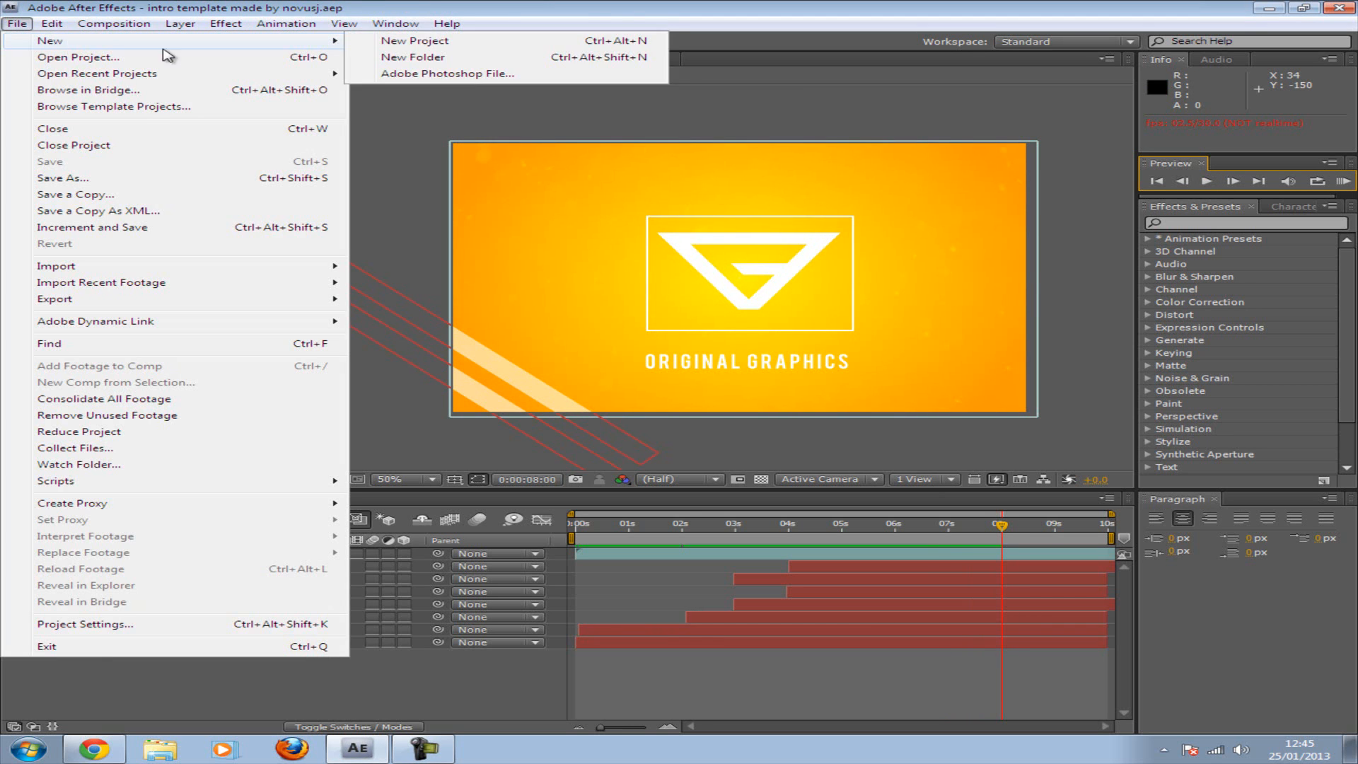
{"action": "left_click", "coordinate": [406, 47]}
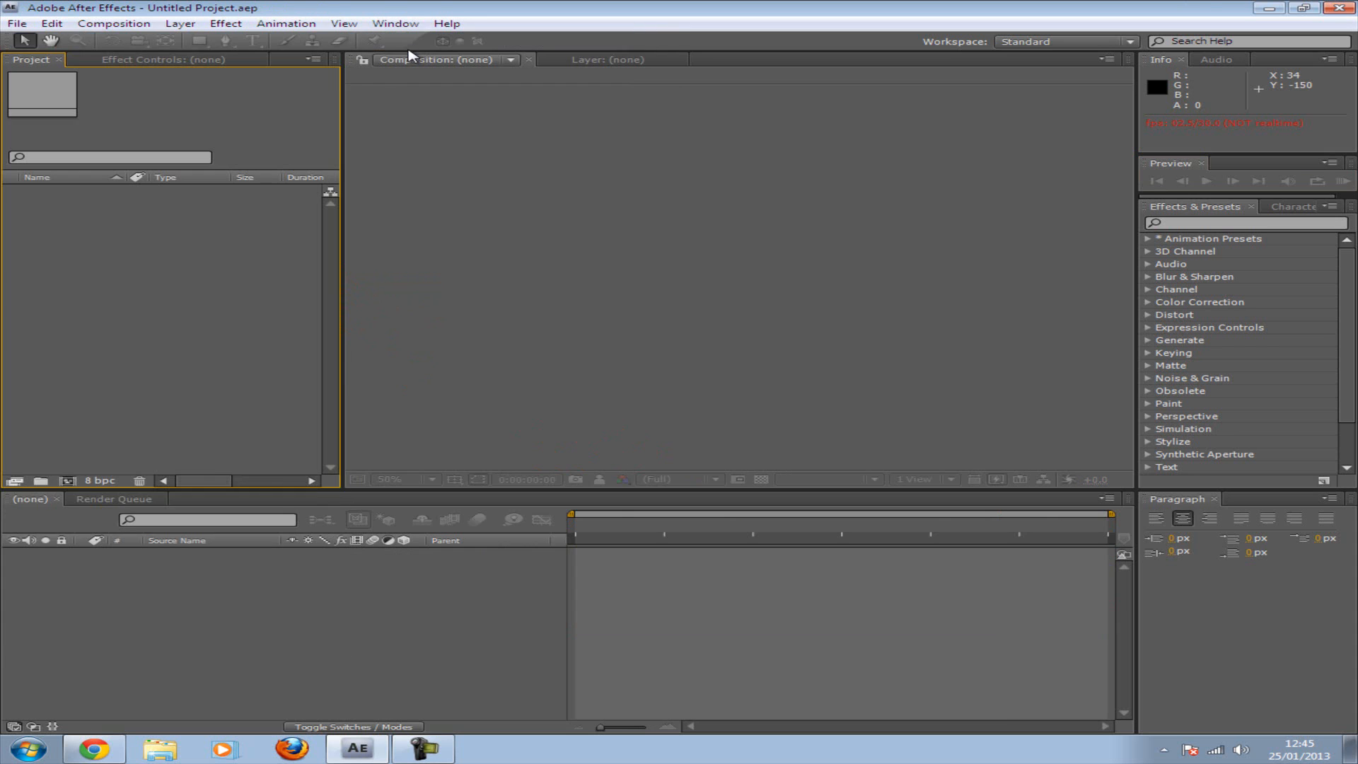
Step: Create a 1080 x 720 px, 30 fps composition named Intro Template with a duration of 0:00:10:00
{"action": "left_click", "coordinate": [113, 25]}
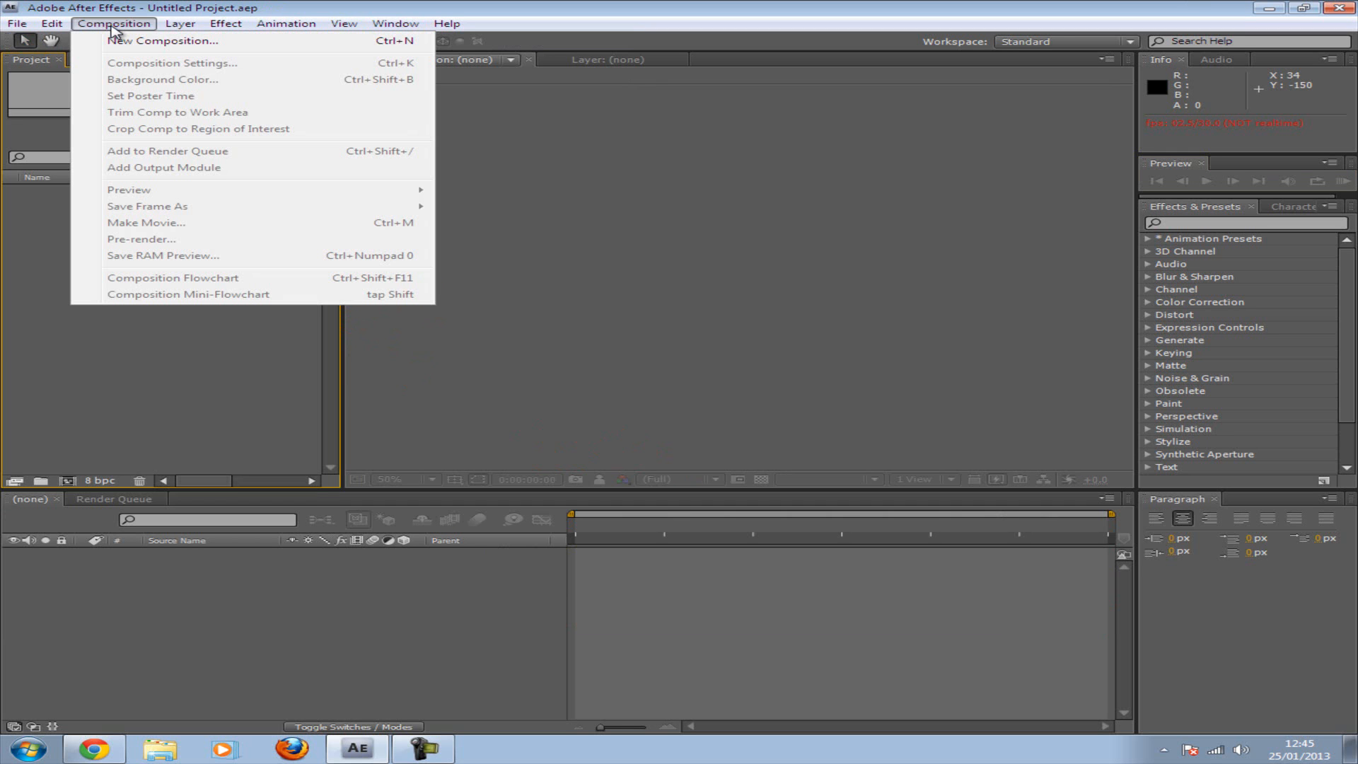
{"action": "left_click", "coordinate": [159, 46]}
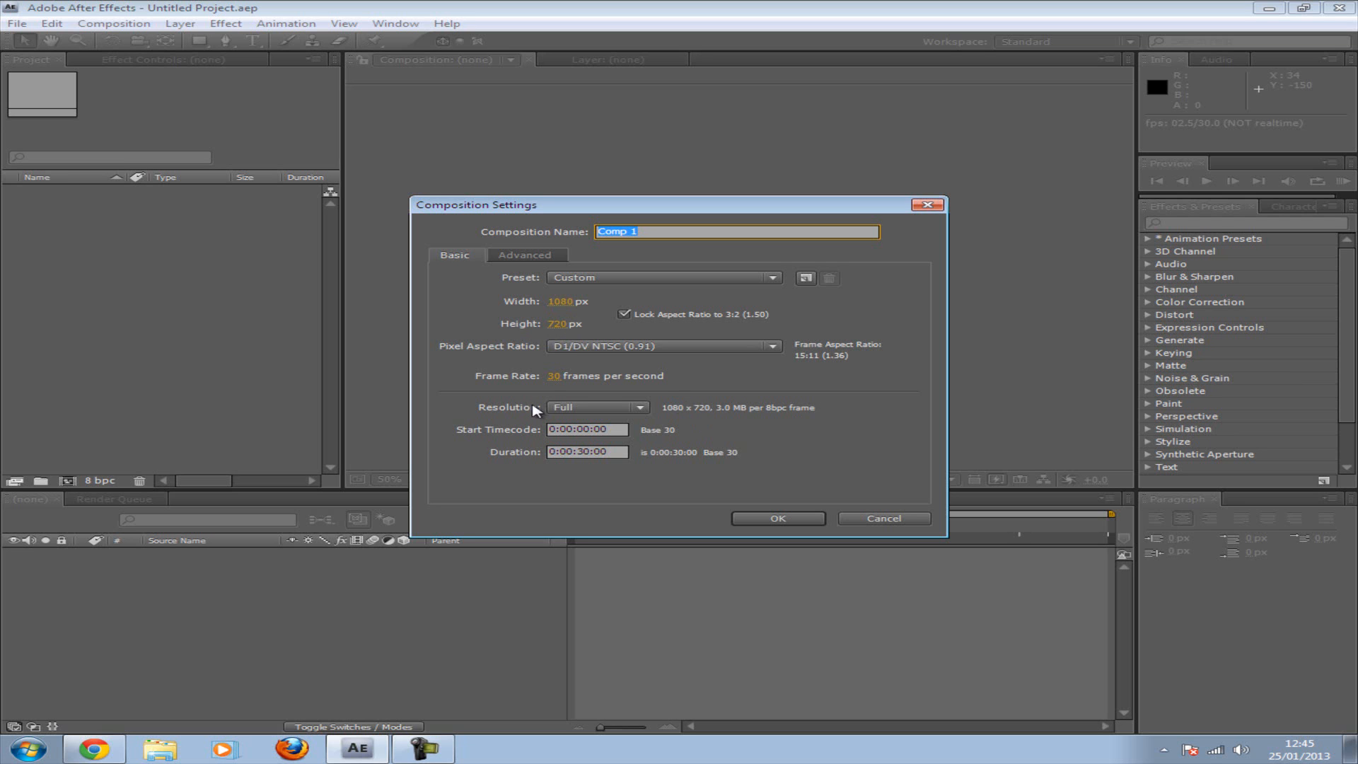
{"action": "double_click", "coordinate": [582, 454]}
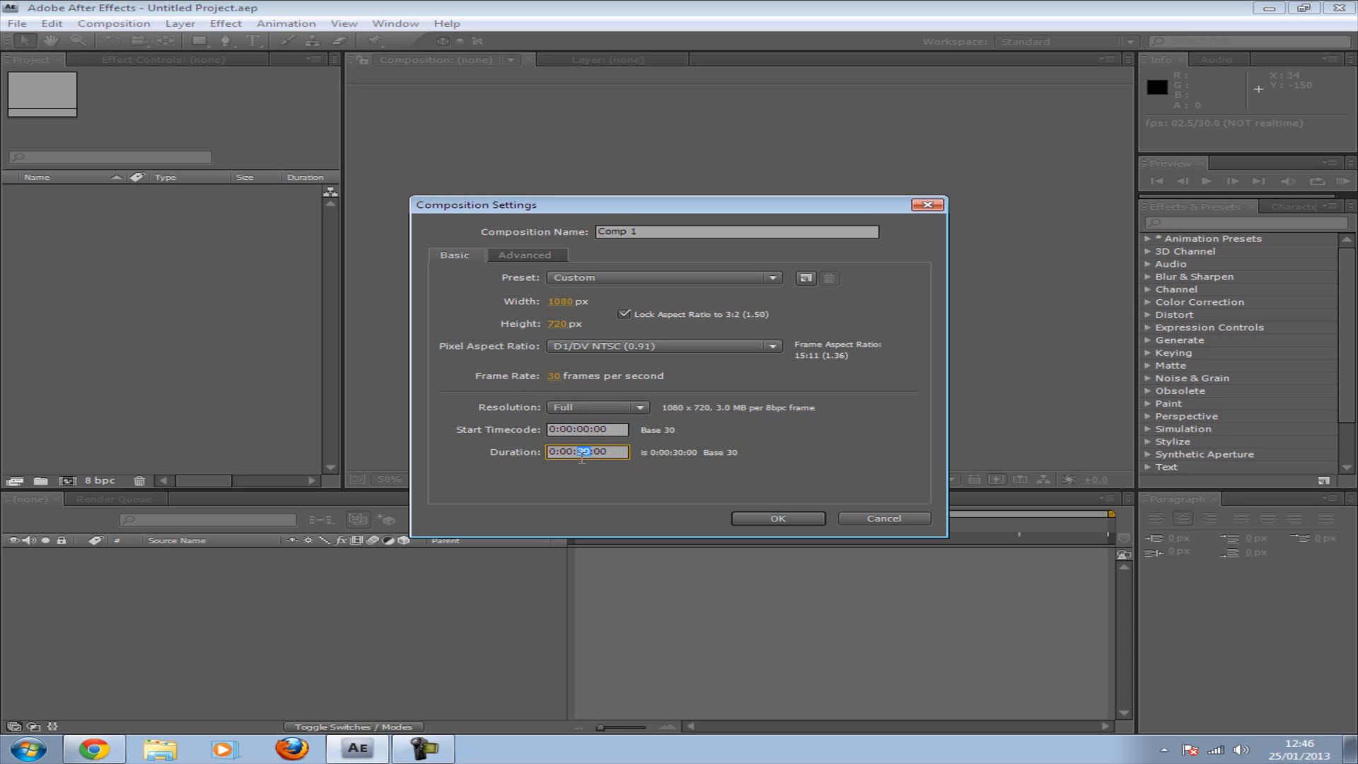
{"action": "key", "text": "Tab"}
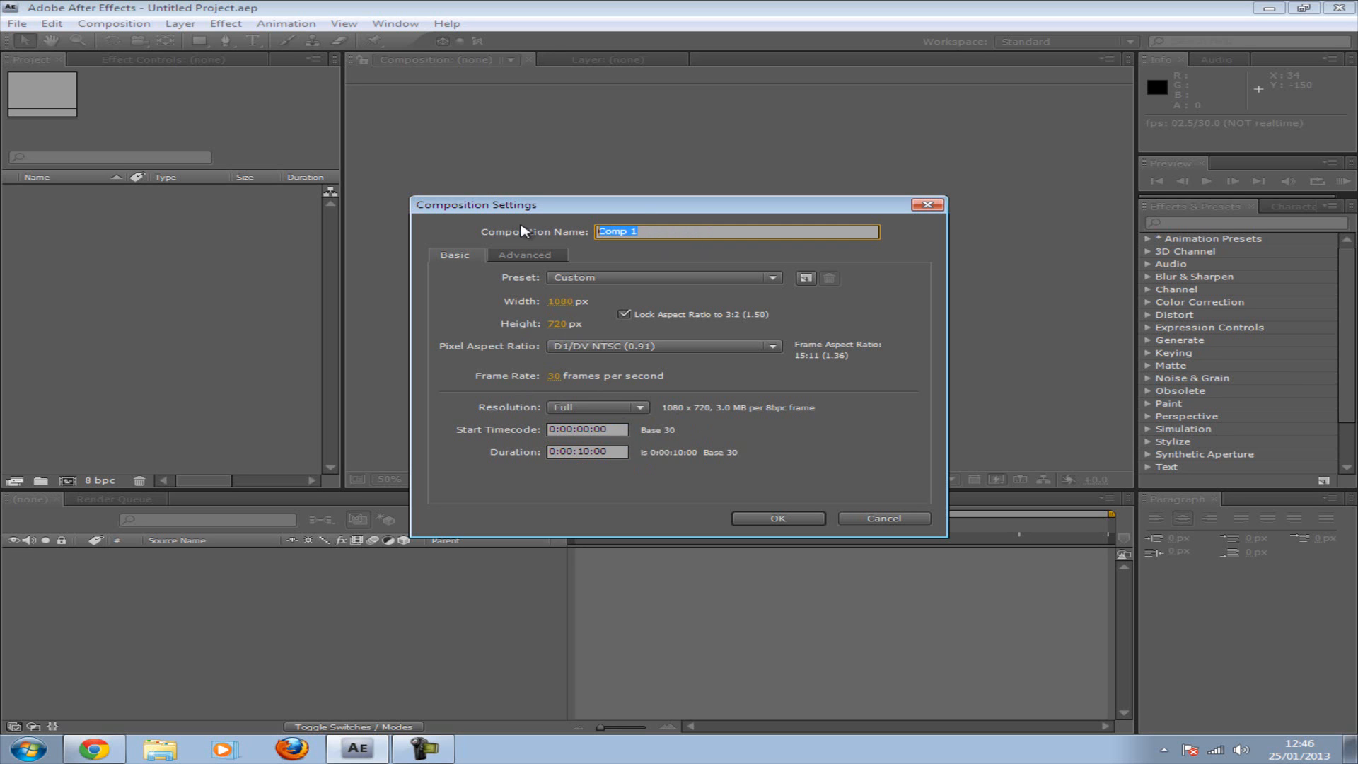
{"action": "key", "text": "BackSpace"}
{"action": "type", "text": "Intro Template"}
{"action": "left_click", "coordinate": [778, 518]}
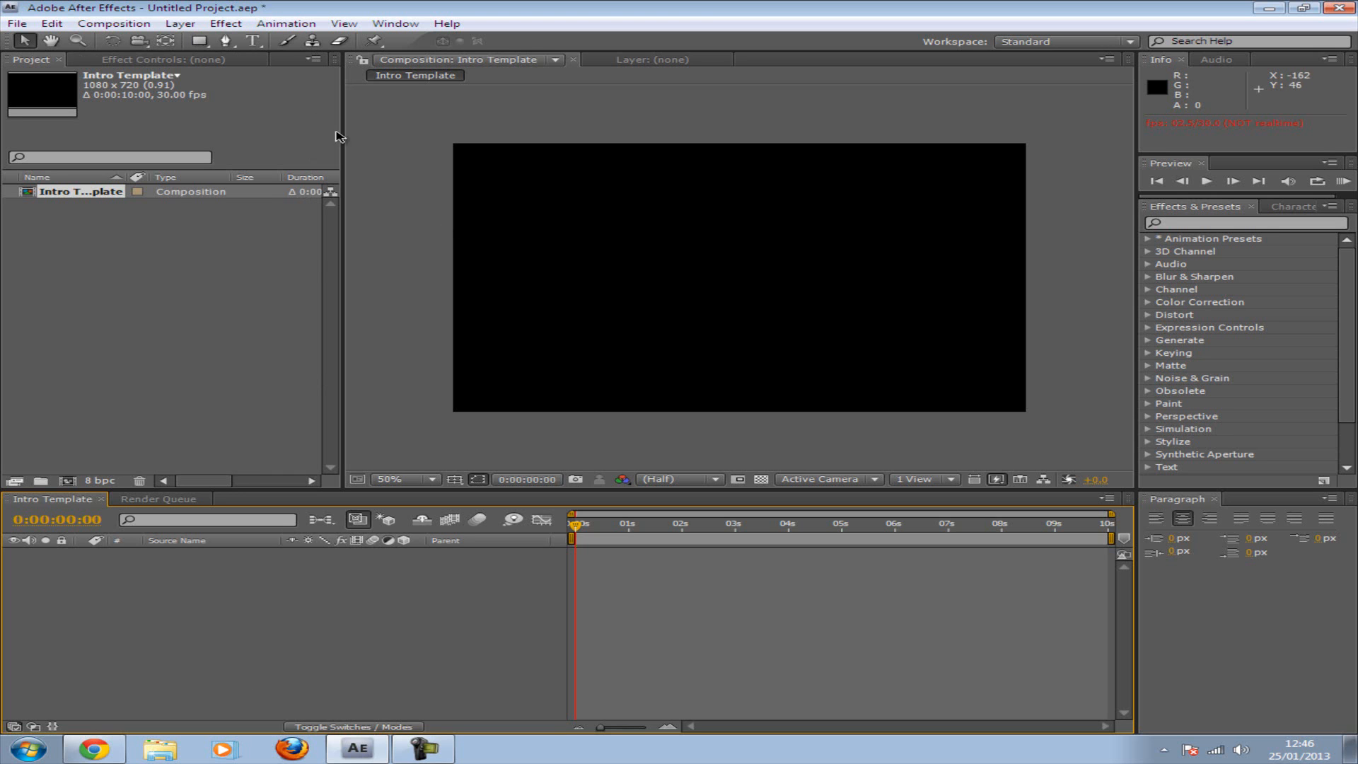
Step: Add a 1080 x 720 px solid layer to the composition with its color set to black (000000)
{"action": "left_click", "coordinate": [183, 25]}
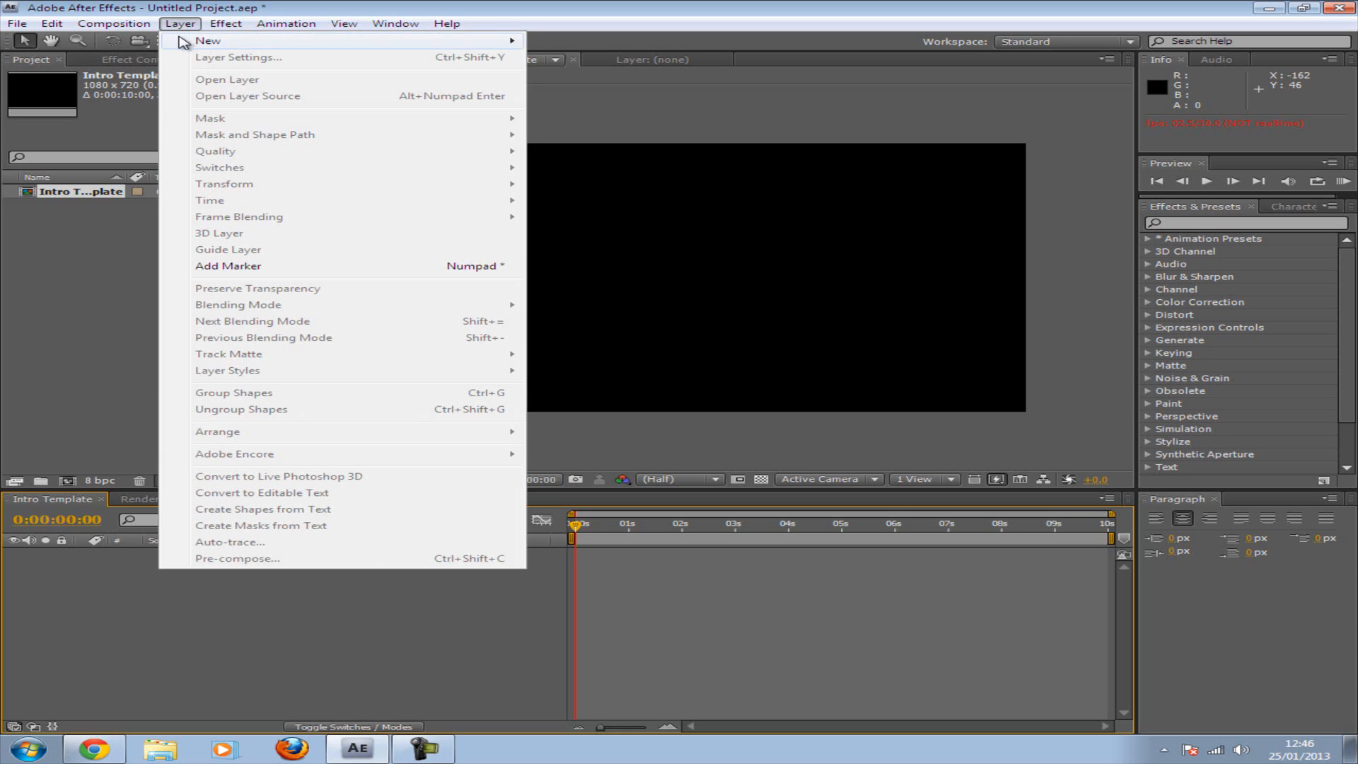
{"action": "mouse_move", "coordinate": [447, 24]}
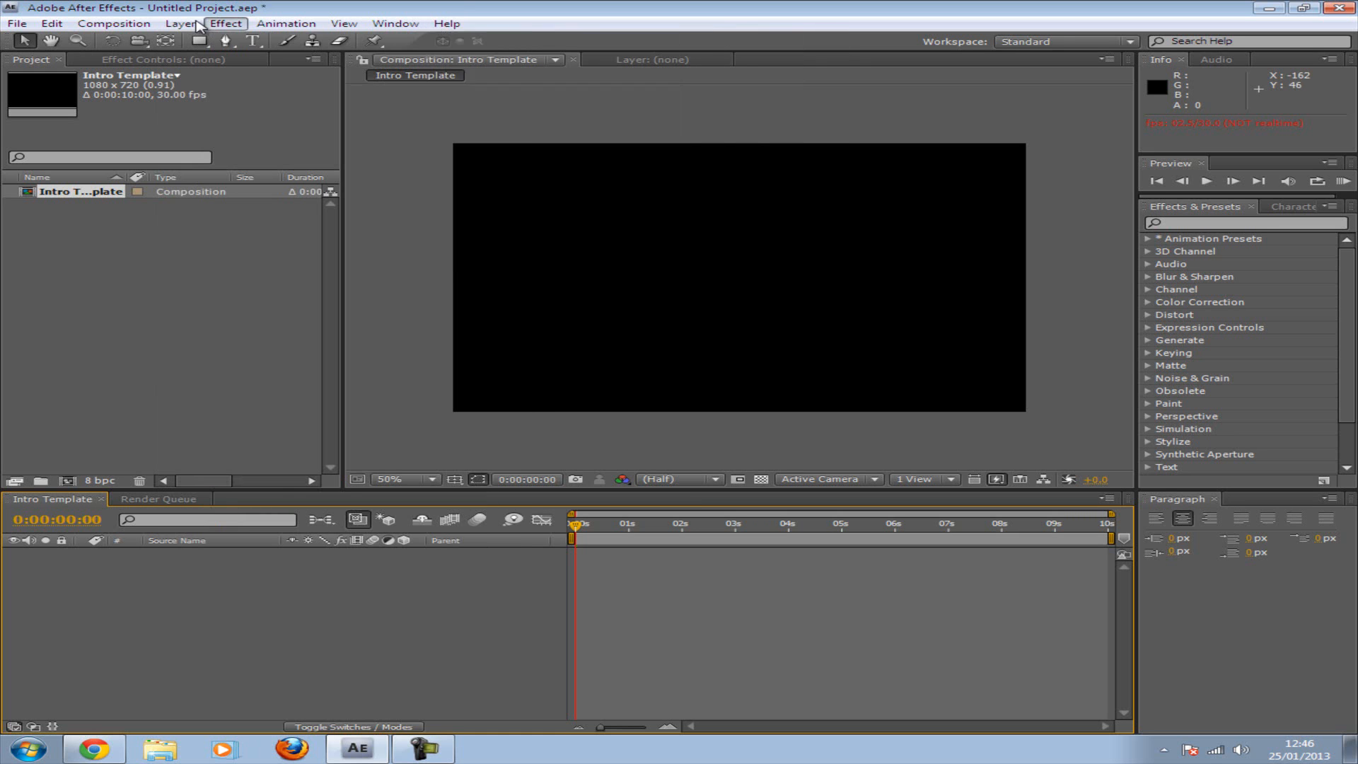
{"action": "mouse_move", "coordinate": [187, 27]}
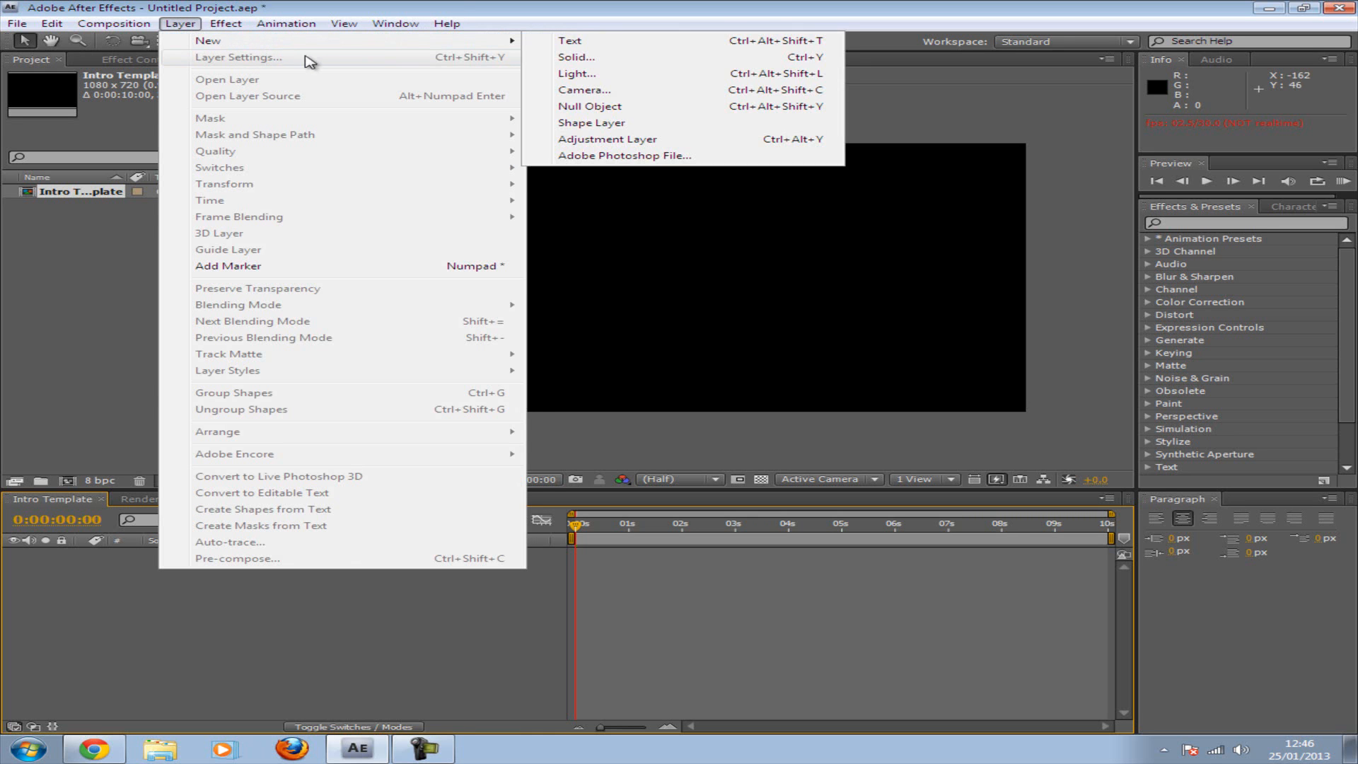
{"action": "left_click", "coordinate": [576, 57]}
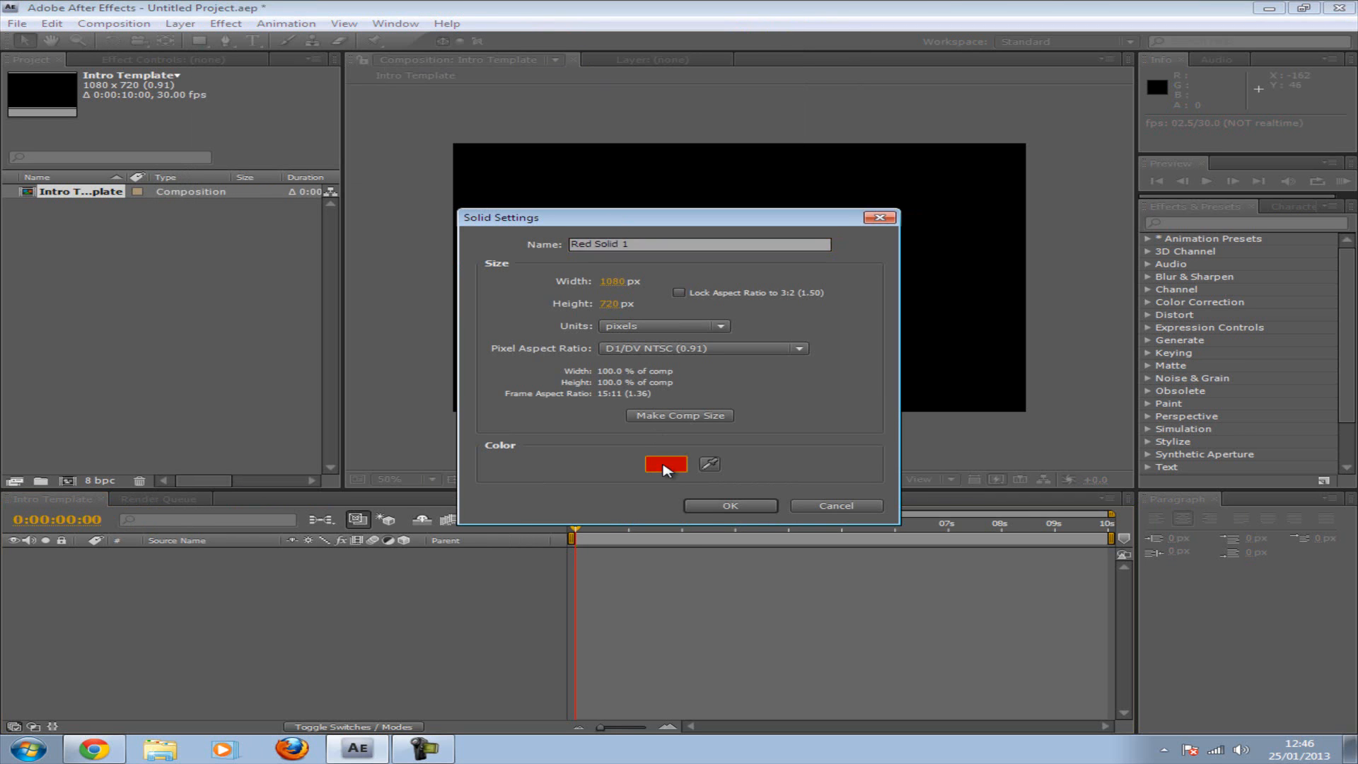
{"action": "left_click", "coordinate": [664, 465]}
{"action": "left_click_drag", "start_coordinate": [743, 503], "coordinate": [681, 638]}
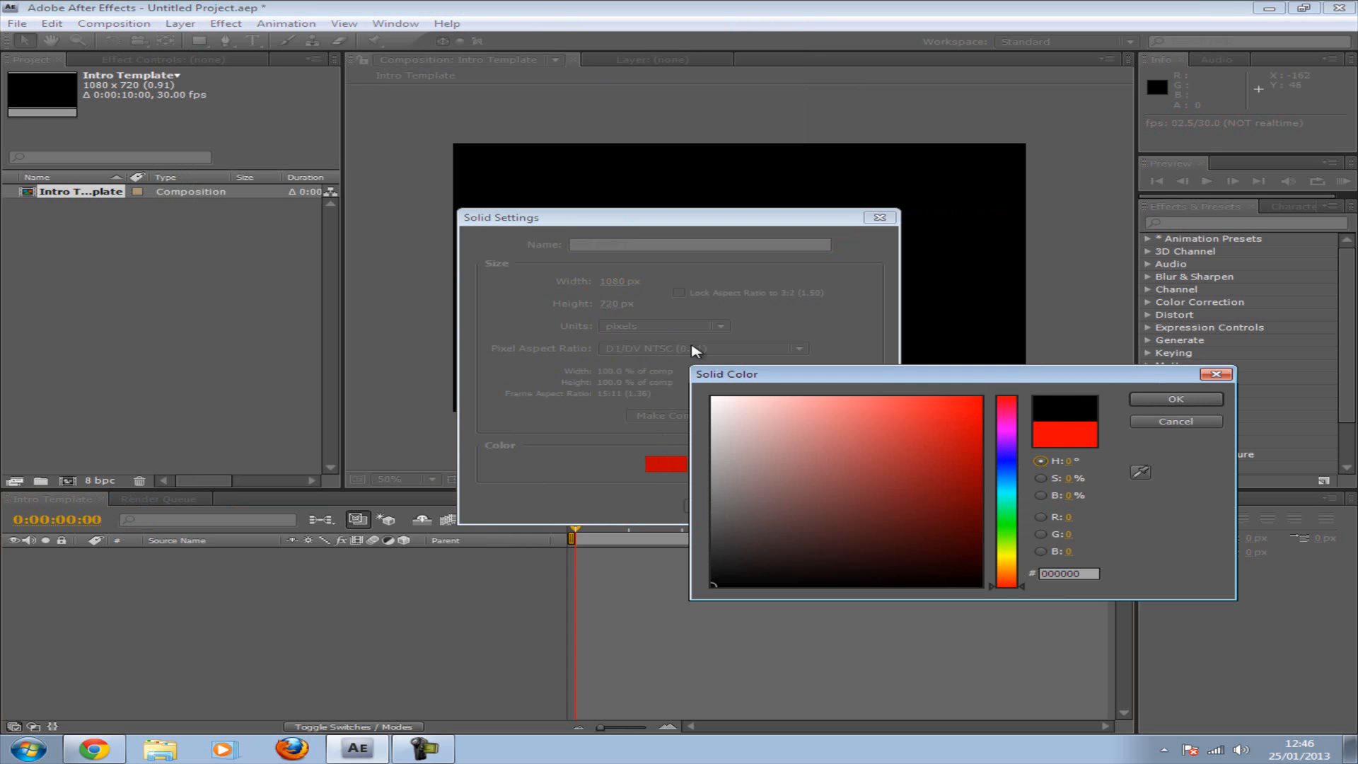
{"action": "left_click", "coordinate": [1192, 401]}
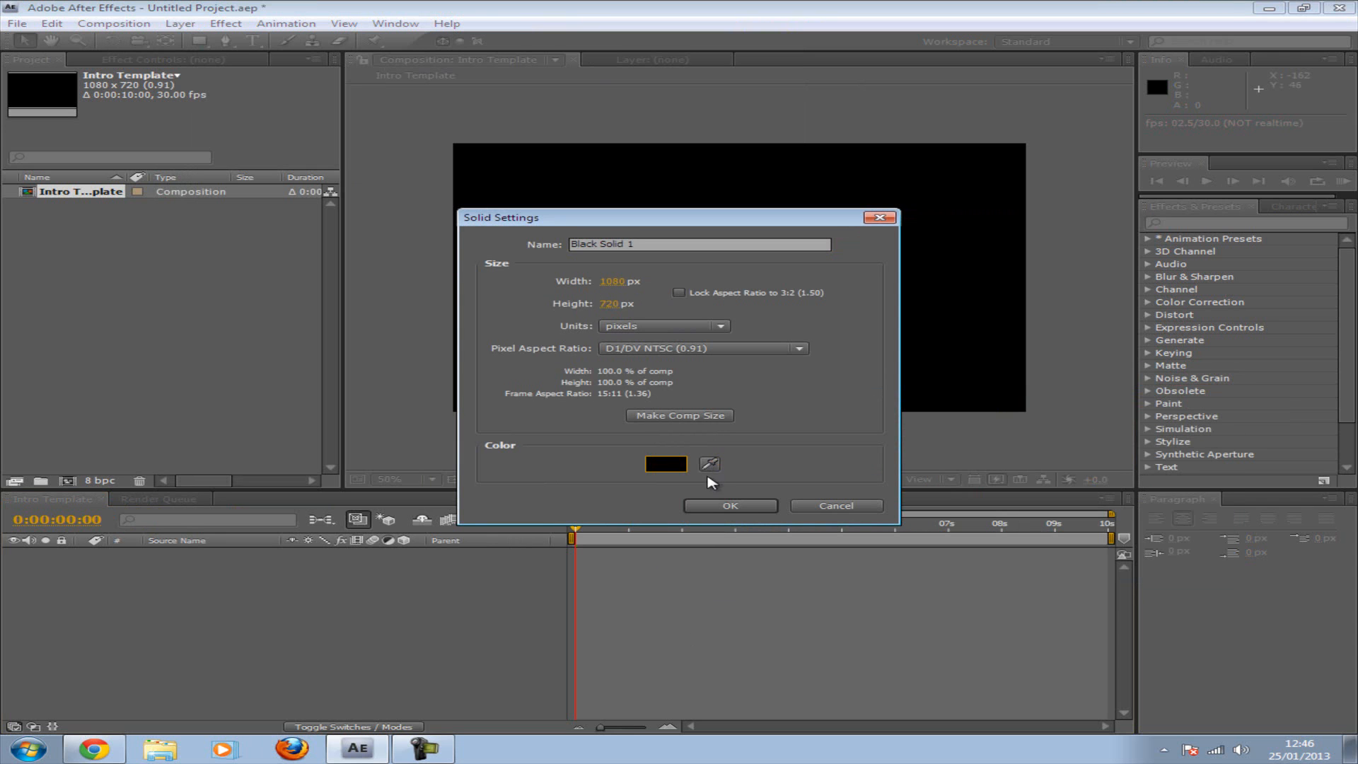
{"action": "left_click", "coordinate": [730, 507]}
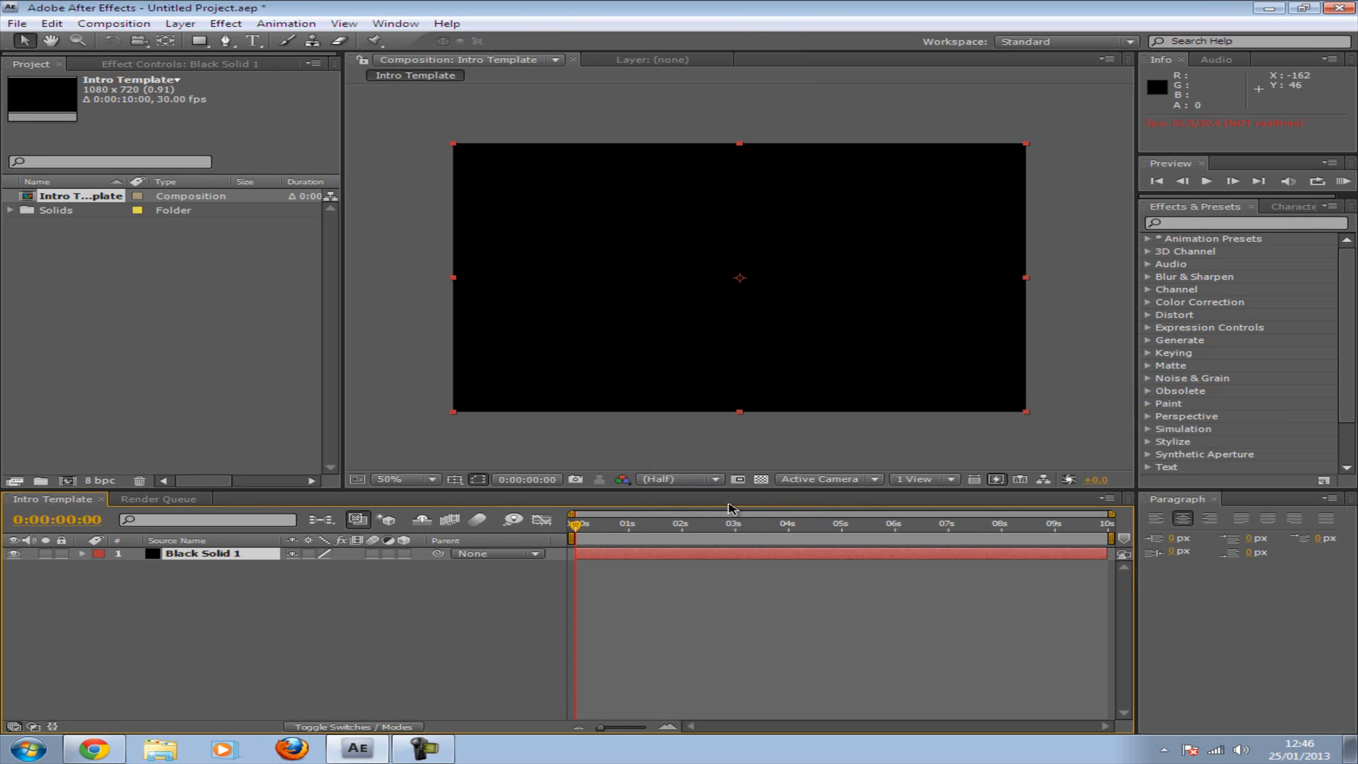
Step: Find the Ramp effect and apply it to the black solid in the composition
{"action": "left_click", "coordinate": [1211, 224]}
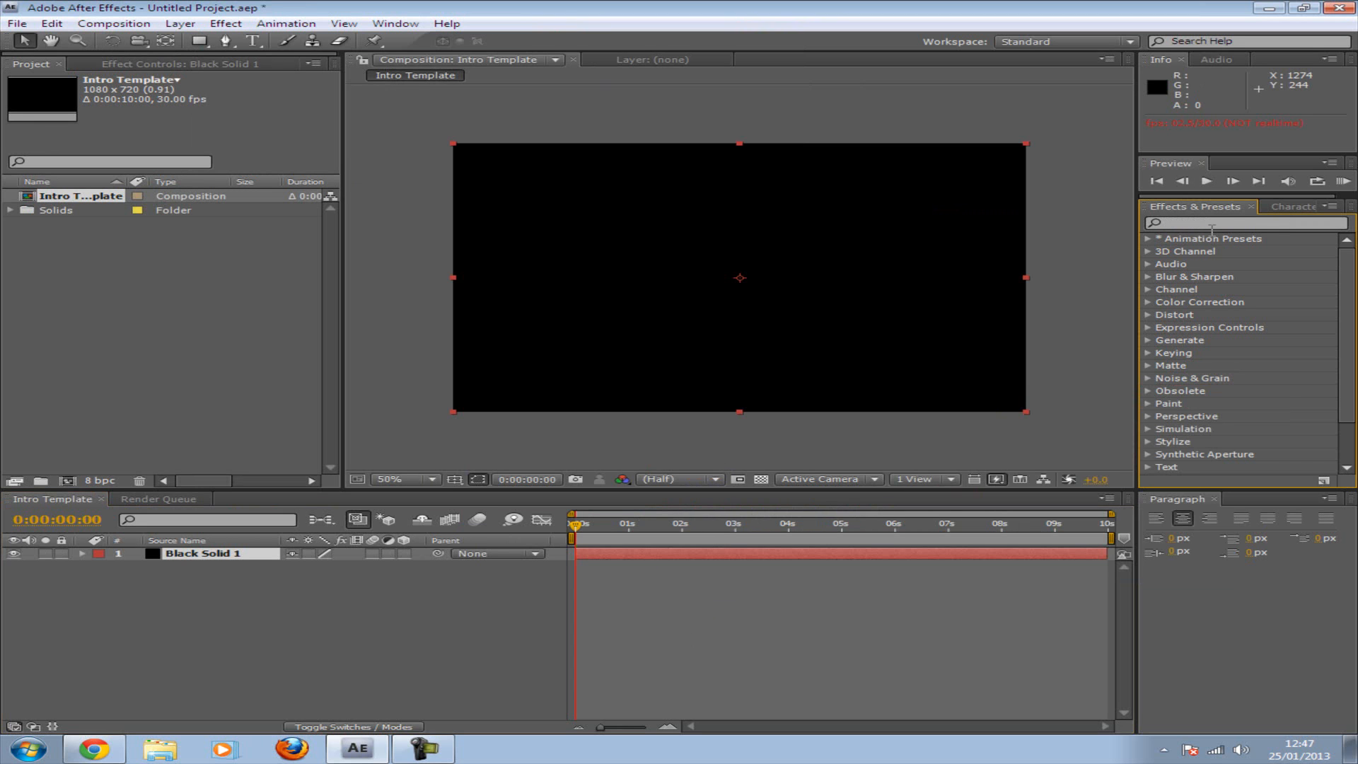
{"action": "left_click", "coordinate": [1232, 224]}
{"action": "type", "text": "ramp"}
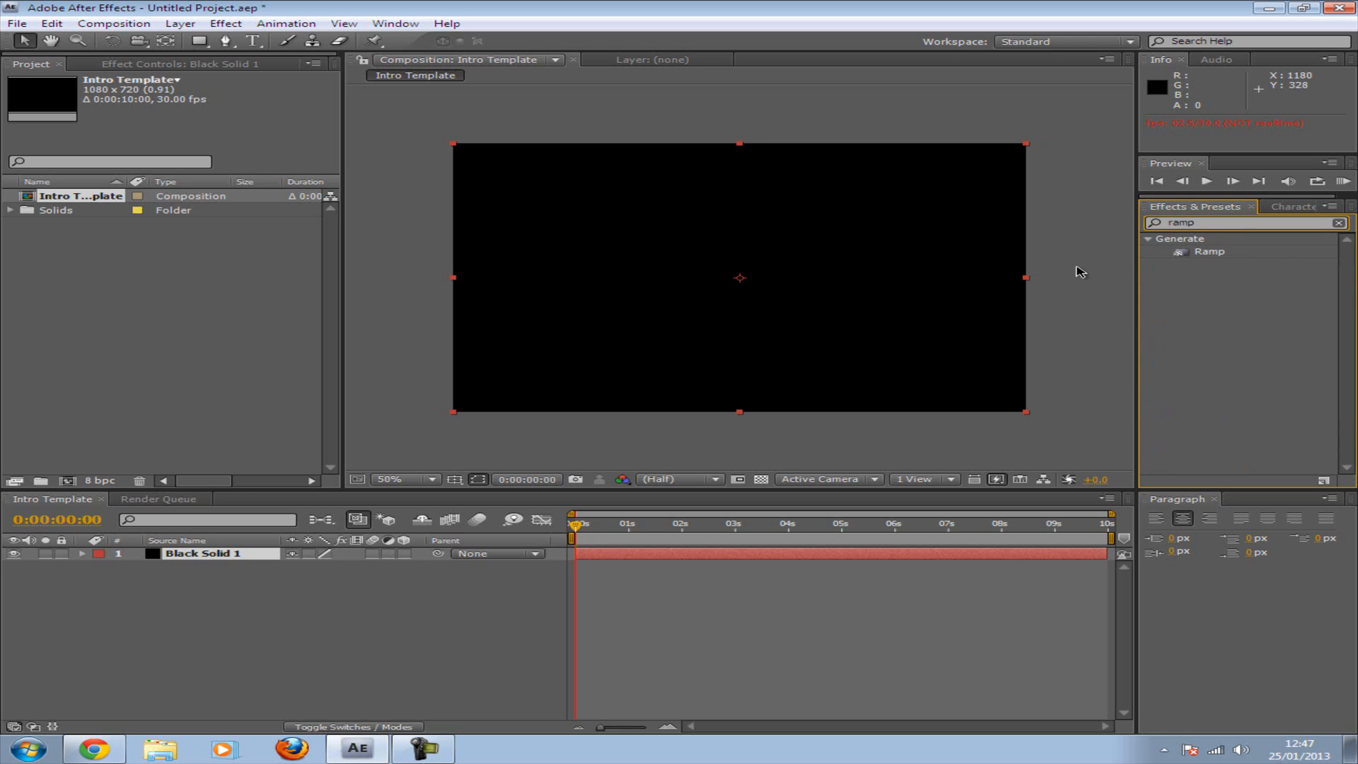
{"action": "left_click", "coordinate": [1224, 255]}
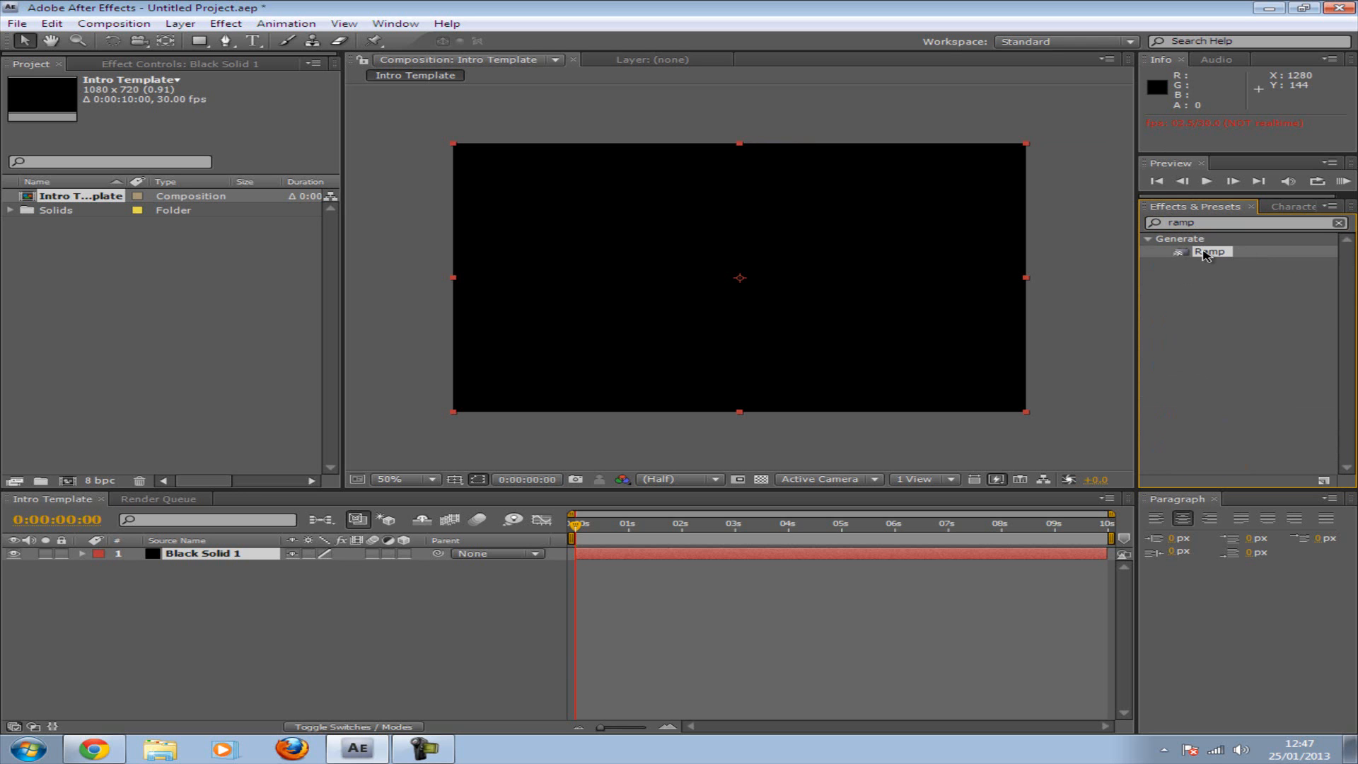
{"action": "left_click_drag", "start_coordinate": [1107, 271], "coordinate": [658, 310]}
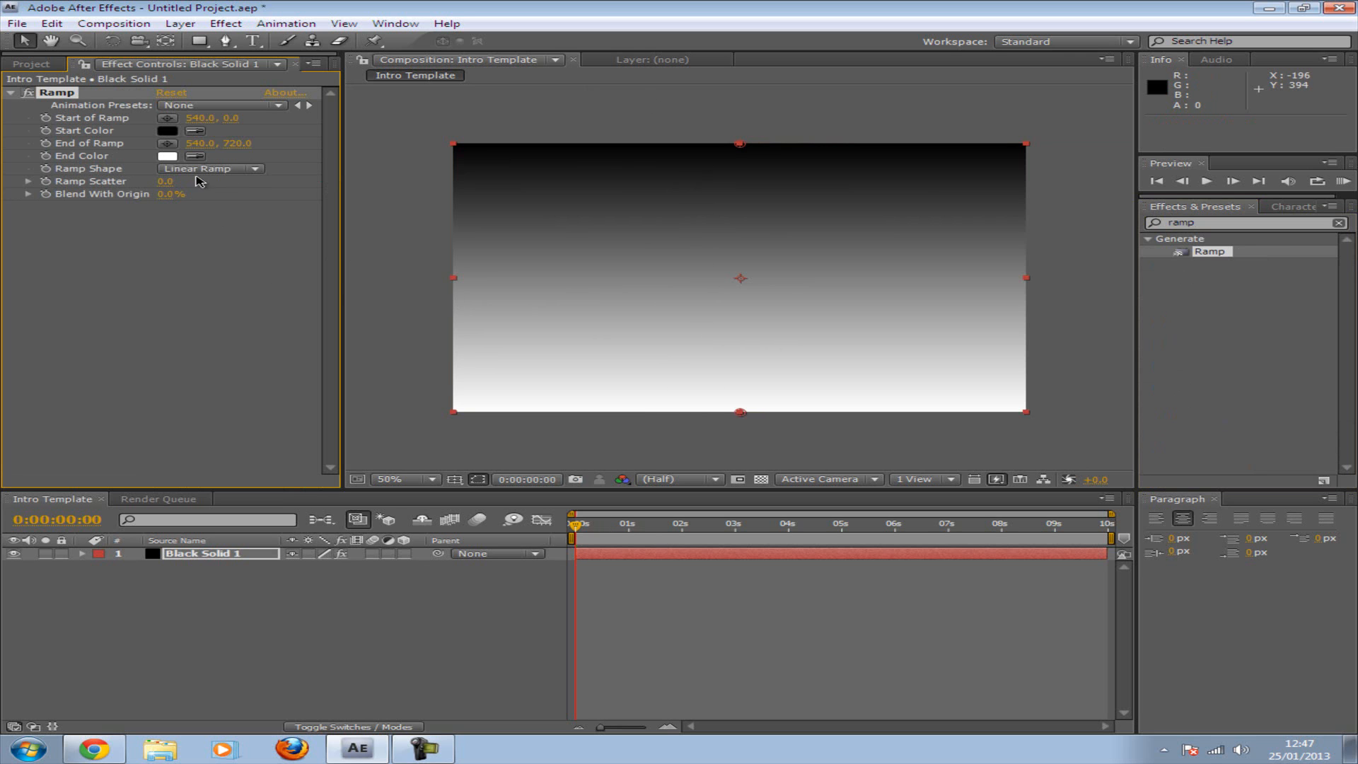
Step: Change the ramp shape to Radial Ramp and set its start color to yellow (FFDE00)
{"action": "left_click", "coordinate": [218, 173]}
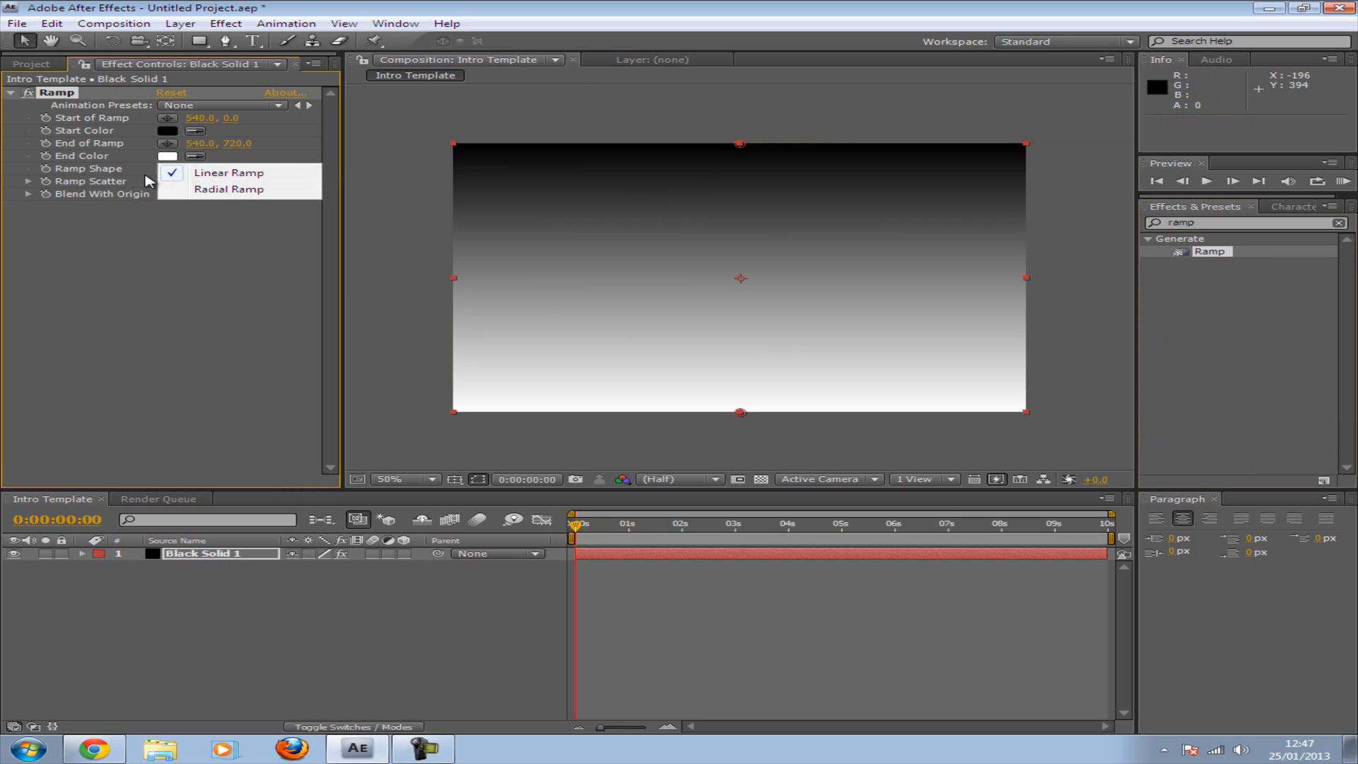
{"action": "left_click", "coordinate": [228, 189]}
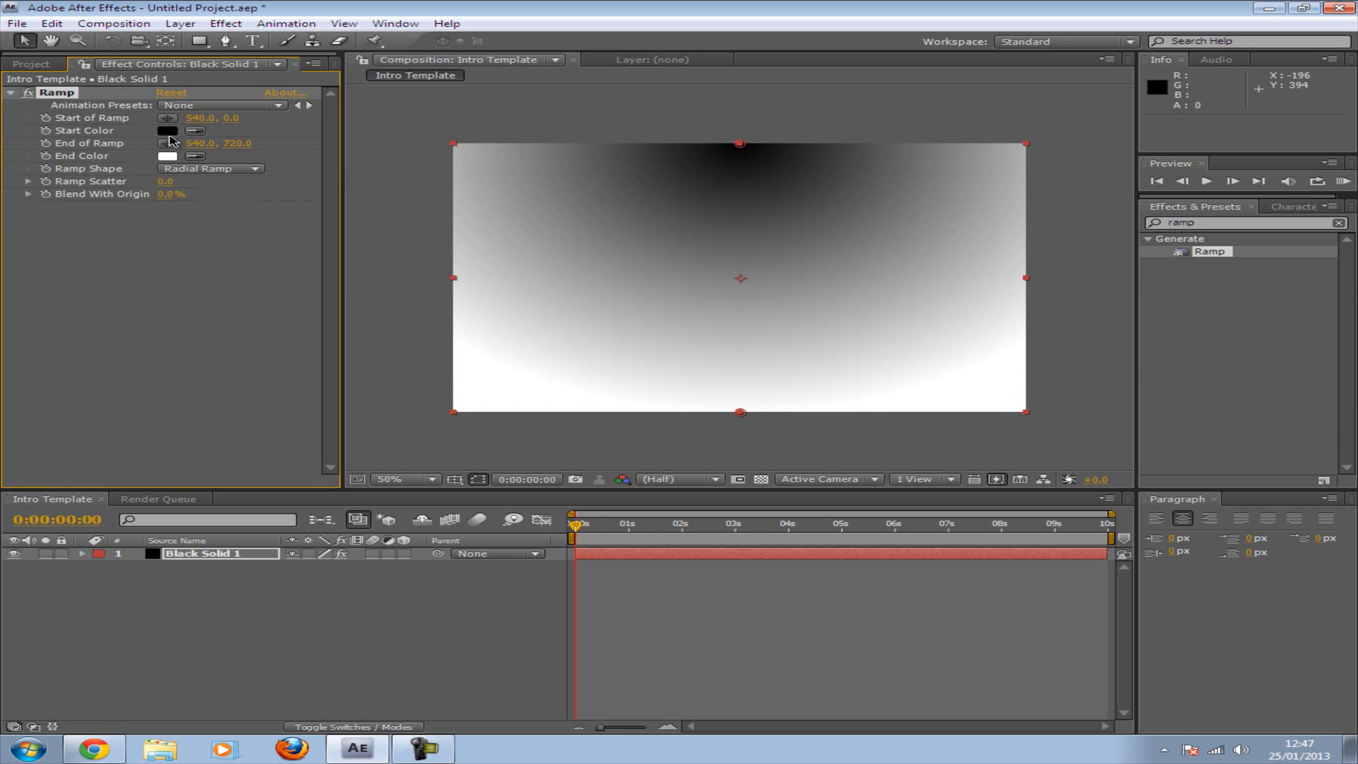
{"action": "left_click", "coordinate": [168, 131]}
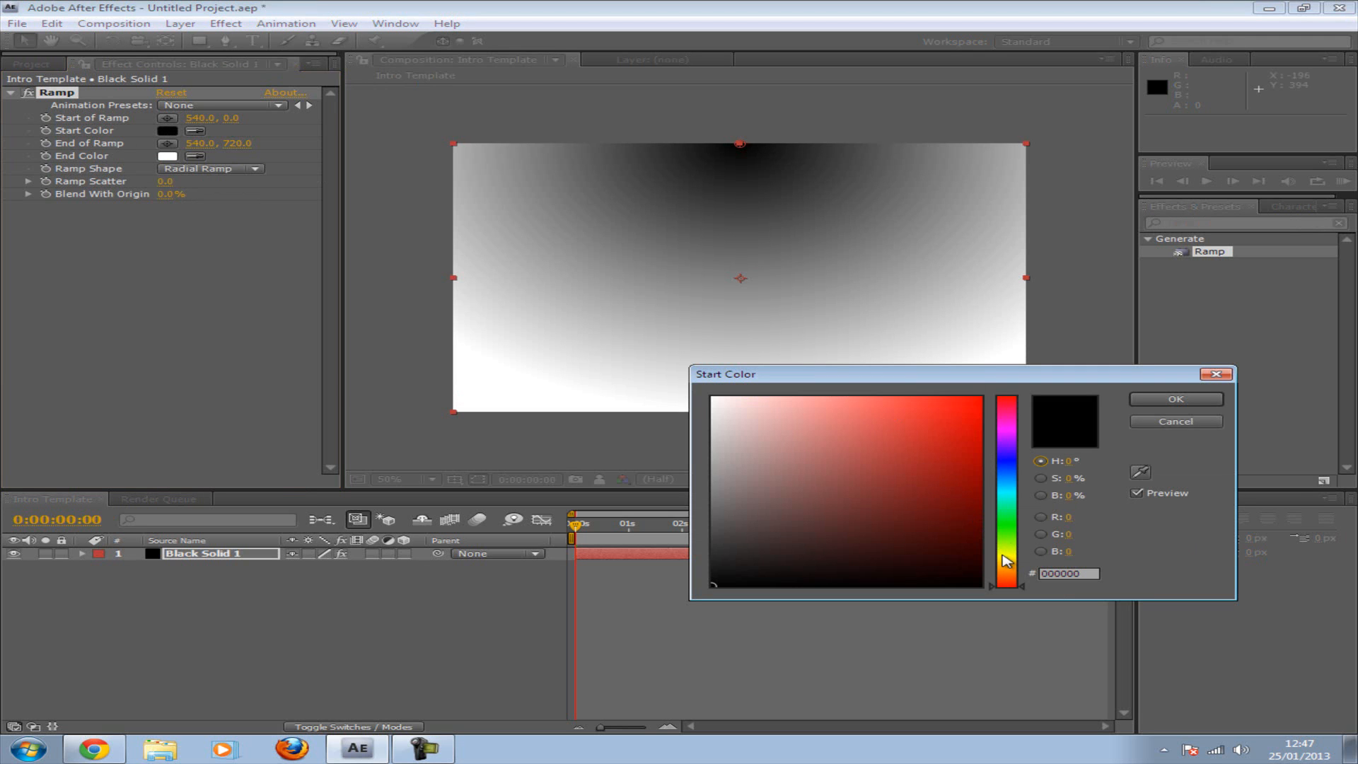
{"action": "left_click", "coordinate": [1012, 557]}
{"action": "left_click_drag", "start_coordinate": [855, 431], "coordinate": [1078, 368]}
{"action": "left_click", "coordinate": [1164, 401]}
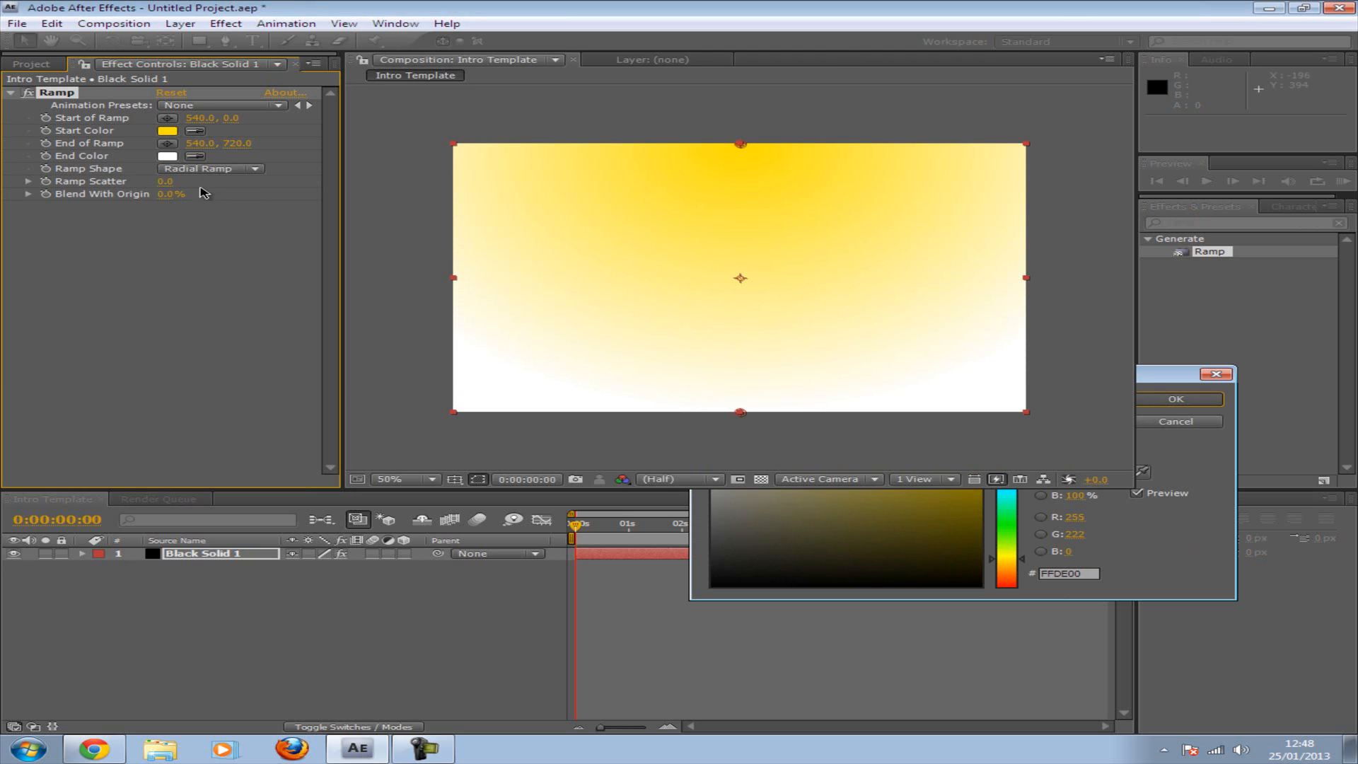
Step: Set the ramp's end color to orange (FF9C00)
{"action": "left_click", "coordinate": [168, 157]}
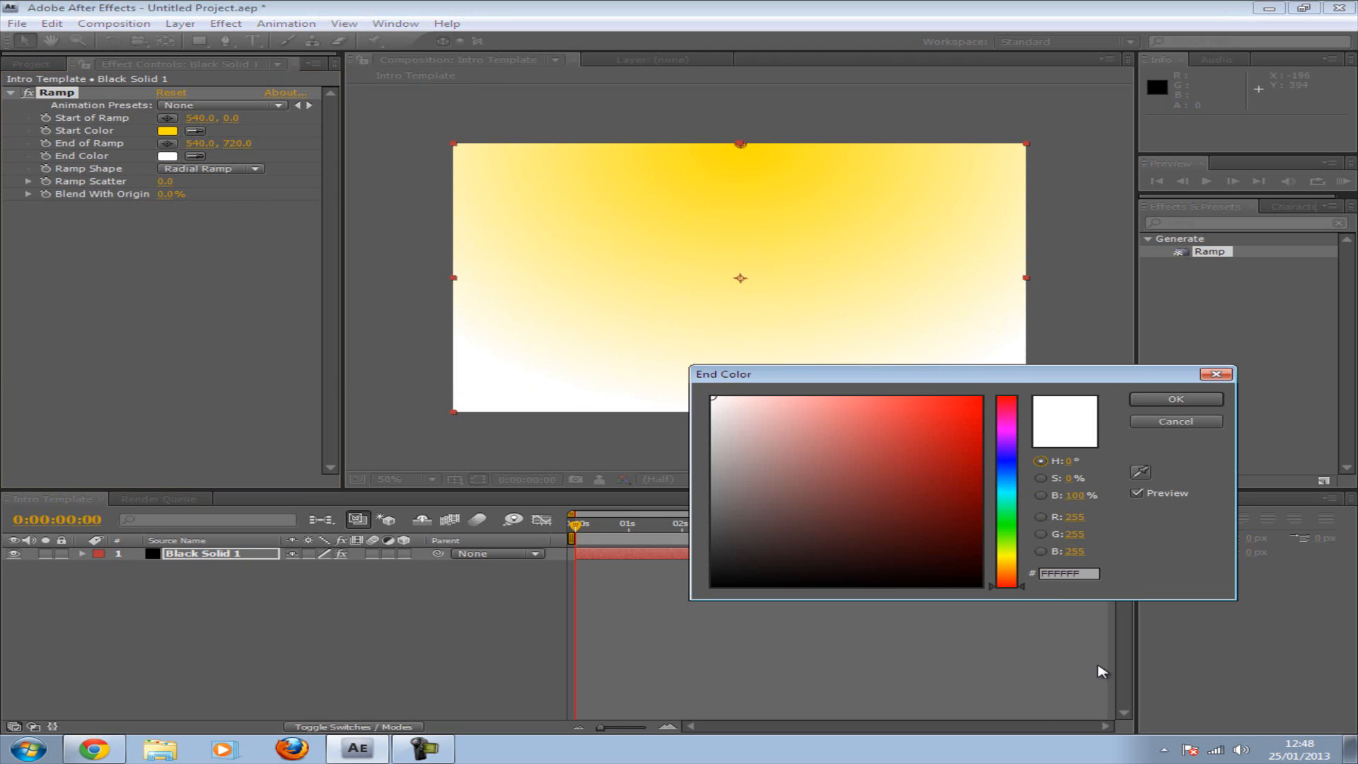
{"action": "left_click", "coordinate": [1015, 566]}
{"action": "left_click_drag", "start_coordinate": [1014, 567], "coordinate": [1014, 568]}
{"action": "left_click_drag", "start_coordinate": [854, 491], "coordinate": [1046, 366]}
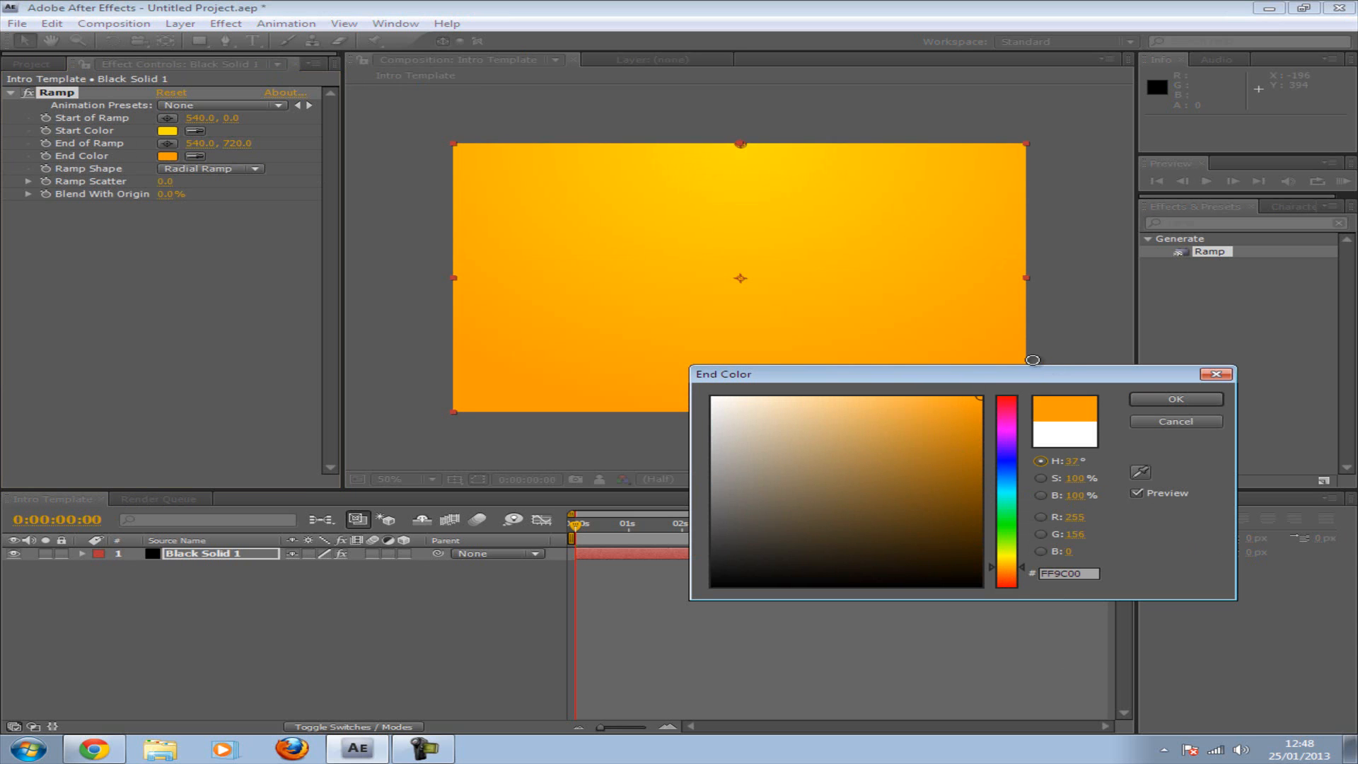
{"action": "left_click", "coordinate": [1175, 399]}
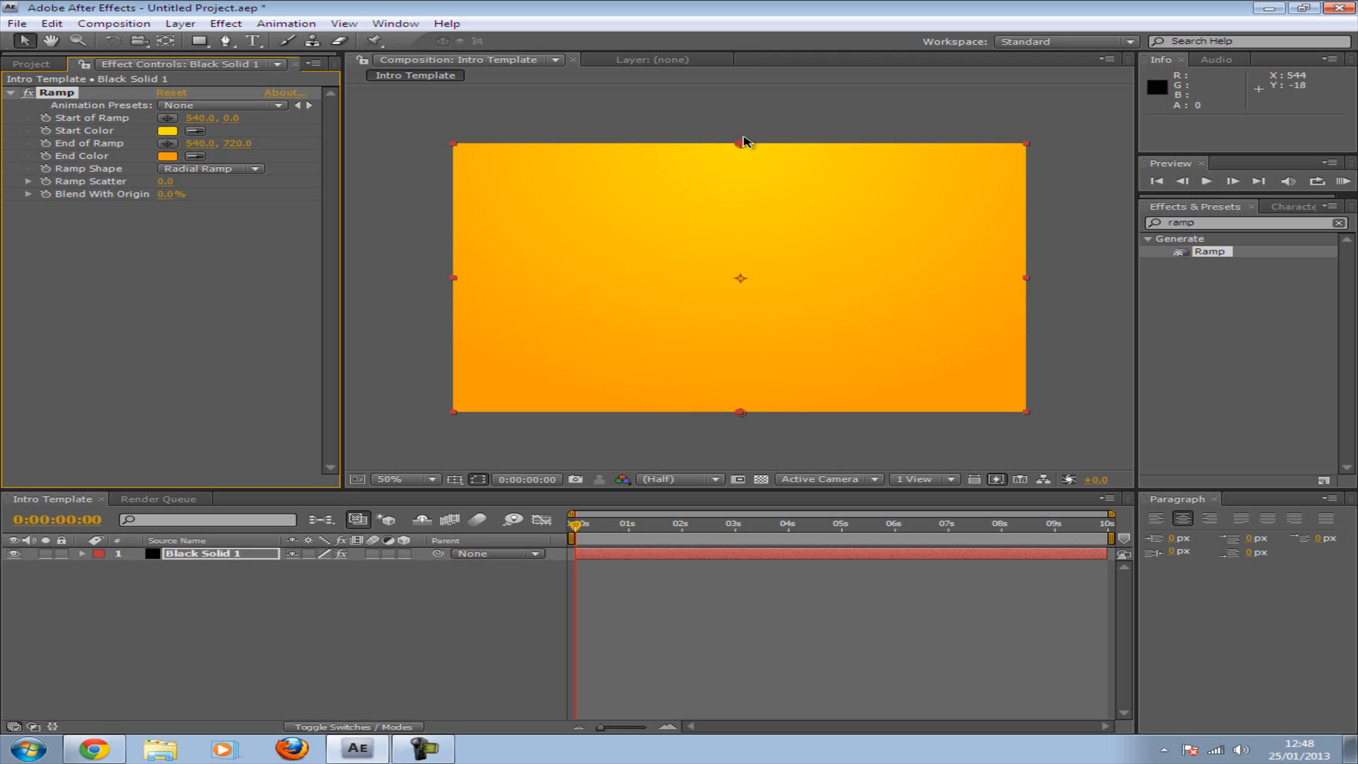
Step: Move the ramp's start point near the frame center at about 530, 340 and its end point below the frame at about 550, 858
{"action": "left_click_drag", "start_coordinate": [747, 147], "coordinate": [738, 278]}
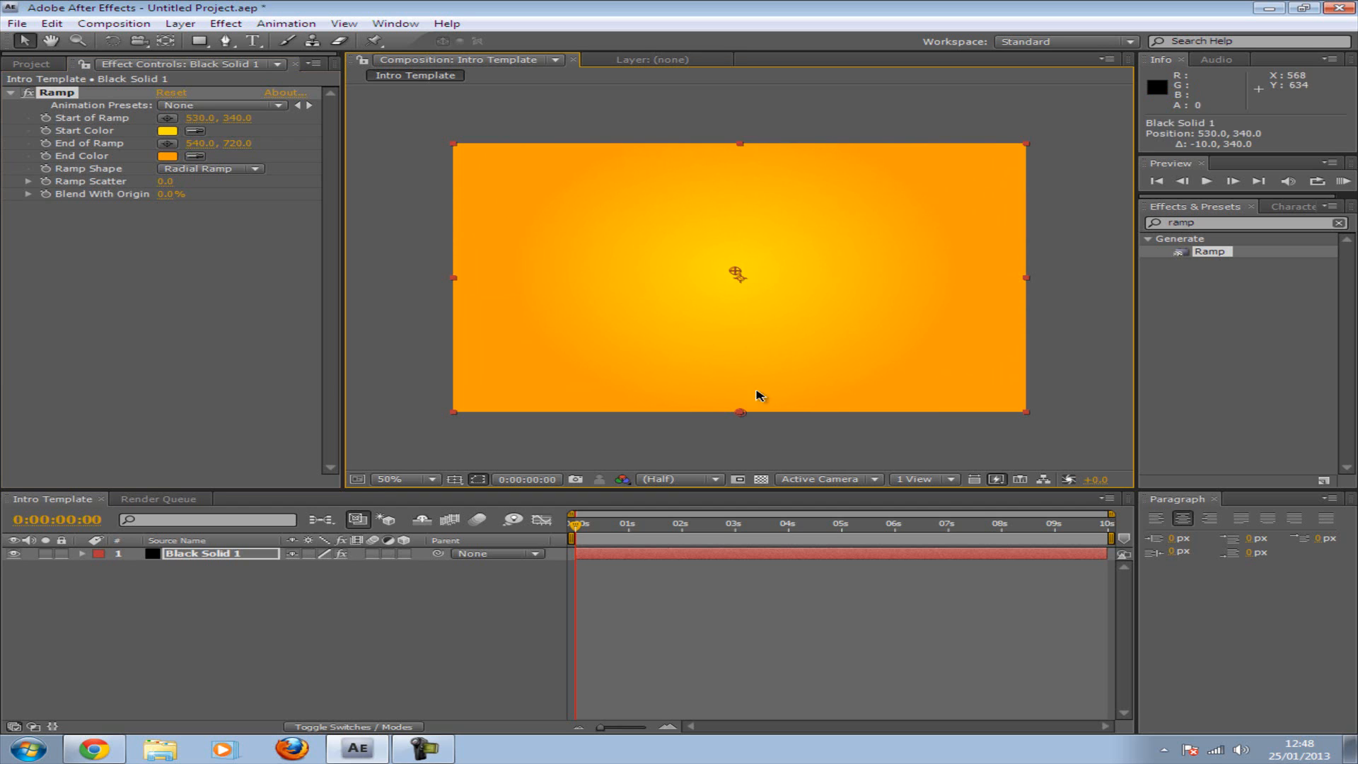
{"action": "left_click_drag", "start_coordinate": [743, 418], "coordinate": [749, 474]}
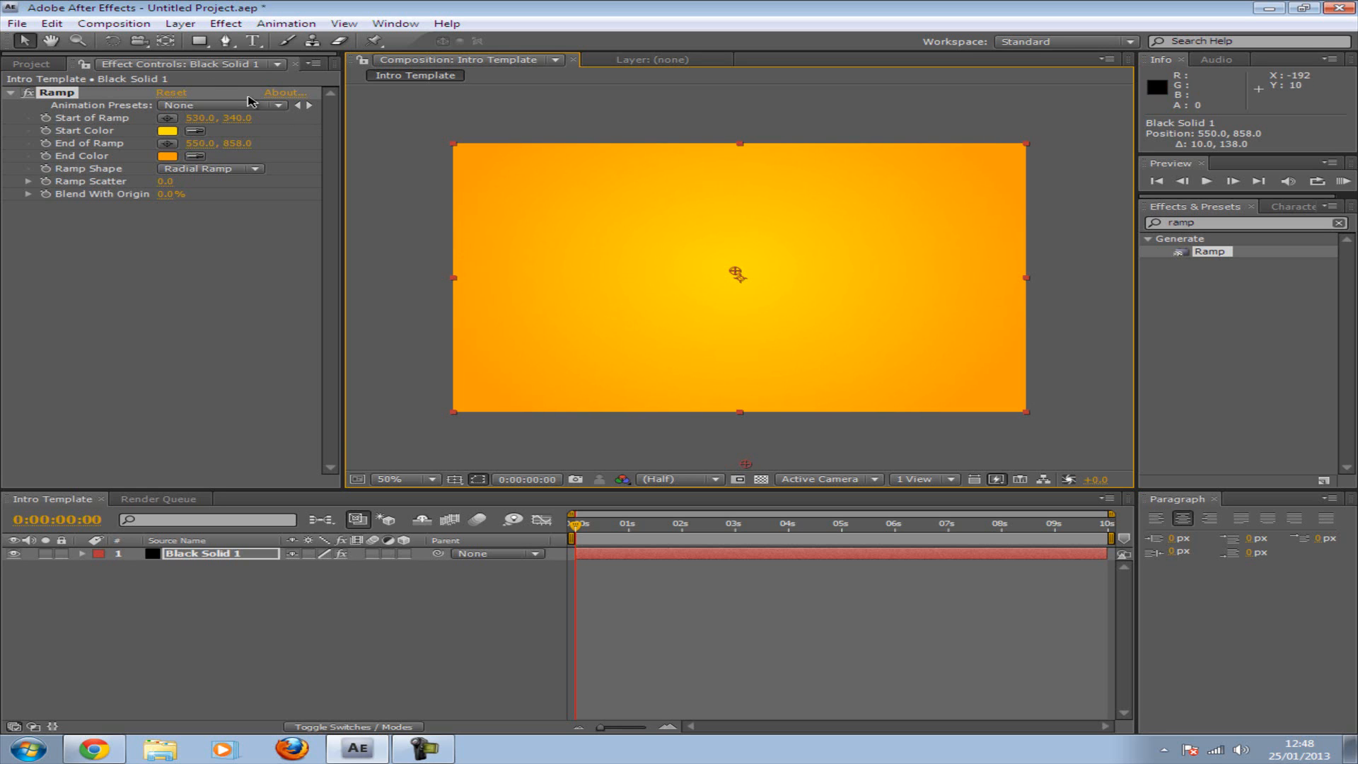
Step: Add a second black solid layer, 1080 x 720 px, above the gradient background
{"action": "left_click", "coordinate": [180, 23]}
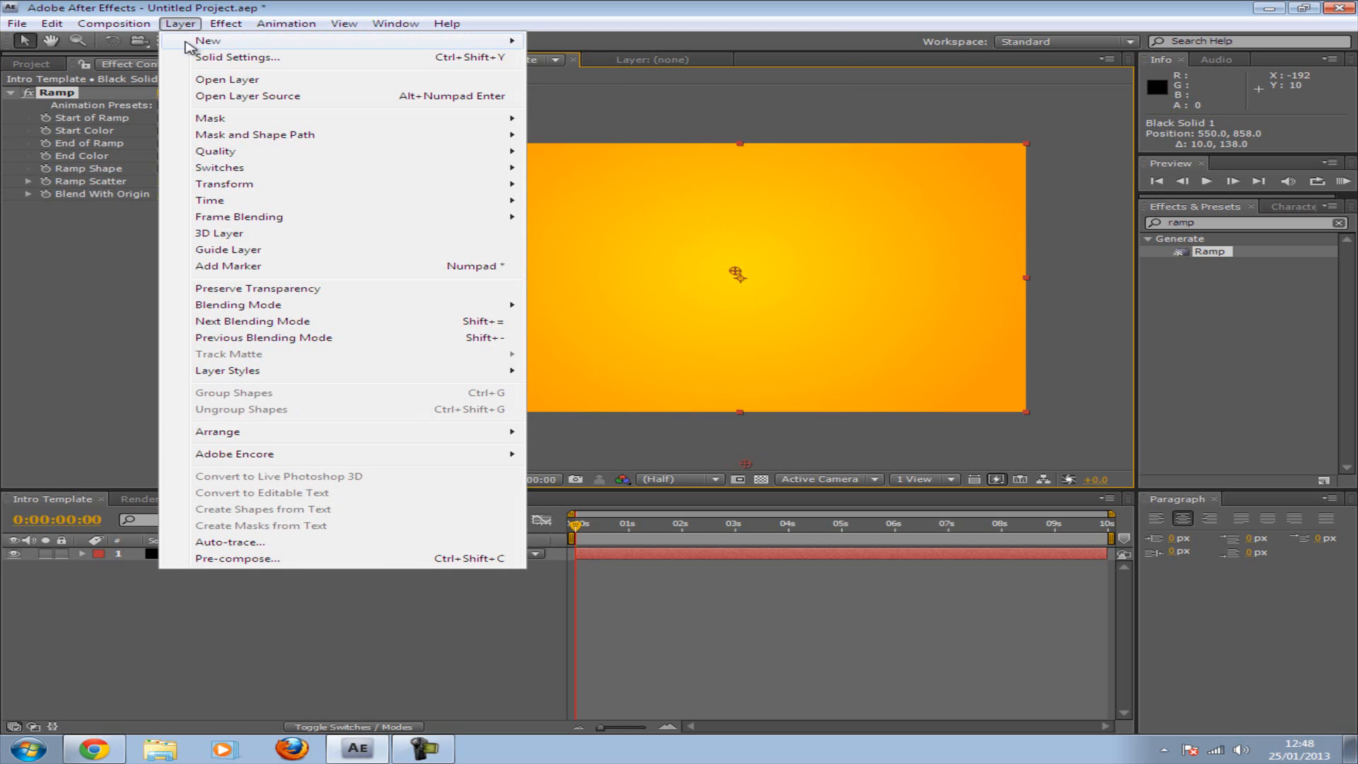
{"action": "mouse_move", "coordinate": [200, 44]}
{"action": "left_click", "coordinate": [559, 56]}
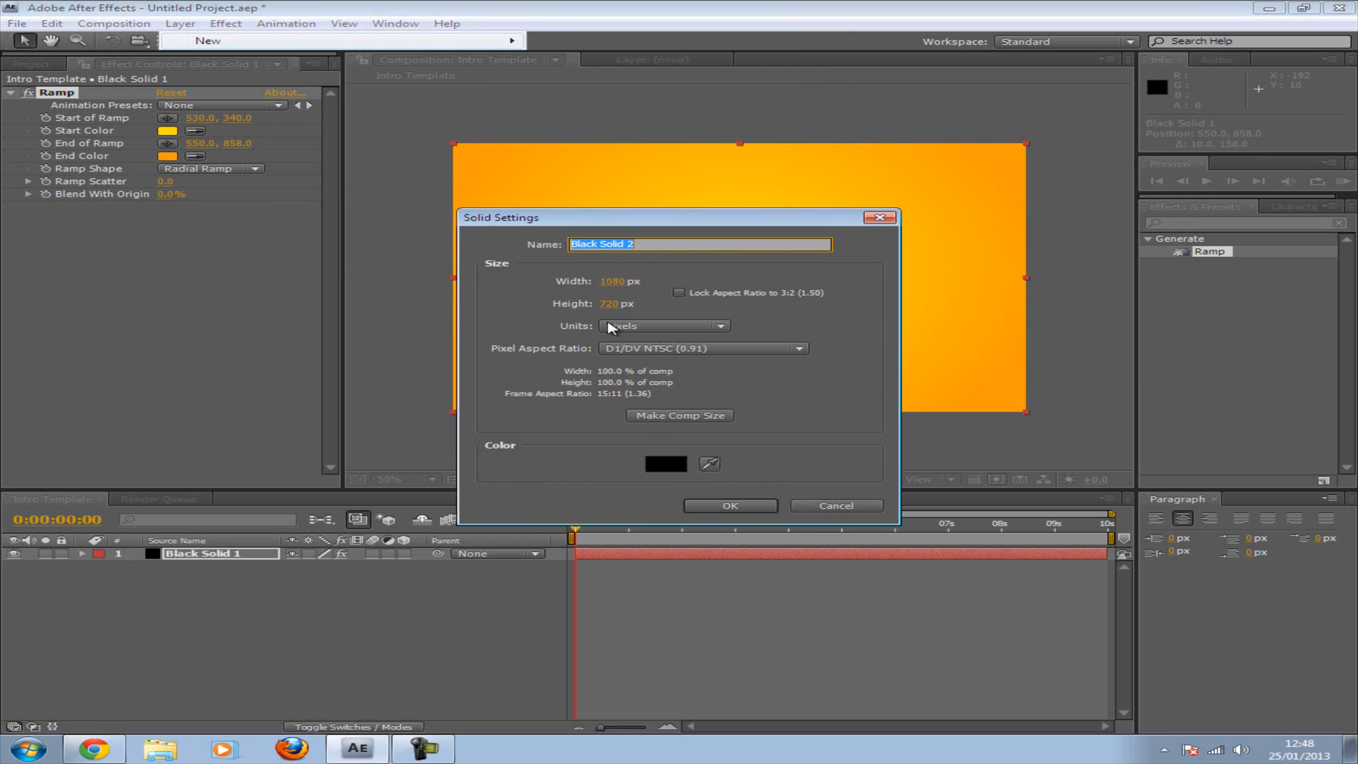
{"action": "left_click", "coordinate": [730, 507]}
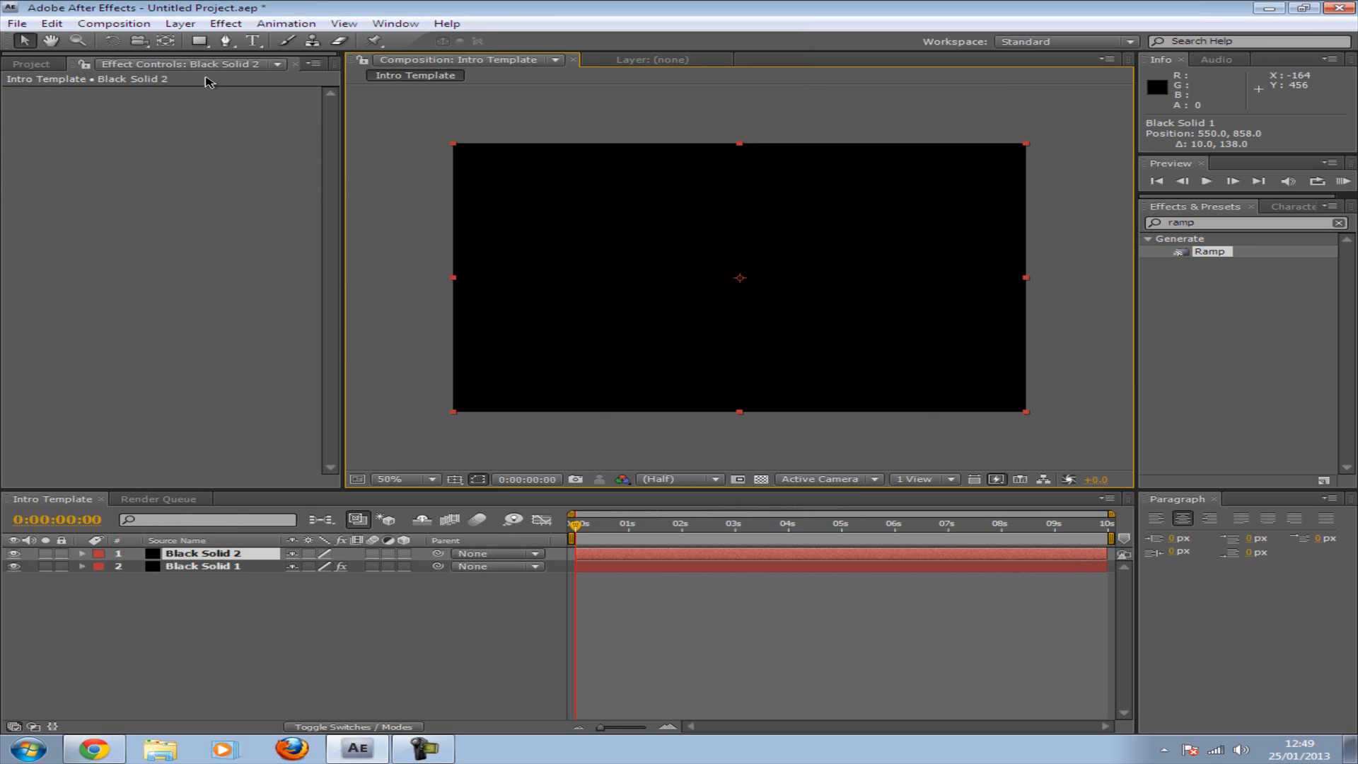
Step: Draw a rectangular mask about 406 x 332 px around the center of the second black solid, and return to the Selection tool
{"action": "left_click", "coordinate": [200, 41]}
{"action": "left_click", "coordinate": [201, 44]}
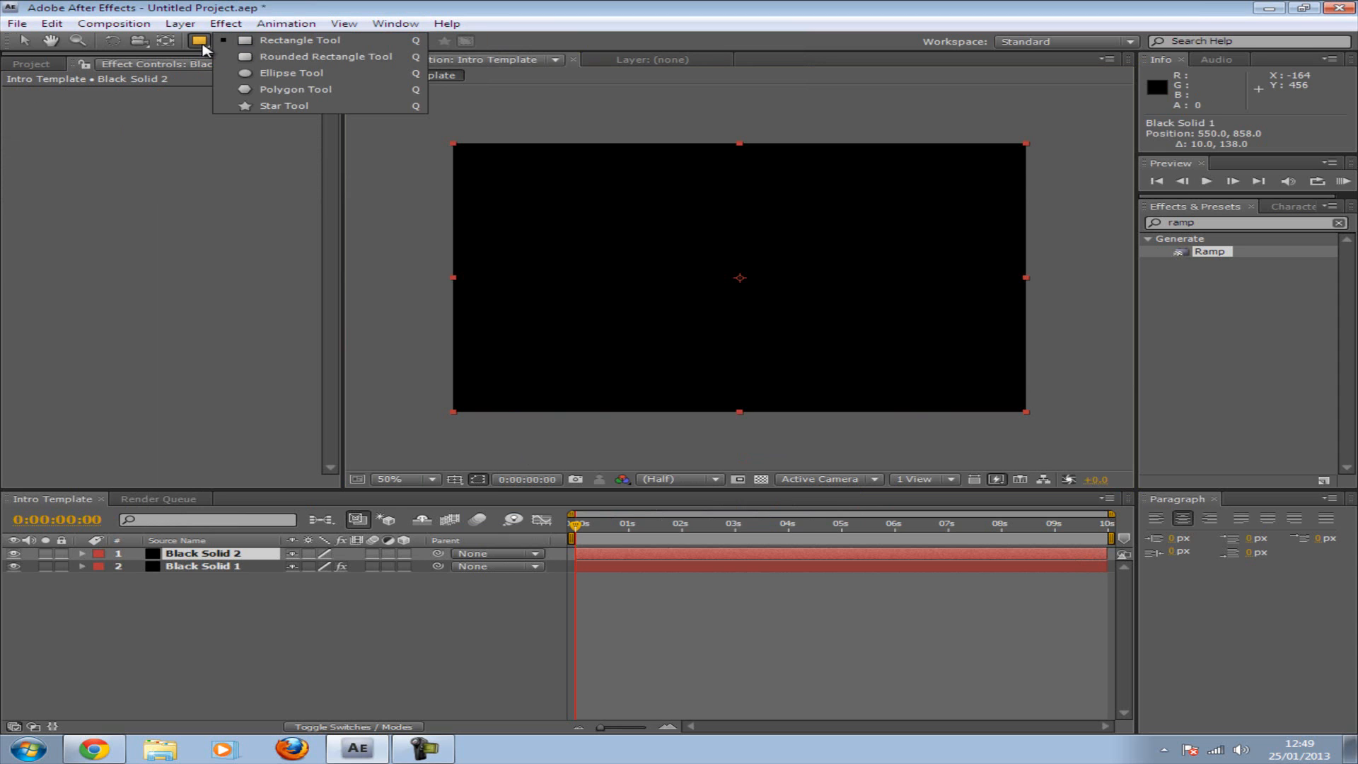
{"action": "left_click", "coordinate": [271, 45]}
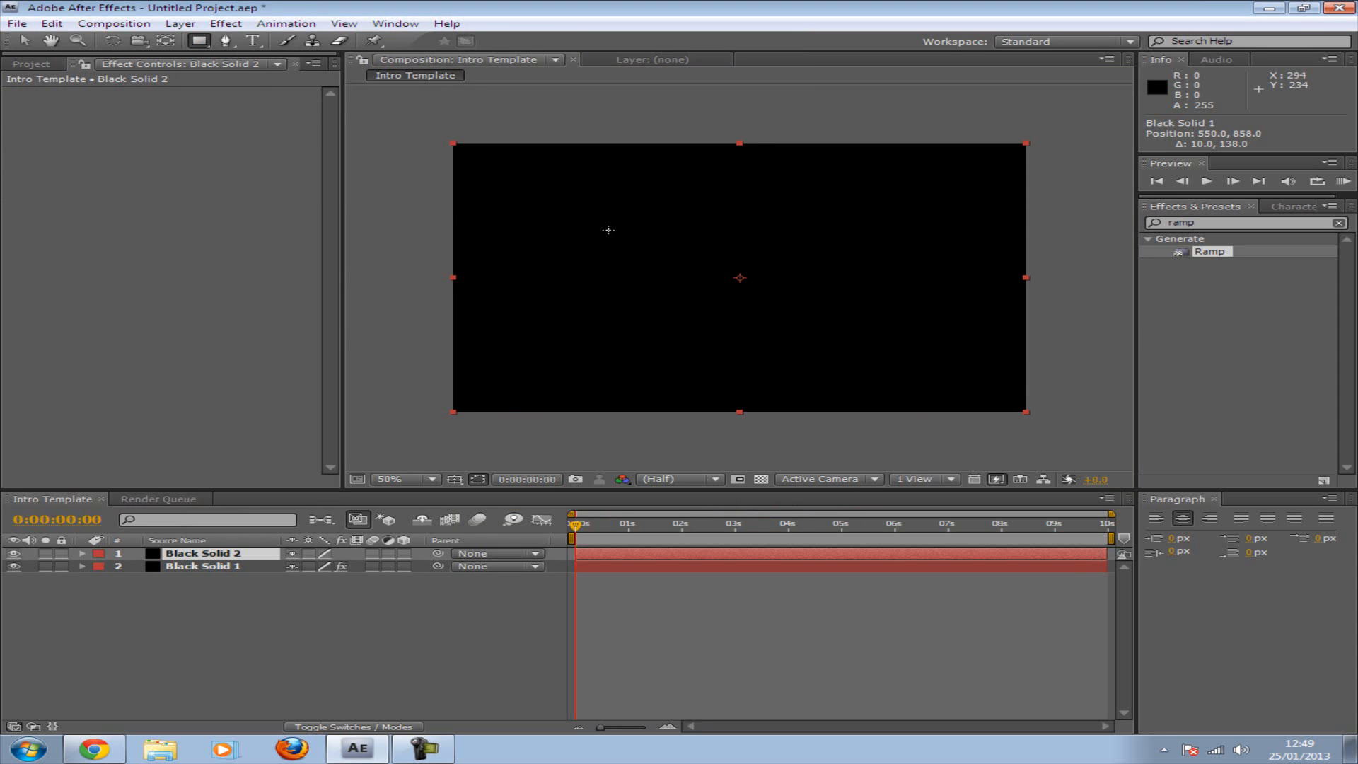
{"action": "left_click_drag", "start_coordinate": [637, 225], "coordinate": [812, 328]}
{"action": "mouse_move", "coordinate": [865, 360]}
{"action": "left_mouse_down"}
{"action": "mouse_move", "coordinate": [866, 342]}
{"action": "mouse_move", "coordinate": [850, 348]}
{"action": "left_mouse_up"}
{"action": "left_click", "coordinate": [26, 42]}
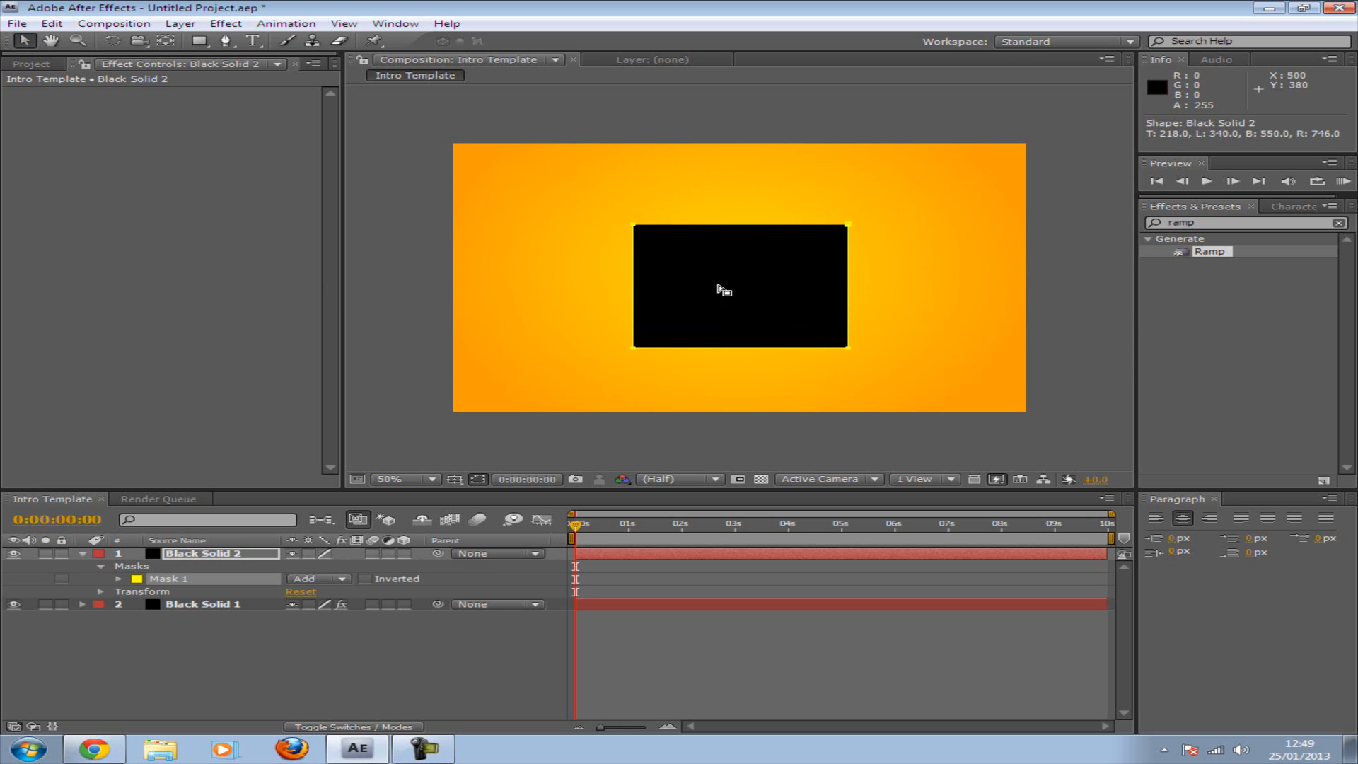
Step: Move the masked black solid to about 560, 334 and set its mask opacity to 0%
{"action": "left_click", "coordinate": [730, 282]}
{"action": "left_click_drag", "start_coordinate": [737, 306], "coordinate": [748, 297]}
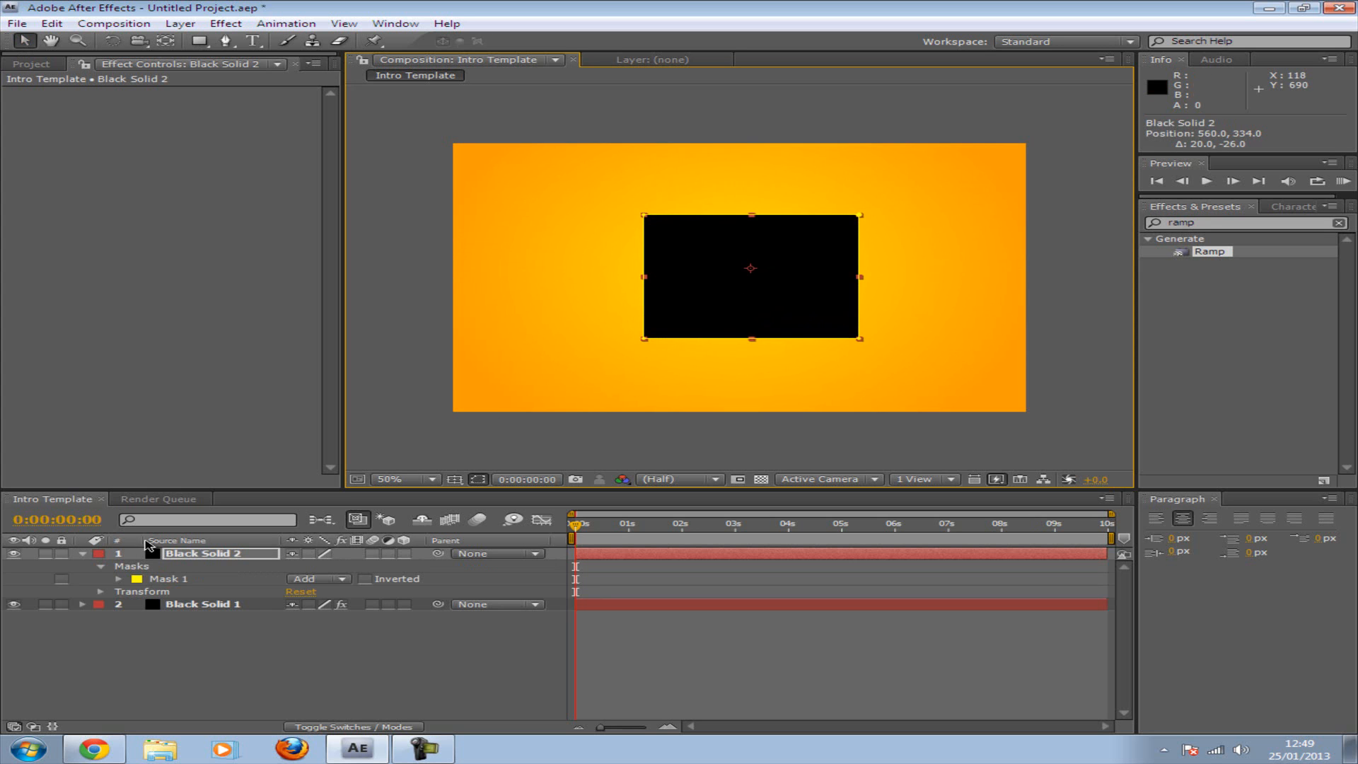
{"action": "left_click", "coordinate": [185, 578]}
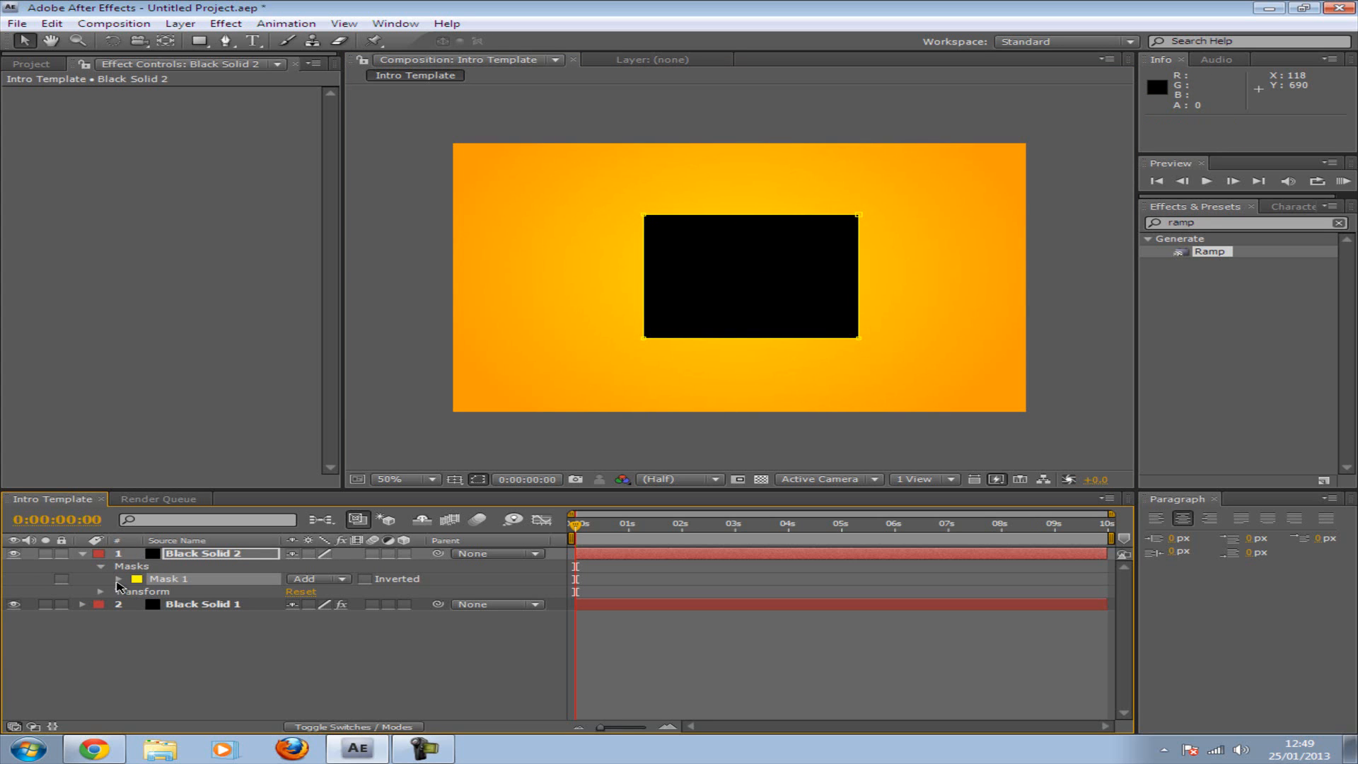
{"action": "left_click", "coordinate": [119, 580]}
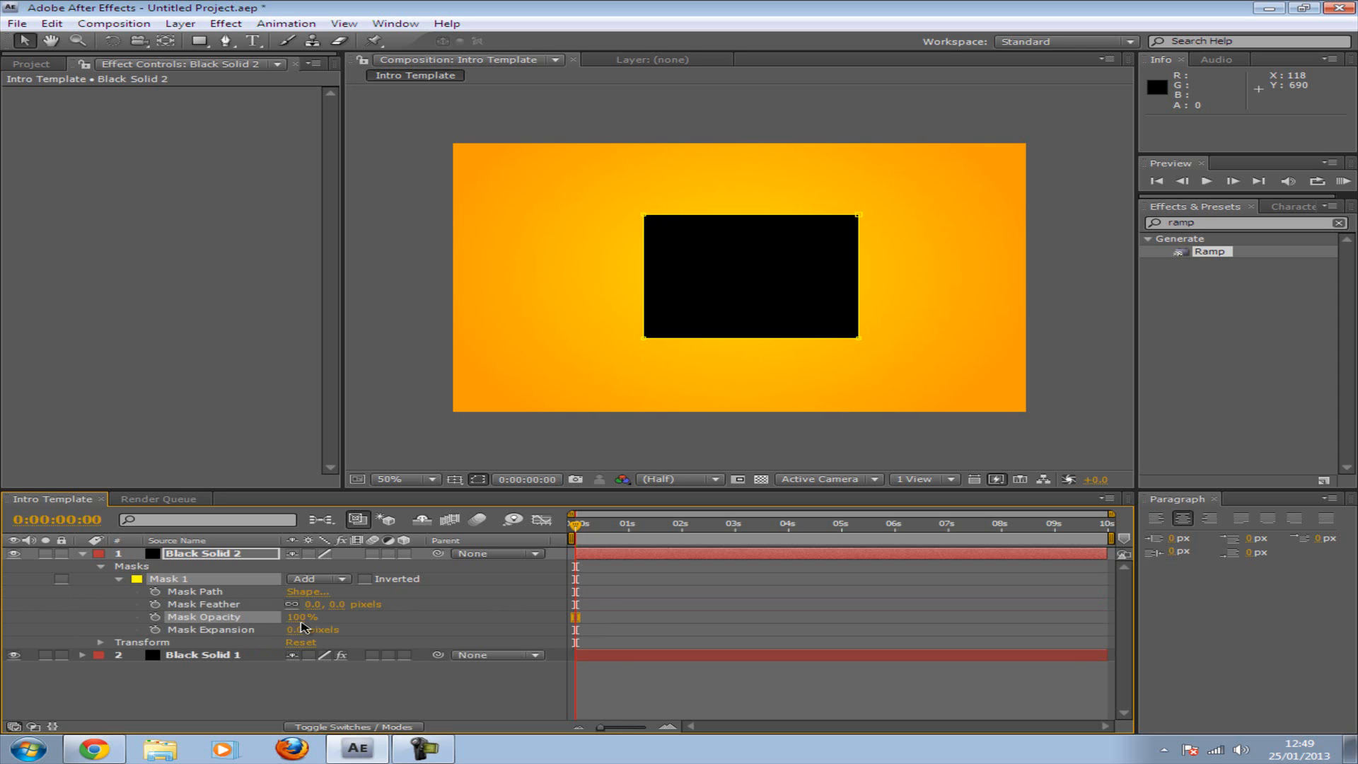
{"action": "left_click_drag", "start_coordinate": [309, 622], "coordinate": [121, 610]}
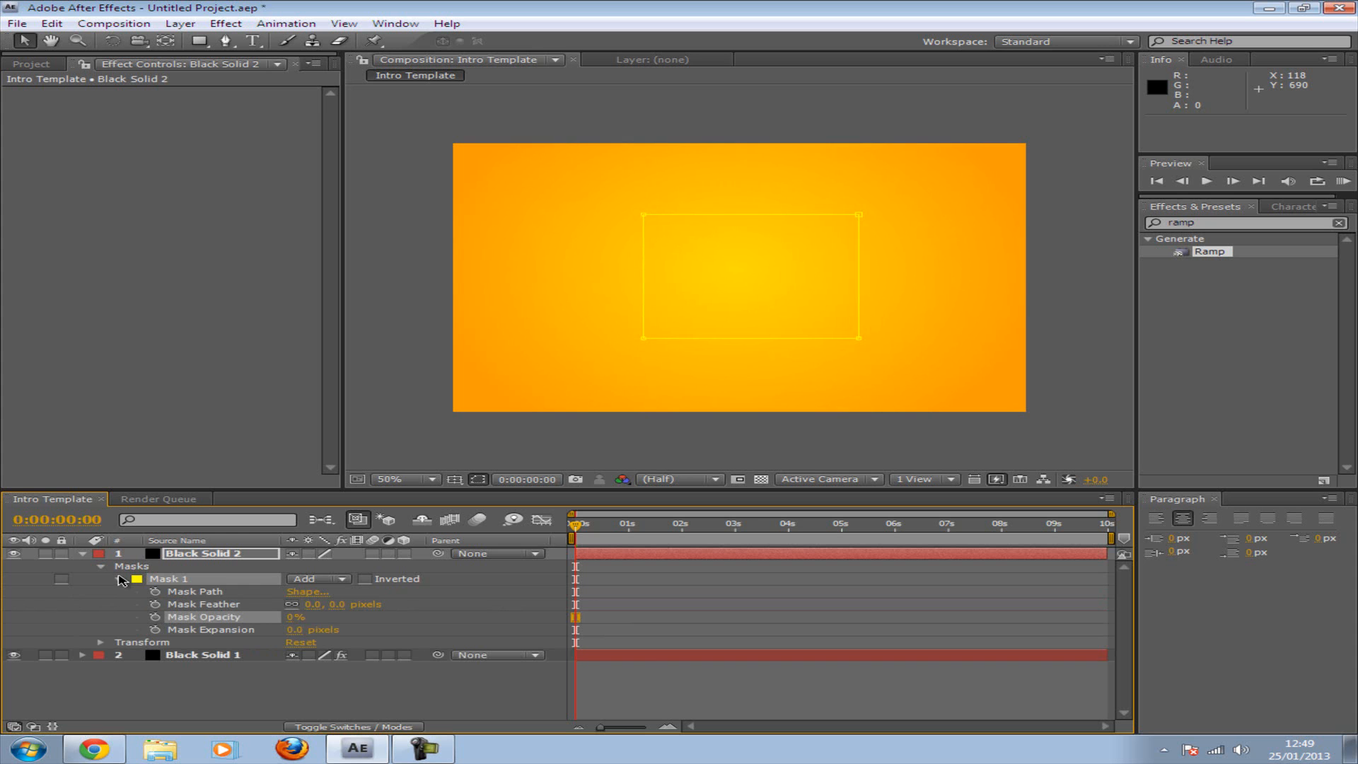
{"action": "left_click", "coordinate": [102, 568]}
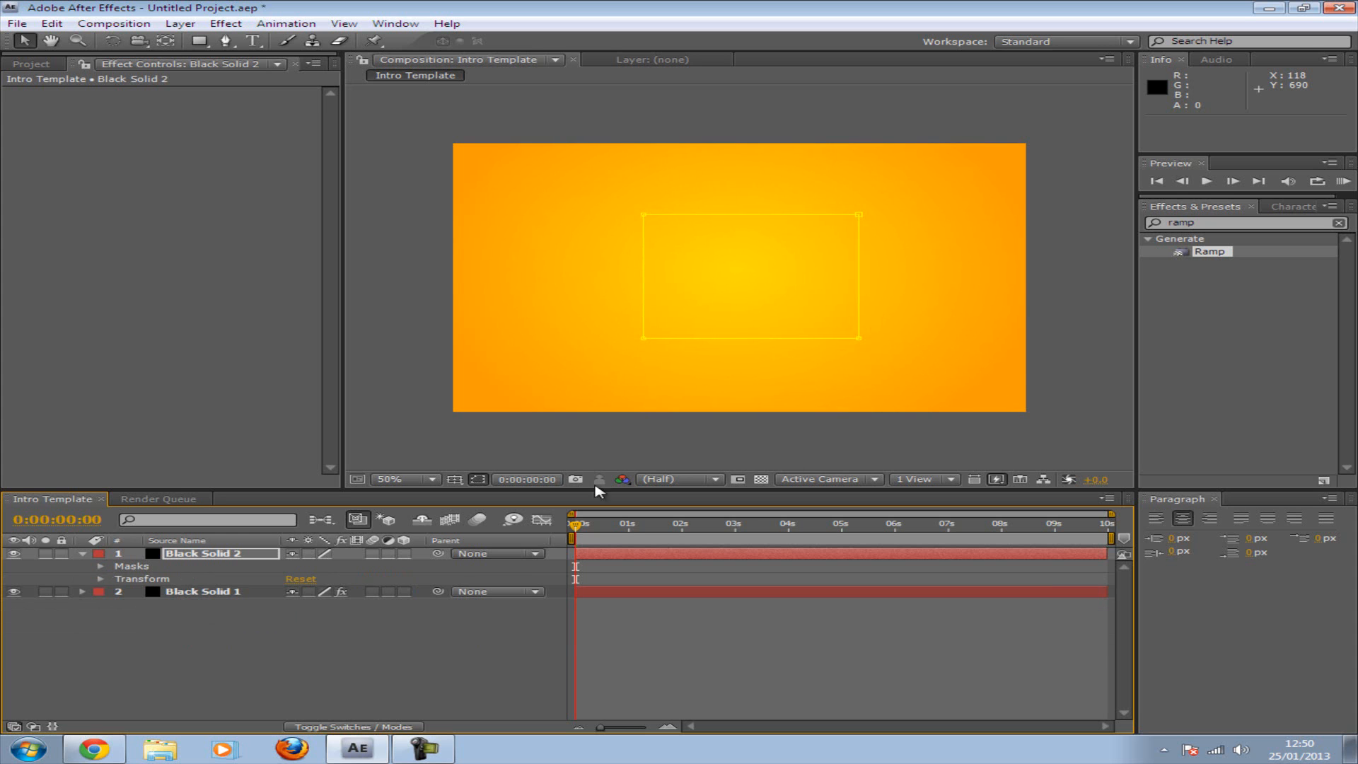
Step: Apply the Stroke effect to the masked solid and set its brush size to about 3.9
{"action": "left_click_drag", "start_coordinate": [1204, 223], "coordinate": [1095, 213]}
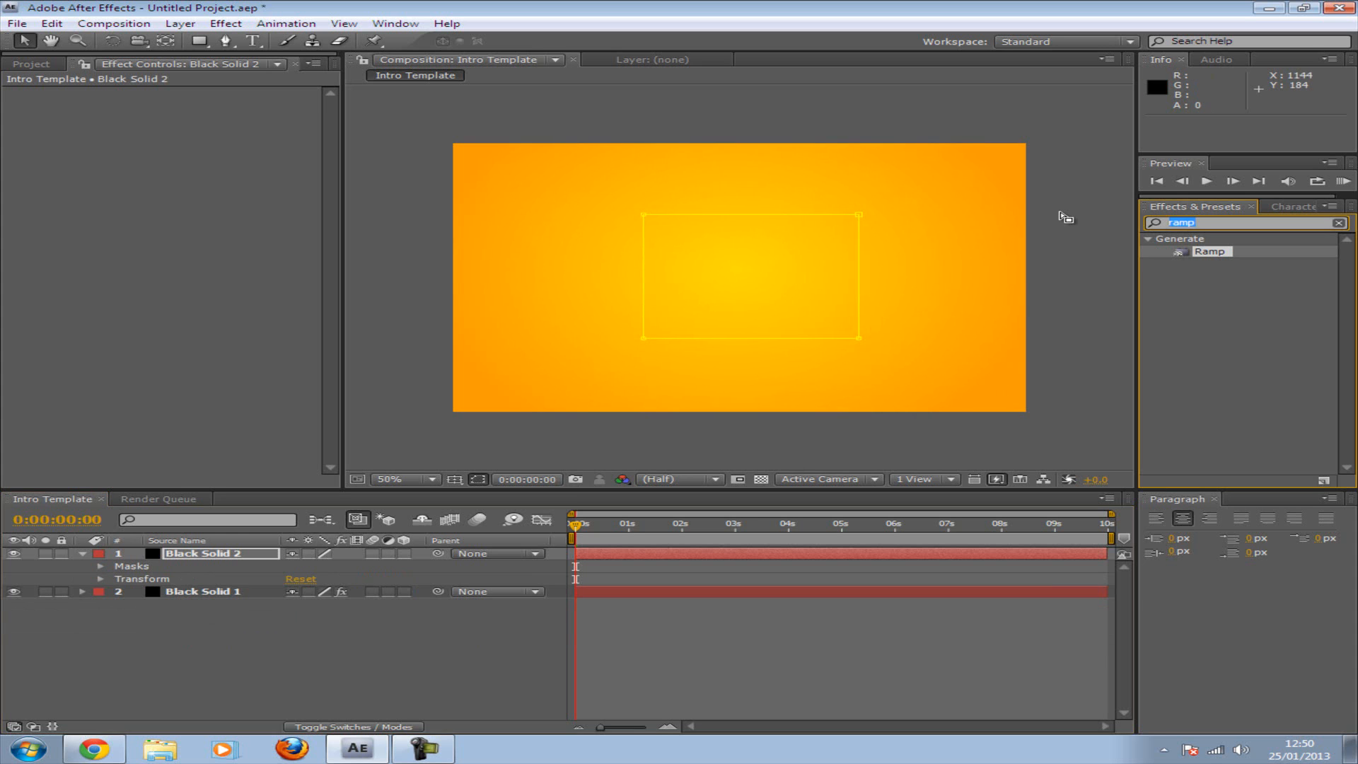
{"action": "type", "text": "stroke"}
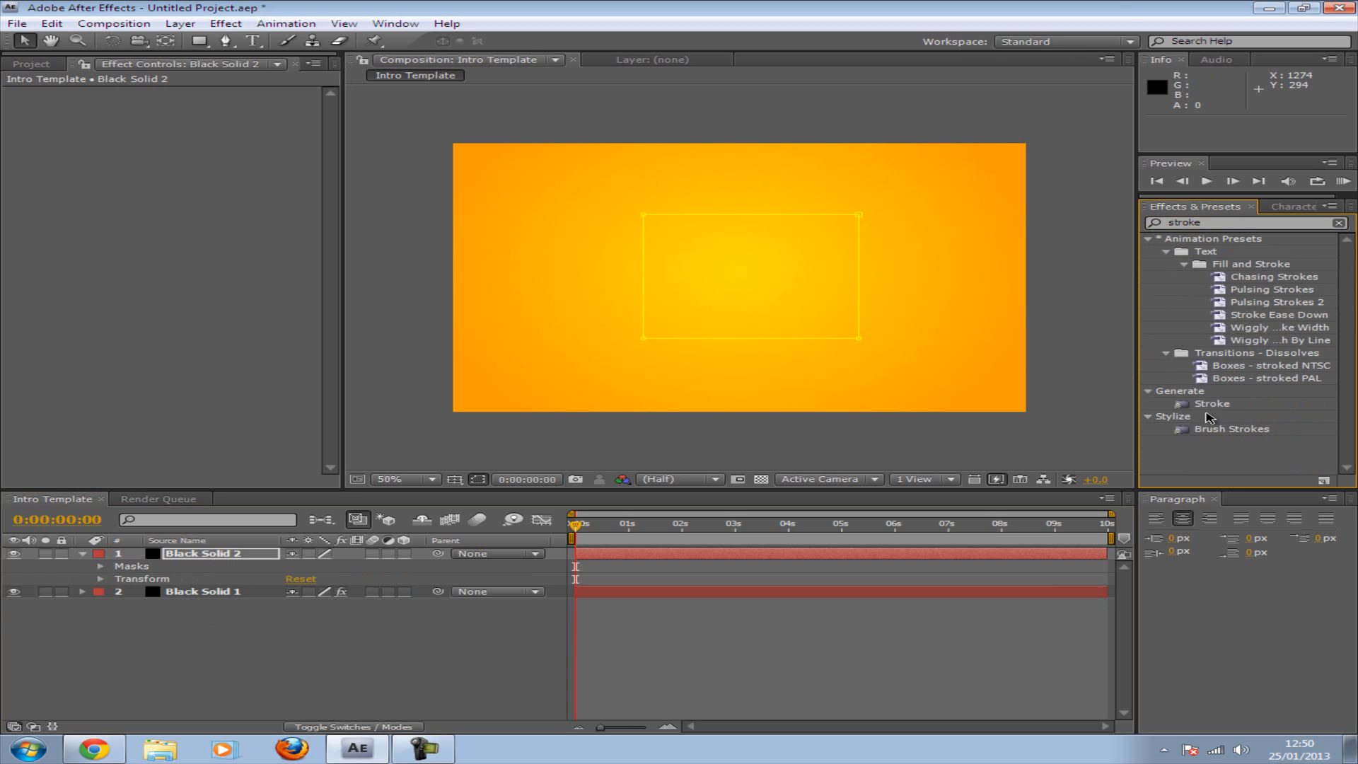
{"action": "left_click", "coordinate": [1238, 408]}
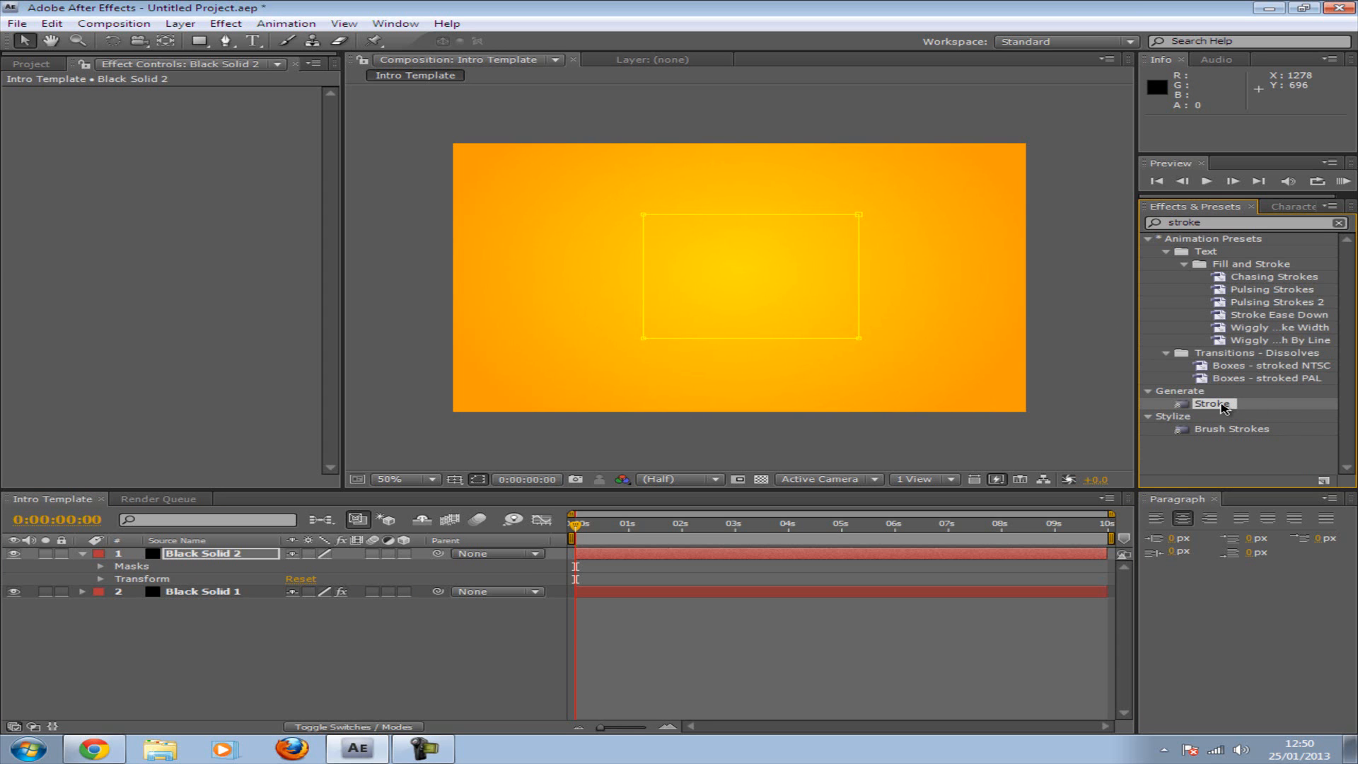
{"action": "mouse_move", "coordinate": [1210, 409]}
{"action": "left_mouse_down"}
{"action": "mouse_move", "coordinate": [788, 342]}
{"action": "mouse_move", "coordinate": [758, 319]}
{"action": "left_mouse_up"}
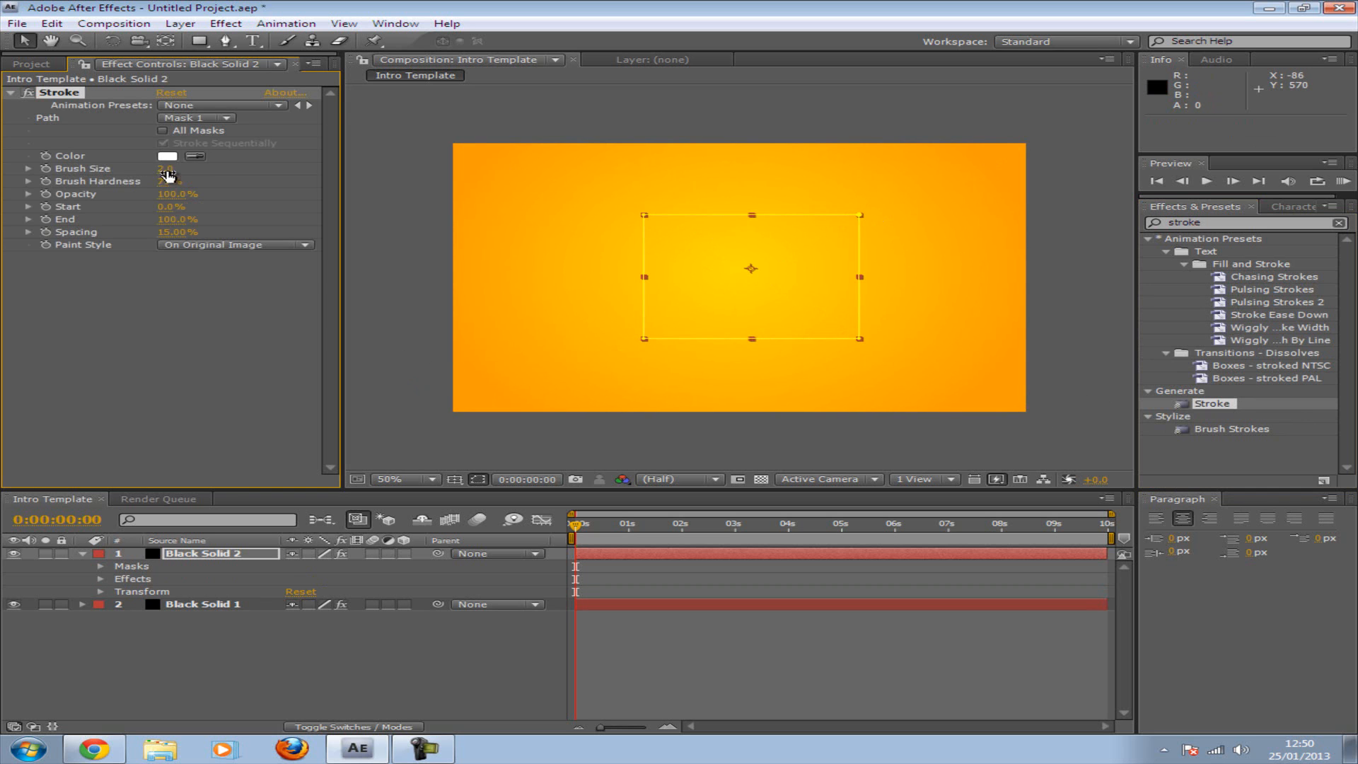
{"action": "left_click_drag", "start_coordinate": [168, 170], "coordinate": [189, 170]}
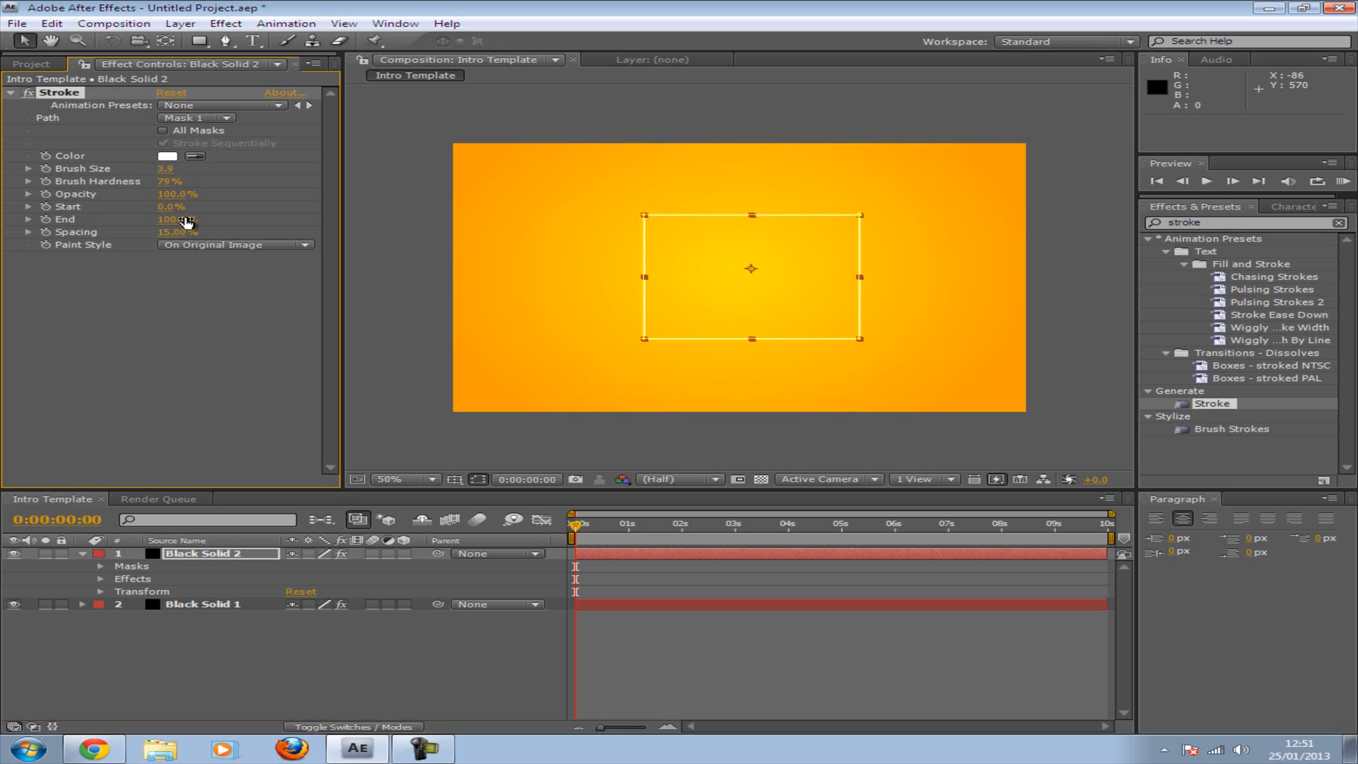
Step: Keyframe the Stroke's End value from 0% at the first frame to 100% at 0:00:01:29
{"action": "left_click_drag", "start_coordinate": [183, 219], "coordinate": [31, 217]}
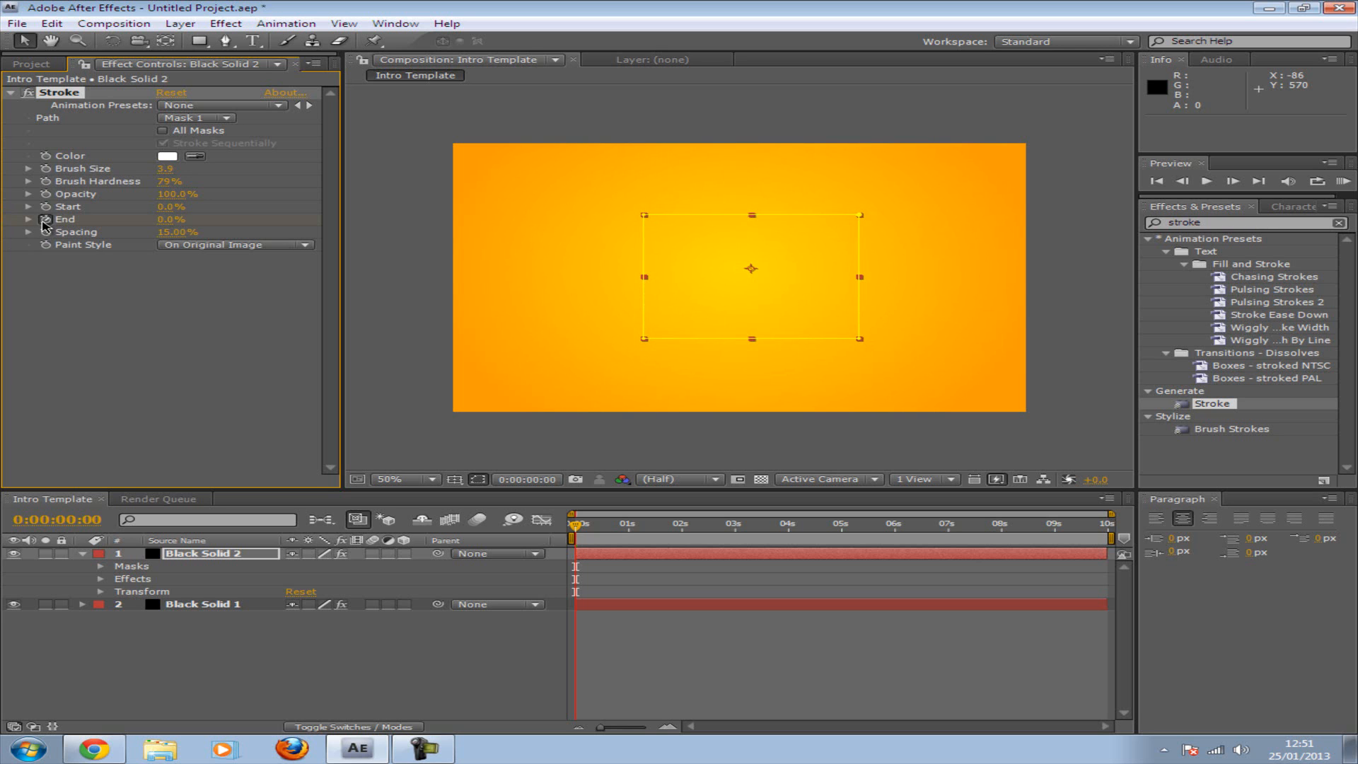
{"action": "left_click_drag", "start_coordinate": [576, 526], "coordinate": [679, 522]}
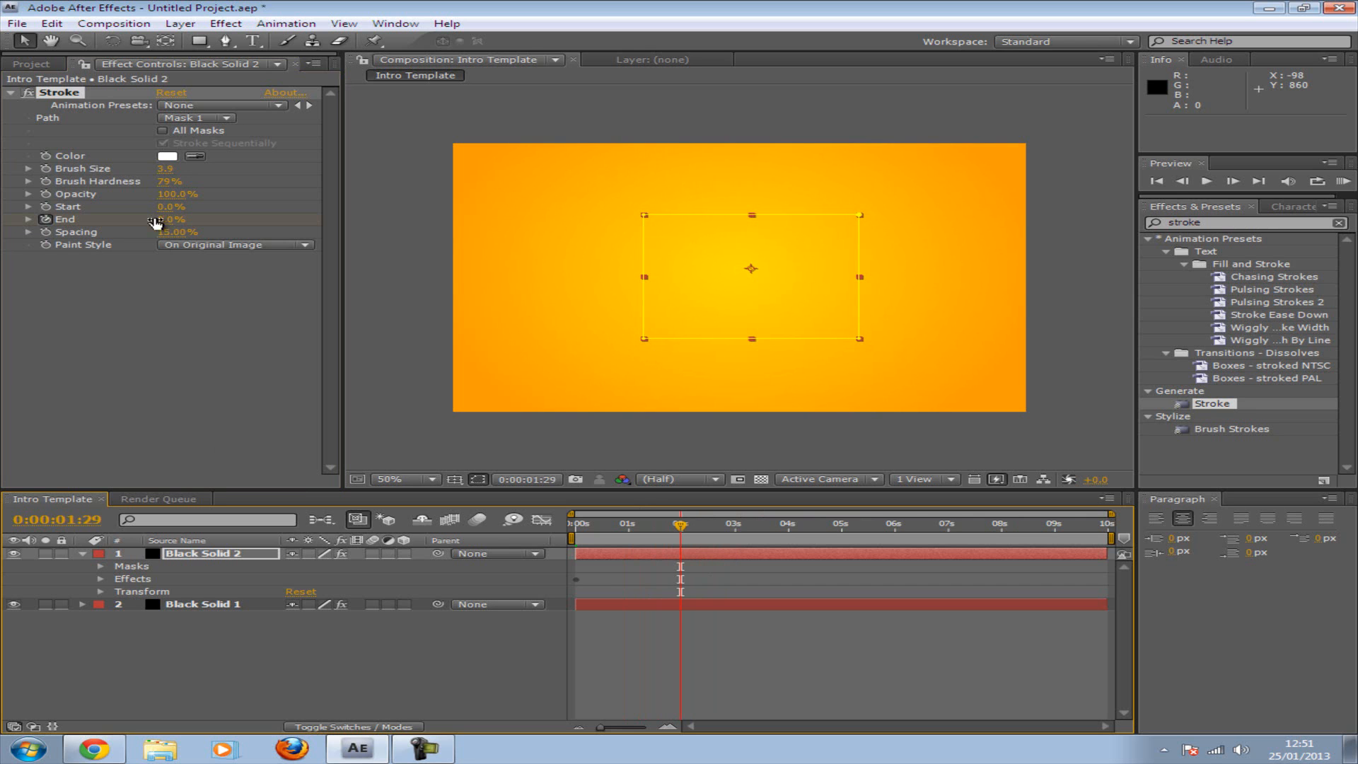
{"action": "left_click_drag", "start_coordinate": [166, 223], "coordinate": [367, 237]}
{"action": "mouse_move", "coordinate": [681, 527]}
{"action": "left_mouse_down"}
{"action": "mouse_move", "coordinate": [573, 522]}
{"action": "mouse_move", "coordinate": [683, 525]}
{"action": "left_mouse_up"}
{"action": "left_click", "coordinate": [461, 667]}
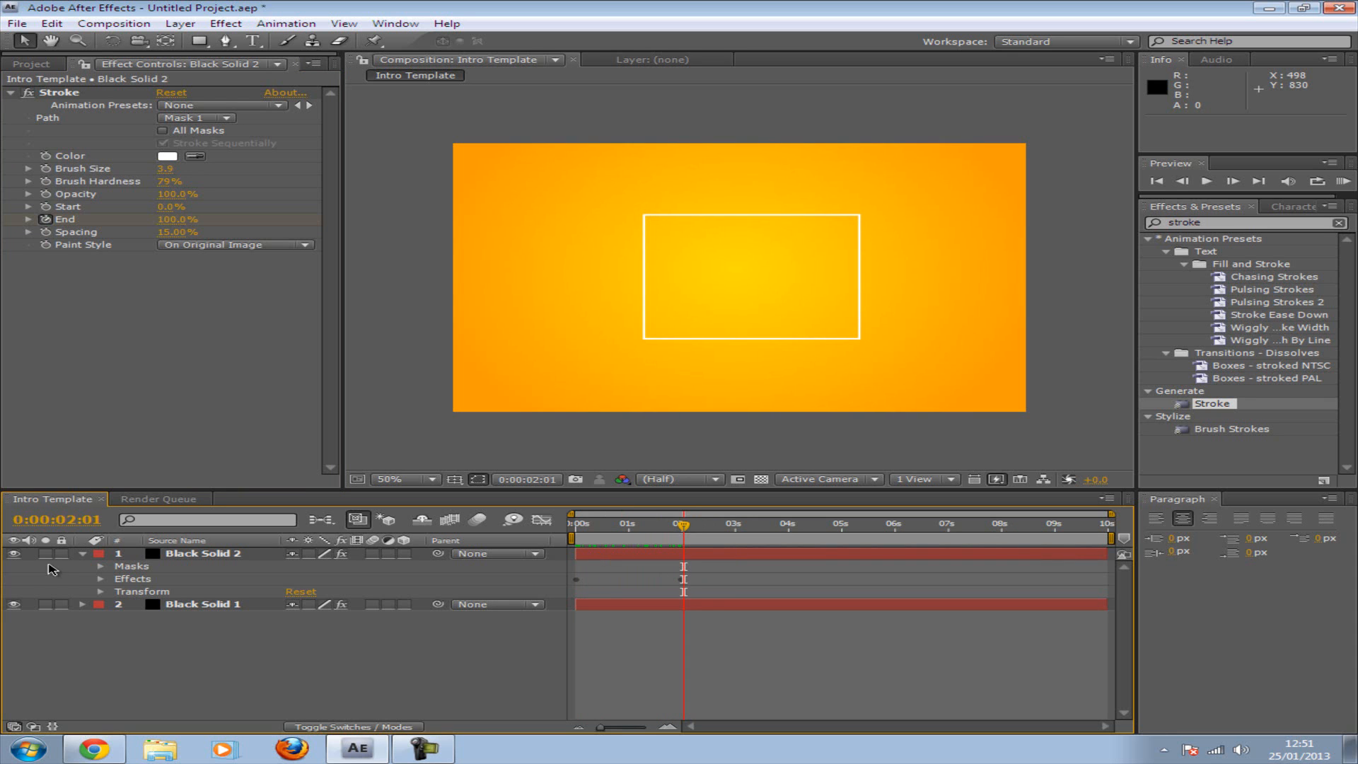
{"action": "left_click", "coordinate": [83, 553]}
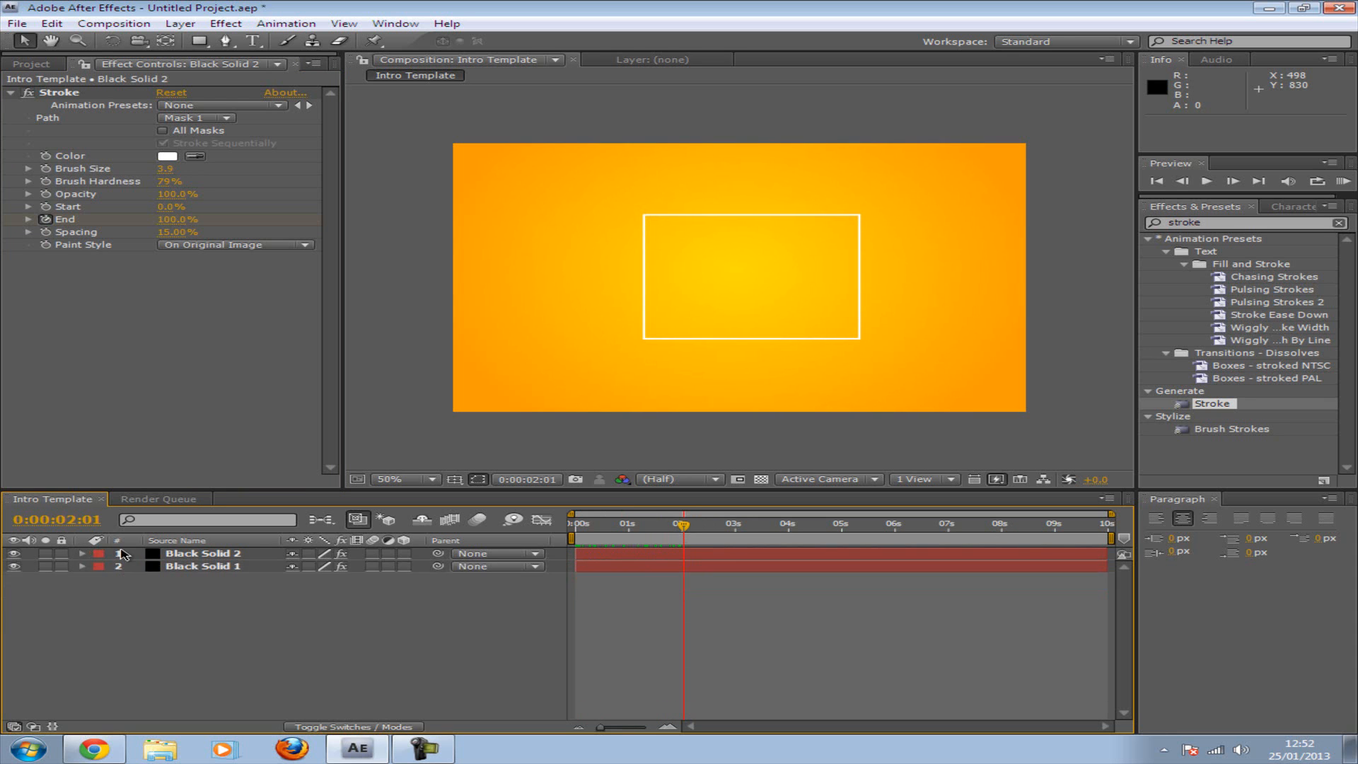
Step: Add a paragraph text box over the stroked rectangle containing the letter "o" in the Angled font
{"action": "left_click", "coordinate": [253, 40]}
{"action": "left_click_drag", "start_coordinate": [591, 222], "coordinate": [906, 354]}
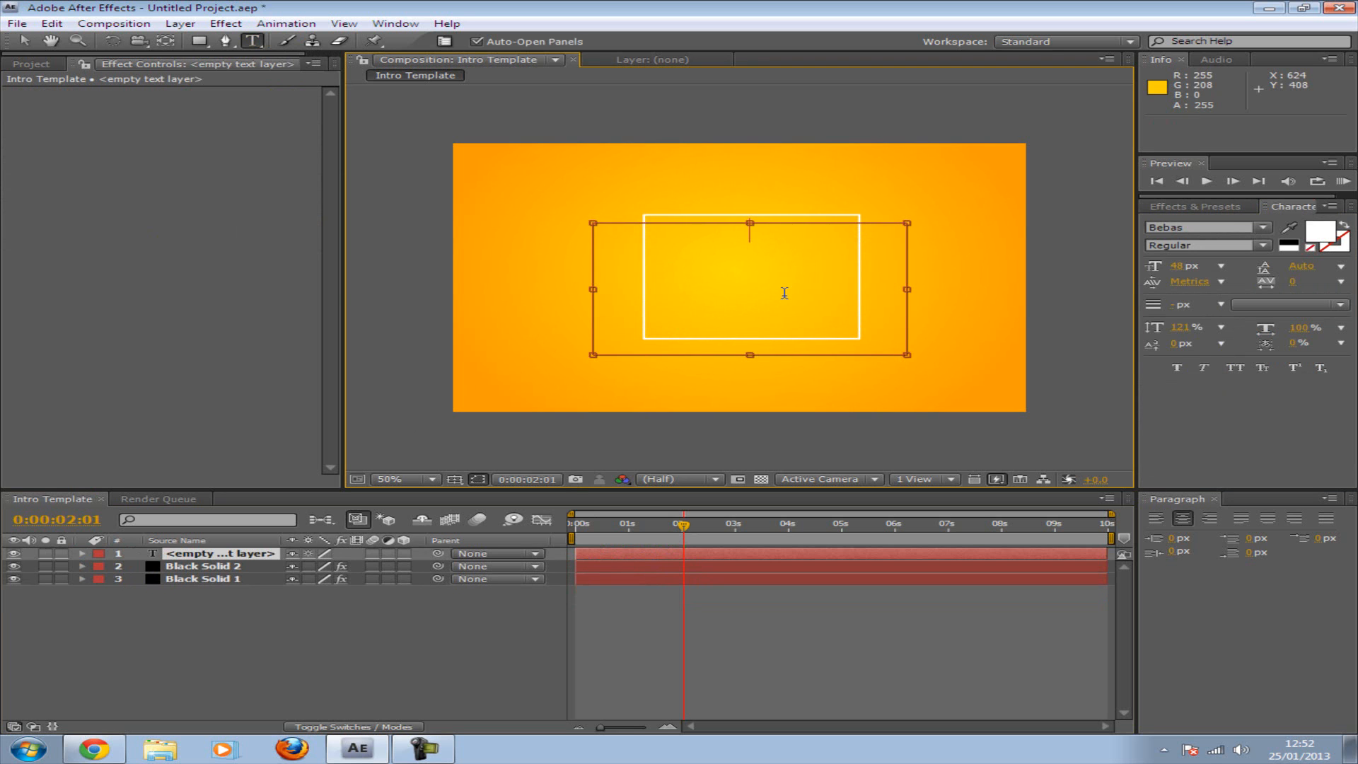
{"action": "type", "text": "U"}
{"action": "left_click_drag", "start_coordinate": [771, 241], "coordinate": [692, 242]}
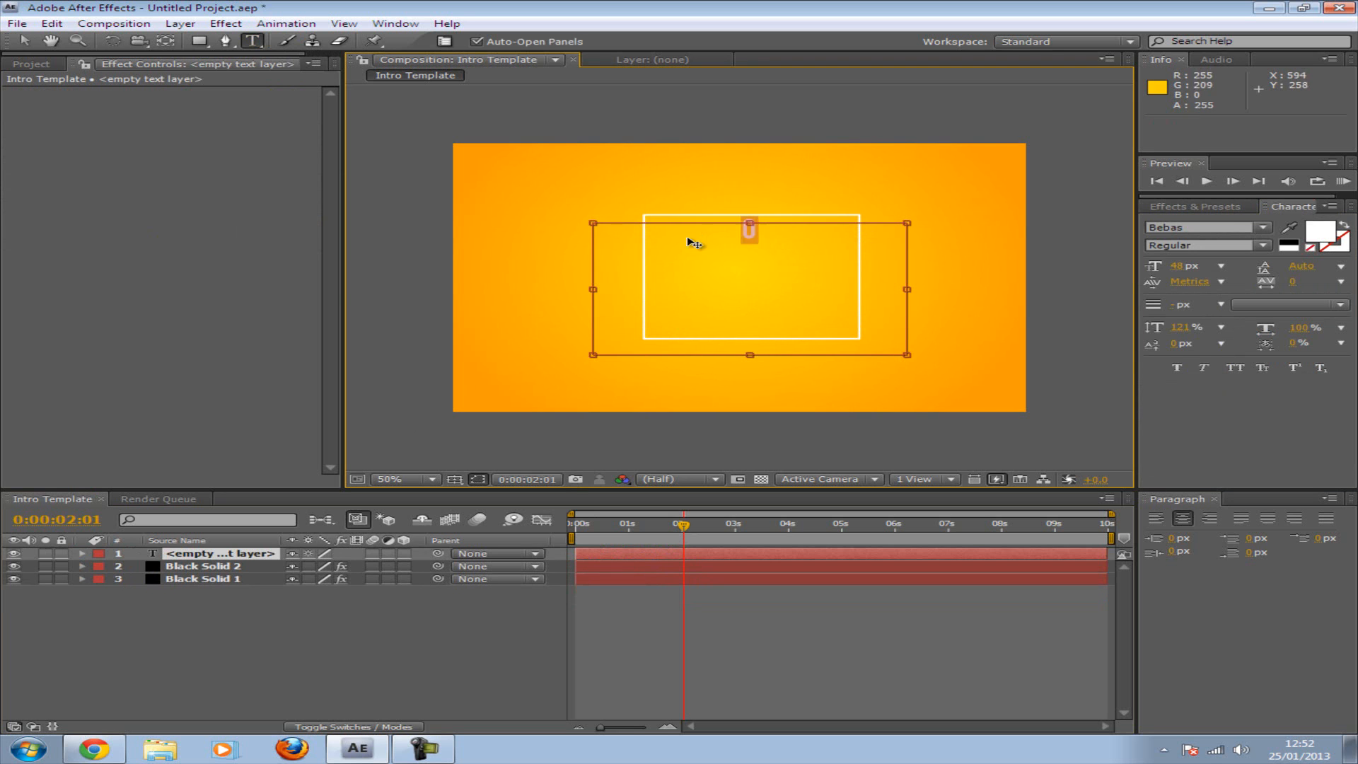
{"action": "left_click", "coordinate": [1264, 228]}
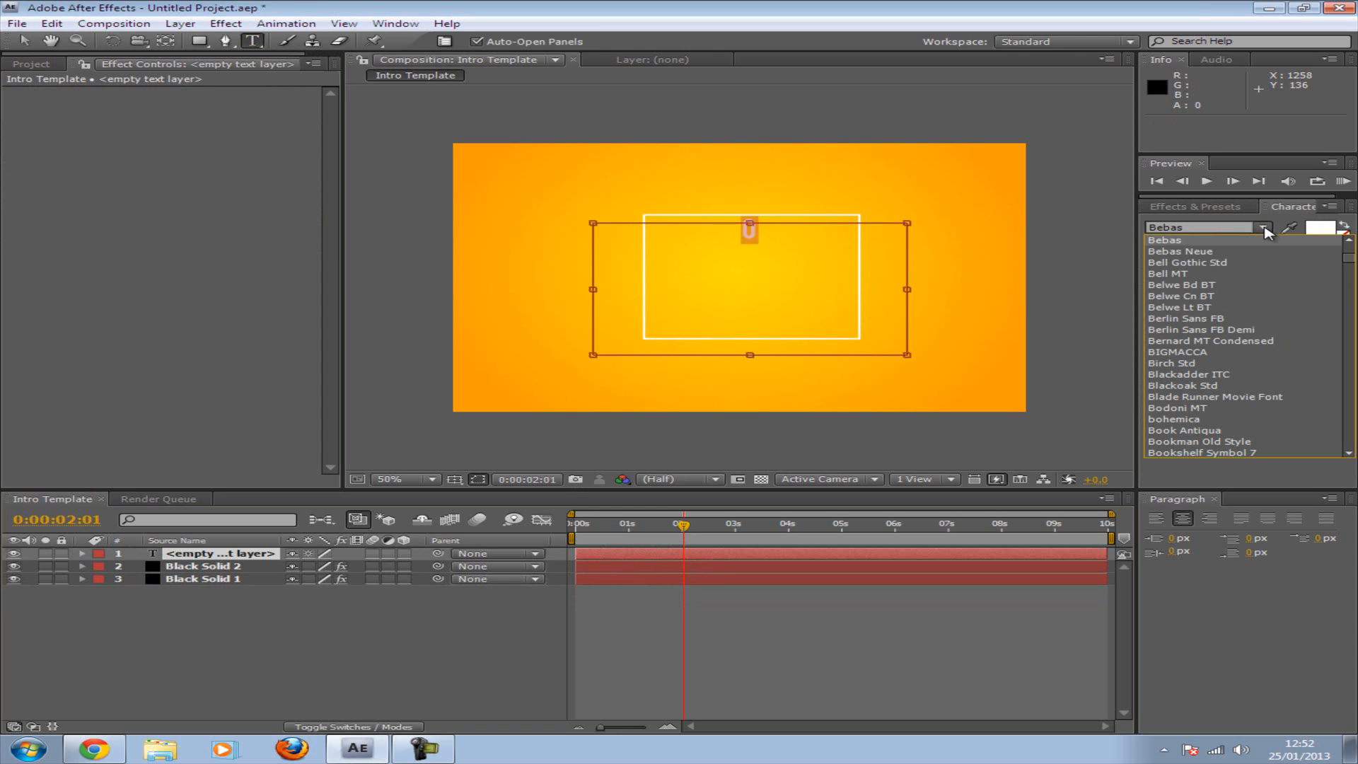
{"action": "left_click_drag", "start_coordinate": [1351, 261], "coordinate": [1351, 256]}
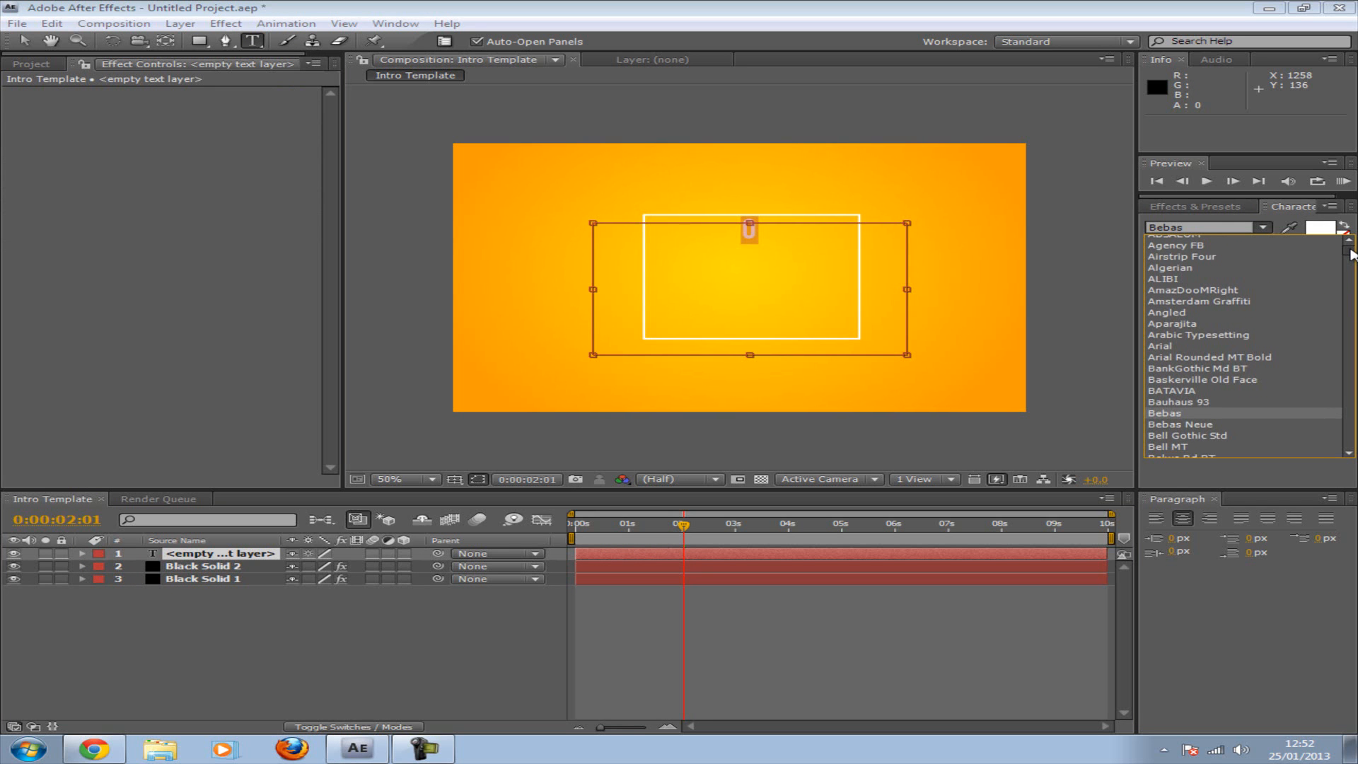
{"action": "mouse_move", "coordinate": [1352, 255]}
{"action": "left_mouse_down"}
{"action": "mouse_move", "coordinate": [1352, 273]}
{"action": "mouse_move", "coordinate": [1350, 251]}
{"action": "left_mouse_up"}
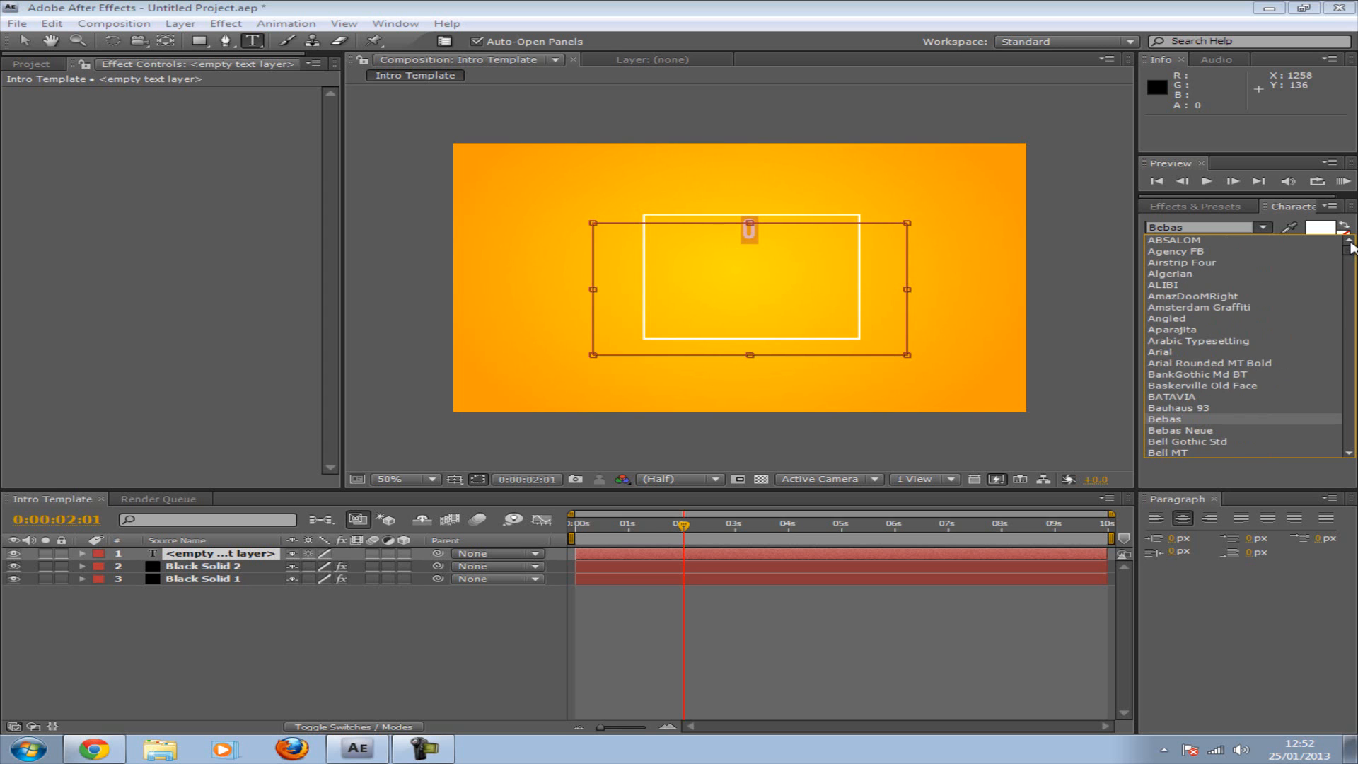
{"action": "left_click", "coordinate": [1174, 319]}
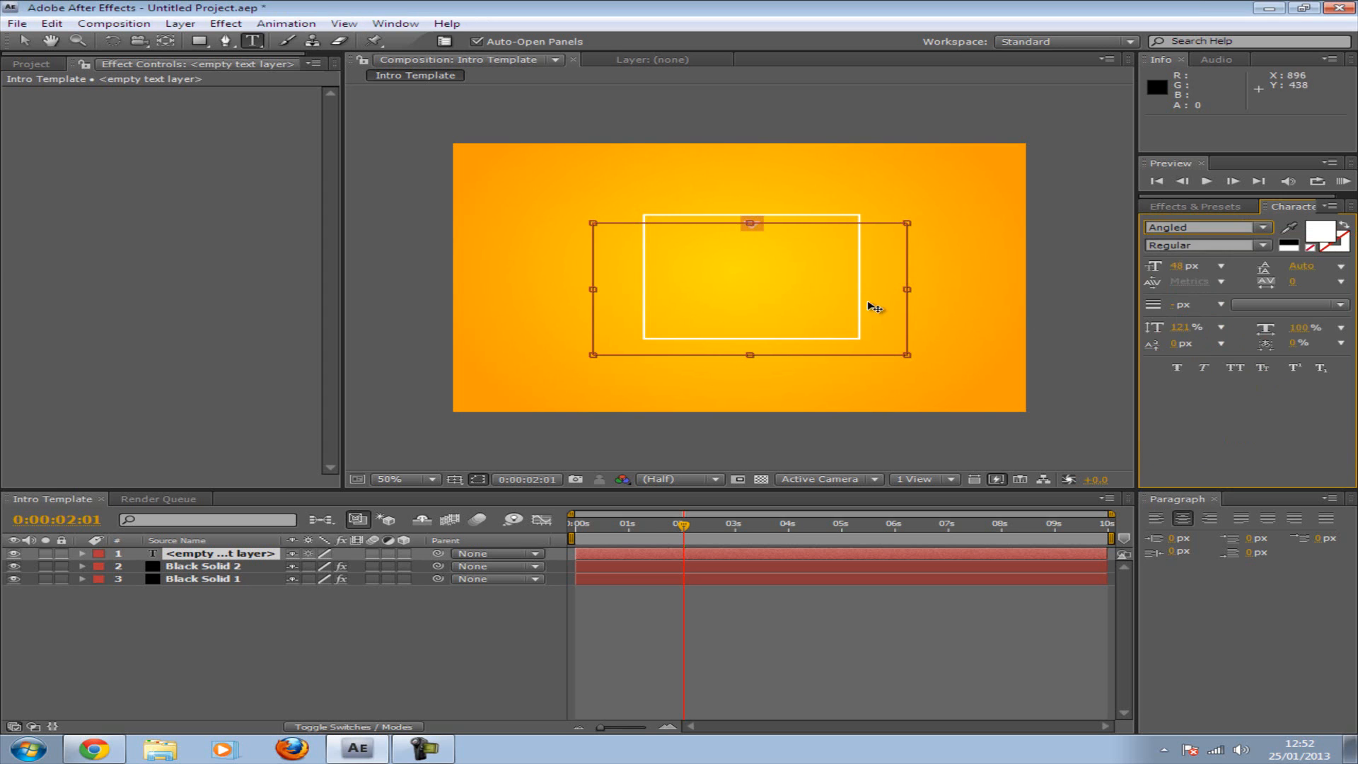
Step: Set the text's font size to 600 px and return to the Selection tool
{"action": "left_click", "coordinate": [1221, 269]}
{"action": "left_click", "coordinate": [1184, 267]}
{"action": "type", "text": "200"}
{"action": "key", "text": "BackSpace"}
{"action": "key", "text": "BackSpace"}
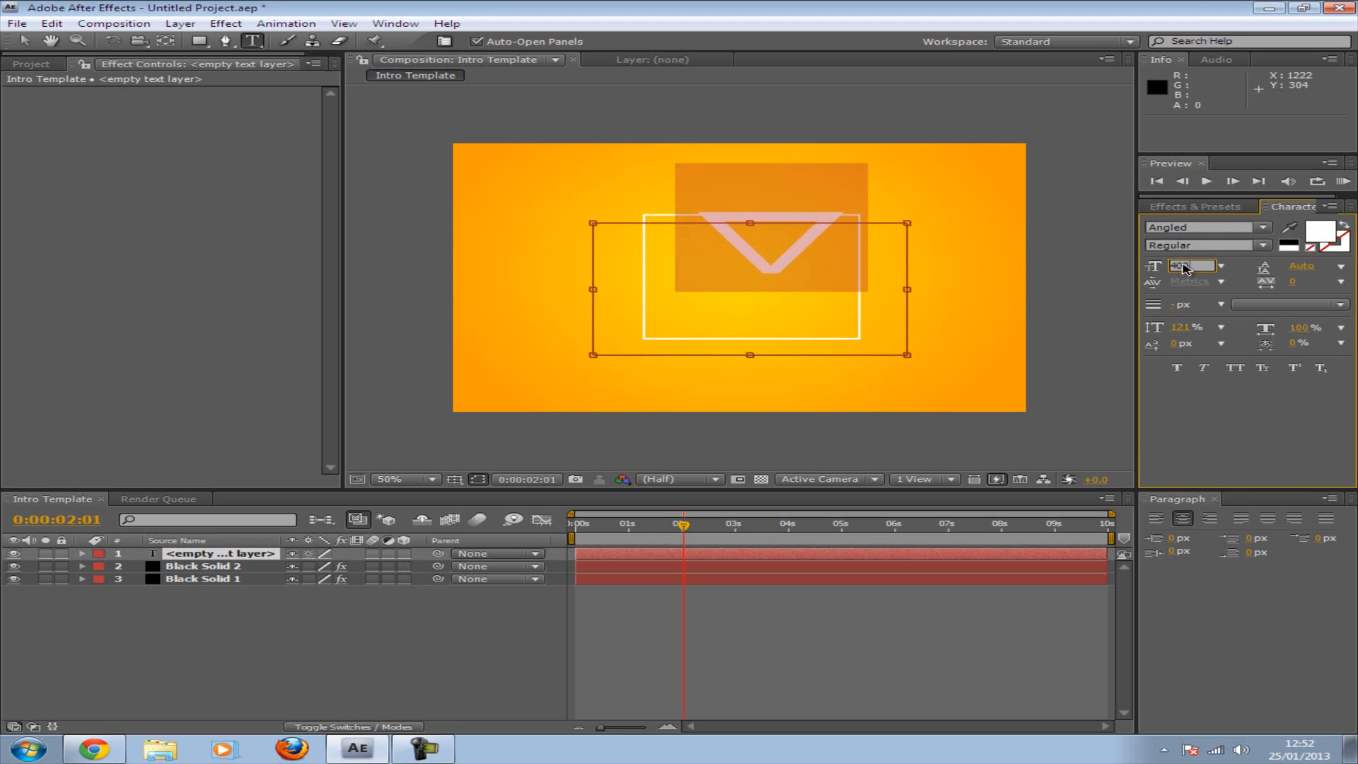
{"action": "type", "text": "5"}
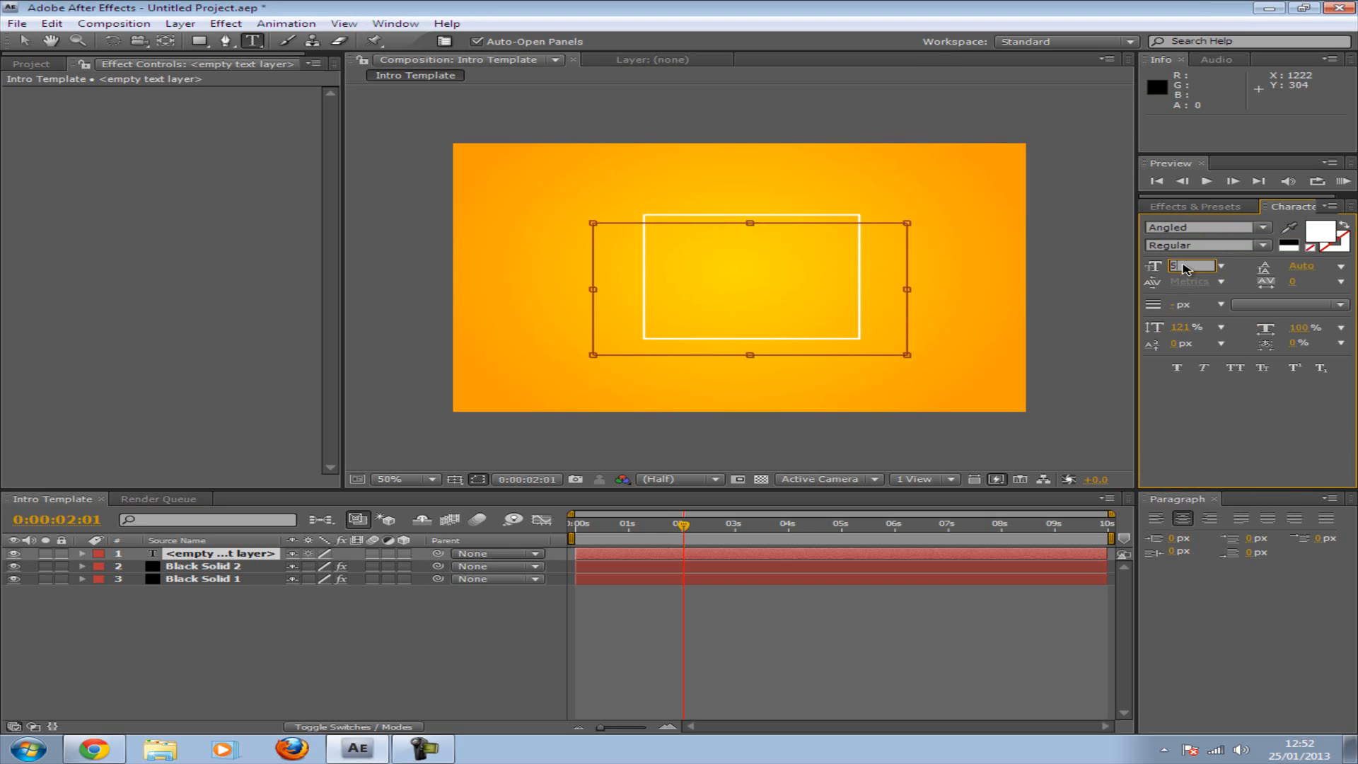
{"action": "type", "text": "00"}
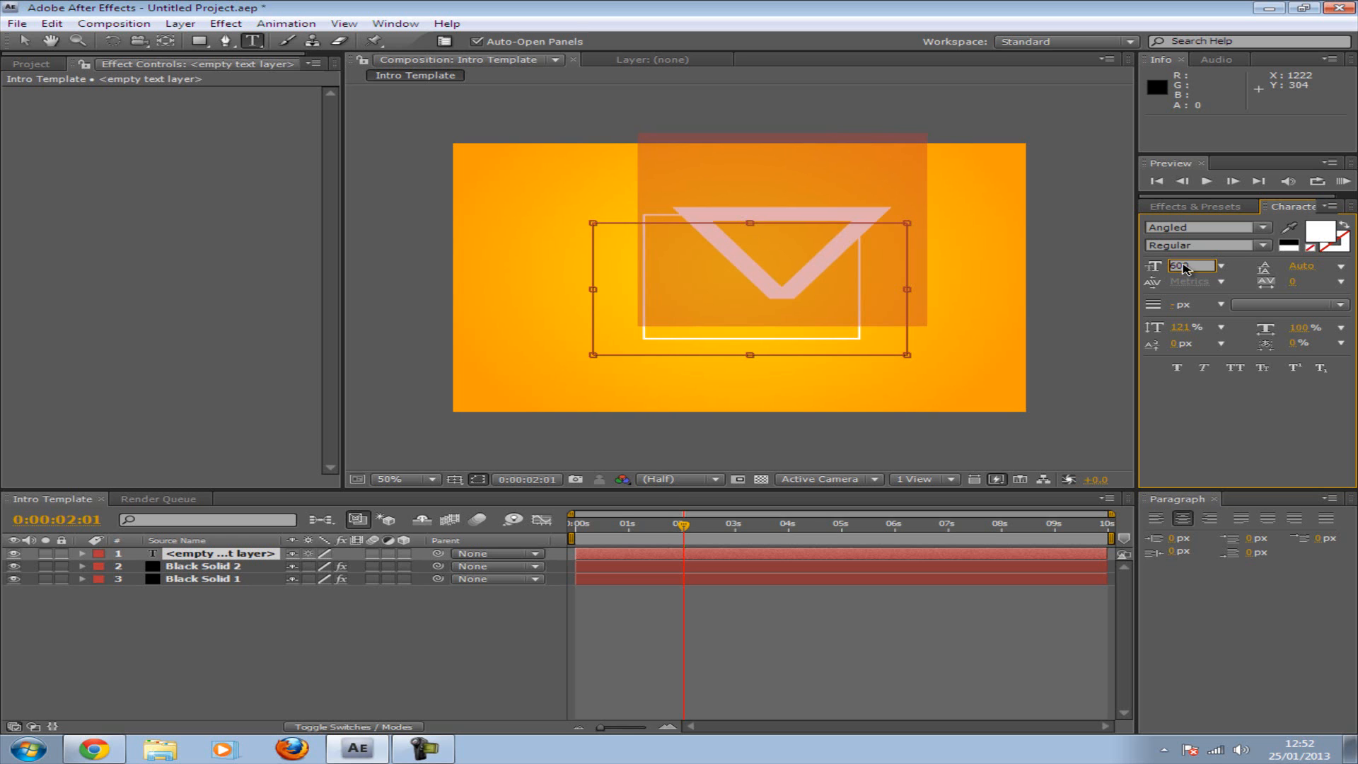
{"action": "left_click", "coordinate": [23, 42]}
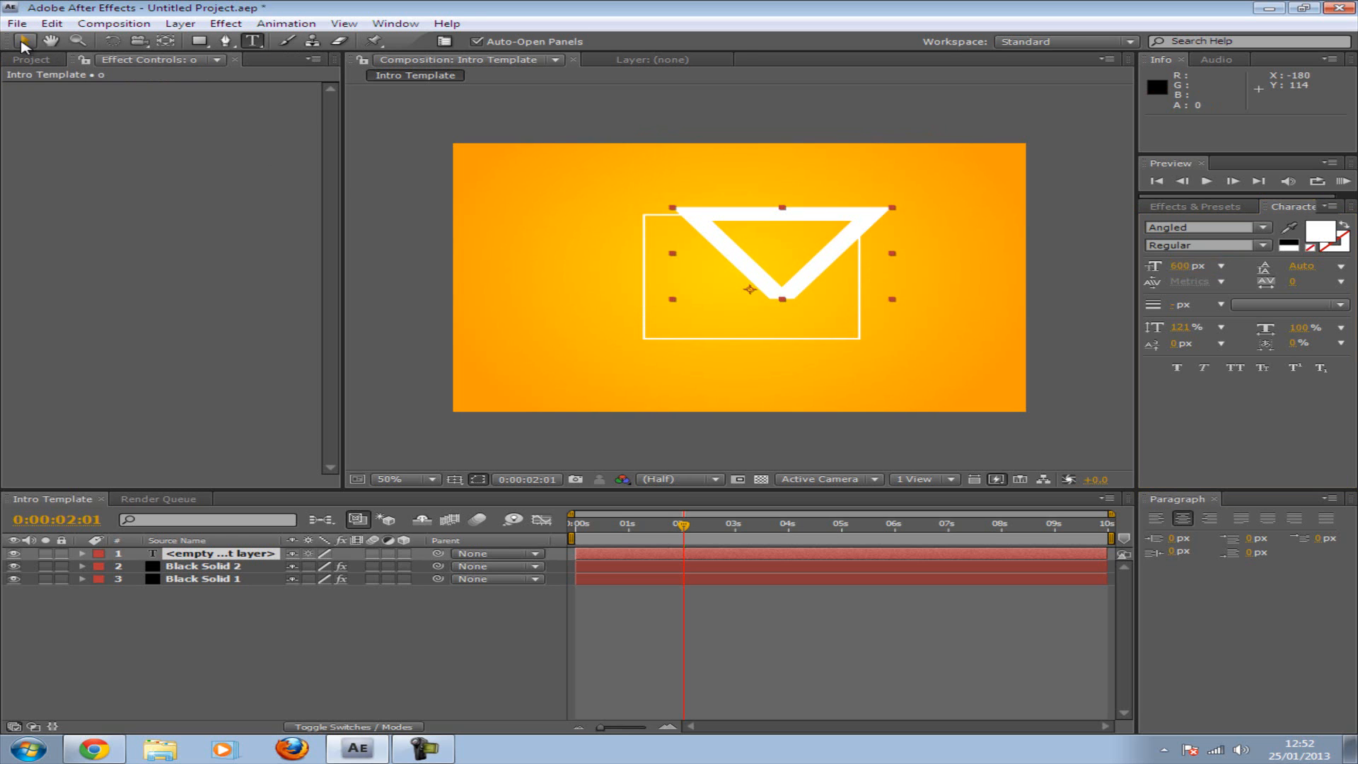
Step: Center the triangle-shaped text inside the stroked rectangle and scale it to about 97% wide, nearly filling the frame
{"action": "left_click_drag", "start_coordinate": [778, 294], "coordinate": [741, 316]}
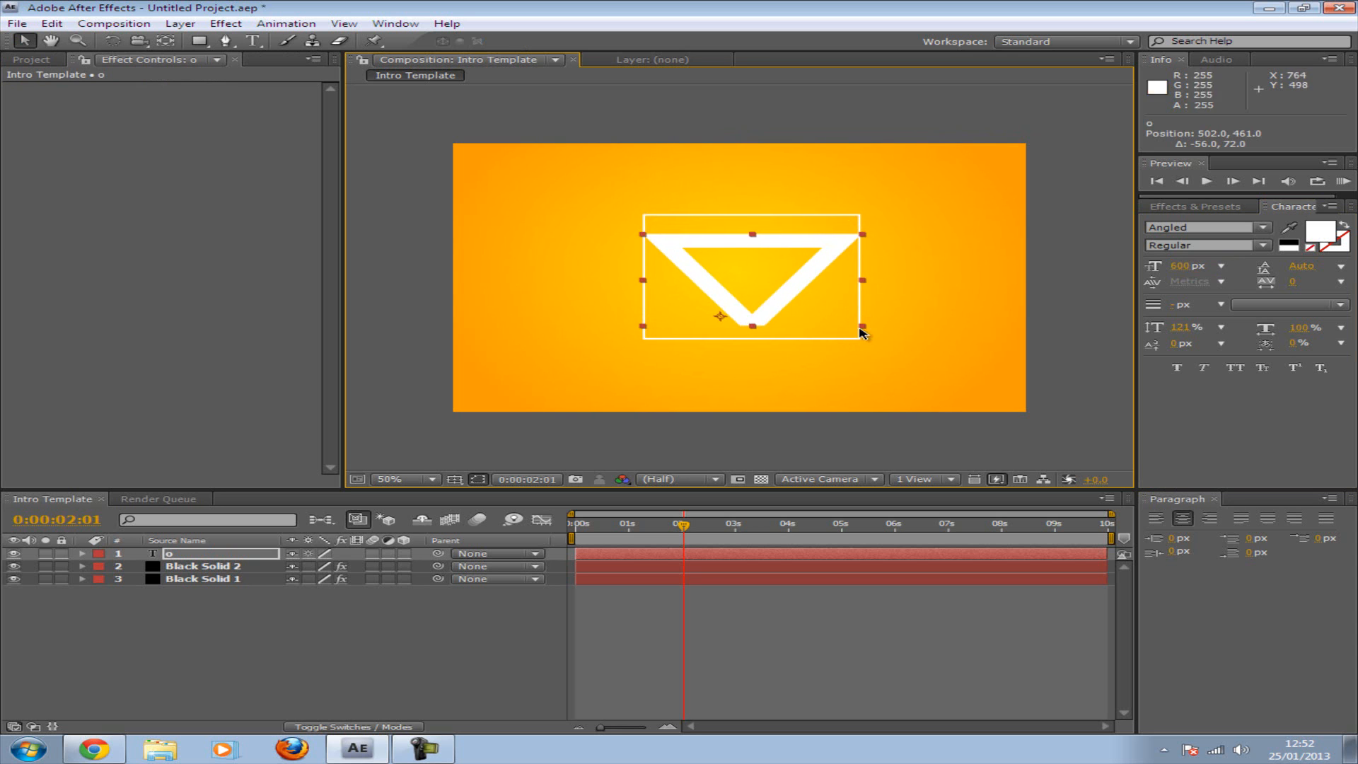
{"action": "left_click_drag", "start_coordinate": [862, 327], "coordinate": [855, 330]}
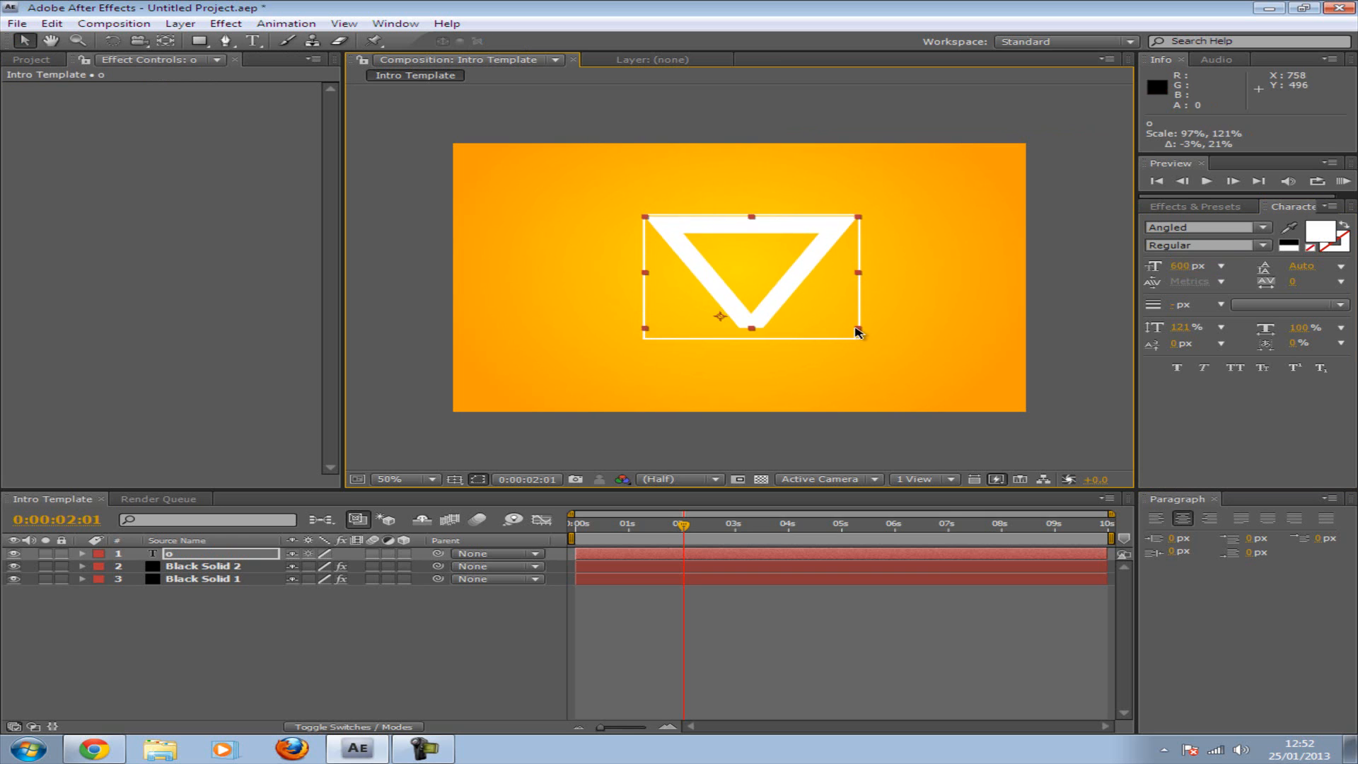
{"action": "left_click_drag", "start_coordinate": [751, 217], "coordinate": [752, 223]}
{"action": "left_click_drag", "start_coordinate": [756, 308], "coordinate": [756, 311]}
{"action": "left_click", "coordinate": [461, 615]}
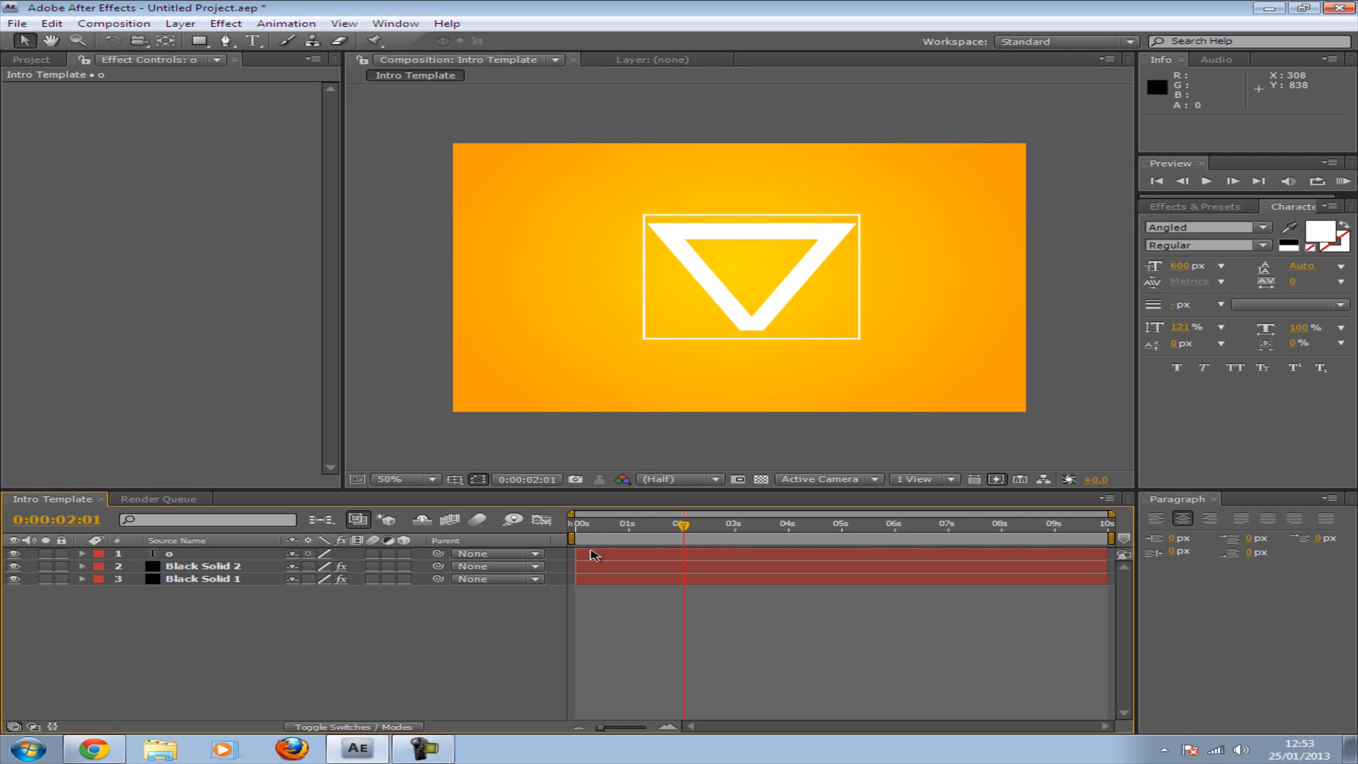
Step: Trim the start of the text layer to 0:00:02:01 and preview the animation
{"action": "left_click_drag", "start_coordinate": [576, 556], "coordinate": [684, 546]}
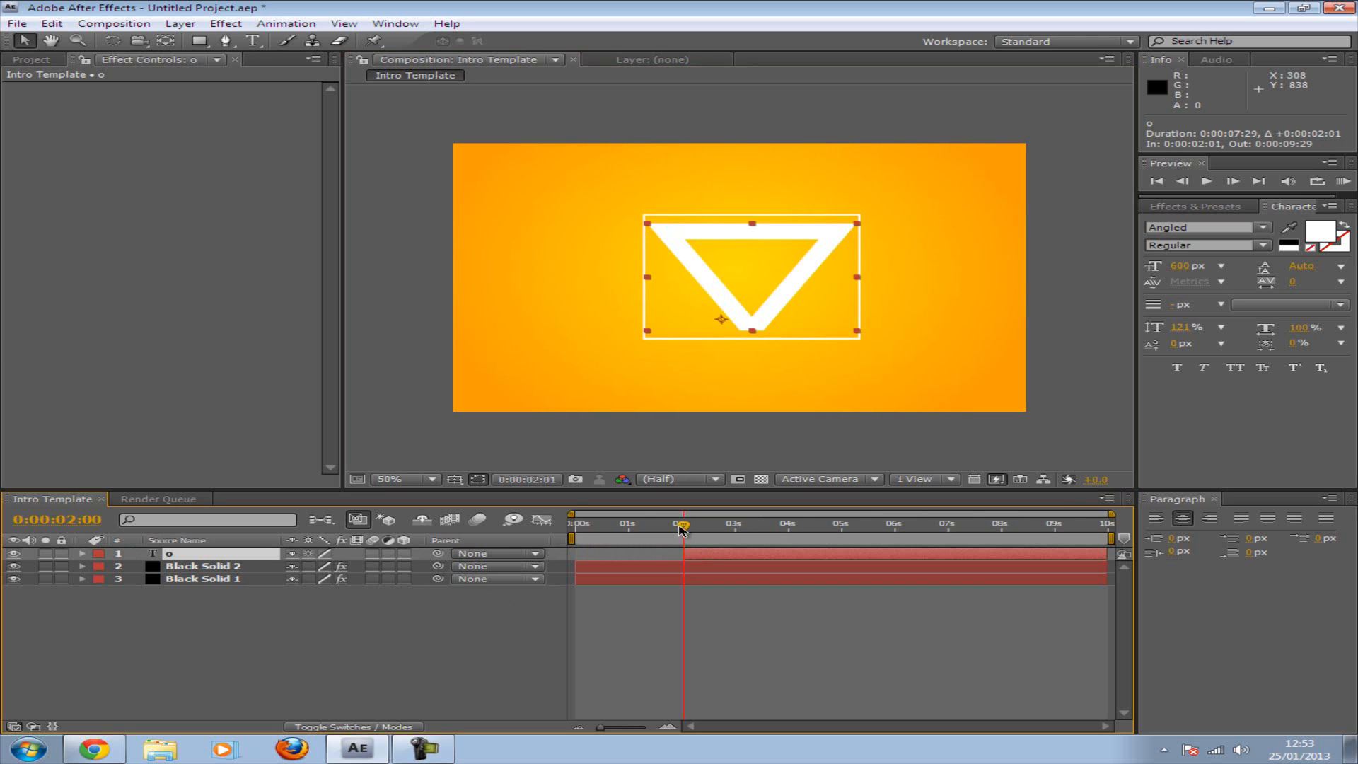
{"action": "key", "text": "KP_0"}
{"action": "mouse_move", "coordinate": [683, 535]}
{"action": "left_mouse_down"}
{"action": "mouse_move", "coordinate": [707, 535]}
{"action": "mouse_move", "coordinate": [571, 527]}
{"action": "mouse_move", "coordinate": [708, 531]}
{"action": "mouse_move", "coordinate": [629, 526]}
{"action": "mouse_move", "coordinate": [678, 524]}
{"action": "left_mouse_up"}
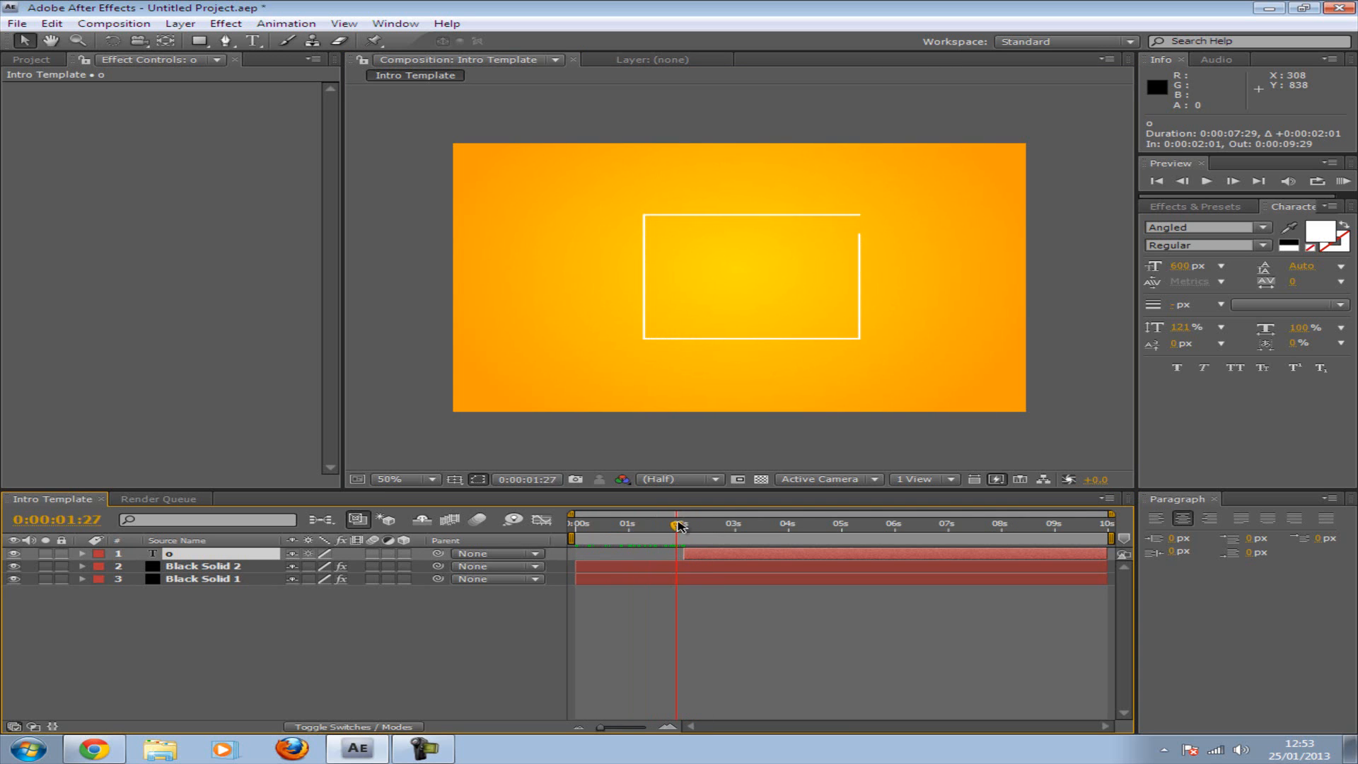
Step: Apply the Gradient Wipe effect to the text layer with the current time at 0:00:02:02
{"action": "left_click", "coordinate": [1207, 208]}
{"action": "left_click_drag", "start_coordinate": [1208, 224], "coordinate": [1171, 224]}
{"action": "type", "text": "gradient wipe"}
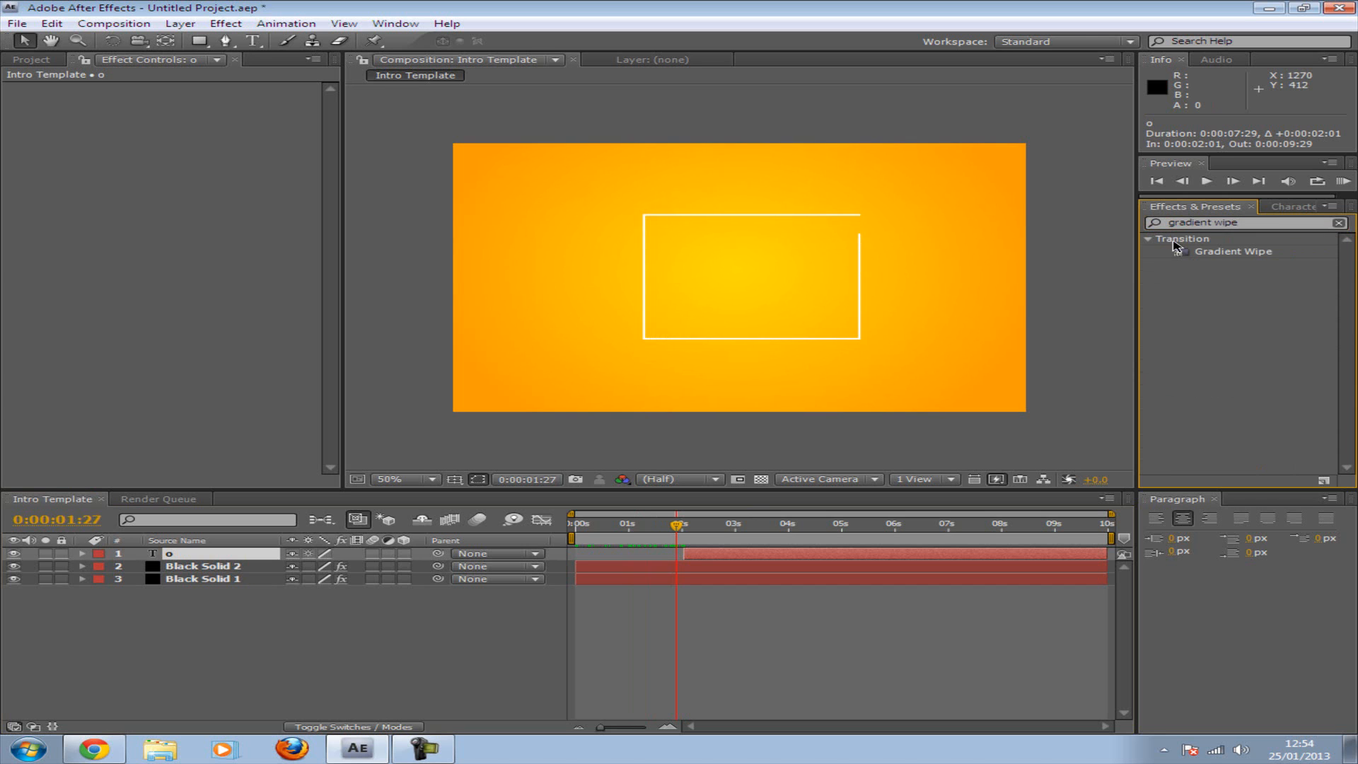
{"action": "left_click", "coordinate": [1231, 252]}
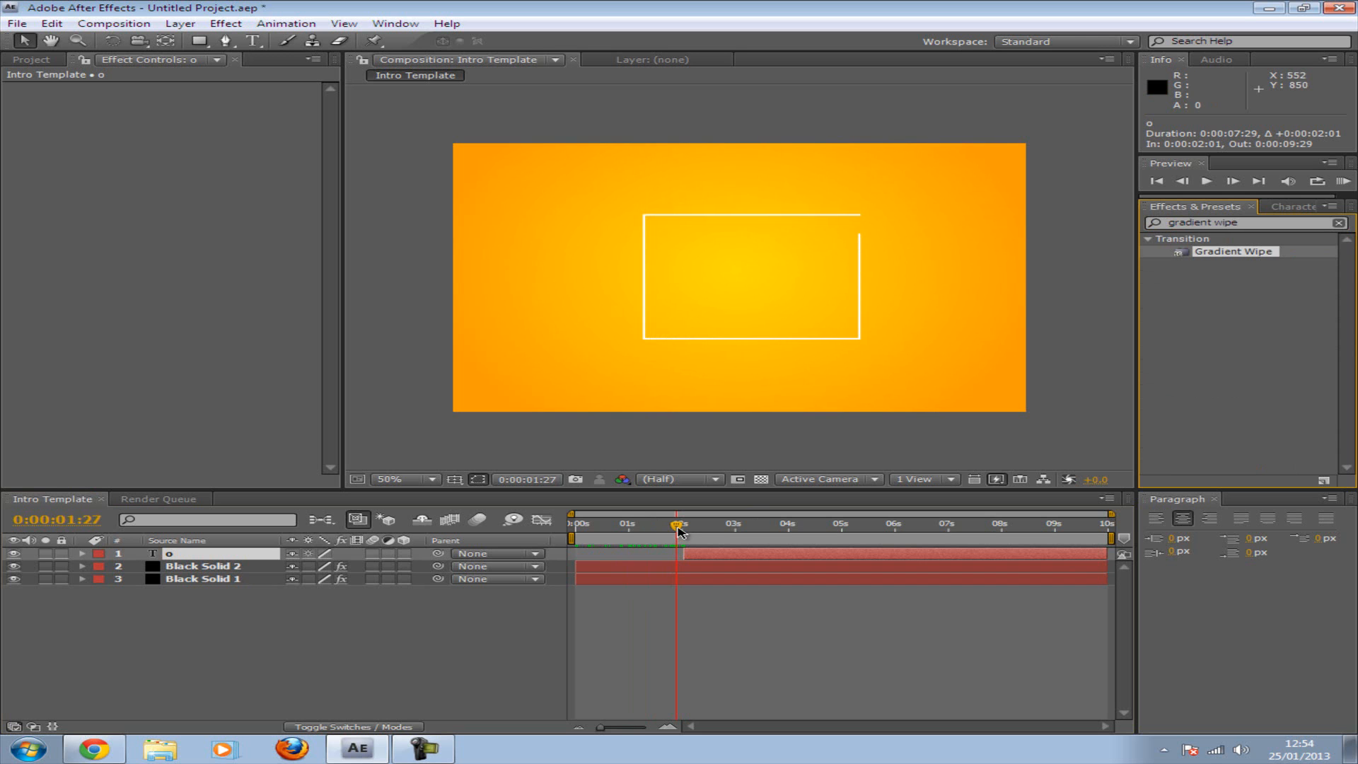
{"action": "left_click_drag", "start_coordinate": [674, 527], "coordinate": [685, 518]}
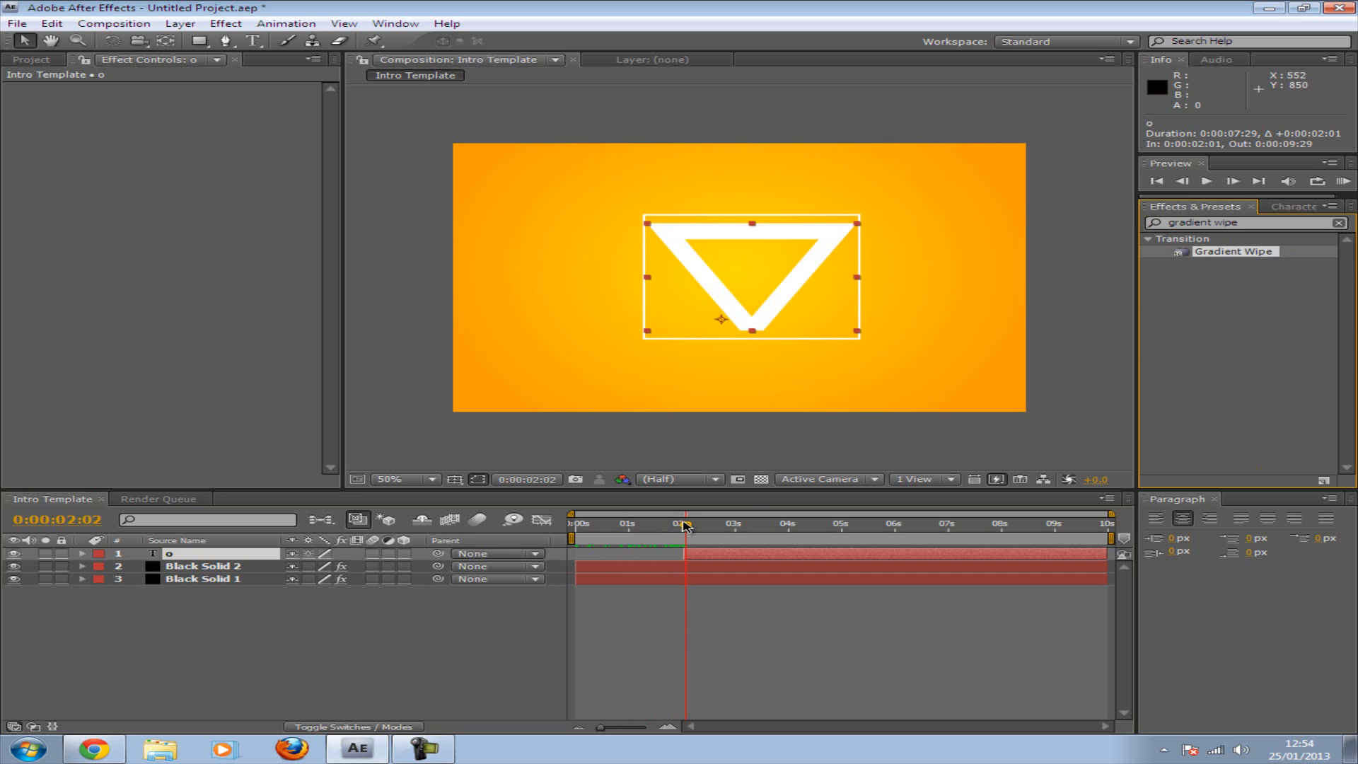
{"action": "left_click", "coordinate": [1234, 256]}
{"action": "left_click", "coordinate": [1235, 256]}
{"action": "left_click_drag", "start_coordinate": [1263, 258], "coordinate": [755, 281]}
{"action": "left_click_drag", "start_coordinate": [737, 285], "coordinate": [739, 286]}
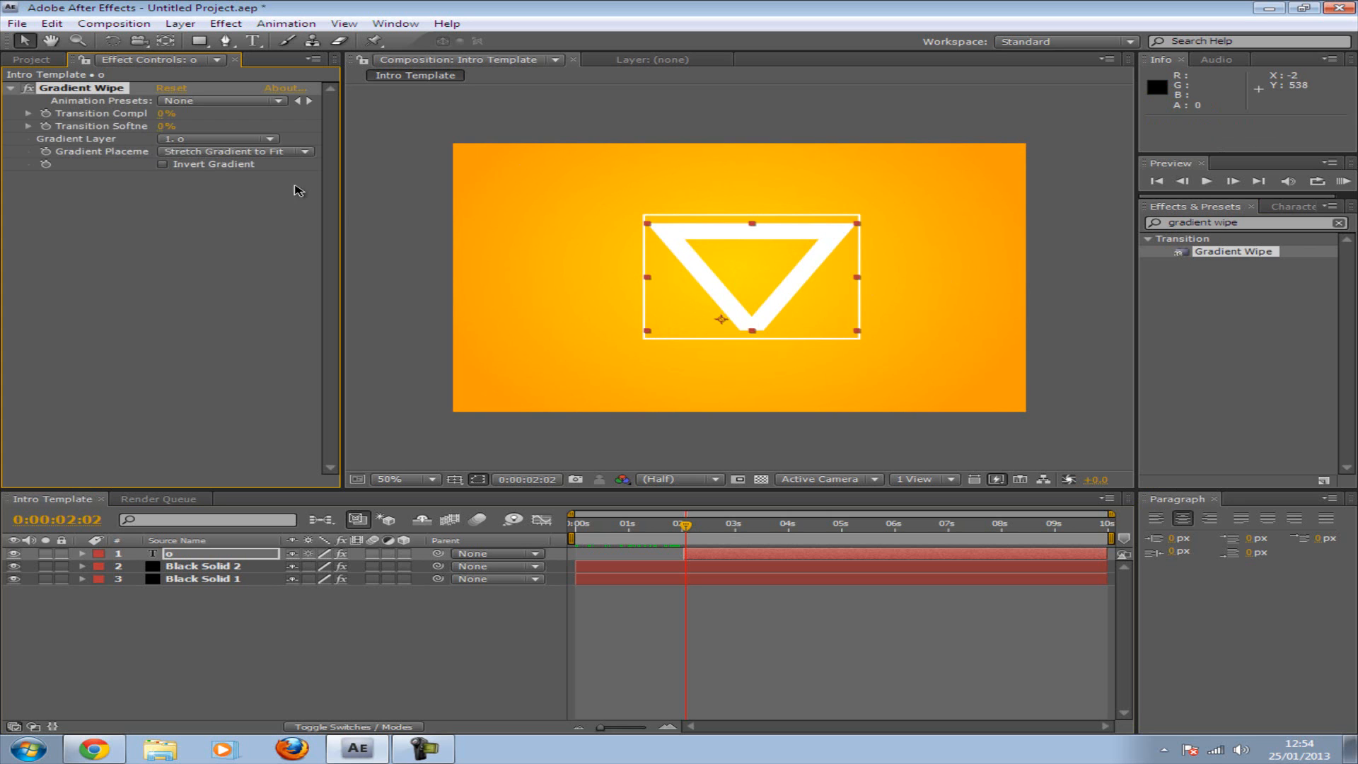
Step: Set a keyframe of 100% for the Gradient Wipe's Transition Completion at 0:00:02:02
{"action": "left_click", "coordinate": [167, 209]}
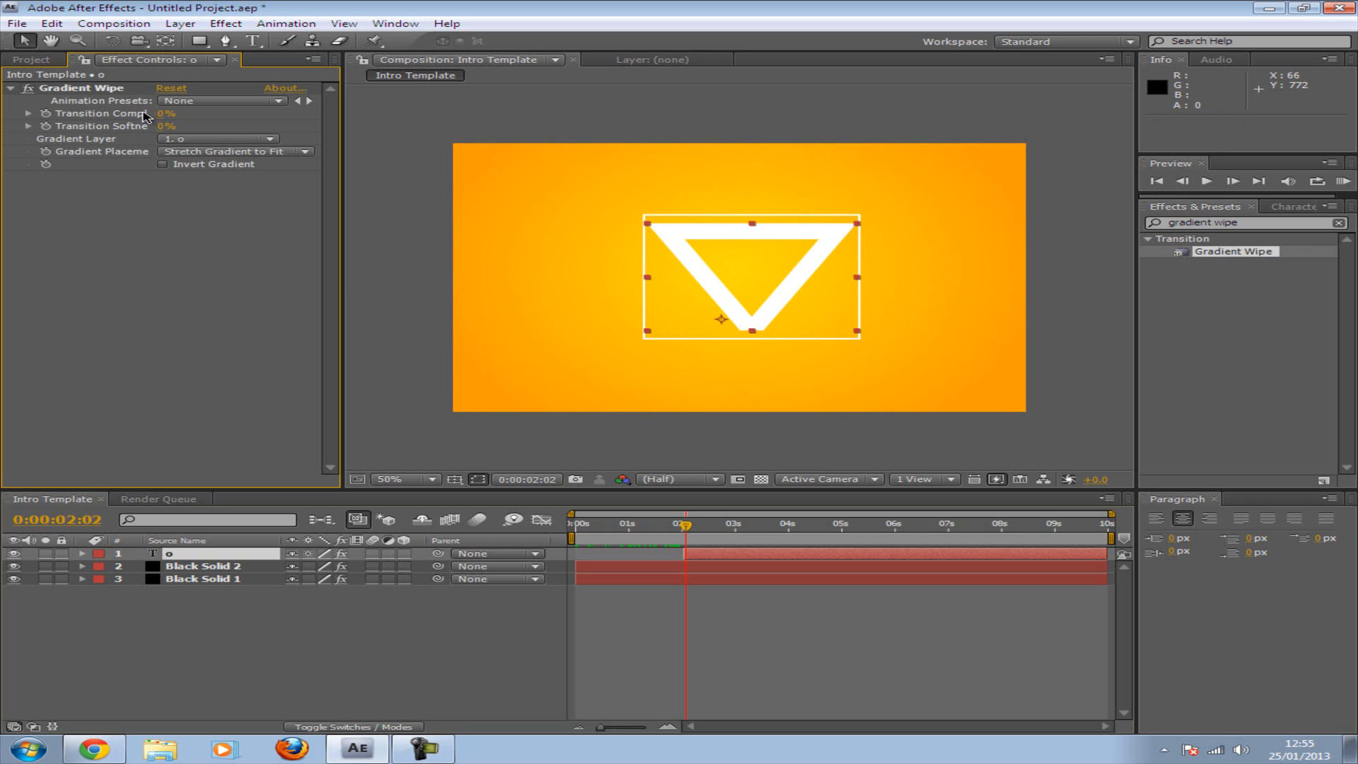
{"action": "left_click_drag", "start_coordinate": [162, 121], "coordinate": [278, 119]}
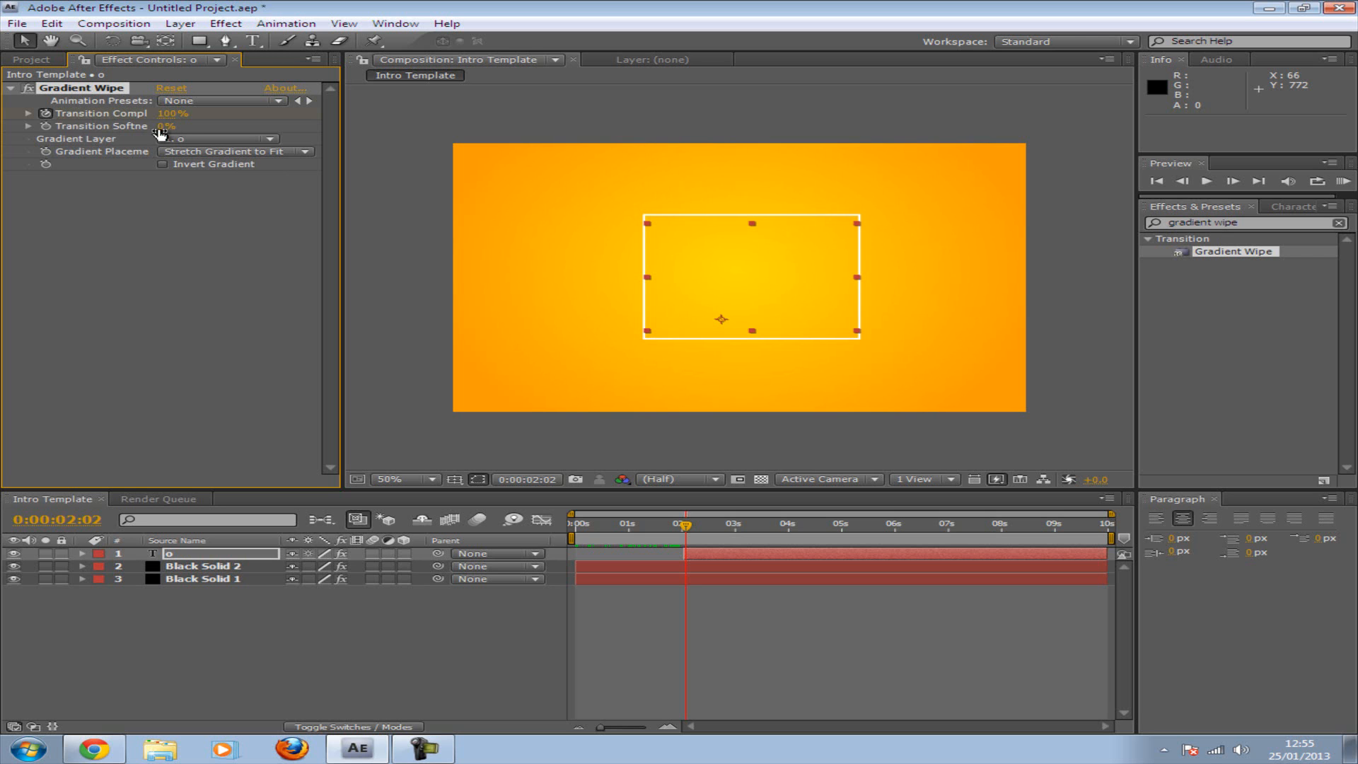
Step: Set the Gradient Wipe's Transition Softness to 100% and keyframe its Transition Completion at 0% at 0:00:03:00
{"action": "left_click_drag", "start_coordinate": [160, 128], "coordinate": [284, 125]}
{"action": "left_click_drag", "start_coordinate": [687, 530], "coordinate": [738, 536]}
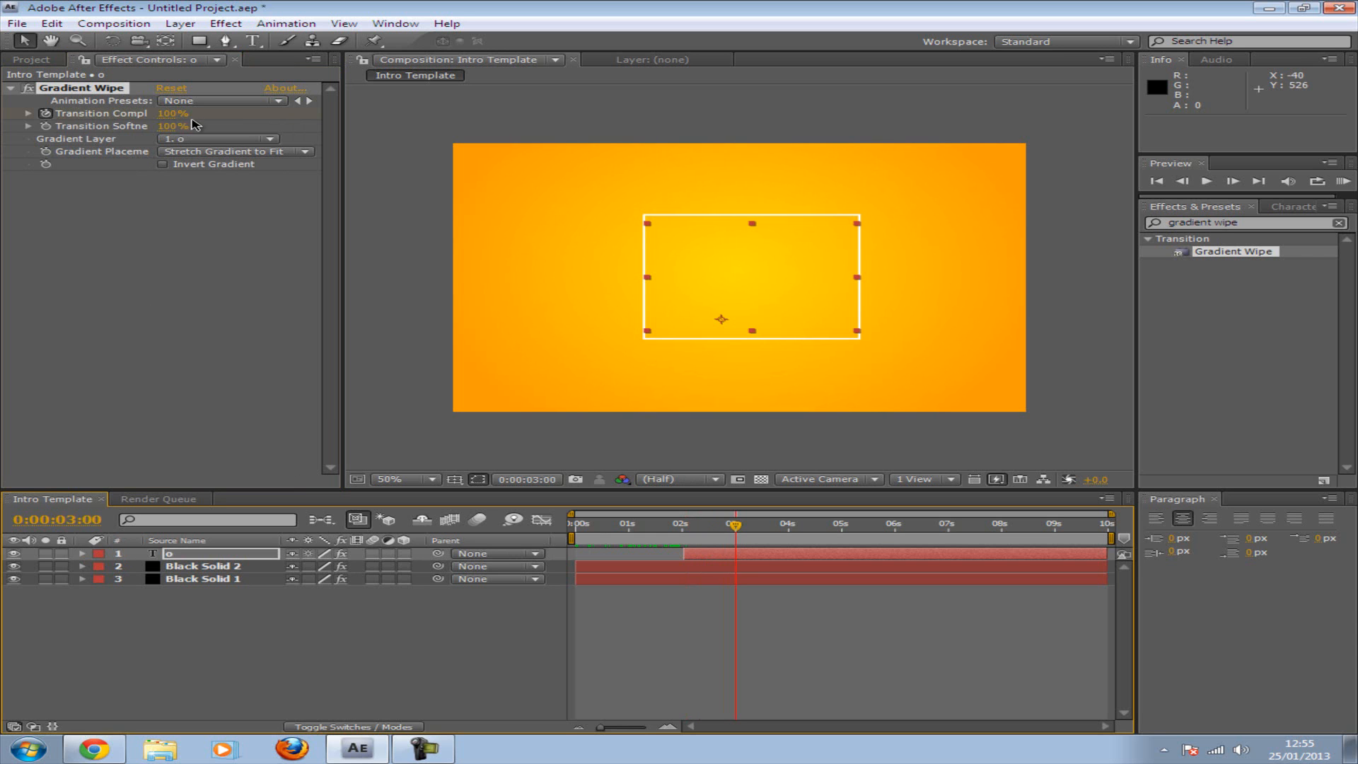
{"action": "left_click_drag", "start_coordinate": [170, 114], "coordinate": [1, 128]}
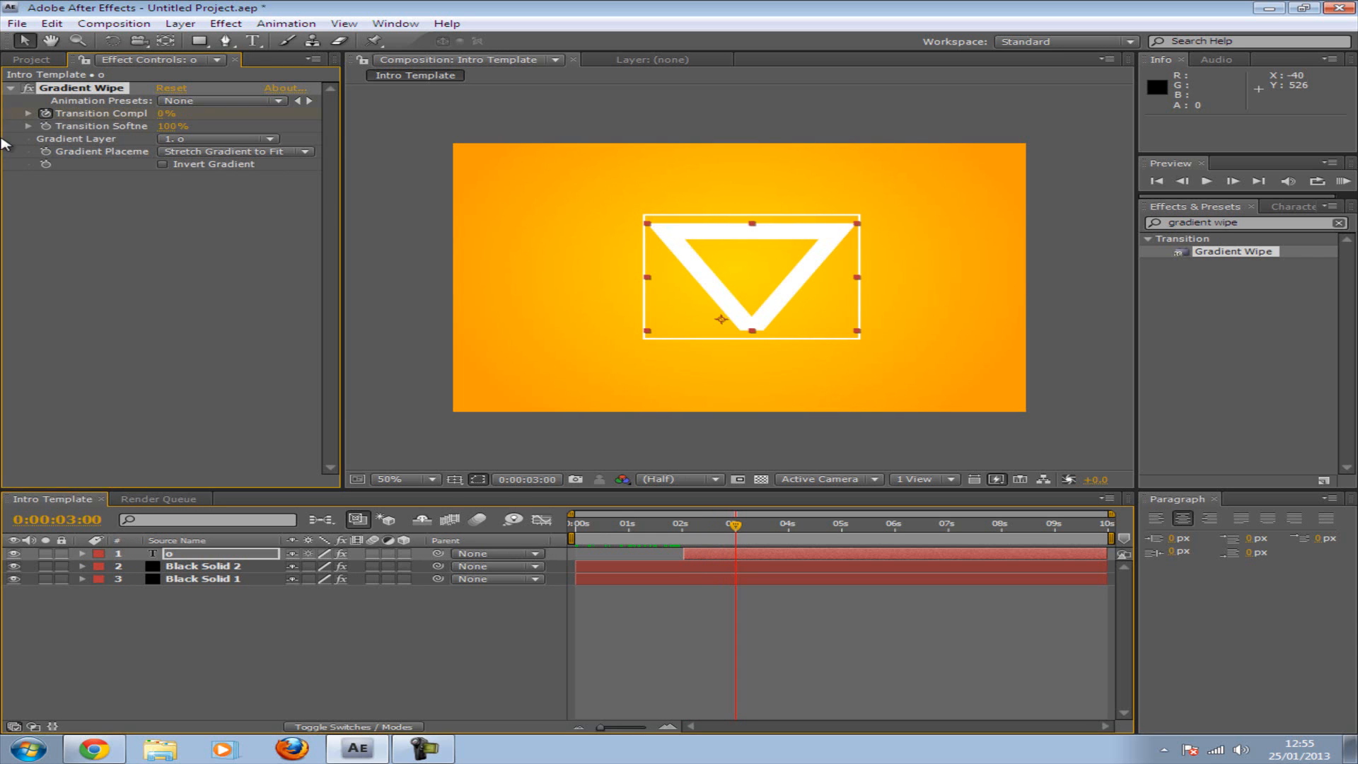
Step: Duplicate the triangle text layer with the current time at 0:00:02:28 and replace the copy's text with "g"
{"action": "mouse_move", "coordinate": [735, 530]}
{"action": "left_mouse_down"}
{"action": "mouse_move", "coordinate": [626, 529]}
{"action": "mouse_move", "coordinate": [733, 529]}
{"action": "left_mouse_up"}
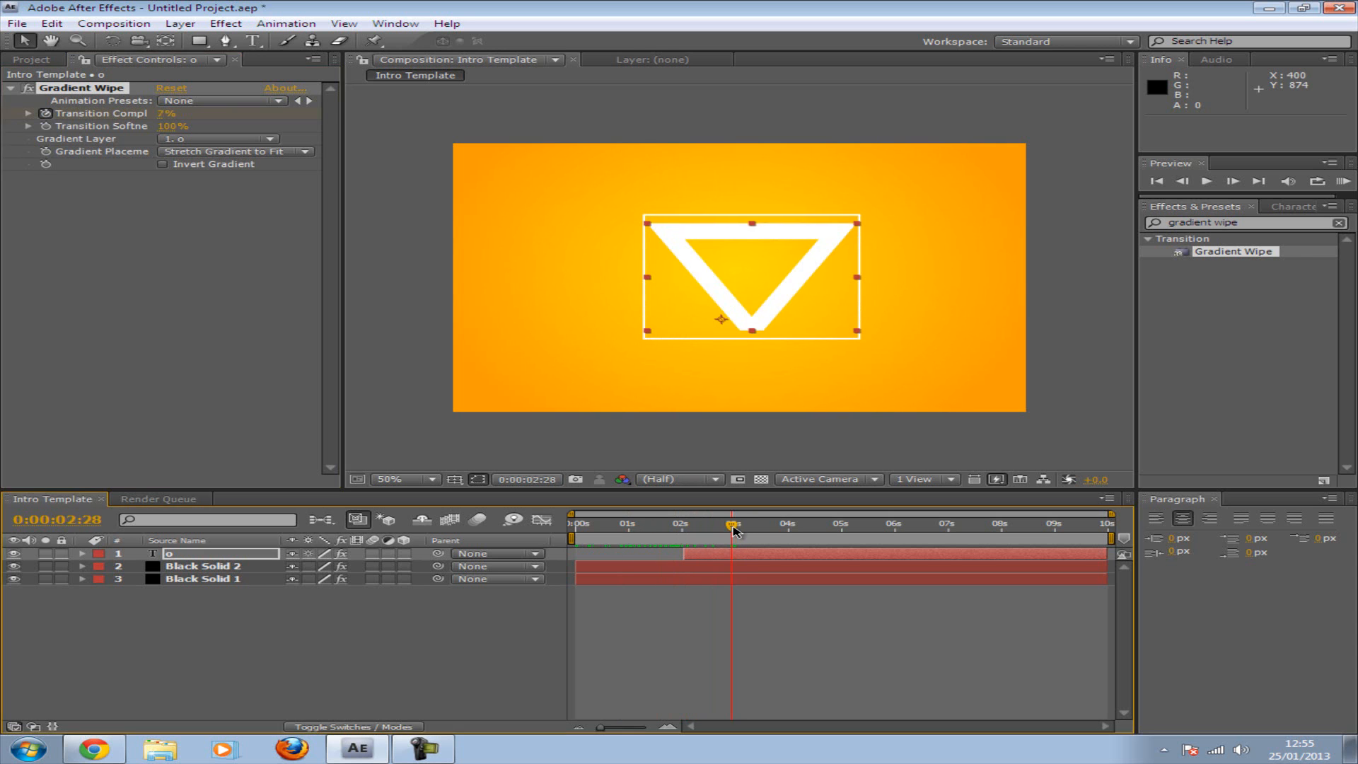
{"action": "left_click", "coordinate": [210, 555]}
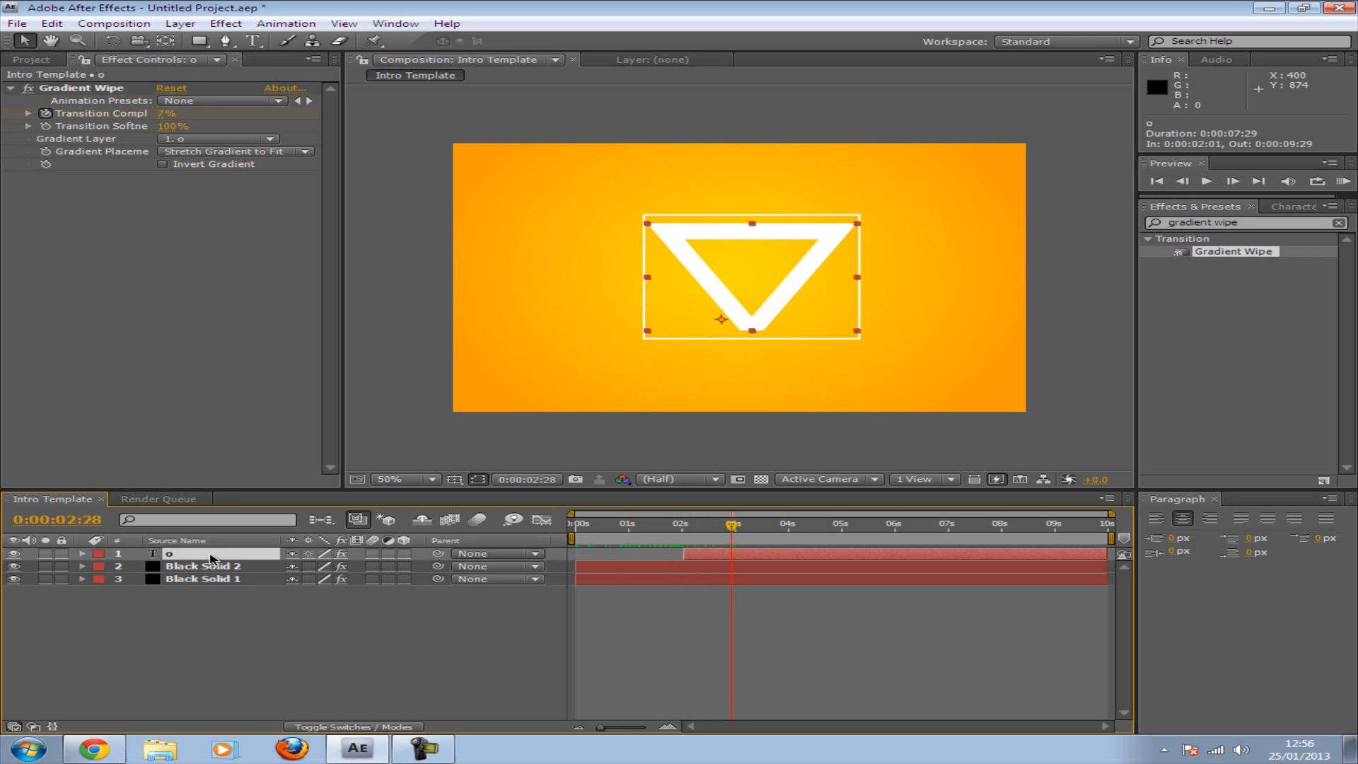
{"action": "key", "text": "ctrl+d"}
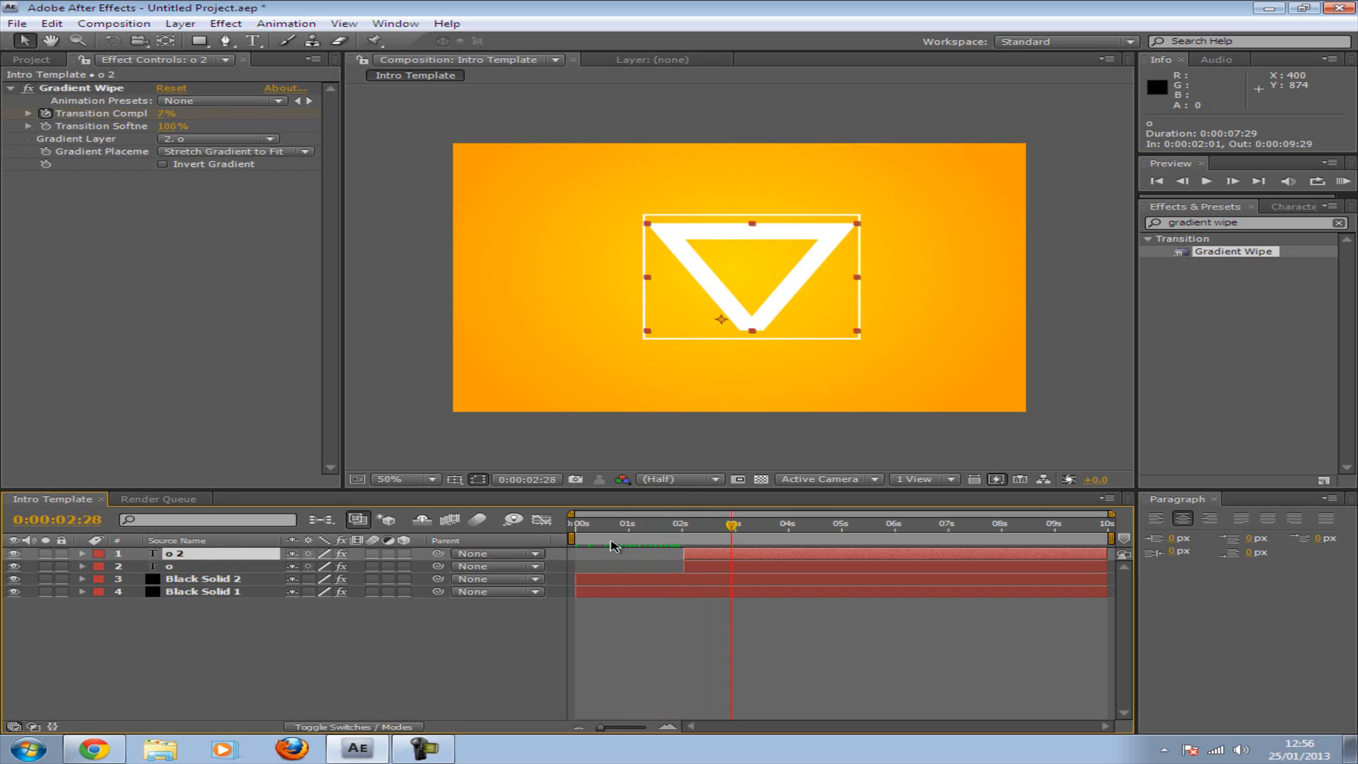
{"action": "left_click", "coordinate": [253, 40]}
{"action": "left_click", "coordinate": [721, 279]}
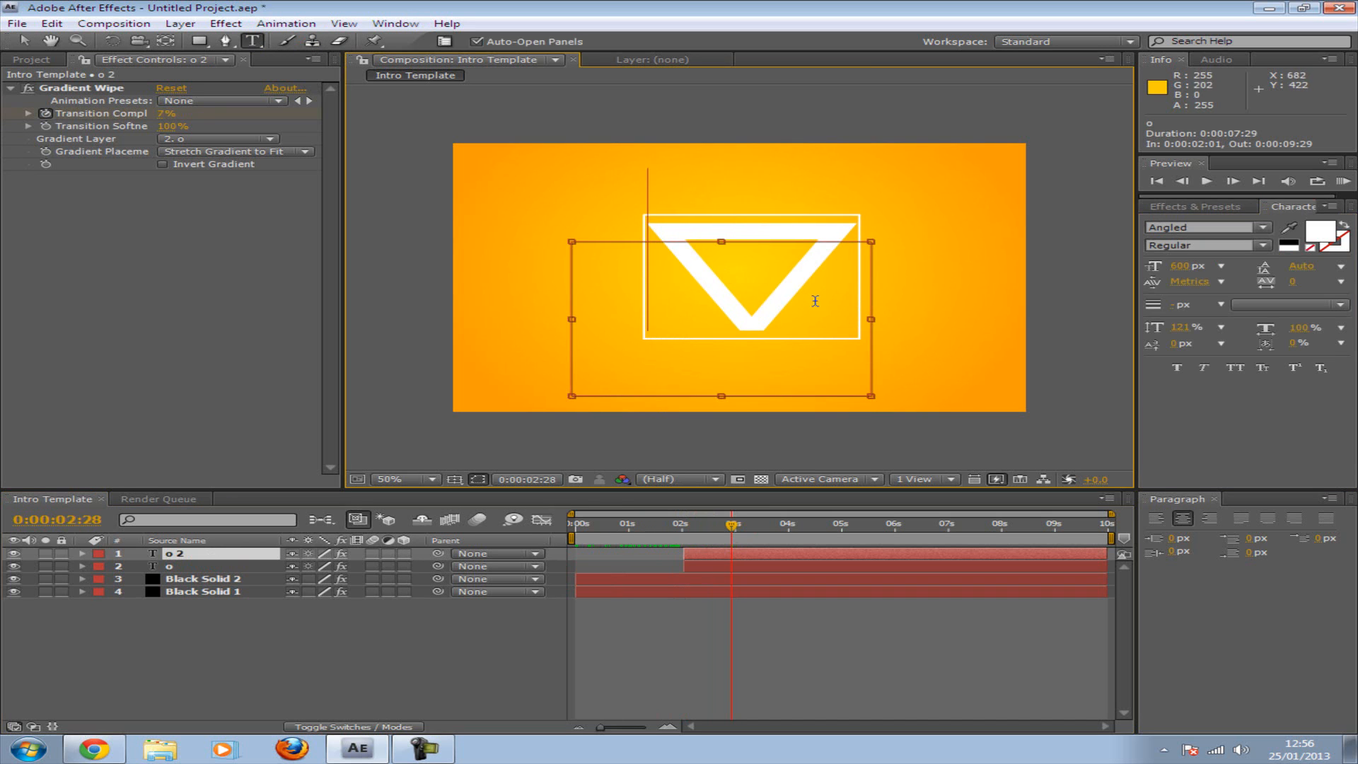
{"action": "double_click", "coordinate": [681, 293]}
{"action": "type", "text": "-"}
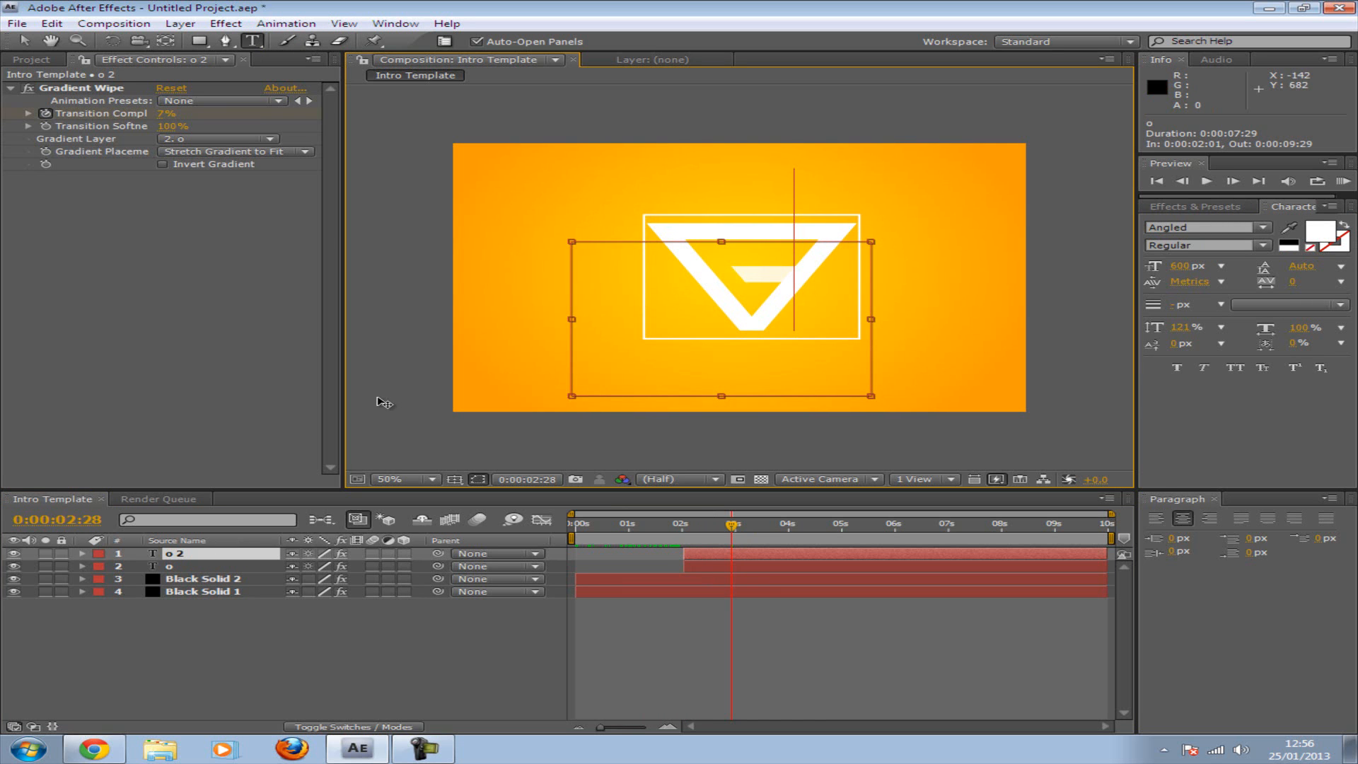
Step: Remove the Gradient Wipe effect from the "g" layer and trim the layer's start to 0:00:02:28
{"action": "left_click", "coordinate": [84, 90]}
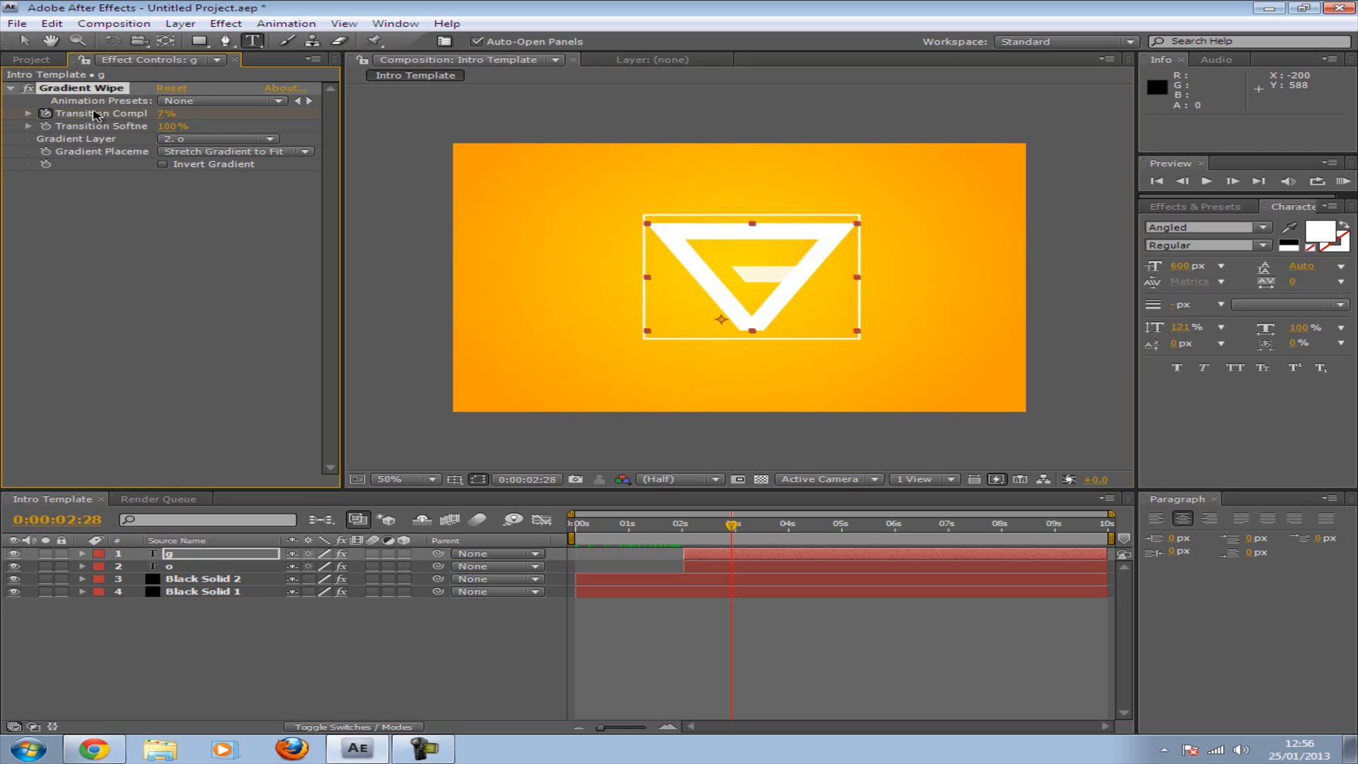
{"action": "key", "text": "Delete"}
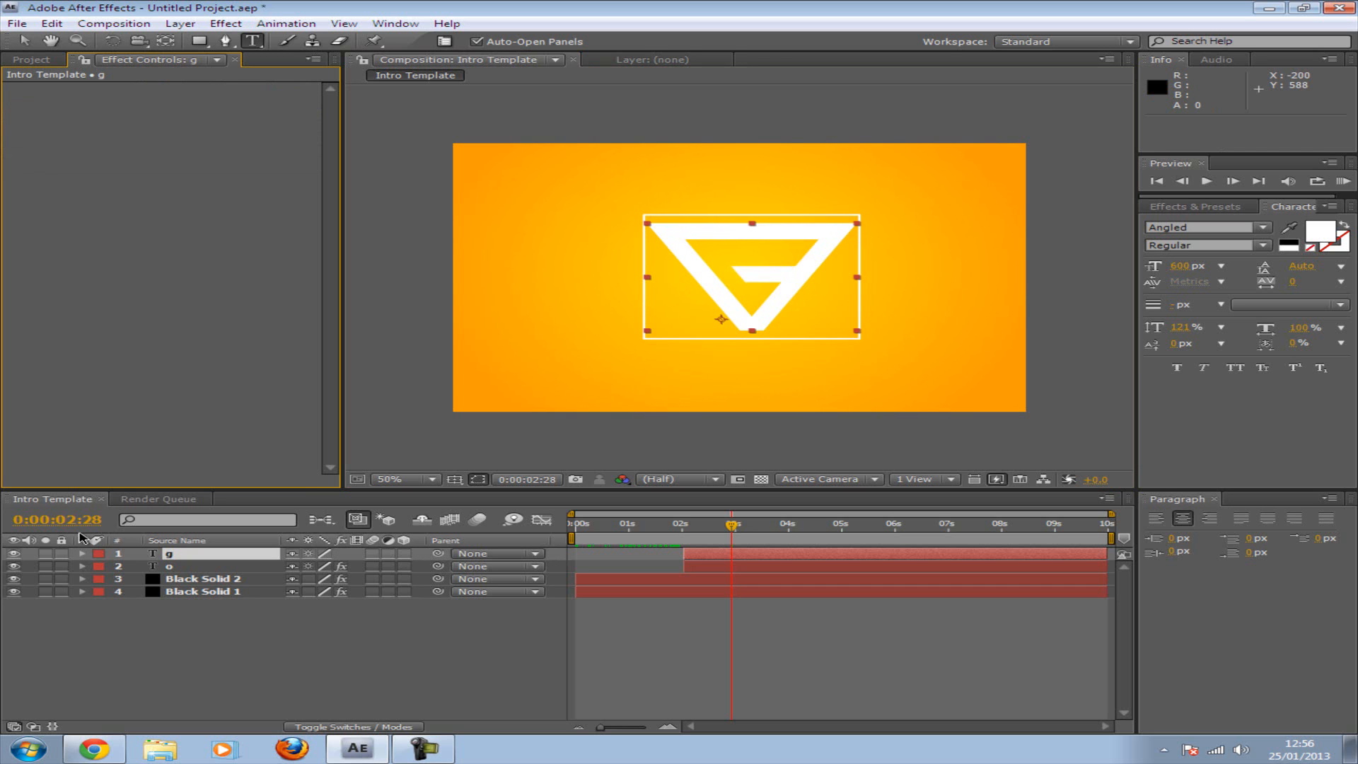
{"action": "left_click", "coordinate": [83, 555]}
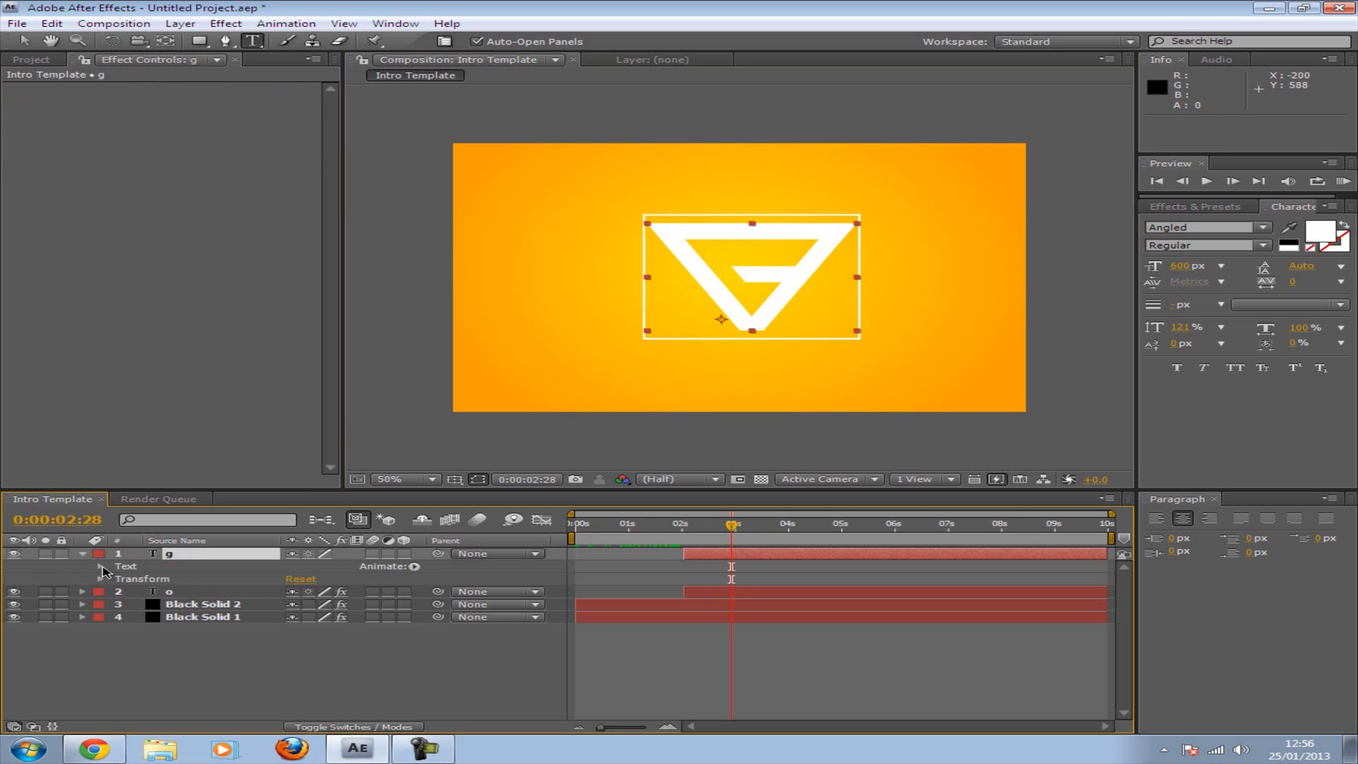
{"action": "left_click_drag", "start_coordinate": [687, 554], "coordinate": [734, 552]}
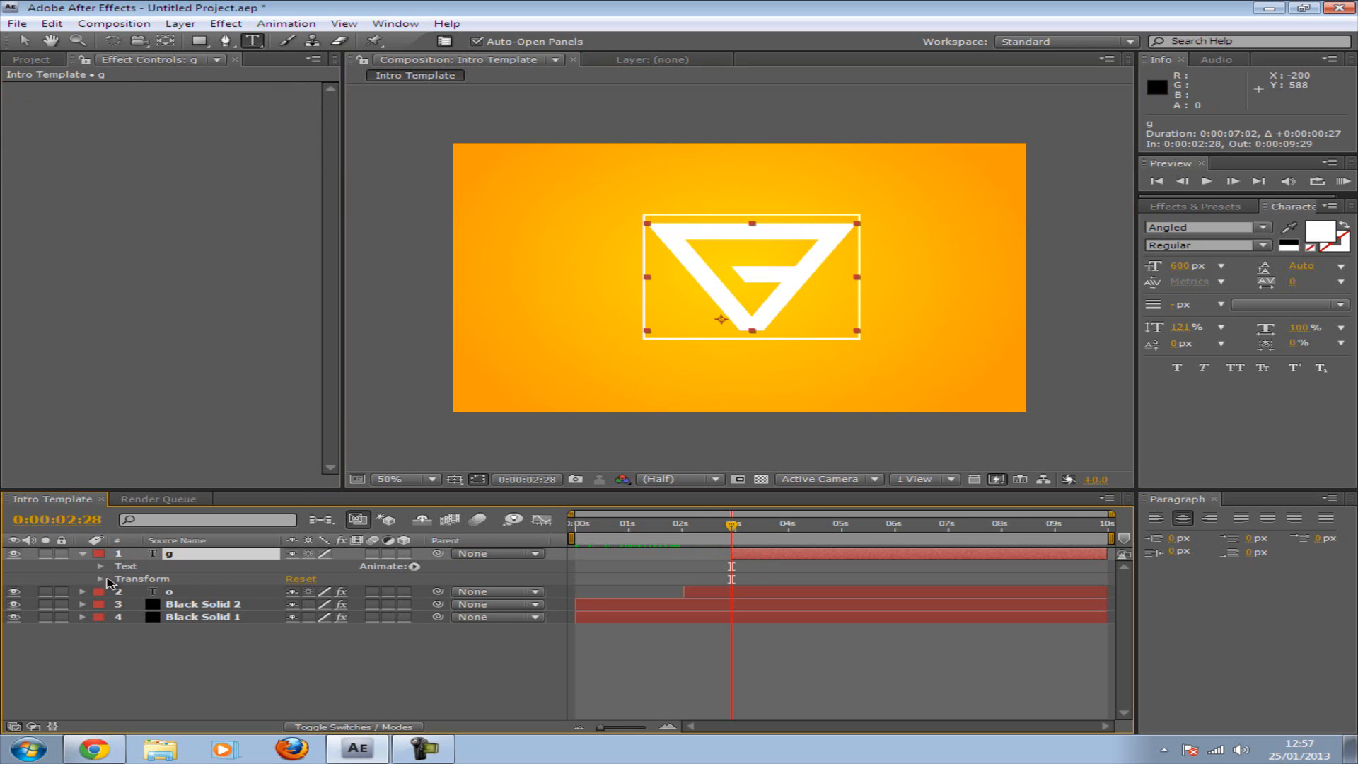
Step: Keyframe the "g" layer's Opacity from 0% at 0:00:02:28 to 100% at 0:00:04:01
{"action": "left_click", "coordinate": [101, 580]}
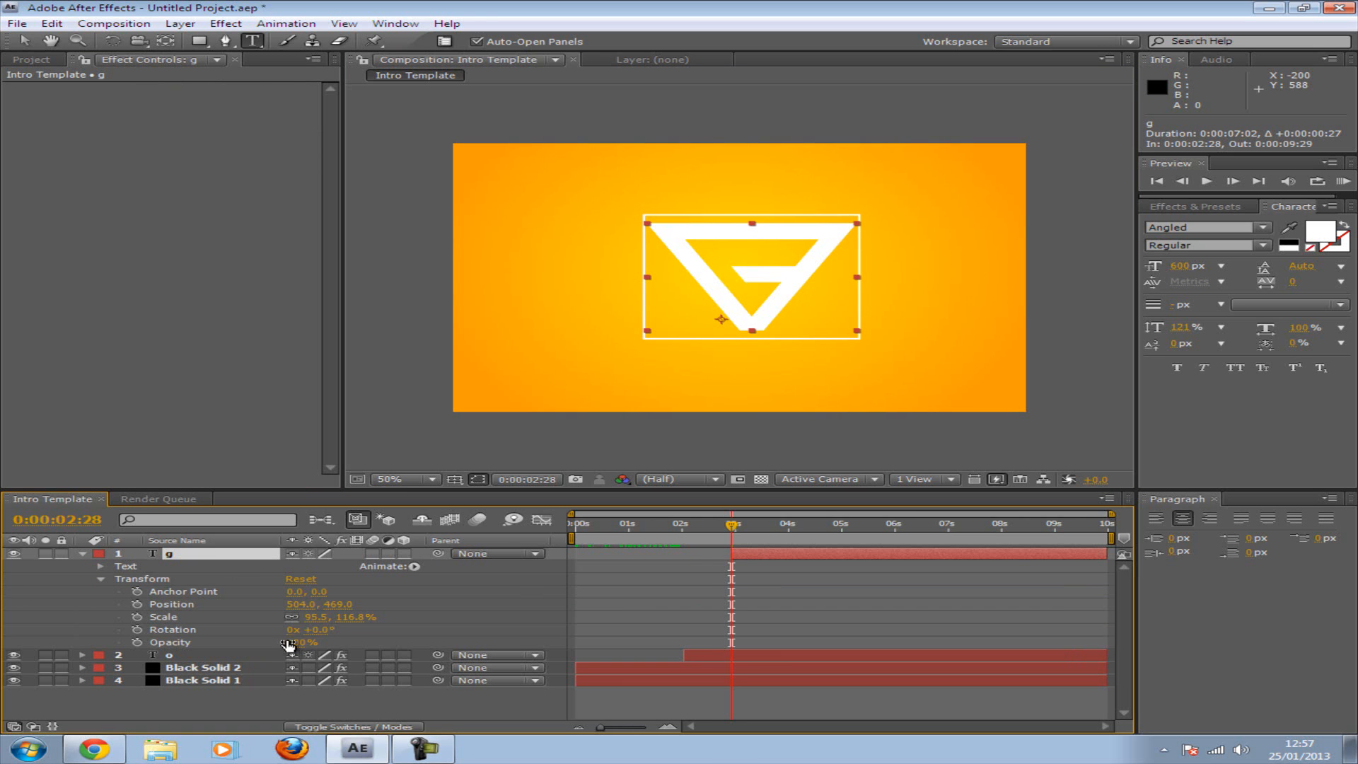
{"action": "left_click_drag", "start_coordinate": [301, 643], "coordinate": [71, 642]}
{"action": "left_click", "coordinate": [136, 642]}
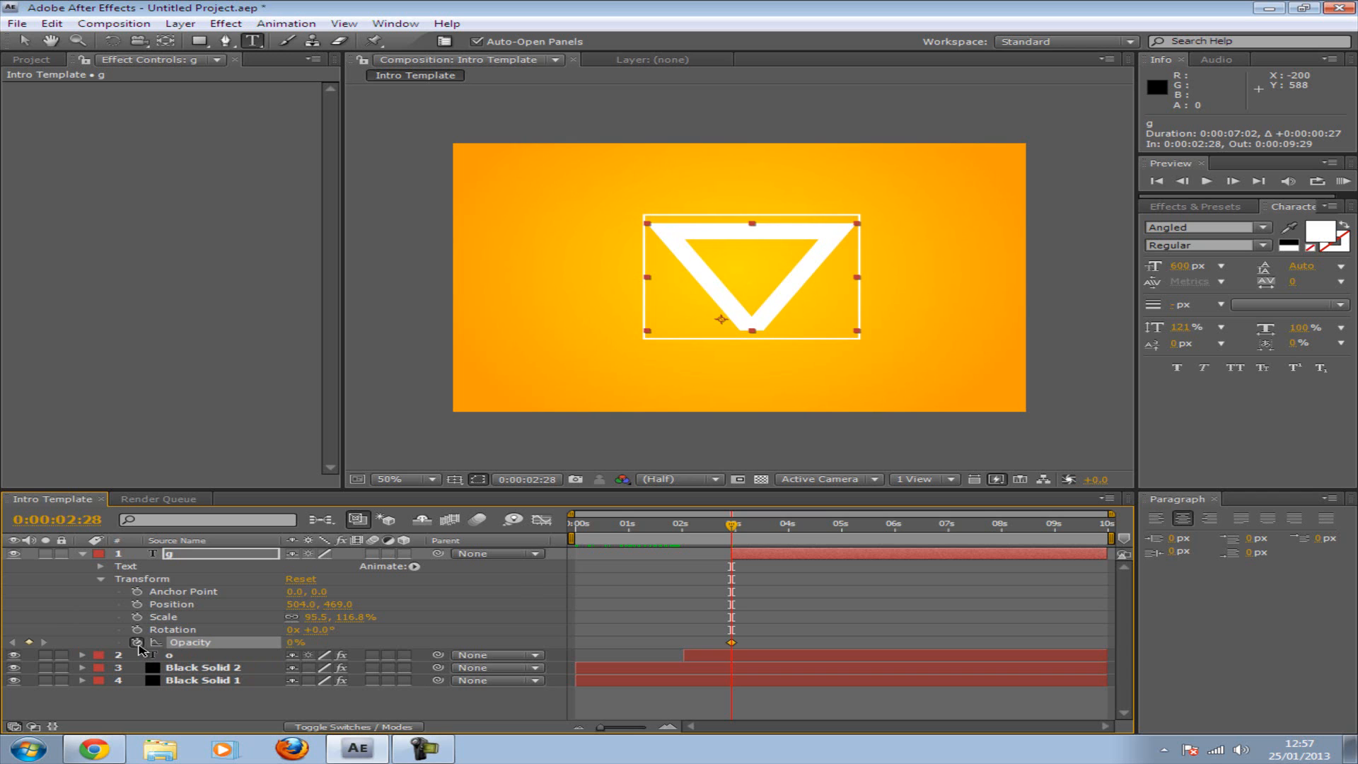
{"action": "left_click_drag", "start_coordinate": [736, 532], "coordinate": [789, 529]}
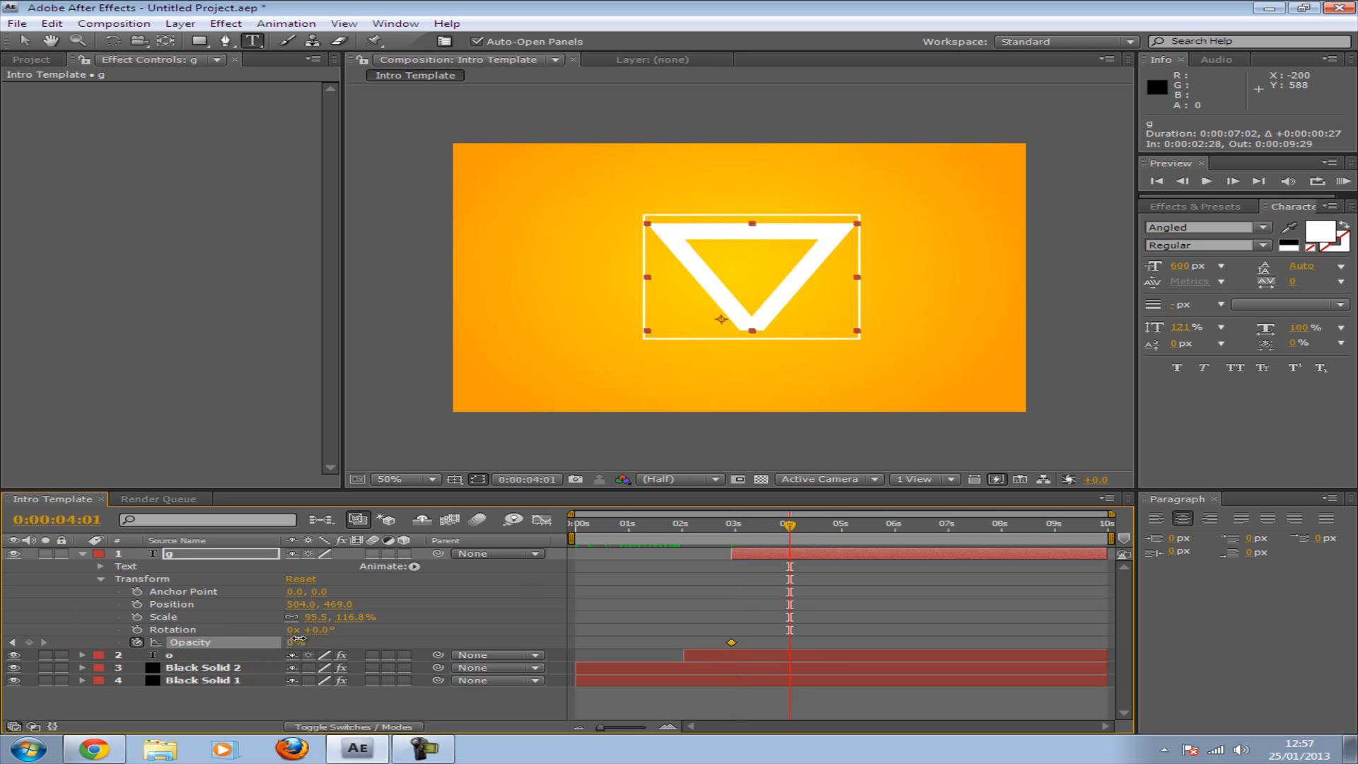
{"action": "left_click_drag", "start_coordinate": [295, 642], "coordinate": [435, 638]}
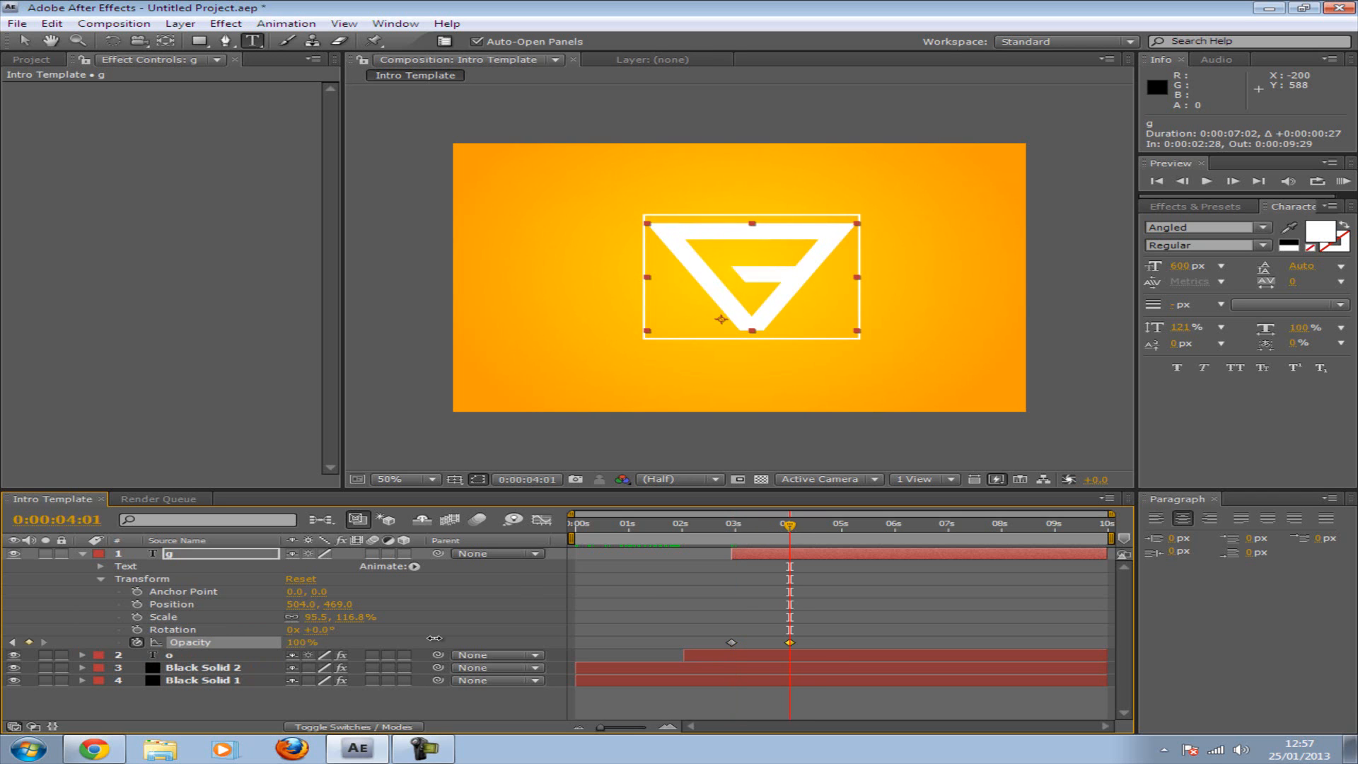
{"action": "left_click", "coordinate": [84, 554]}
Step: At 0:00:04:04, draw a wide text box below the rectangle and enter "original grpahics" in Bebas at 72 px
{"action": "mouse_move", "coordinate": [789, 525]}
{"action": "left_mouse_down"}
{"action": "mouse_move", "coordinate": [549, 536]}
{"action": "mouse_move", "coordinate": [810, 528]}
{"action": "mouse_move", "coordinate": [795, 528]}
{"action": "left_mouse_up"}
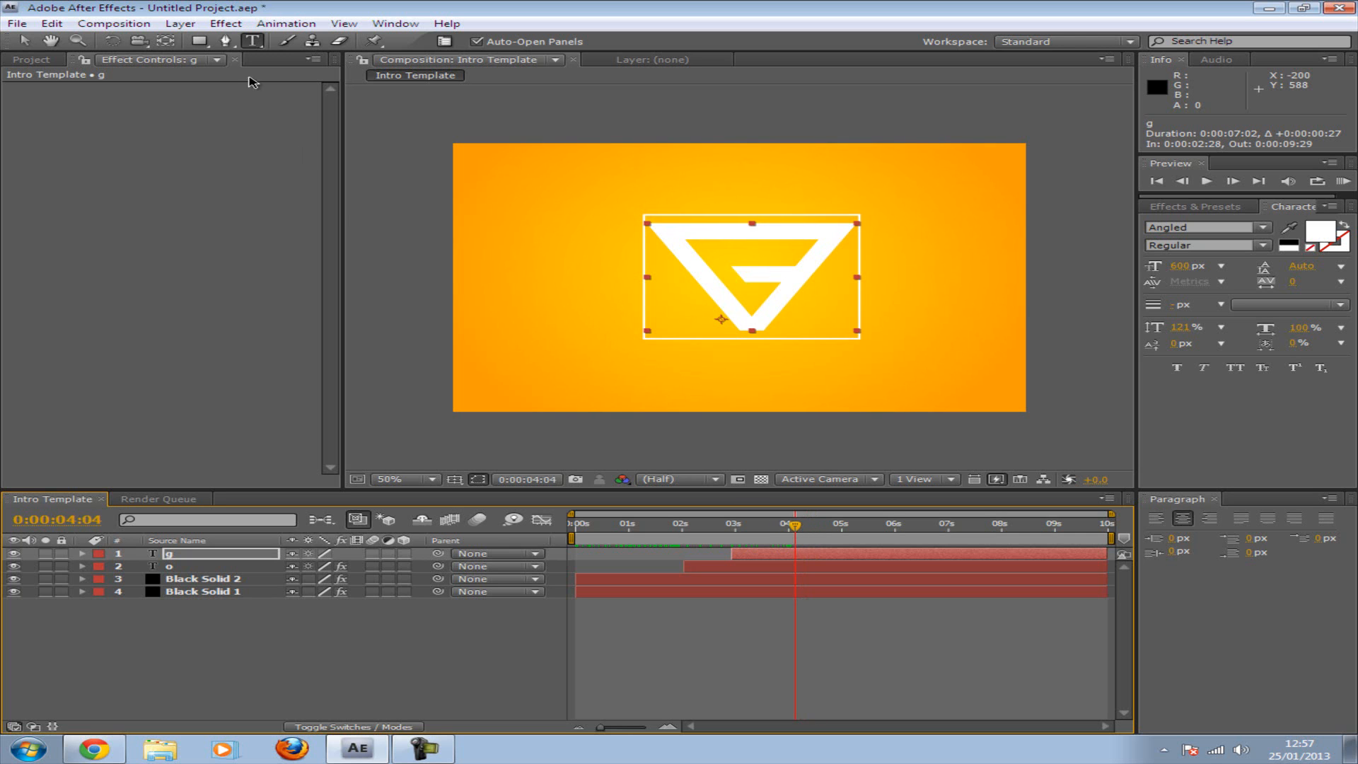
{"action": "left_click_drag", "start_coordinate": [574, 355], "coordinate": [948, 403]}
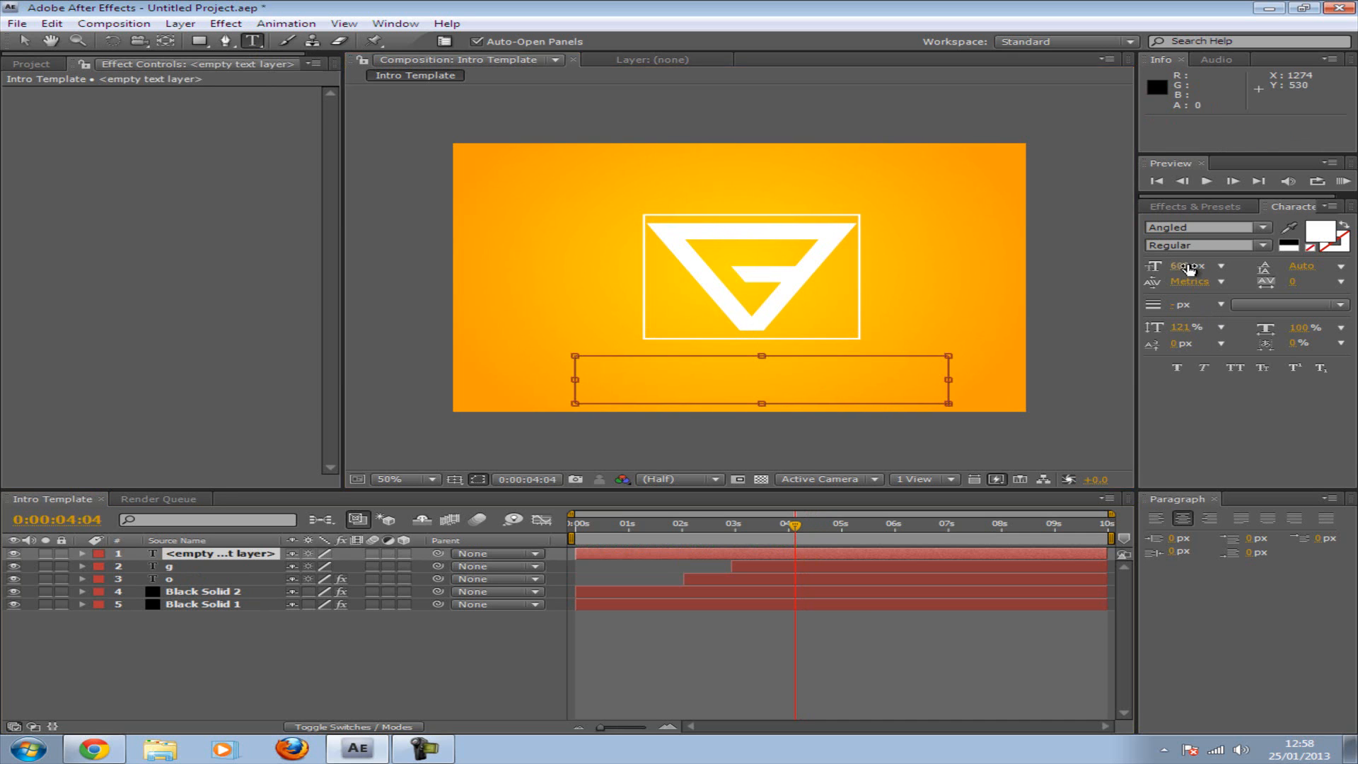
{"action": "left_click", "coordinate": [1221, 266]}
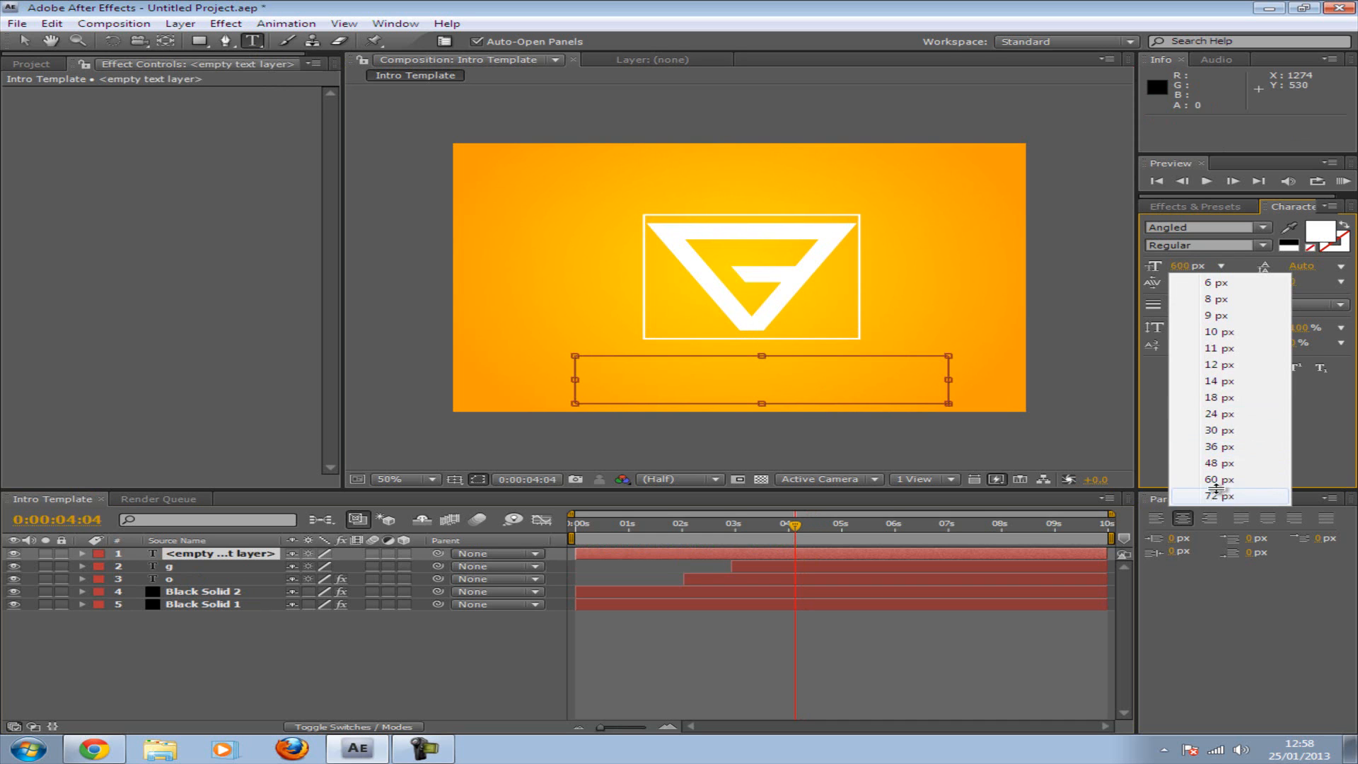
{"action": "left_click", "coordinate": [1219, 495]}
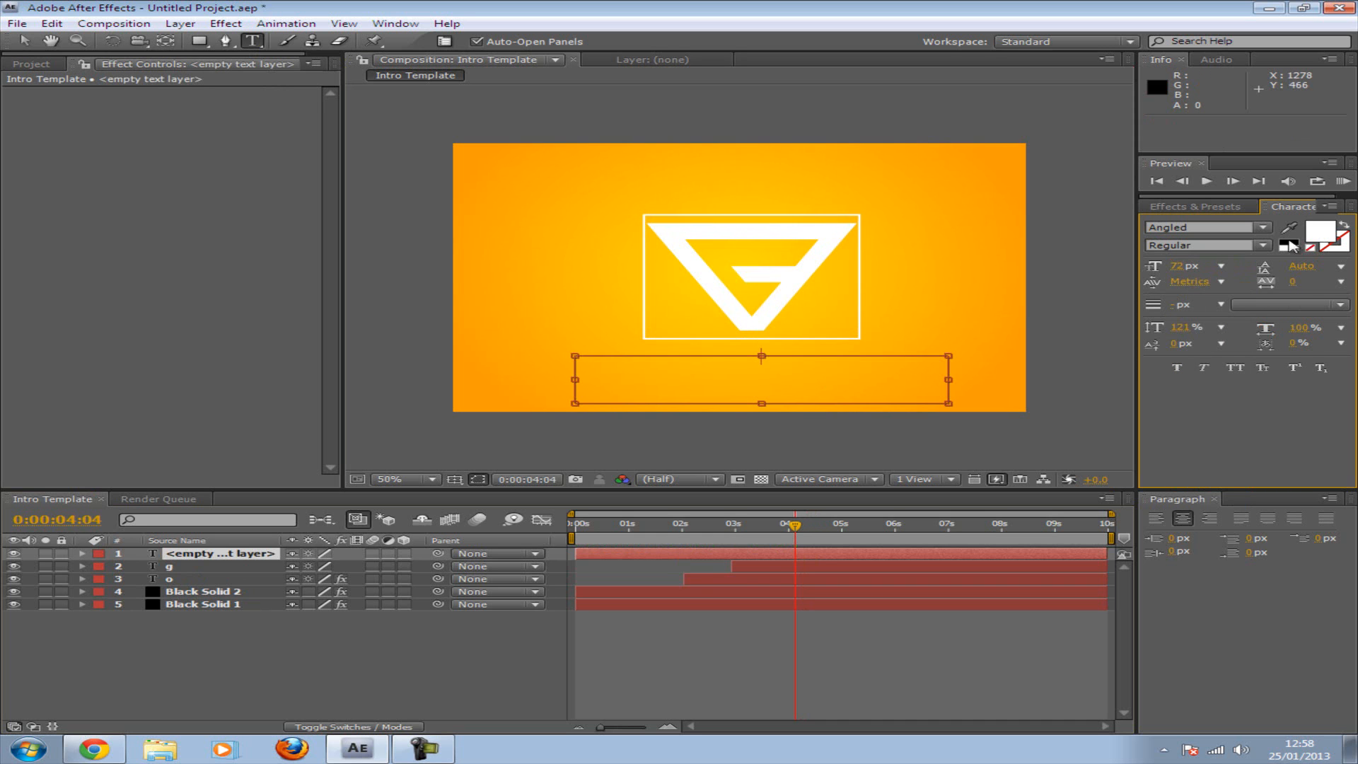
{"action": "left_click", "coordinate": [1262, 229]}
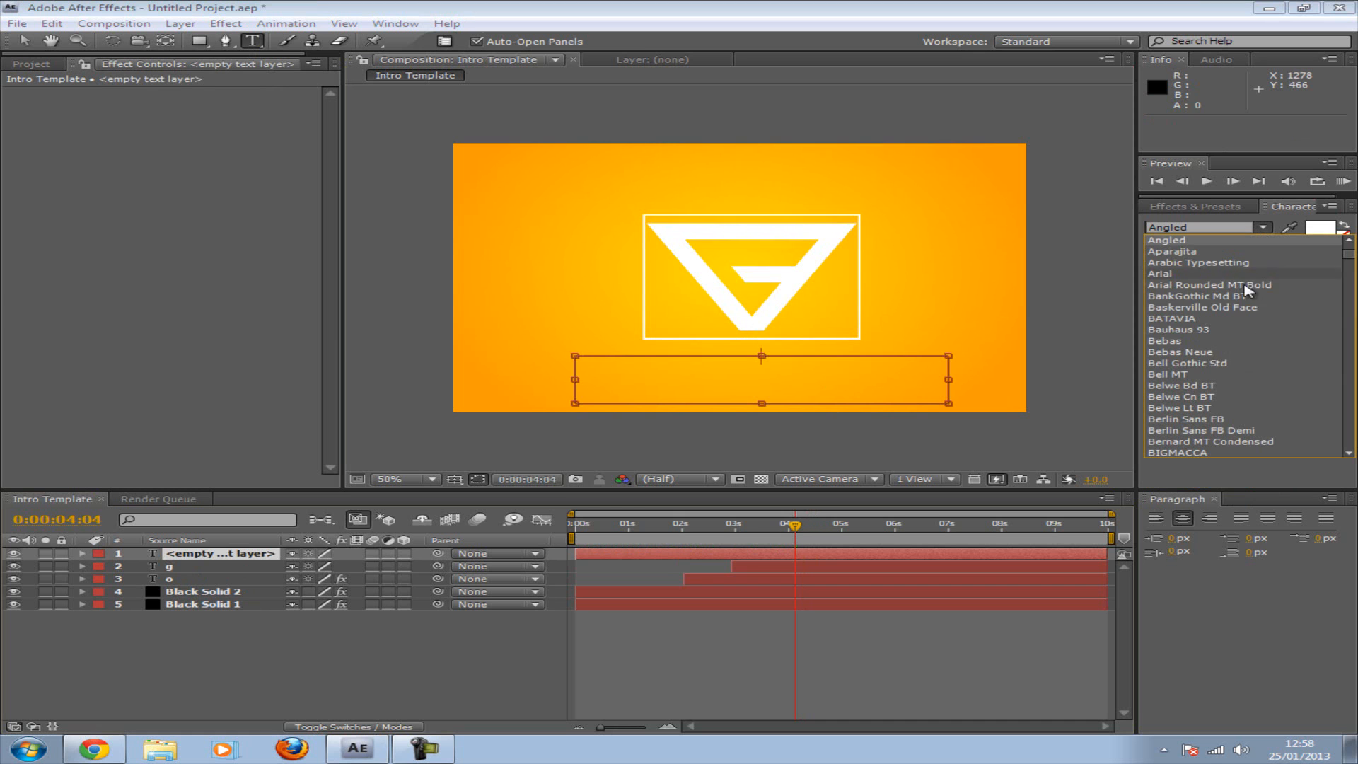
{"action": "left_click", "coordinate": [1172, 342]}
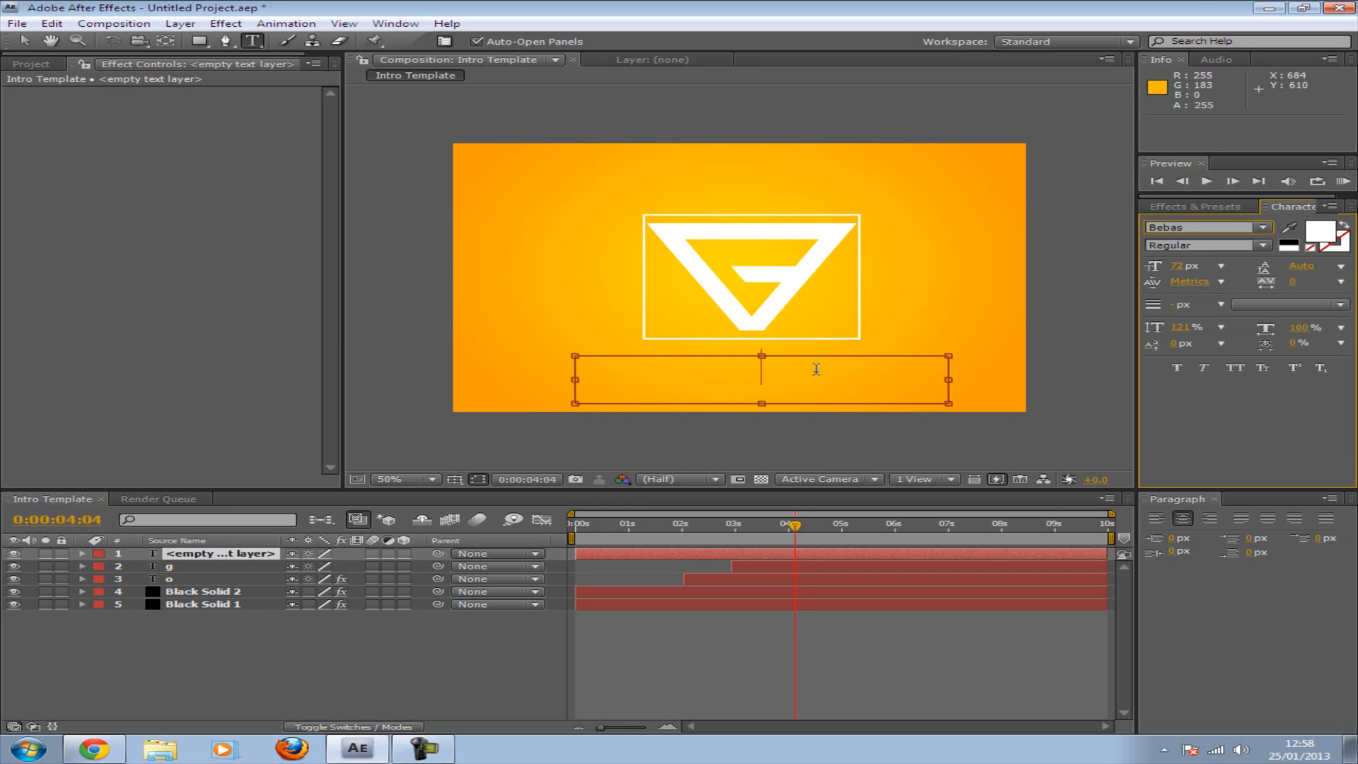
{"action": "type", "text": "ORI"}
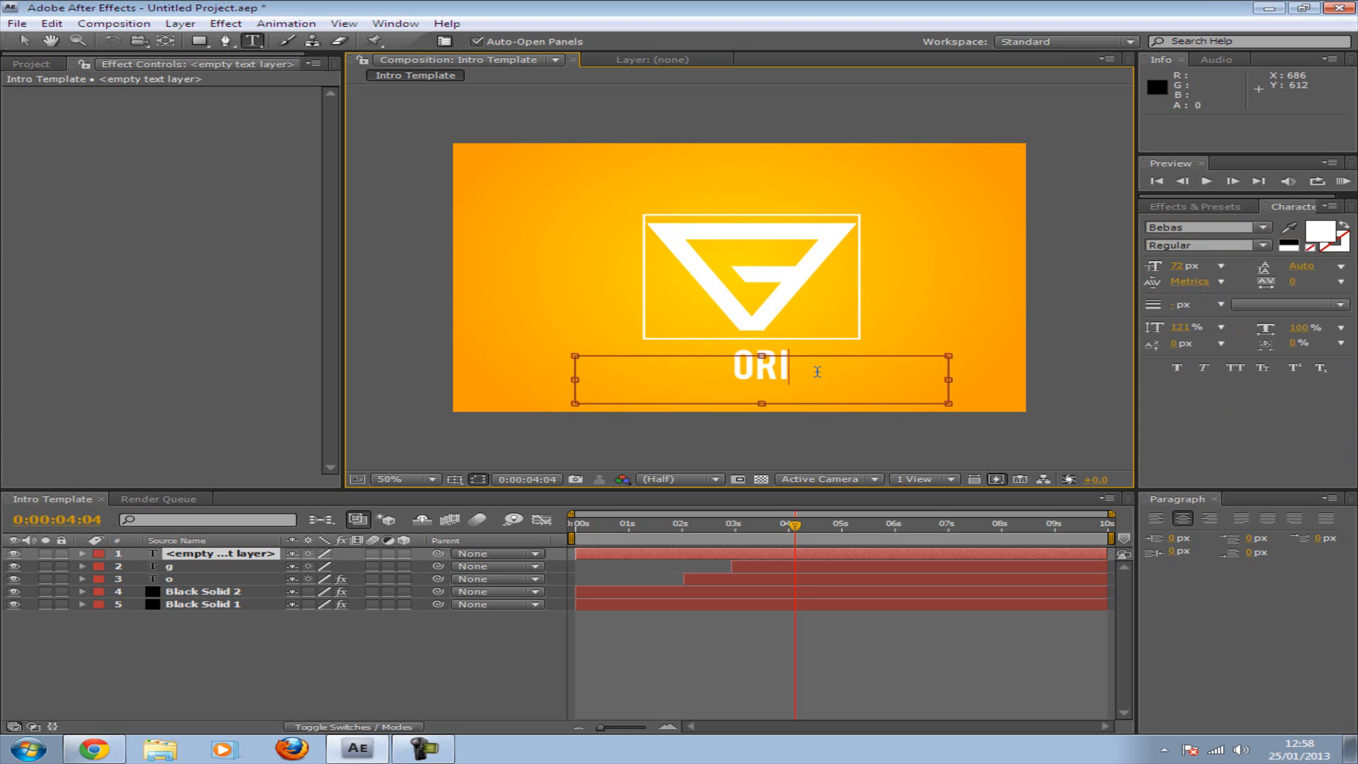
{"action": "type", "text": "GINAL"}
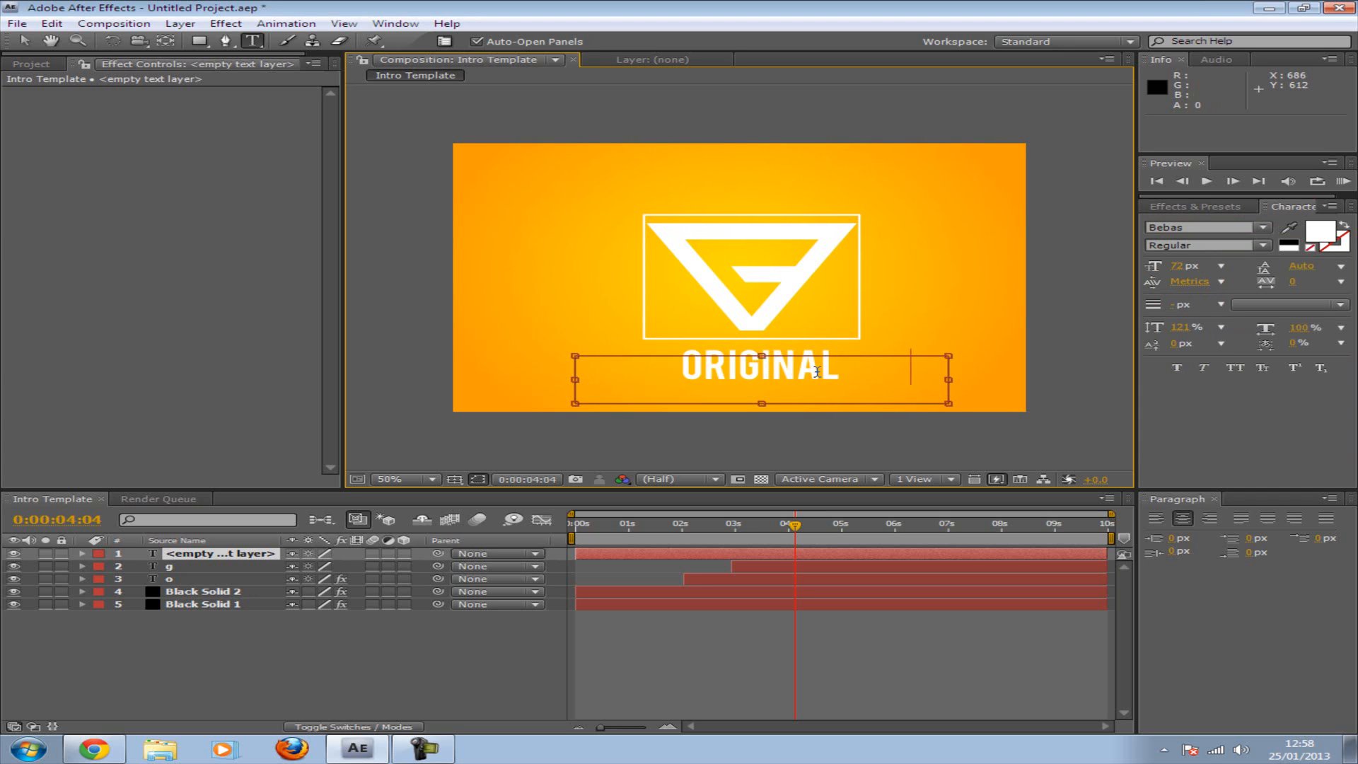
{"action": "type", "text": " GRPAHICS"}
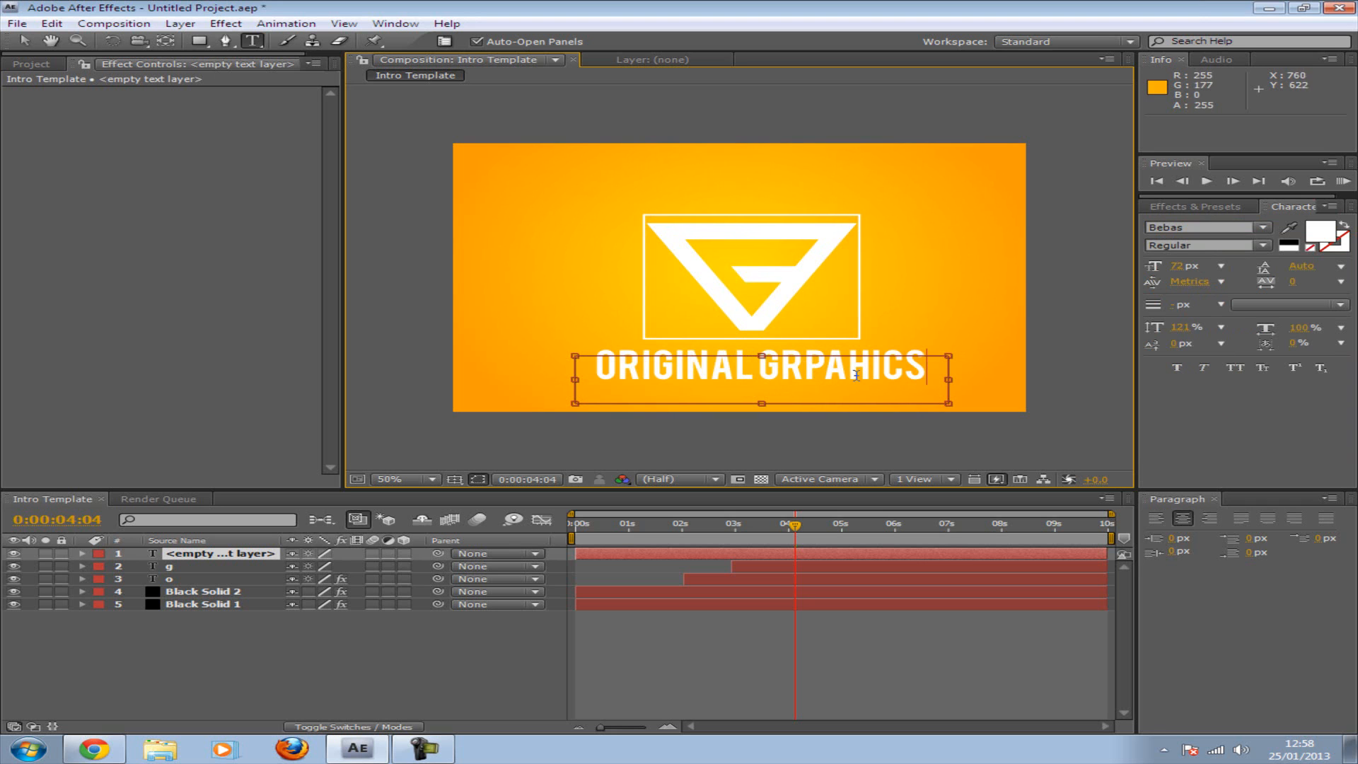
Step: Set the whole title's font size to 48 px and move it to position 566, 646, centered under the rectangle
{"action": "key", "text": "shift+Left"}
{"action": "key", "text": "shift+Left"}
{"action": "key", "text": "shift+Left"}
{"action": "key", "text": "shift+Left"}
{"action": "key", "text": "shift+Left"}
{"action": "key", "text": "shift+Left"}
{"action": "key", "text": "ctrl+a"}
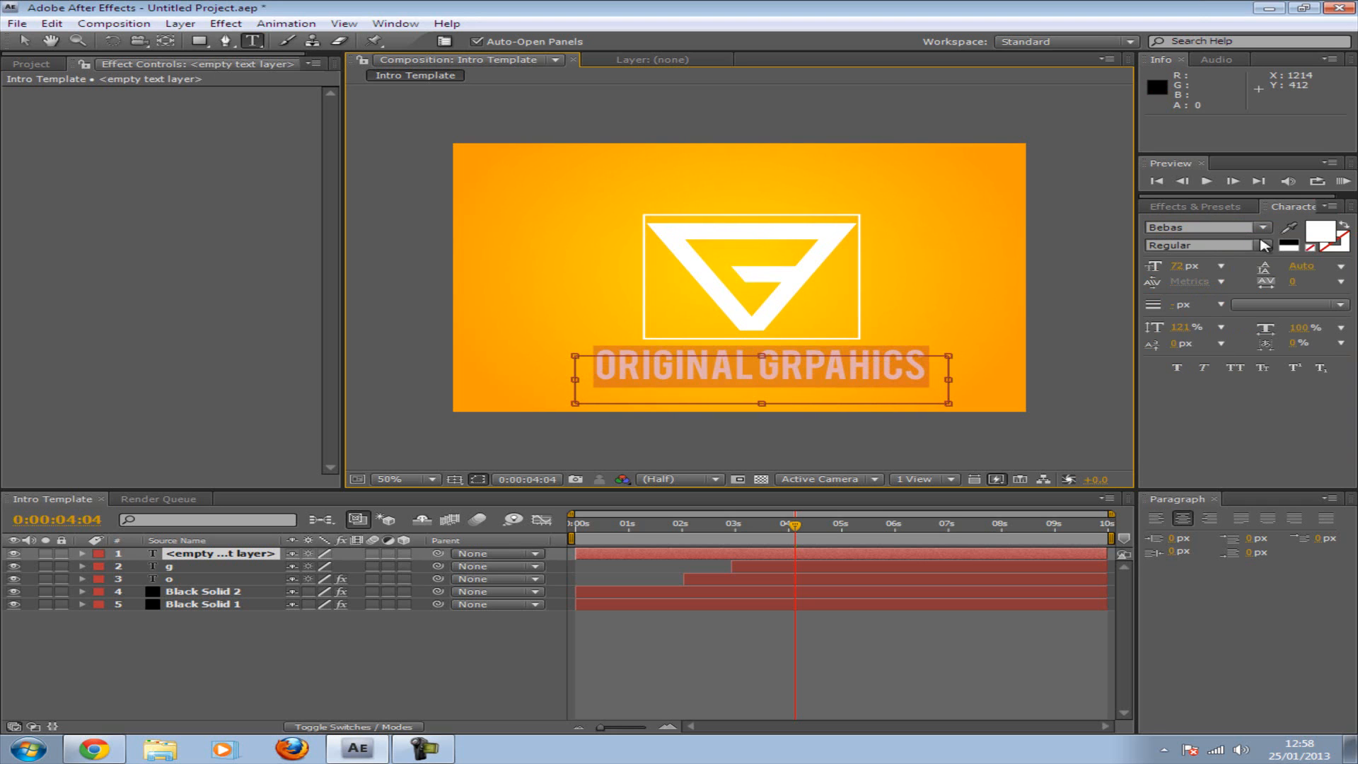
{"action": "left_click", "coordinate": [1177, 267]}
{"action": "left_click", "coordinate": [1220, 266]}
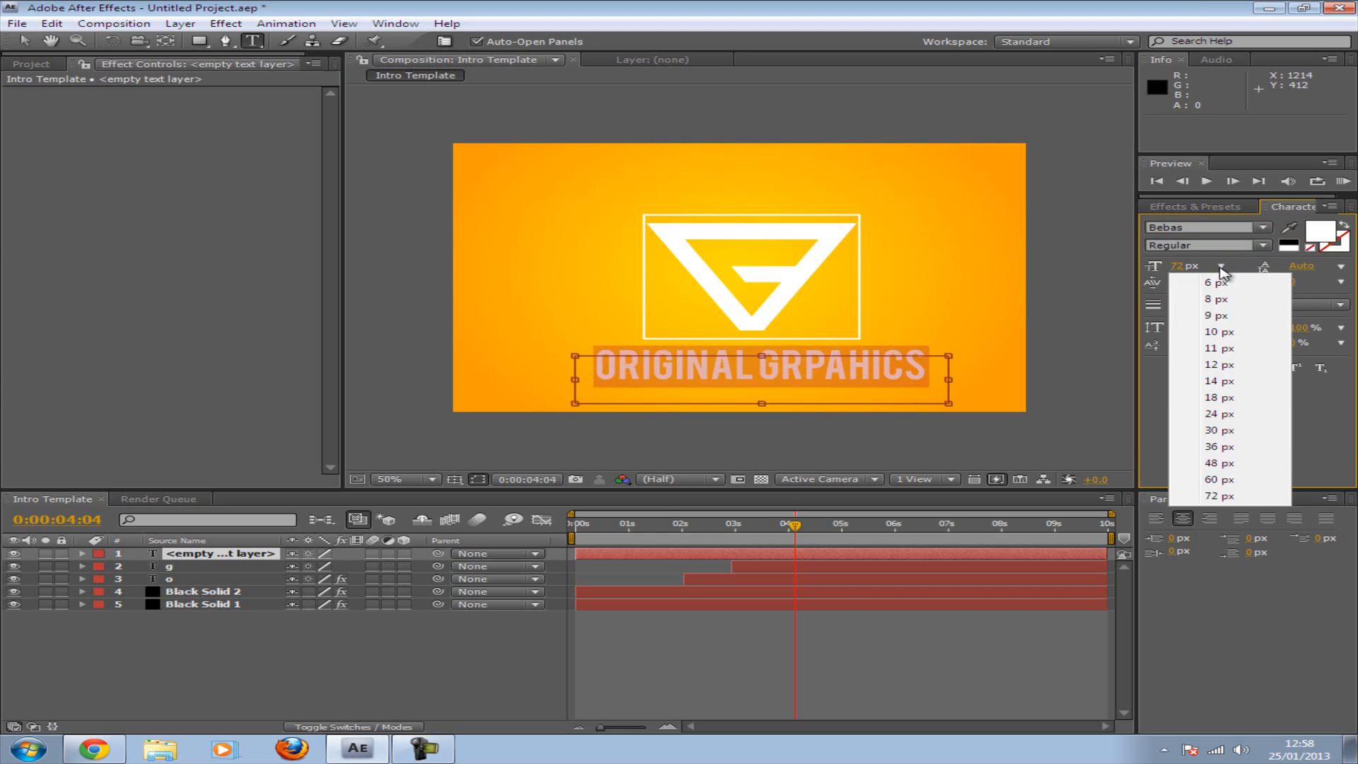
{"action": "left_click", "coordinate": [1221, 481]}
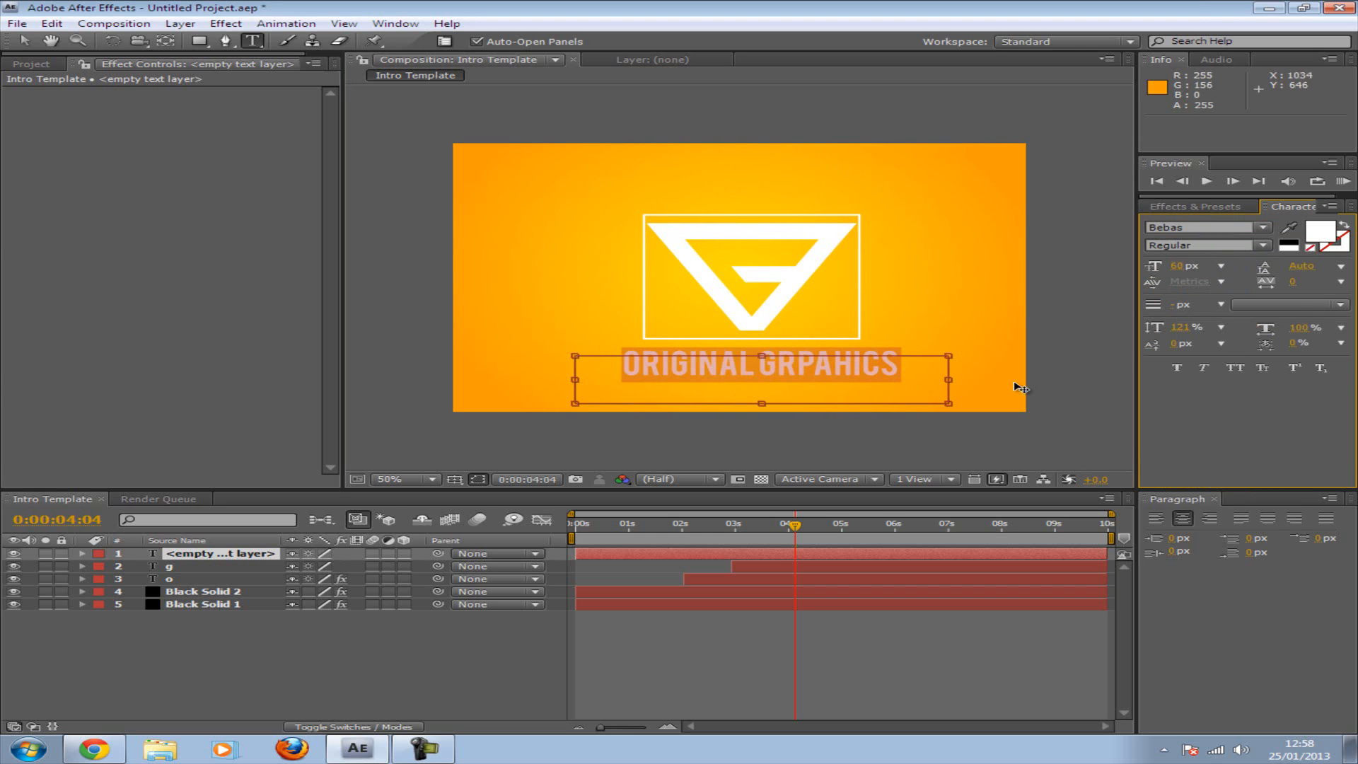
{"action": "left_click", "coordinate": [1220, 266]}
{"action": "left_click", "coordinate": [1221, 463]}
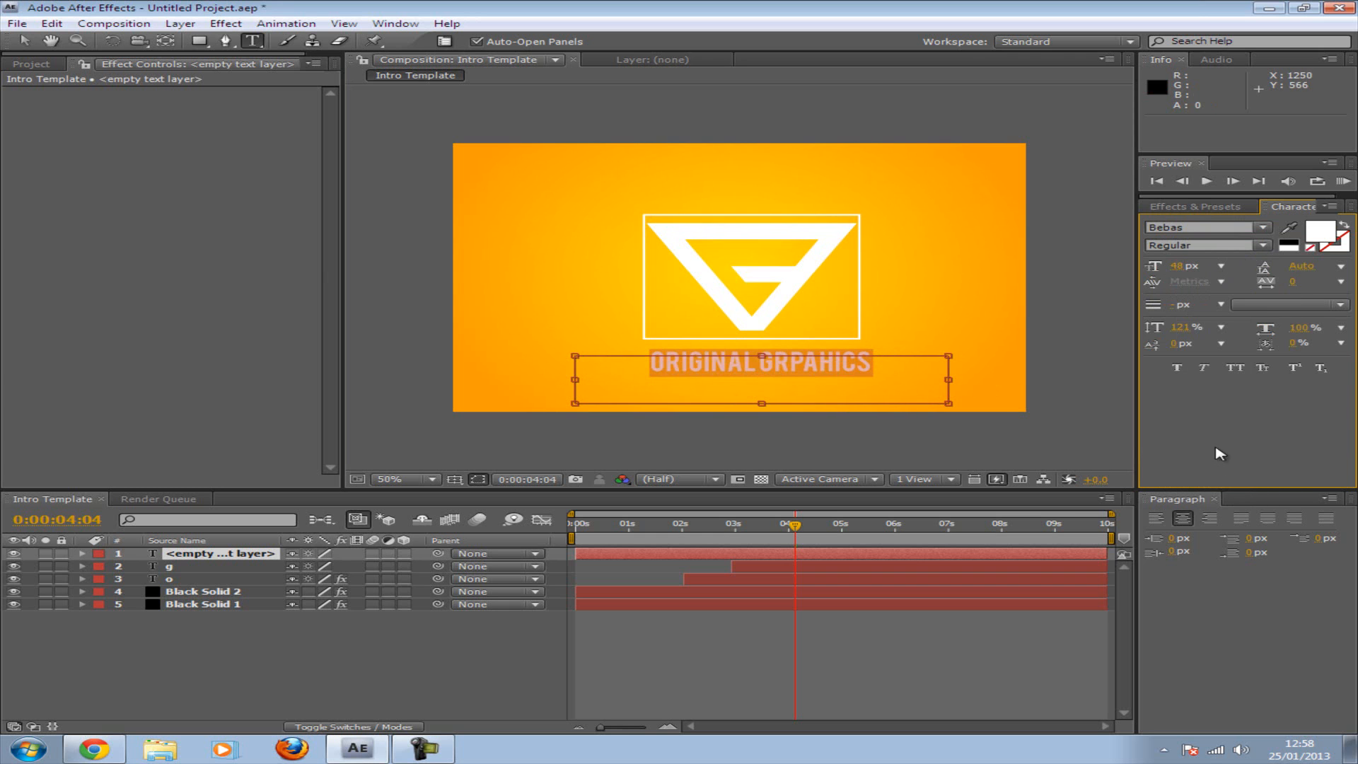
{"action": "left_click", "coordinate": [24, 40]}
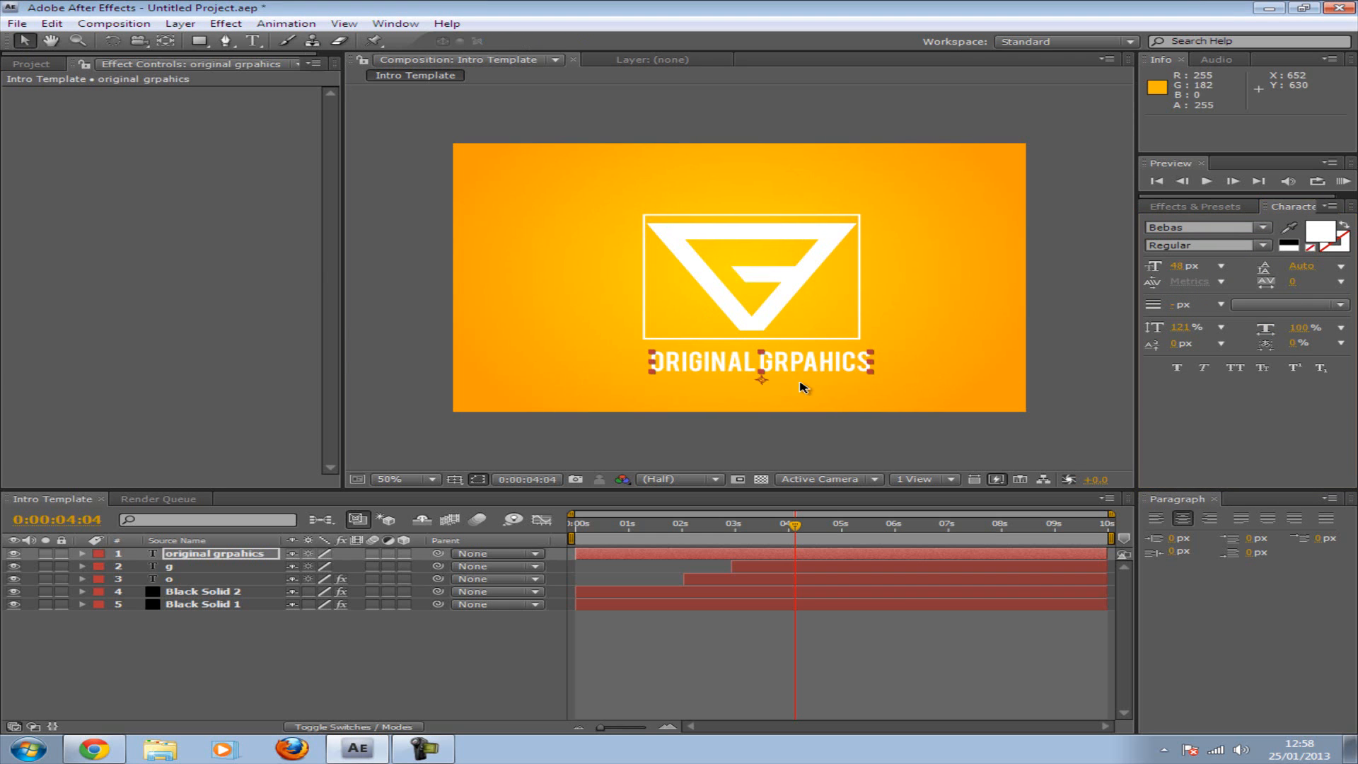
{"action": "left_click_drag", "start_coordinate": [783, 372], "coordinate": [781, 377]}
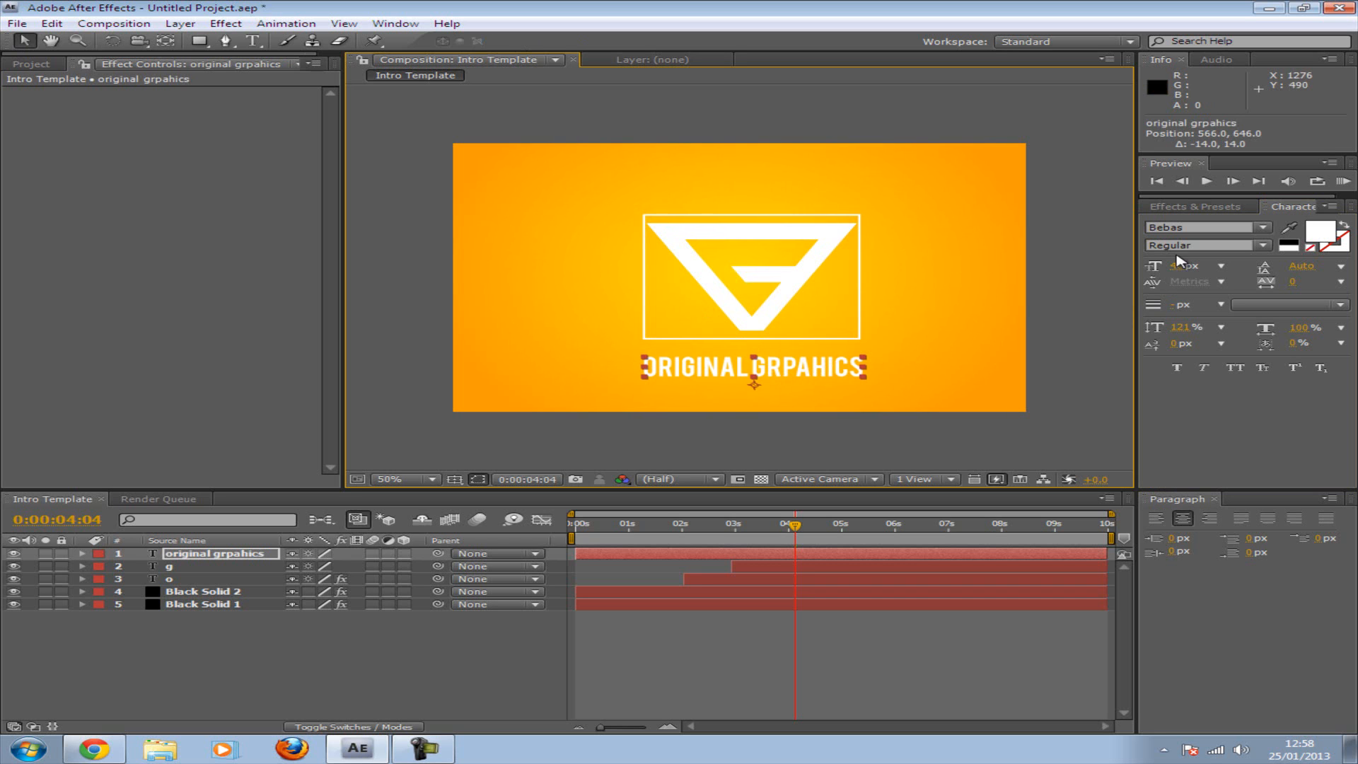
Step: Apply the Typewriter animation preset to the title at 0:00:04:04 and scrub to 0:00:06:11 to check the animation
{"action": "left_click", "coordinate": [1192, 208]}
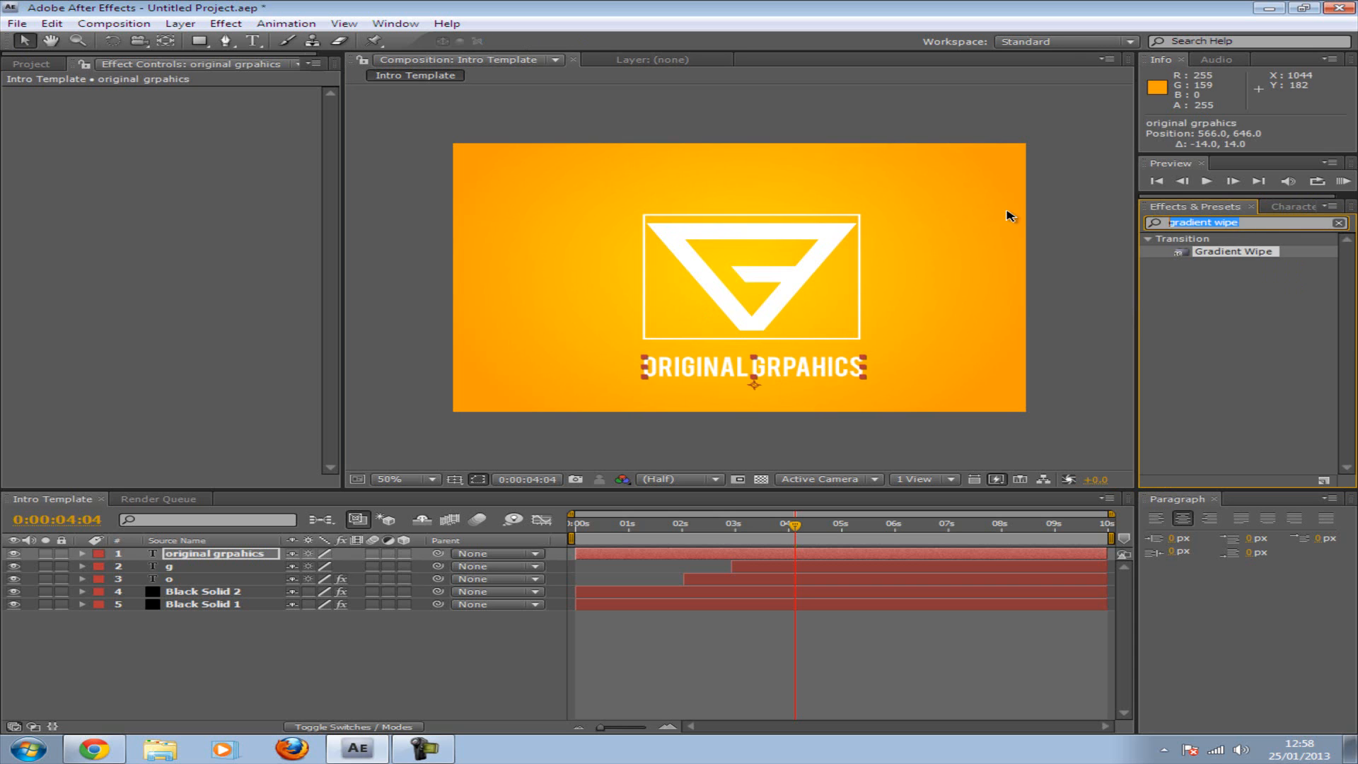
{"action": "type", "text": "typewriter"}
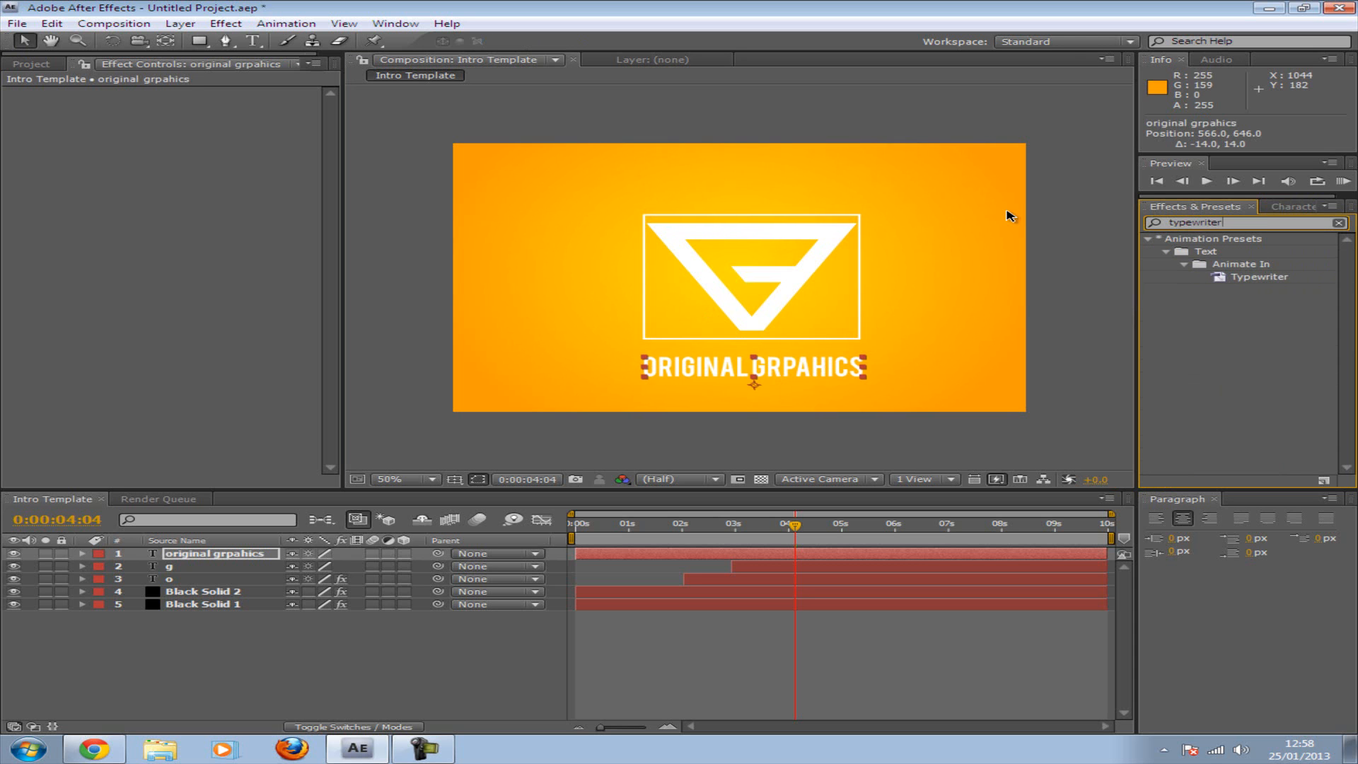
{"action": "left_click", "coordinate": [1260, 277]}
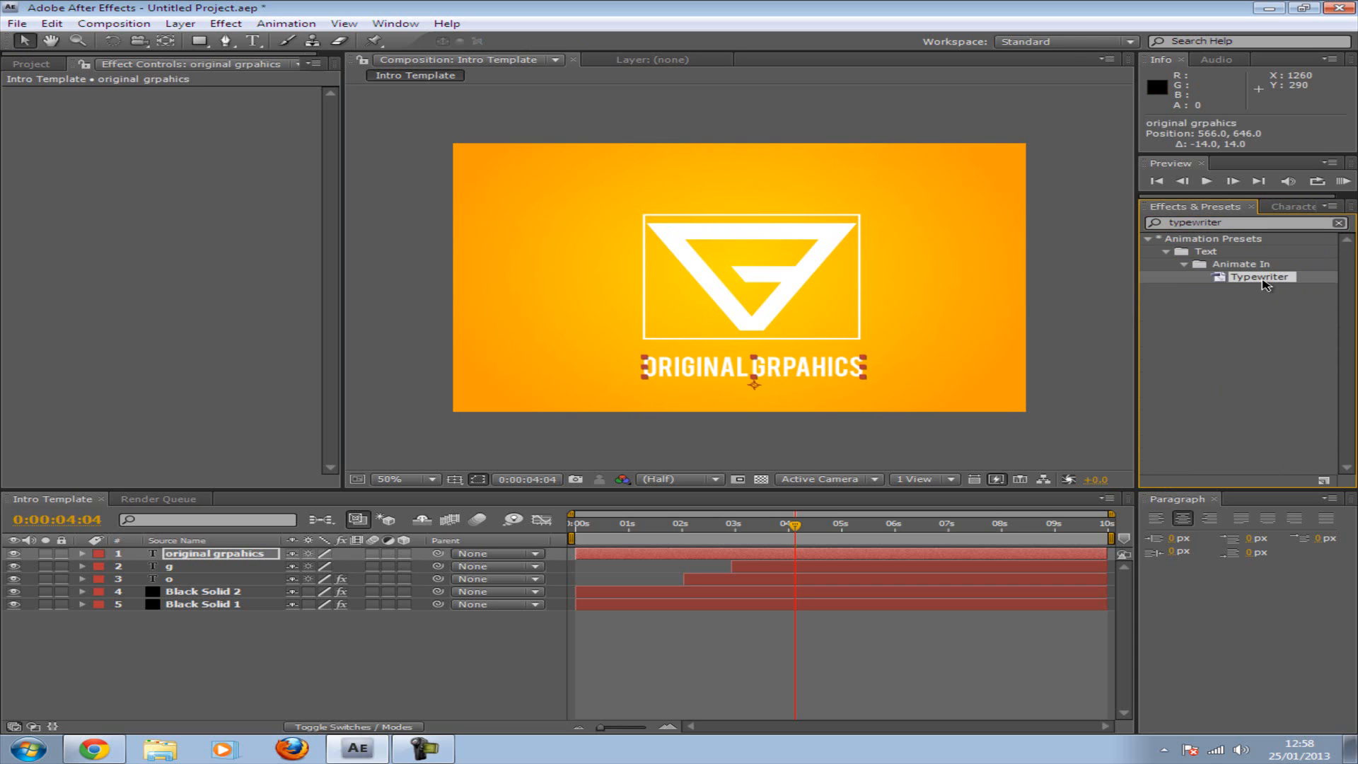
{"action": "left_click_drag", "start_coordinate": [1239, 280], "coordinate": [726, 379]}
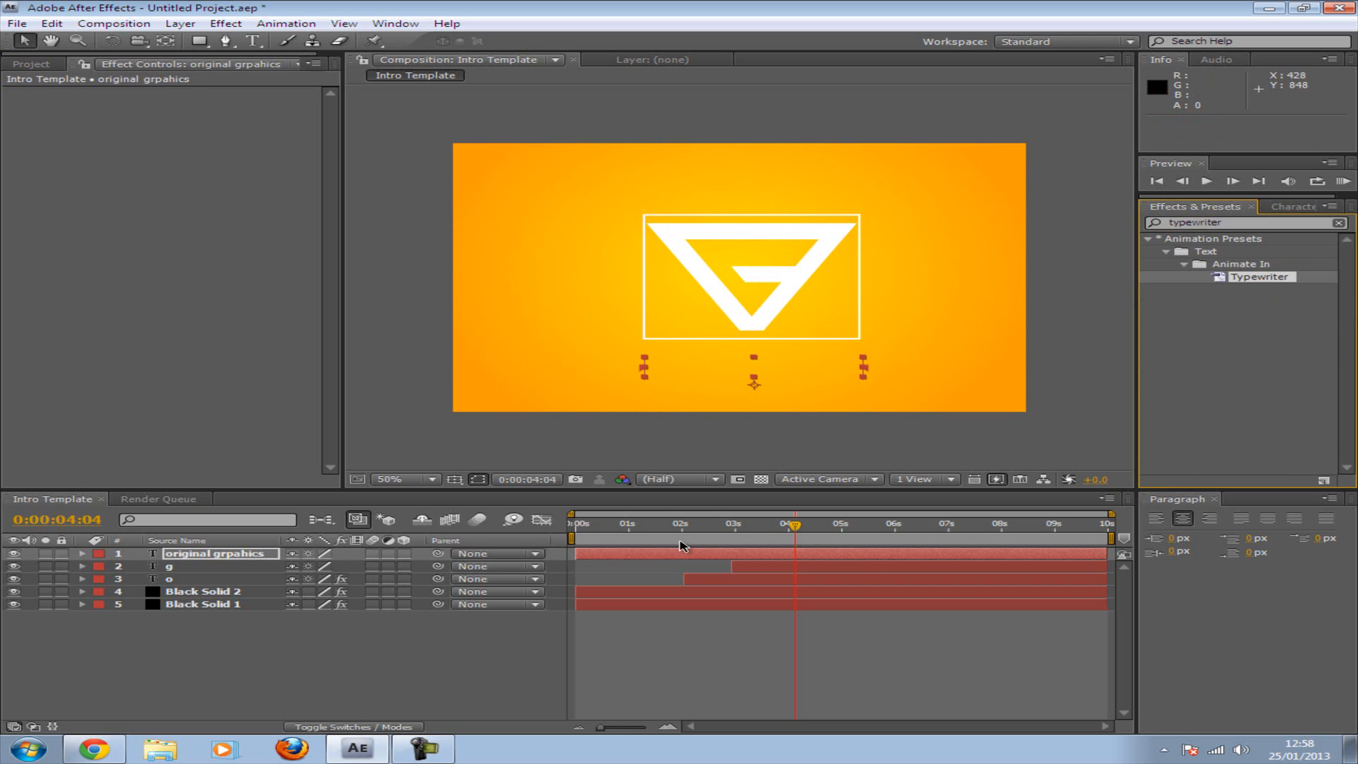
{"action": "left_click_drag", "start_coordinate": [795, 530], "coordinate": [916, 527]}
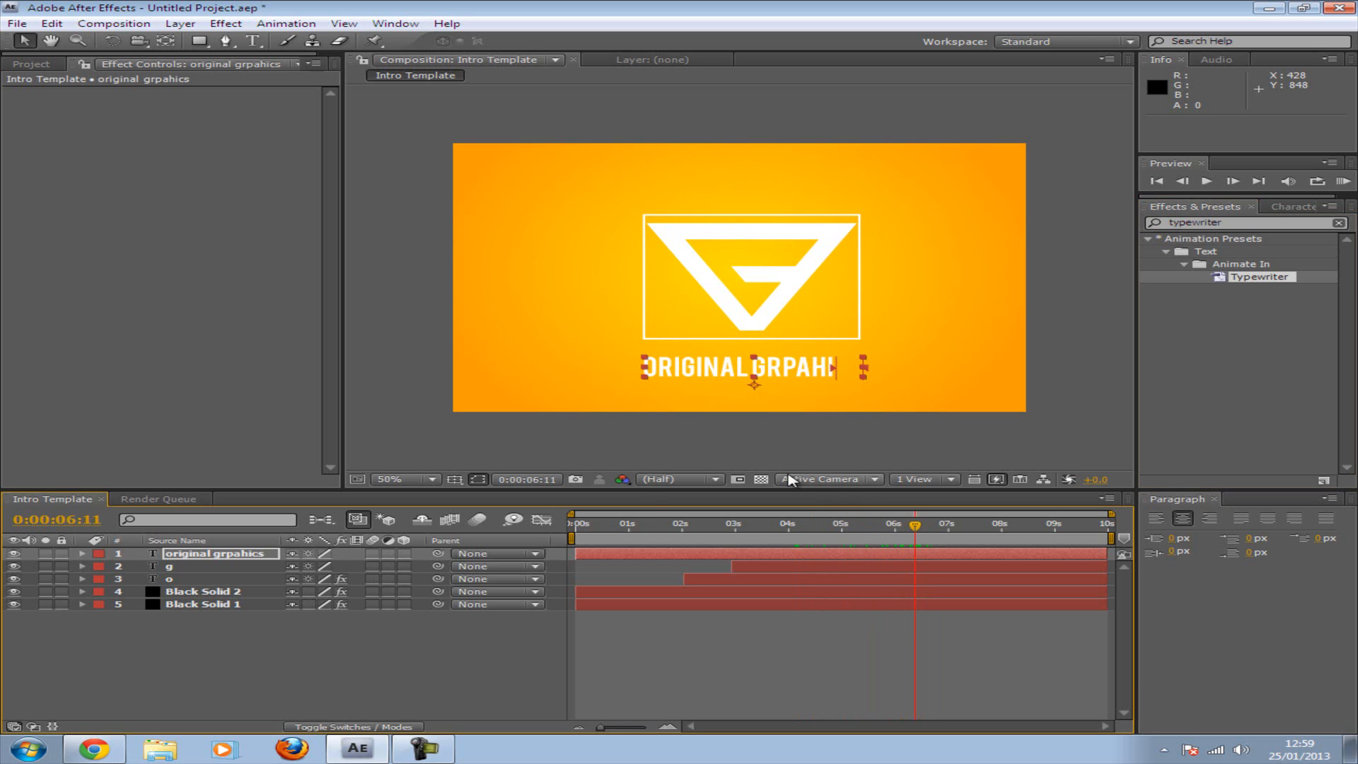
Step: Expand the "original grpahics" layer's text properties down to Animator 1's Range Selector 1 settings
{"action": "left_click", "coordinate": [82, 553]}
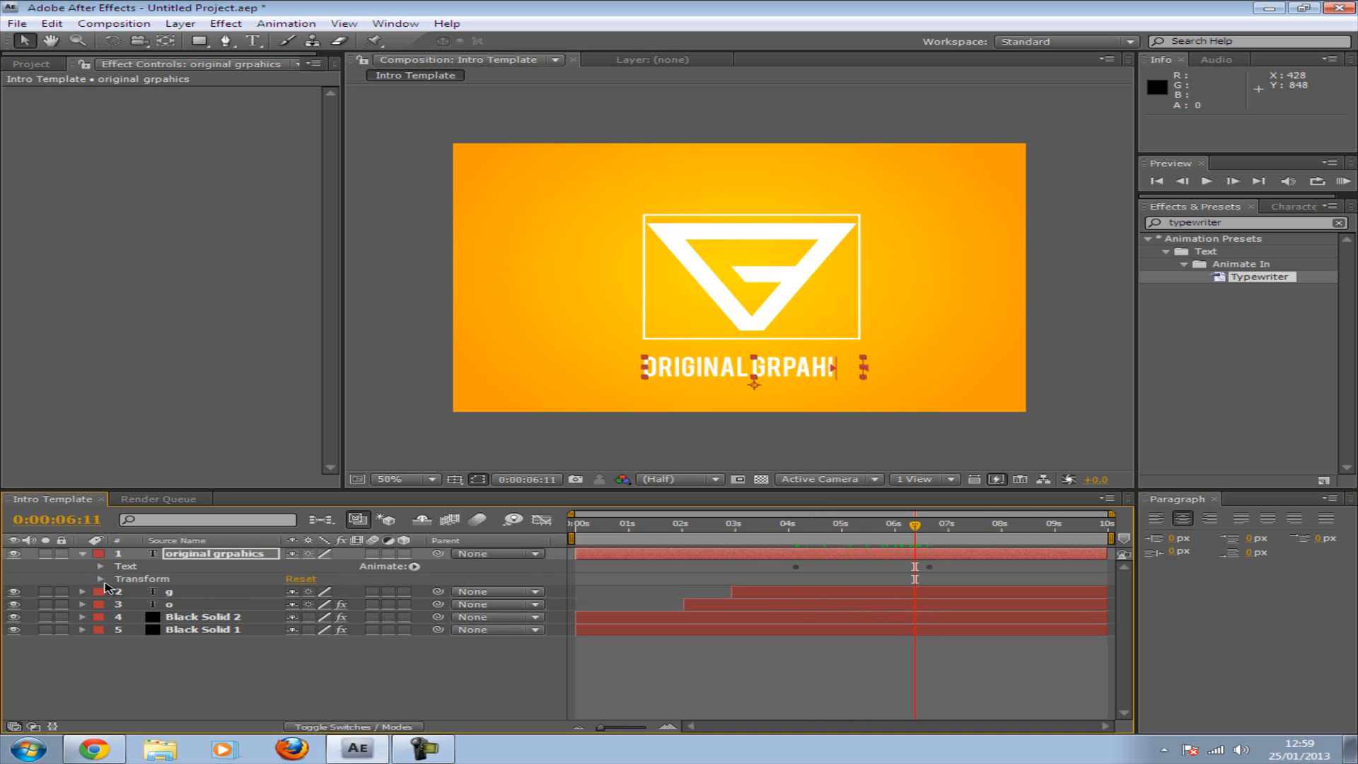
{"action": "left_click", "coordinate": [100, 566]}
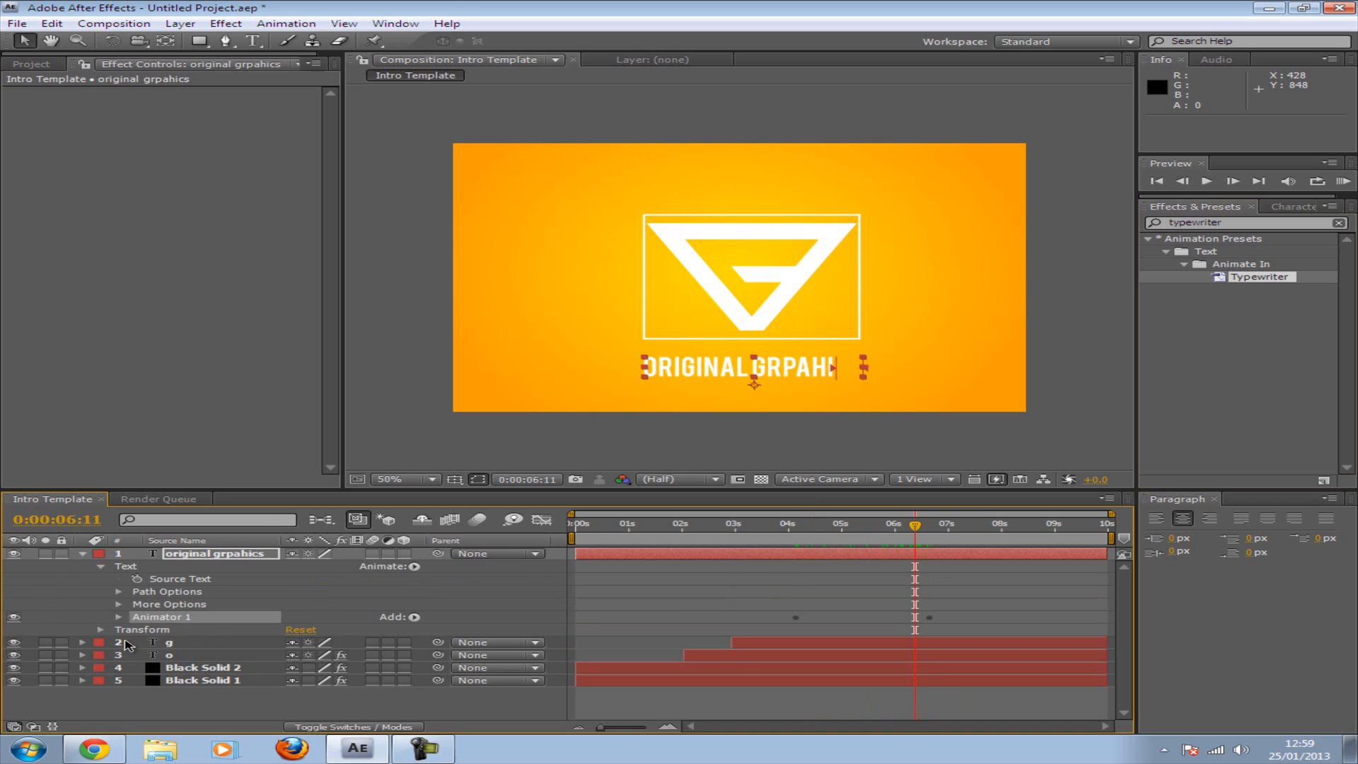
{"action": "left_click", "coordinate": [118, 592]}
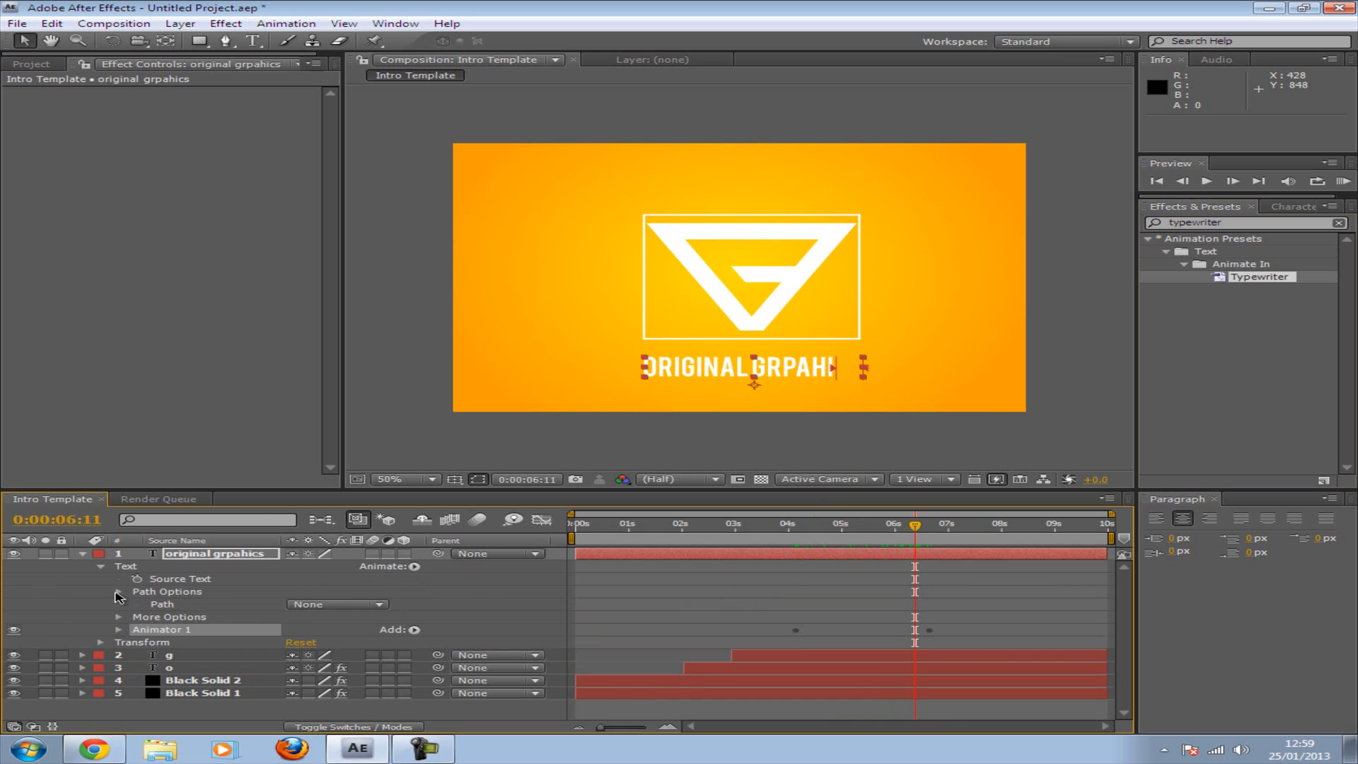
{"action": "left_click", "coordinate": [118, 593]}
{"action": "left_click", "coordinate": [119, 606]}
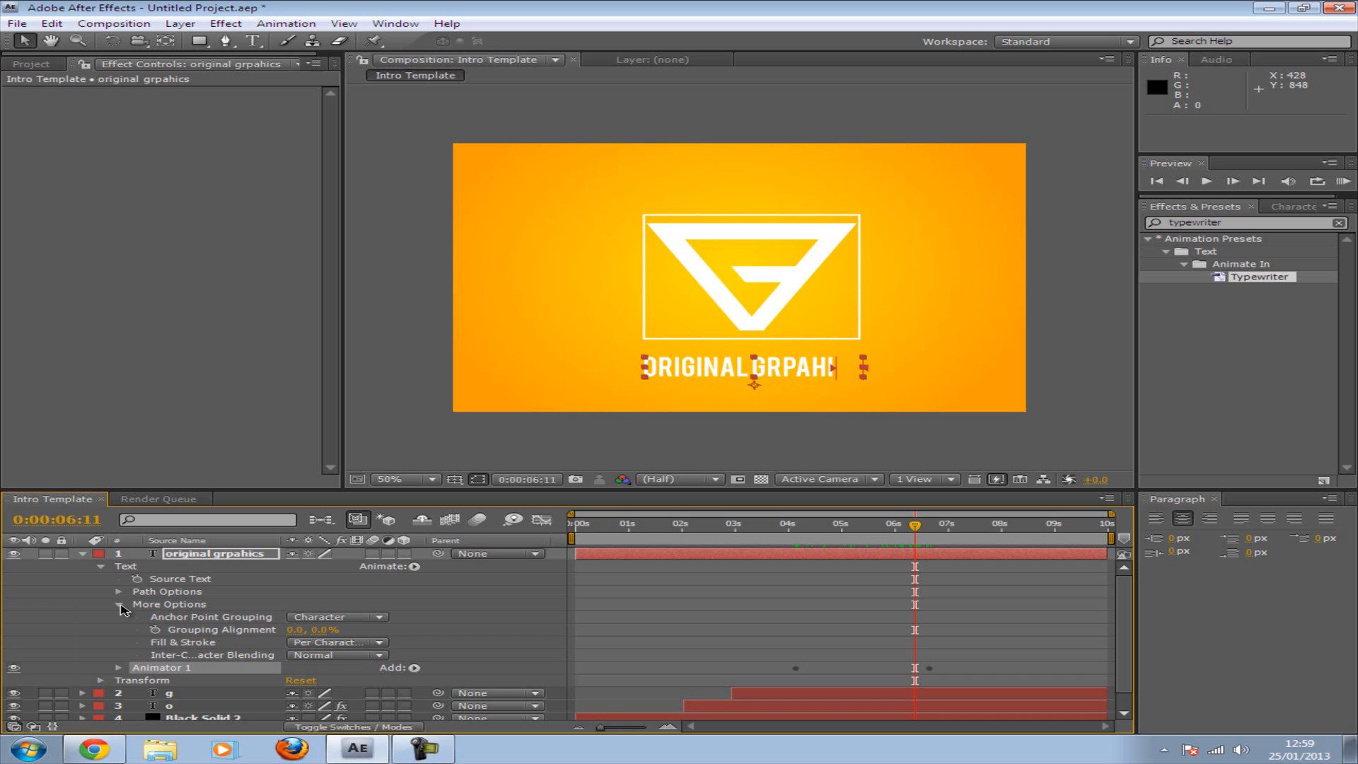
{"action": "left_click", "coordinate": [119, 606]}
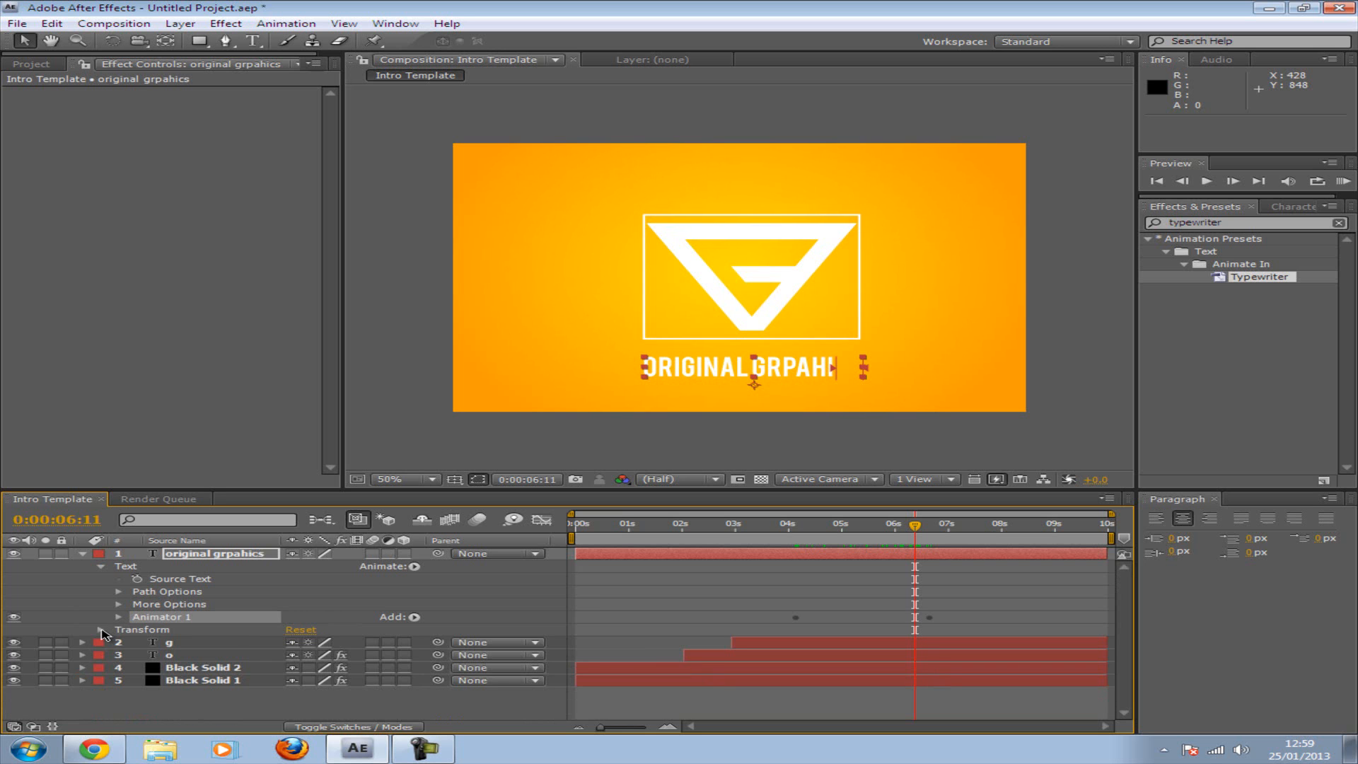
{"action": "left_click", "coordinate": [101, 630]}
{"action": "left_click", "coordinate": [101, 630]}
{"action": "left_click", "coordinate": [119, 616]}
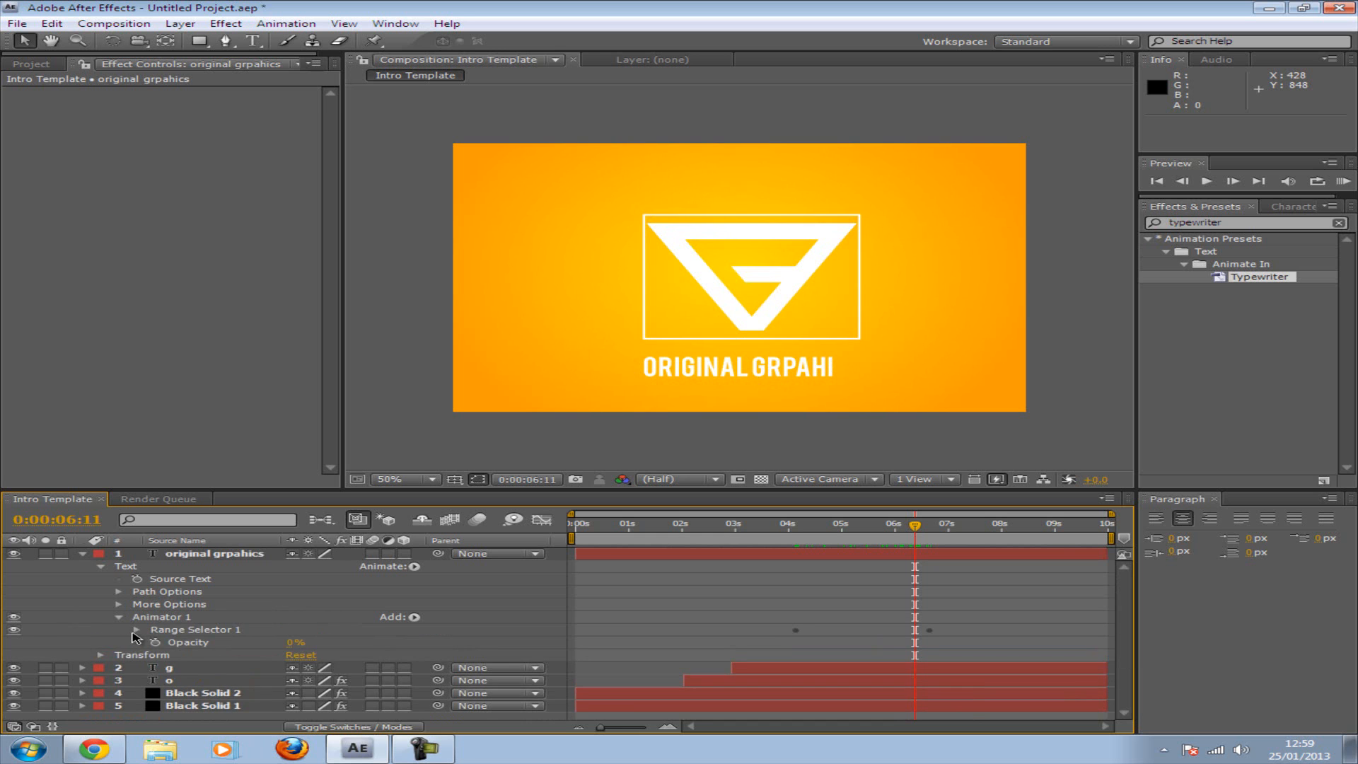
{"action": "left_click", "coordinate": [136, 630]}
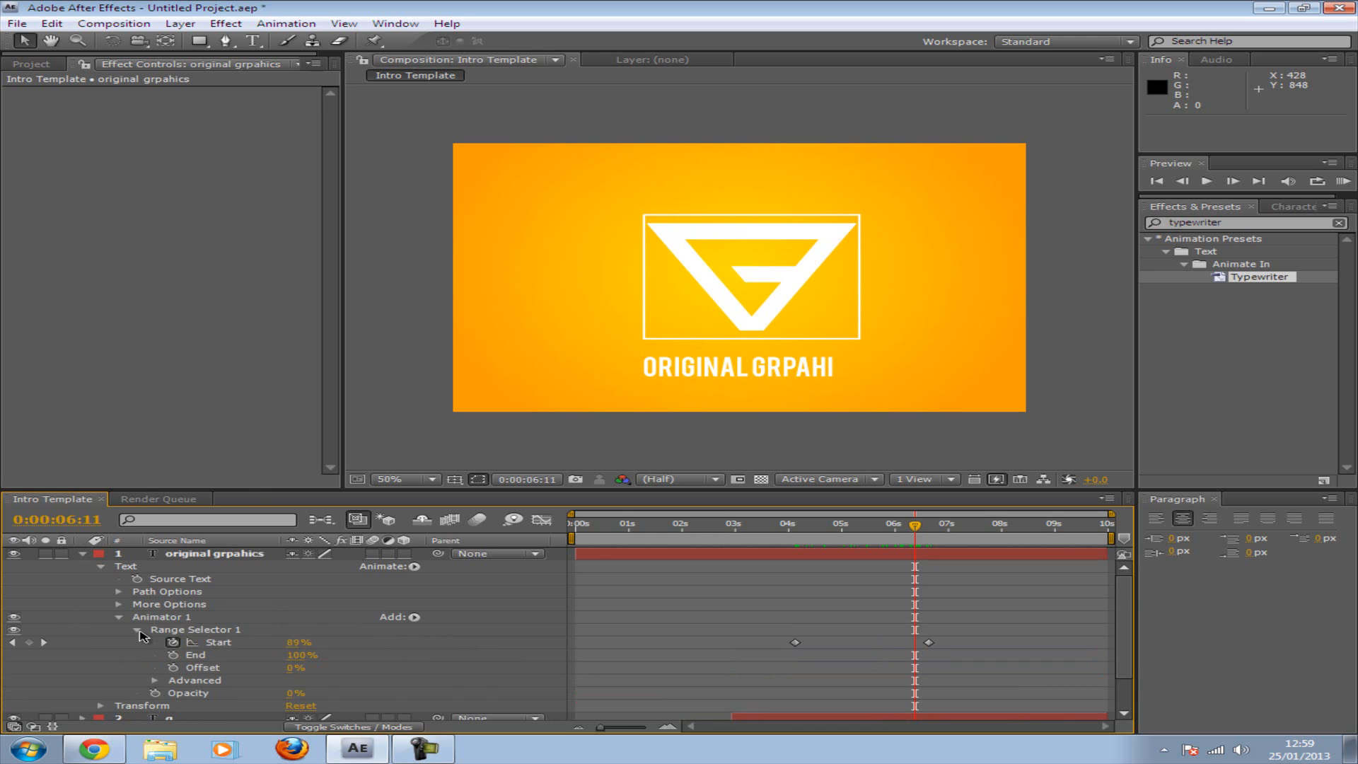
Step: In the Range Selector's advanced options, enable Randomize Order with Random Seed 7, and scrub to 0:00:06:20 to check the title
{"action": "scroll", "coordinate": [144, 643], "scroll_direction": "down", "scroll_amount": 1}
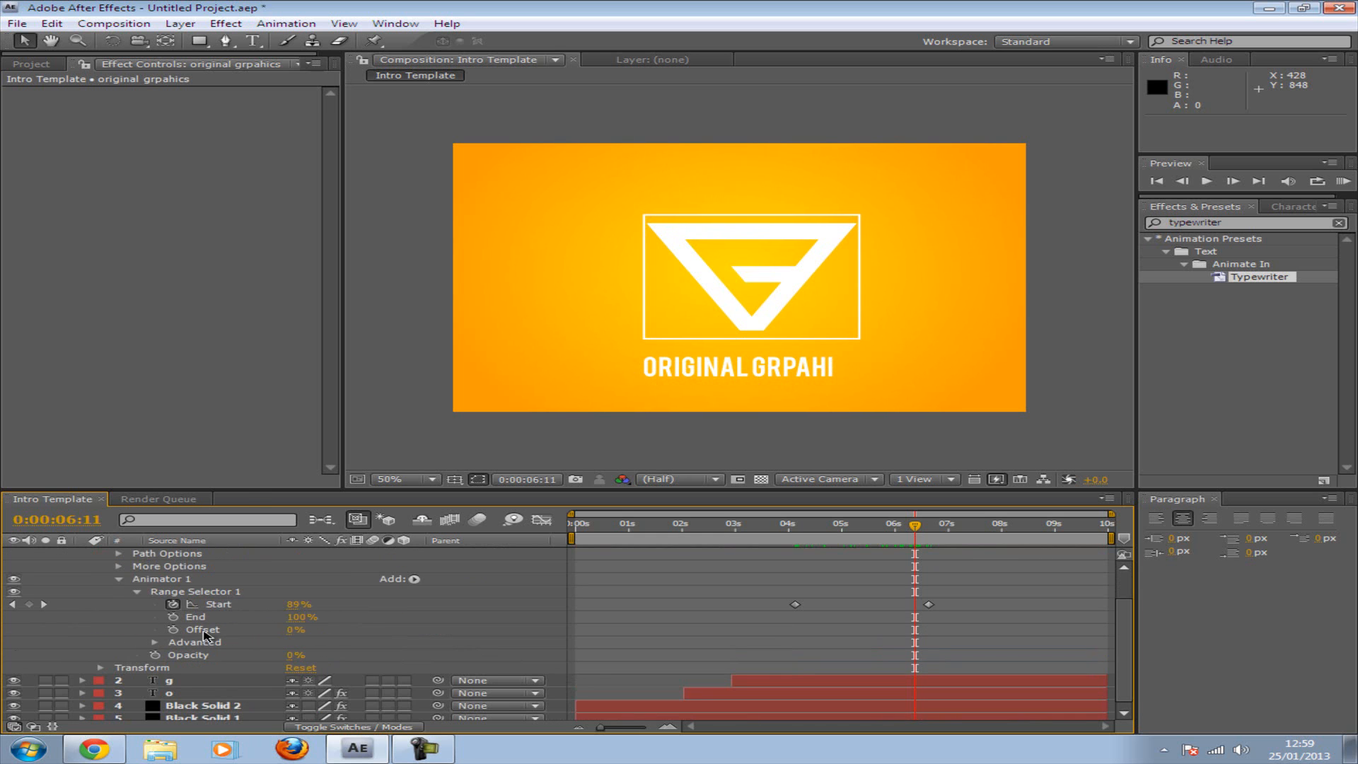
{"action": "left_click", "coordinate": [155, 644]}
{"action": "scroll", "coordinate": [232, 645], "scroll_direction": "up", "scroll_amount": 2}
{"action": "scroll", "coordinate": [232, 644], "scroll_direction": "down", "scroll_amount": 2}
{"action": "scroll", "coordinate": [232, 643], "scroll_direction": "down", "scroll_amount": 2}
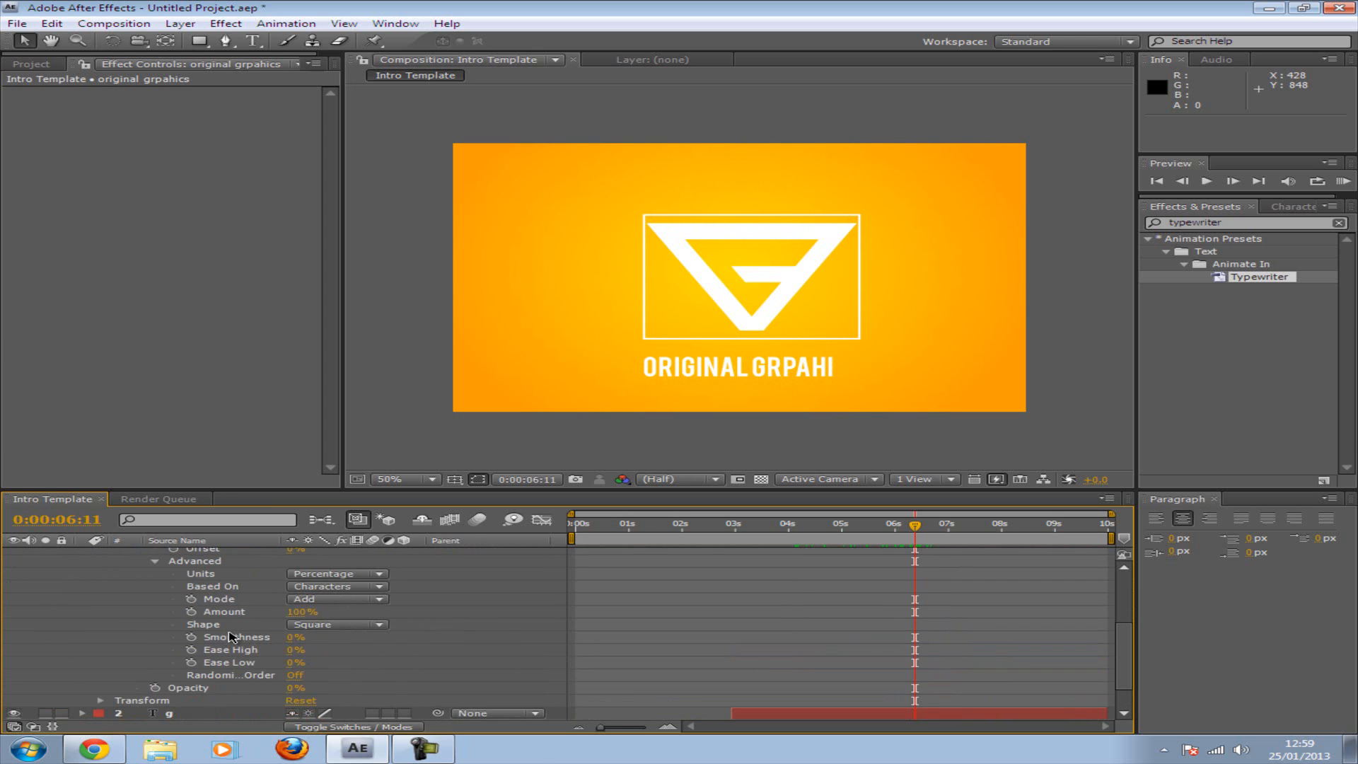
{"action": "left_click", "coordinate": [290, 676]}
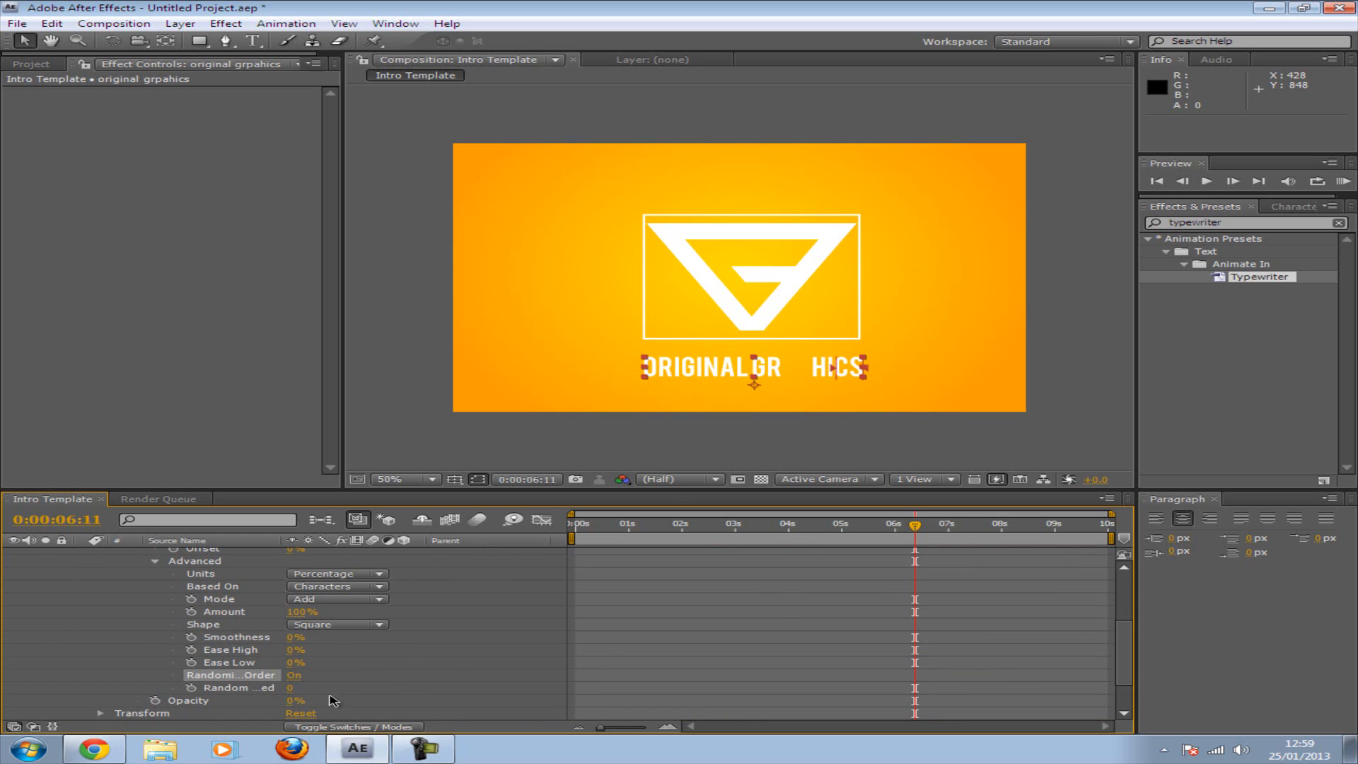
{"action": "left_click", "coordinate": [293, 693]}
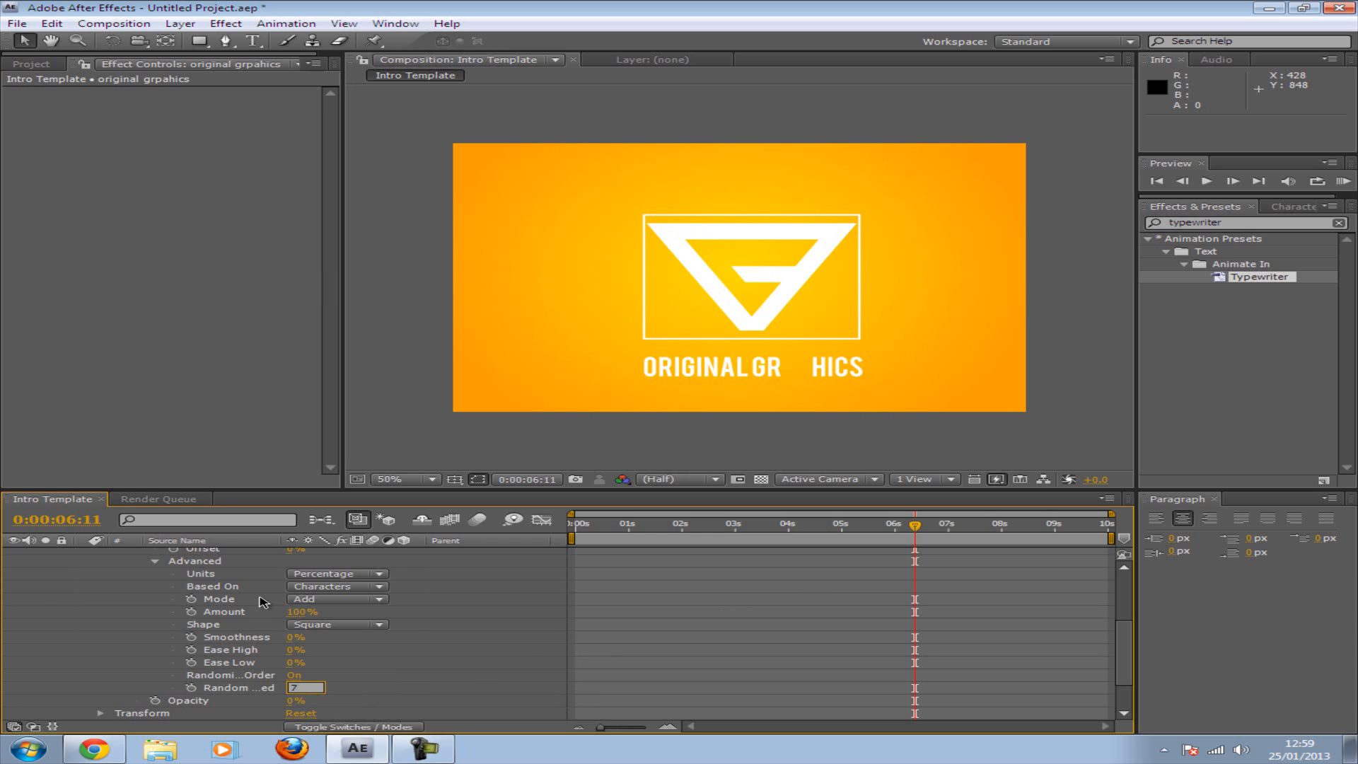
{"action": "scroll", "coordinate": [262, 603], "scroll_direction": "up", "scroll_amount": 6}
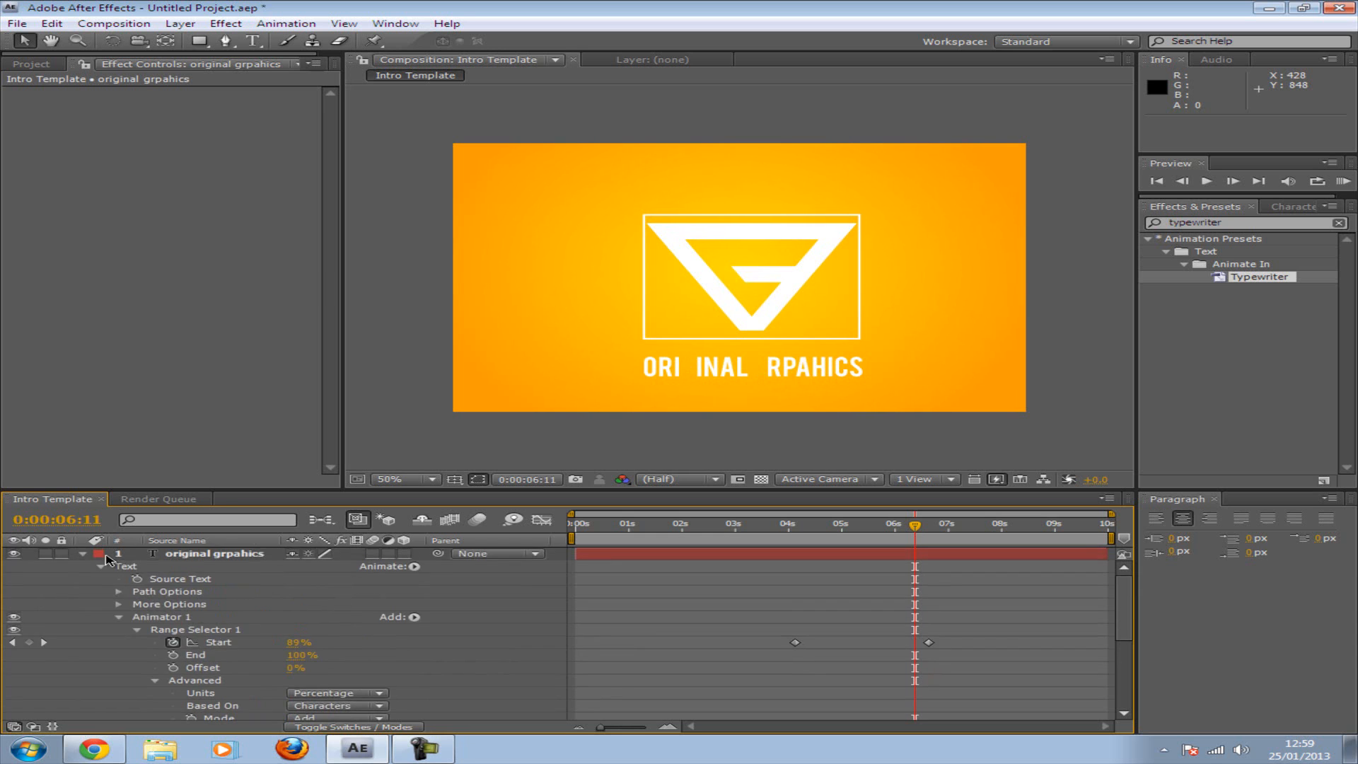
{"action": "left_click", "coordinate": [82, 554]}
{"action": "mouse_move", "coordinate": [914, 530]}
{"action": "left_mouse_down"}
{"action": "mouse_move", "coordinate": [773, 530]}
{"action": "mouse_move", "coordinate": [969, 530]}
{"action": "mouse_move", "coordinate": [897, 532]}
{"action": "mouse_move", "coordinate": [930, 536]}
{"action": "left_mouse_up"}
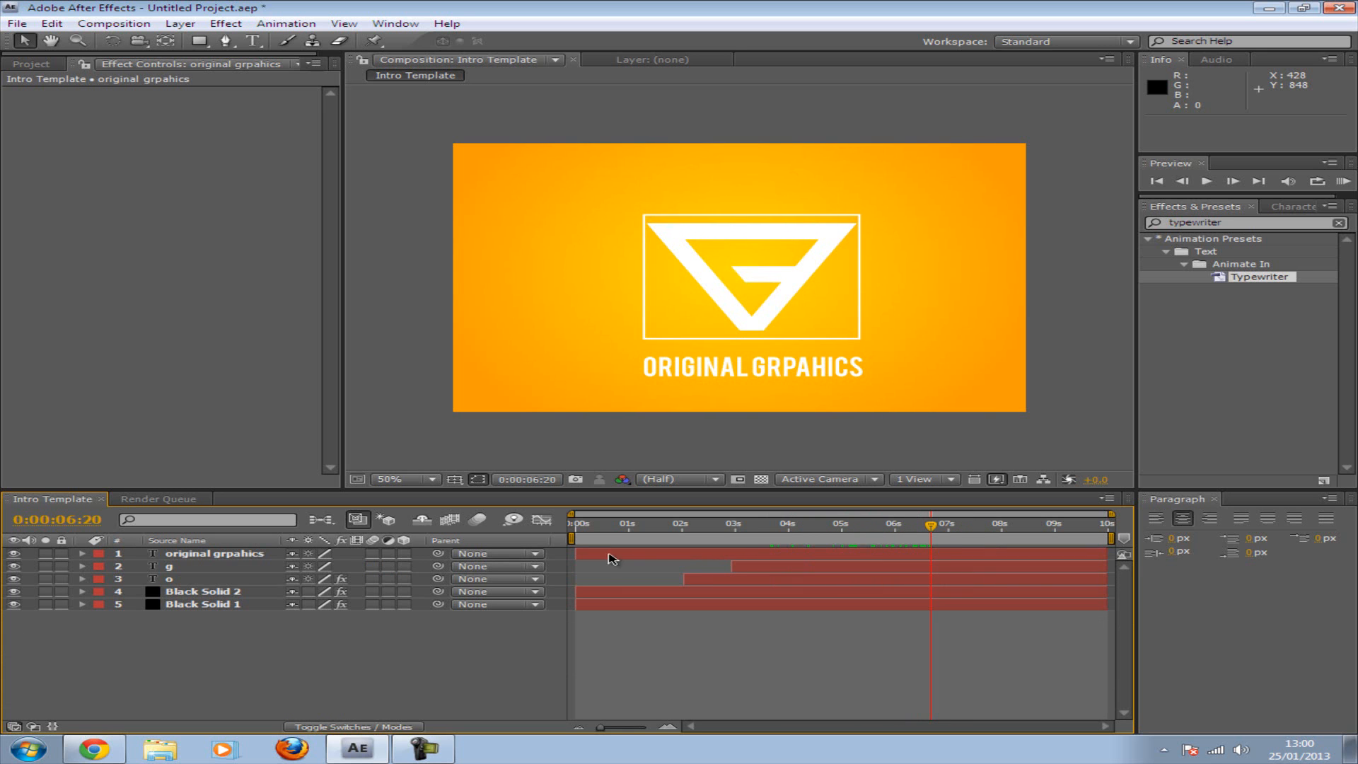
Step: Trim the title layer to start at 0:00:04:29 and set the current time to 0:00:05:02
{"action": "left_click_drag", "start_coordinate": [574, 554], "coordinate": [841, 557]}
{"action": "left_click_drag", "start_coordinate": [932, 527], "coordinate": [847, 527]}
{"action": "left_click", "coordinate": [851, 529]}
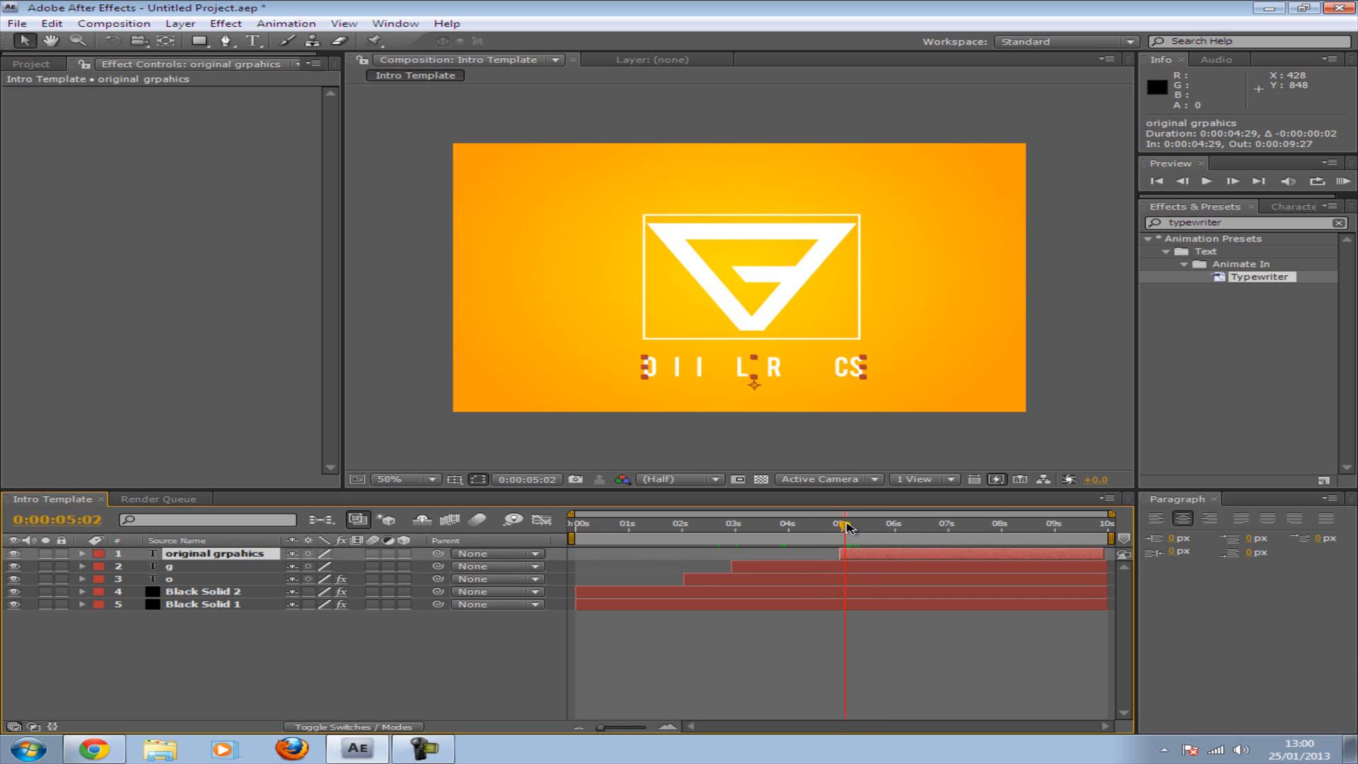
Step: Shift both Range Selector Start keyframes so the first falls at 0:00:05:02, and scrub to 0:00:07:21 to check the reveal
{"action": "left_click", "coordinate": [82, 554]}
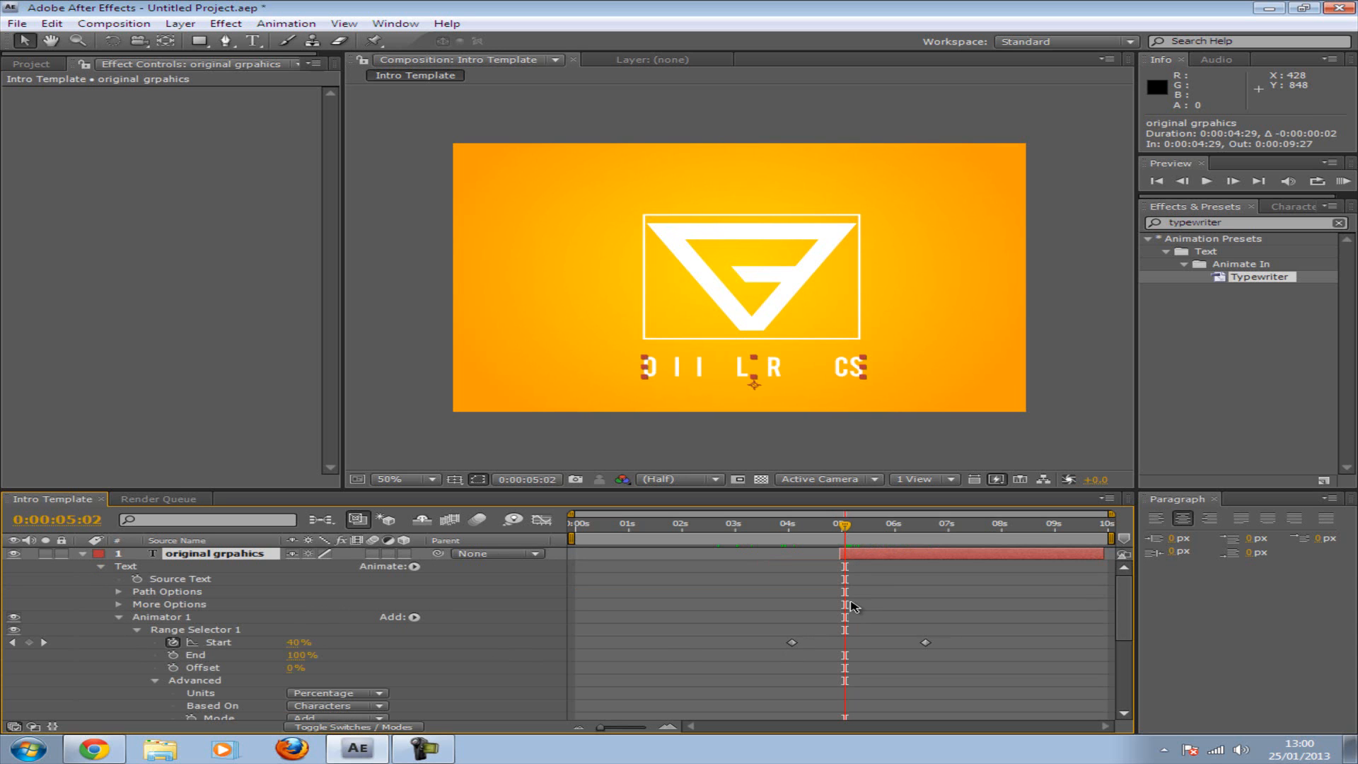
{"action": "left_click_drag", "start_coordinate": [770, 648], "coordinate": [933, 655]}
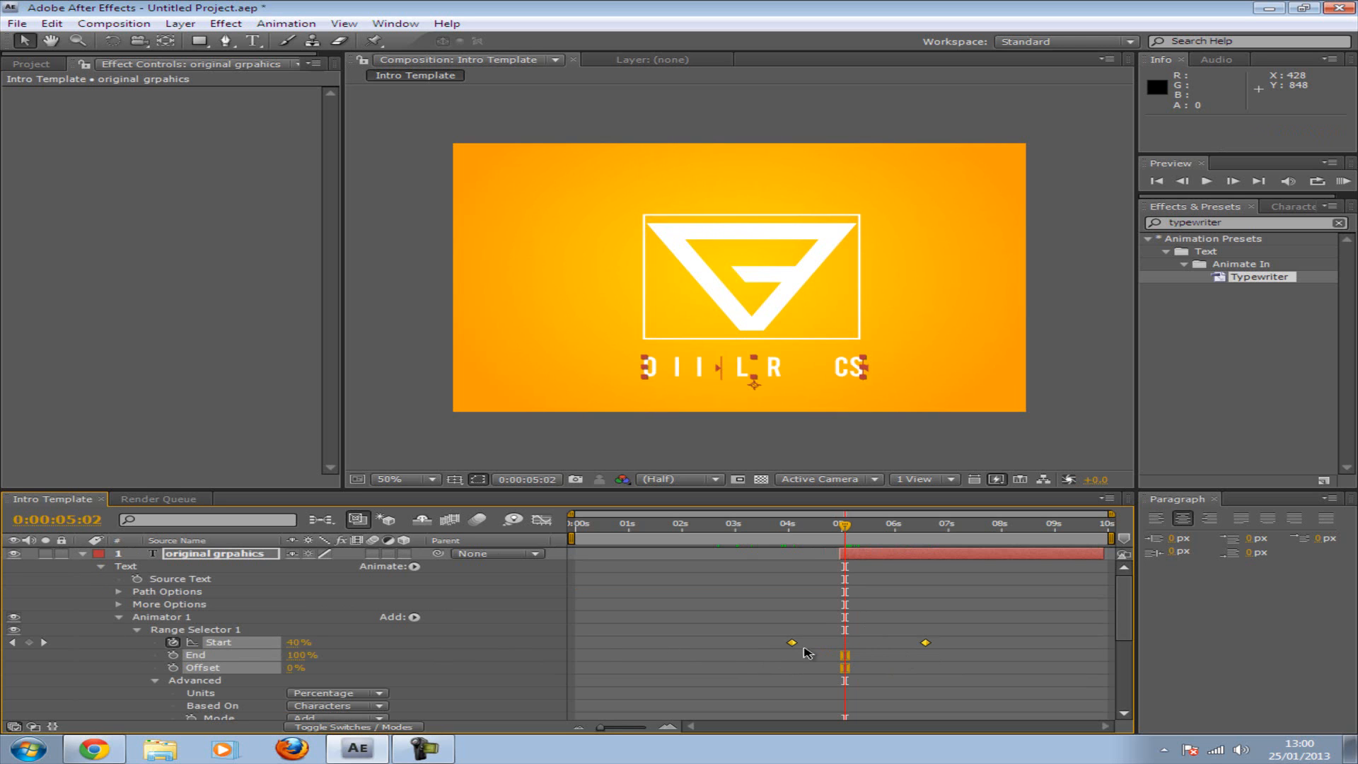
{"action": "left_click_drag", "start_coordinate": [793, 645], "coordinate": [849, 646]}
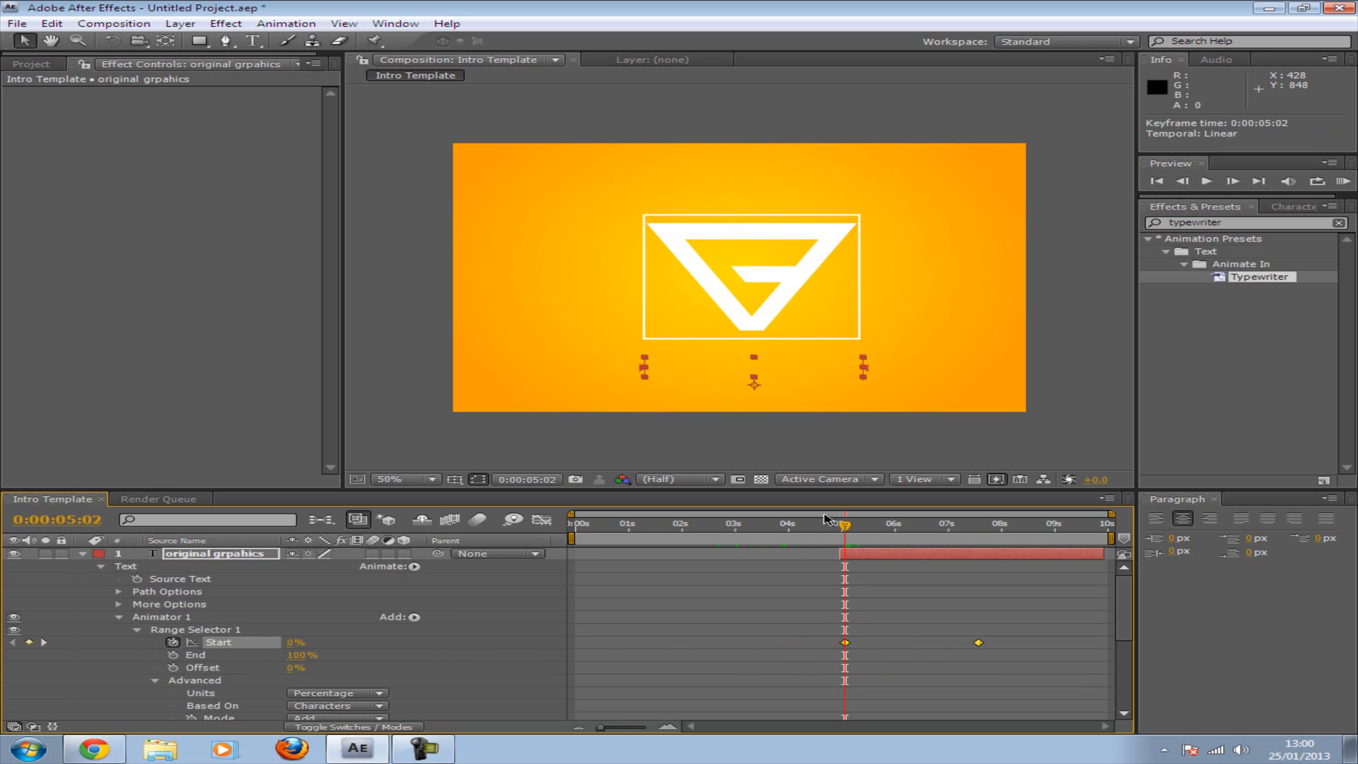
{"action": "left_click_drag", "start_coordinate": [851, 536], "coordinate": [986, 543]}
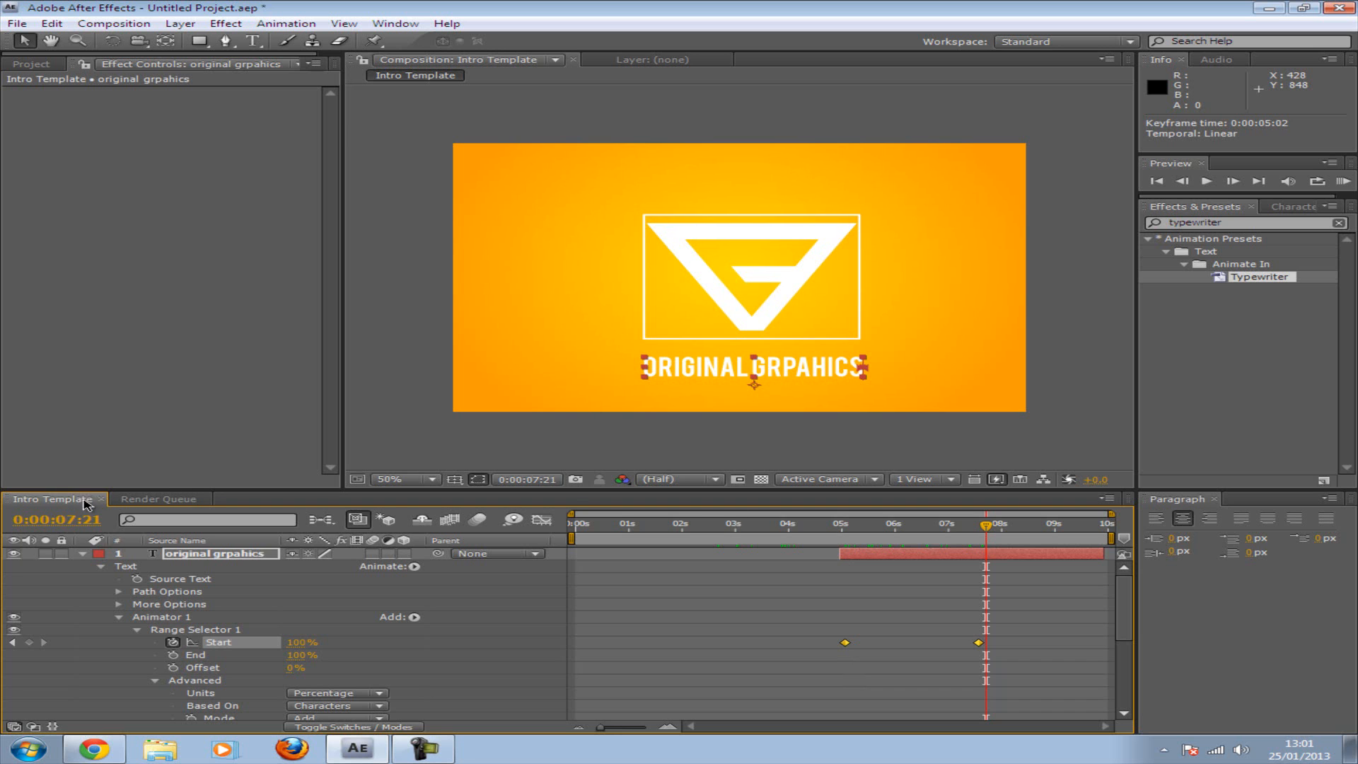
{"action": "left_click", "coordinate": [87, 557]}
{"action": "left_click", "coordinate": [82, 554]}
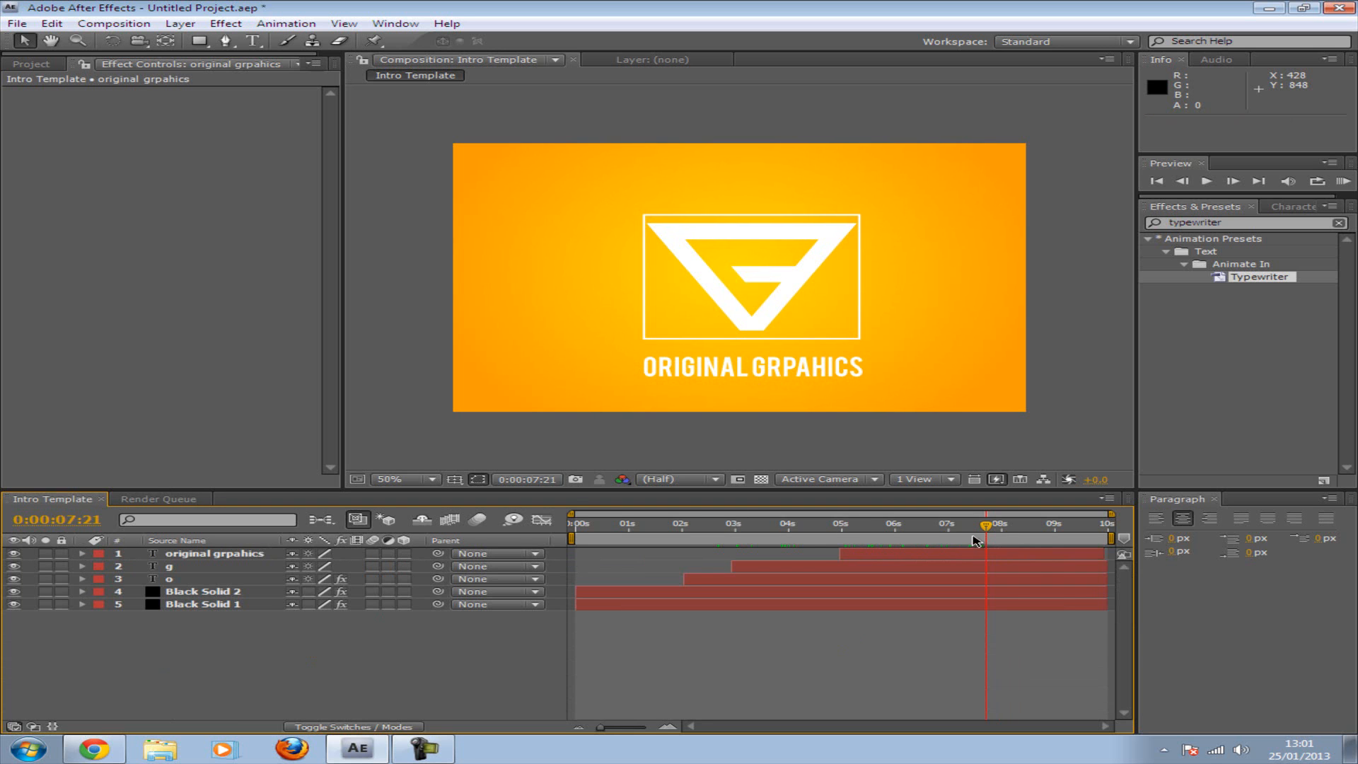
Step: Apply Gaussian Blur to the title layer at 0:00:04:29 and keyframe its Blurriness at 7.0
{"action": "left_click_drag", "start_coordinate": [979, 532], "coordinate": [846, 532]}
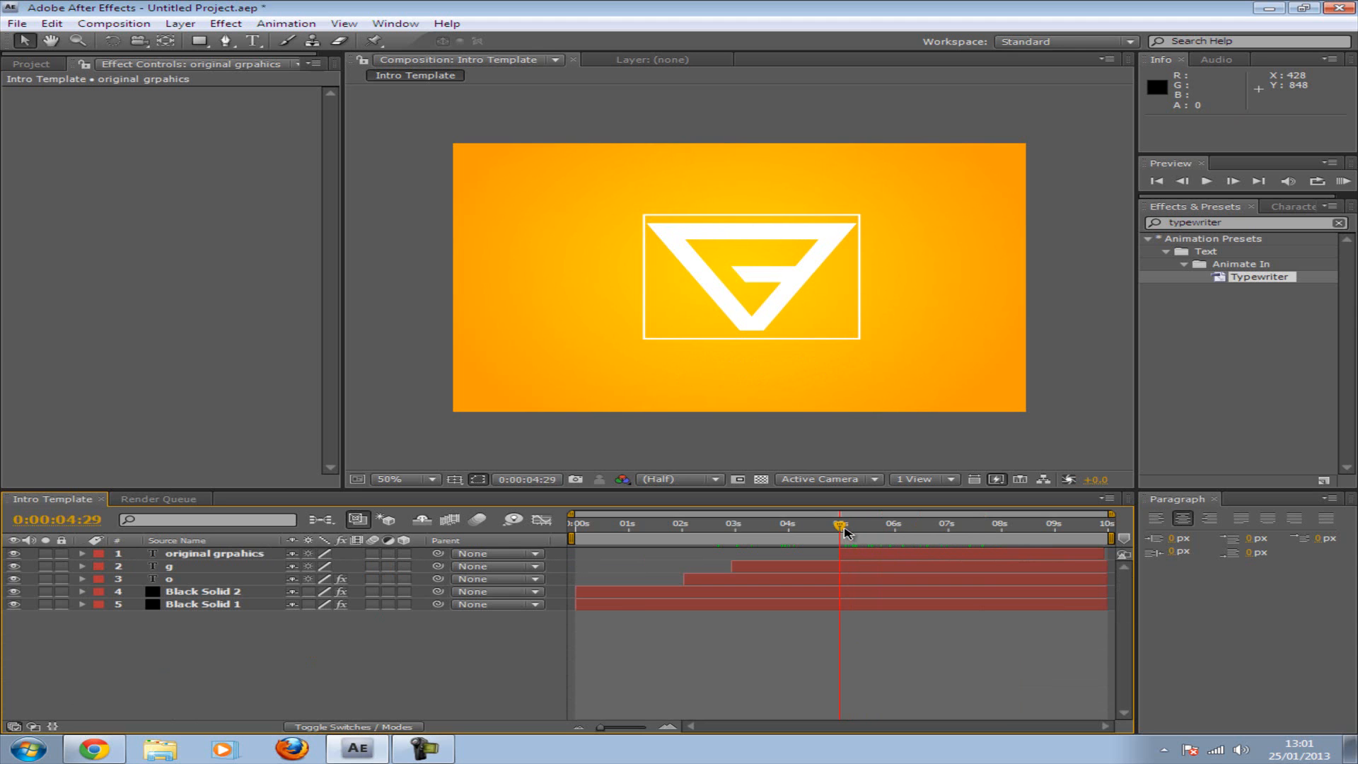
{"action": "left_click", "coordinate": [180, 24]}
{"action": "mouse_move", "coordinate": [237, 27]}
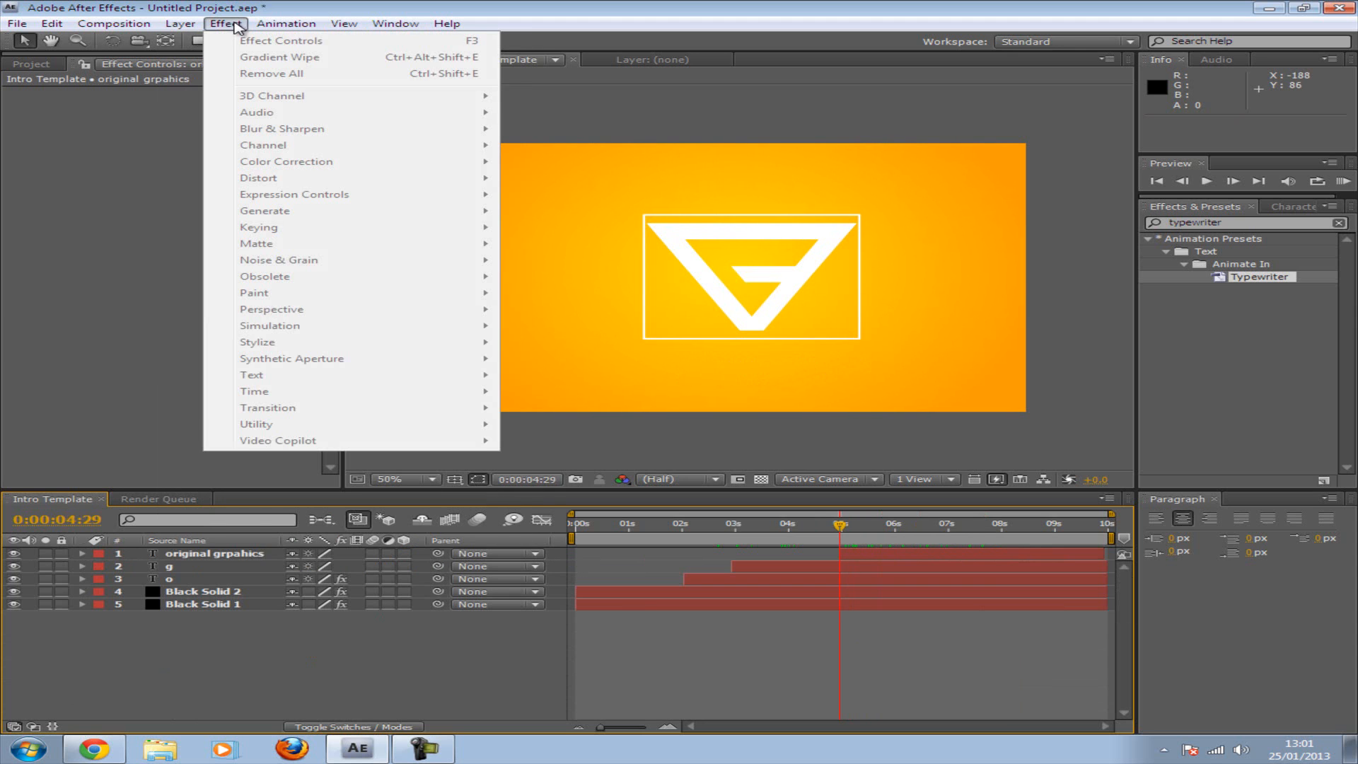
{"action": "left_click", "coordinate": [187, 558]}
{"action": "left_click", "coordinate": [225, 24]}
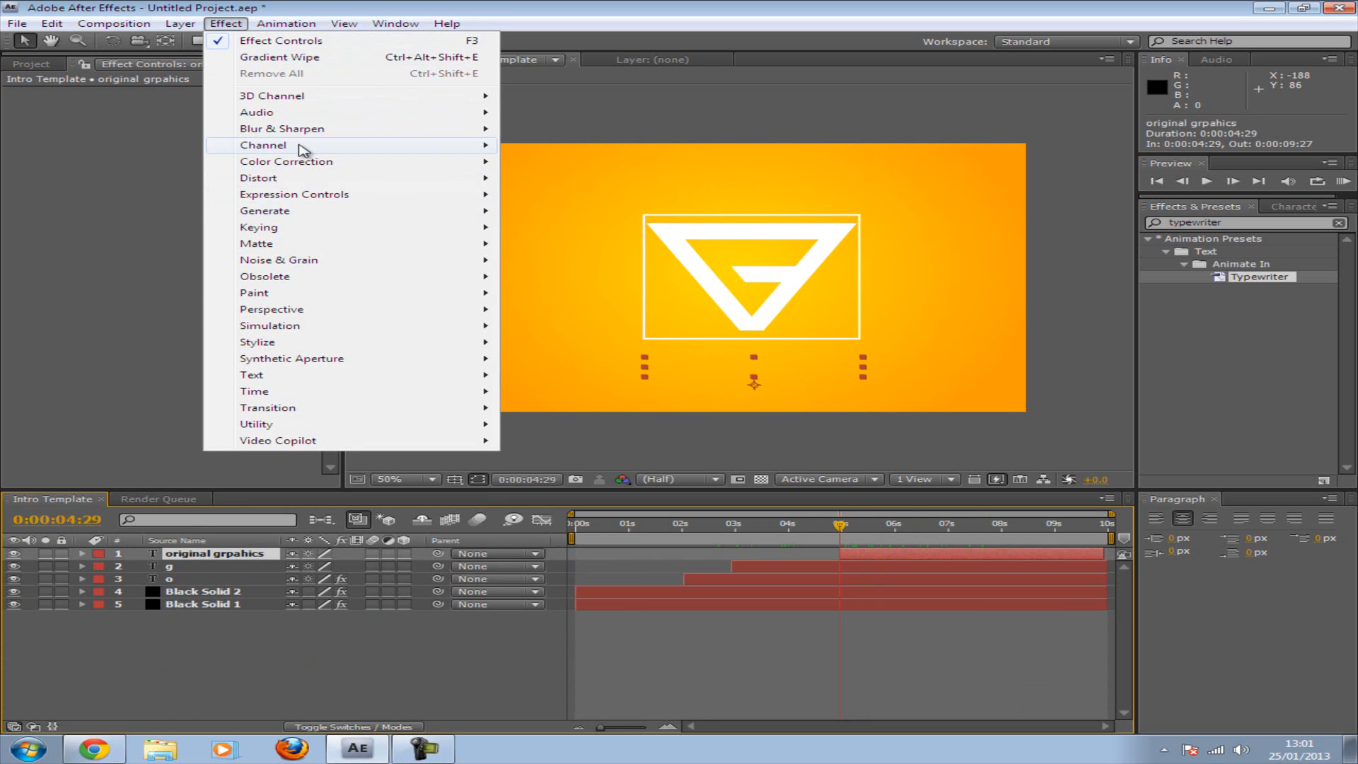
{"action": "mouse_move", "coordinate": [304, 134]}
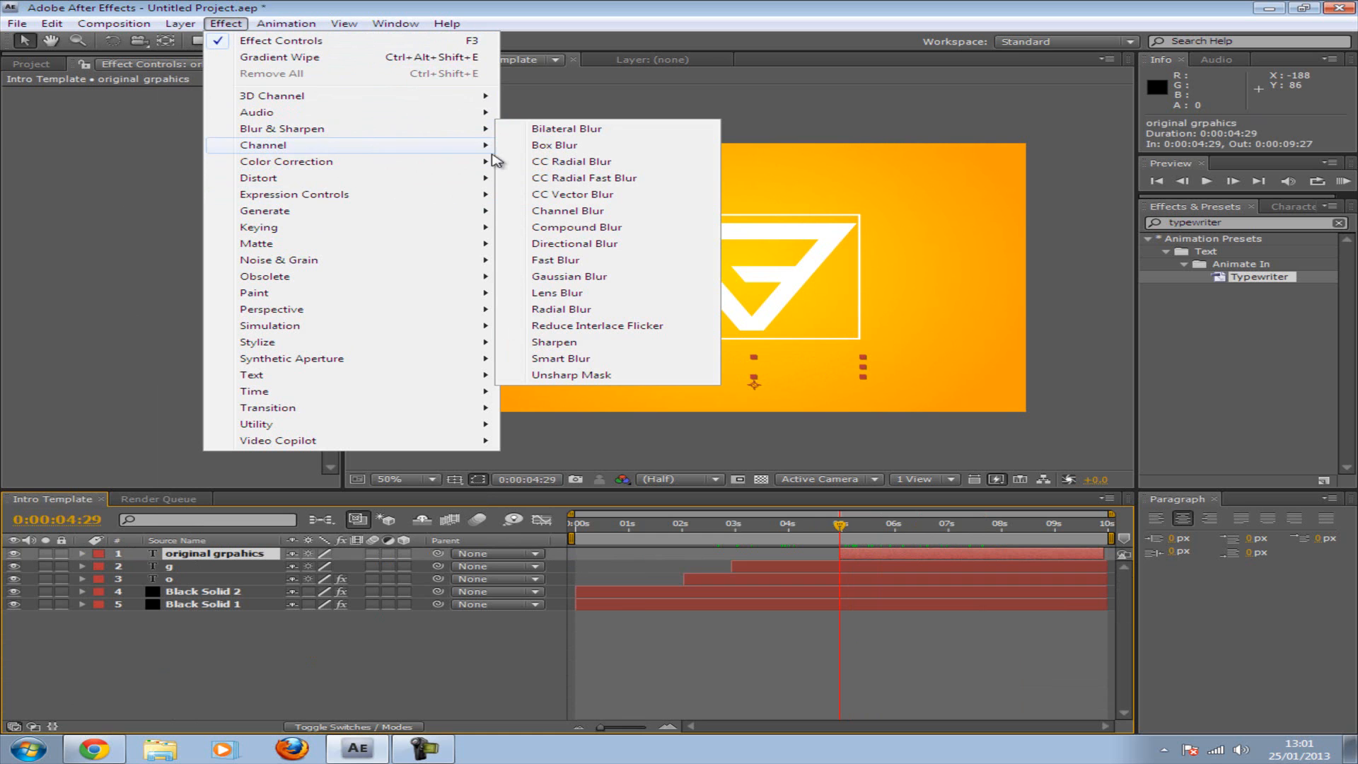
{"action": "left_click", "coordinate": [589, 278]}
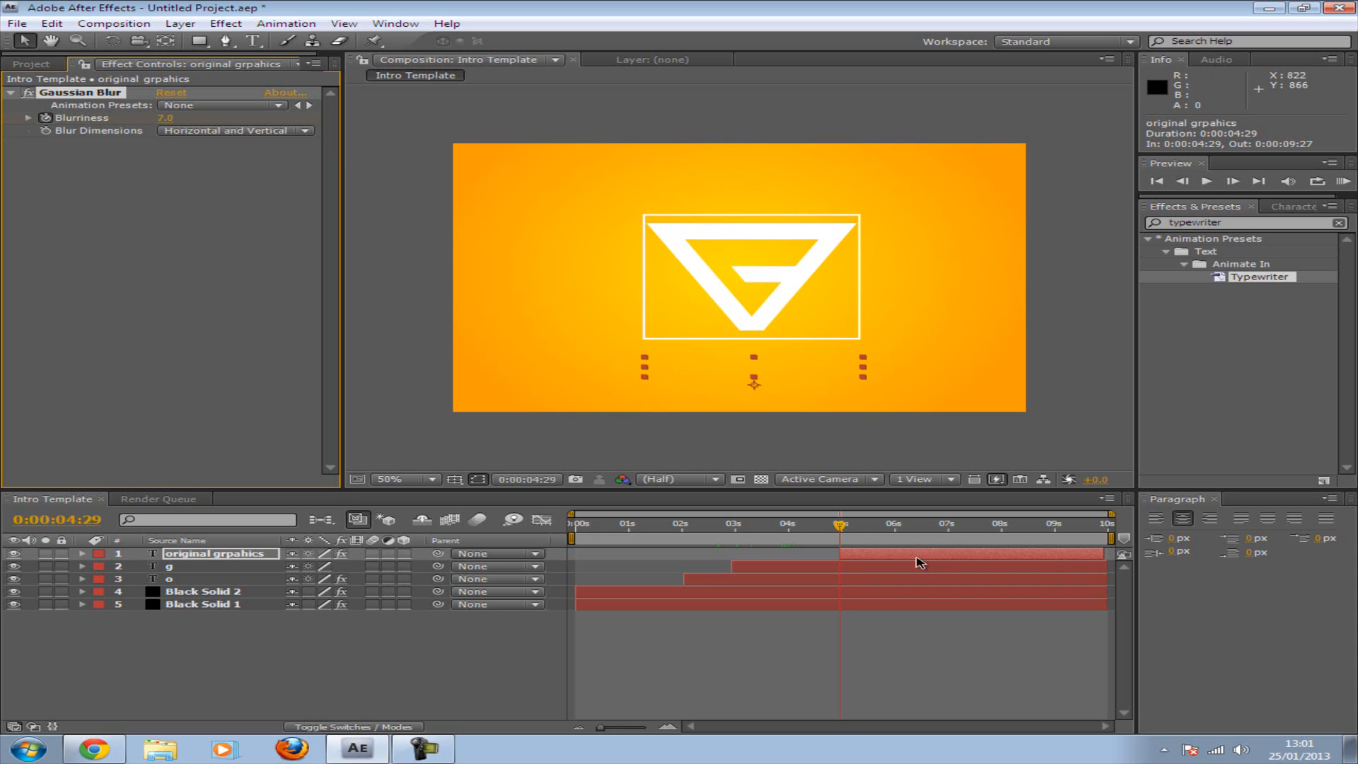
Step: At 0:00:07:01, set the title's Blurriness to 0.0, and scrub to 0:00:08:13 to check the sharpened text
{"action": "left_click_drag", "start_coordinate": [843, 527], "coordinate": [949, 525]}
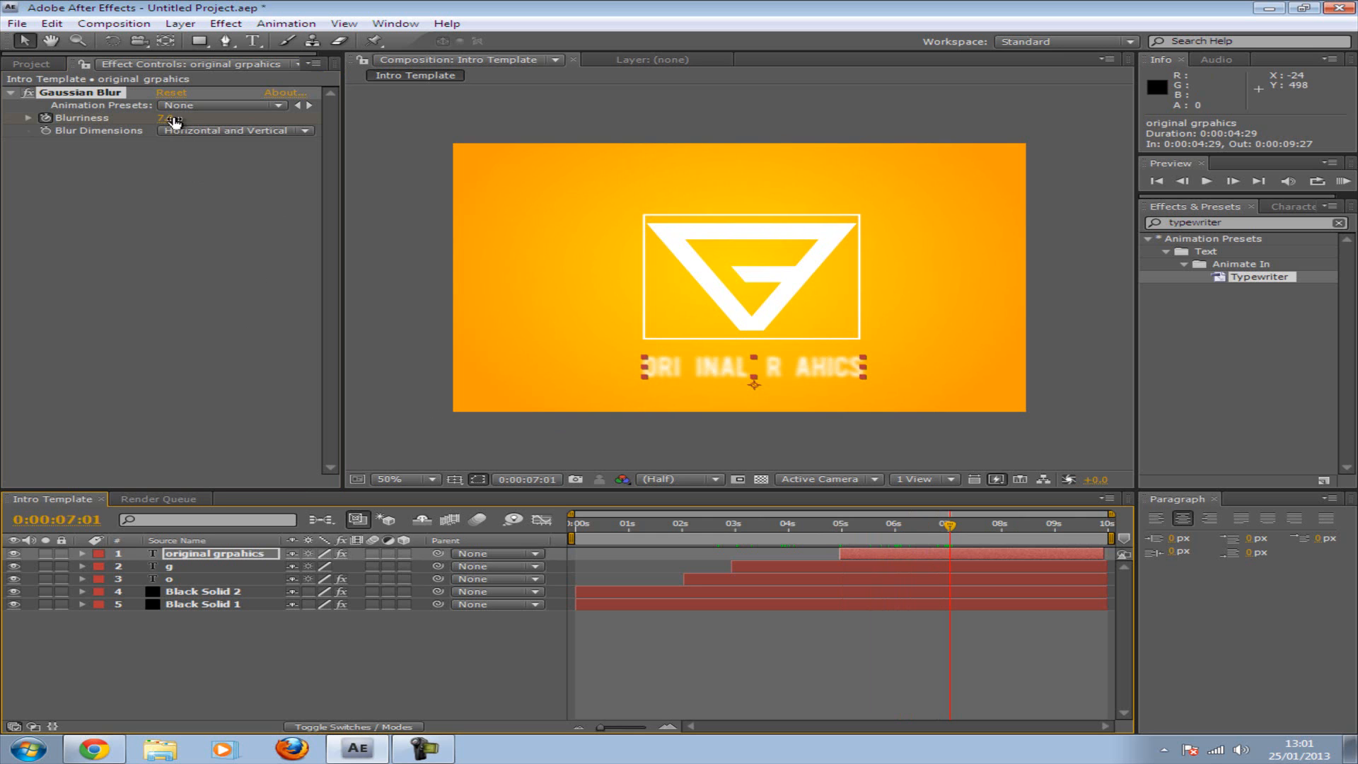
{"action": "left_click_drag", "start_coordinate": [119, 117], "coordinate": [44, 117]}
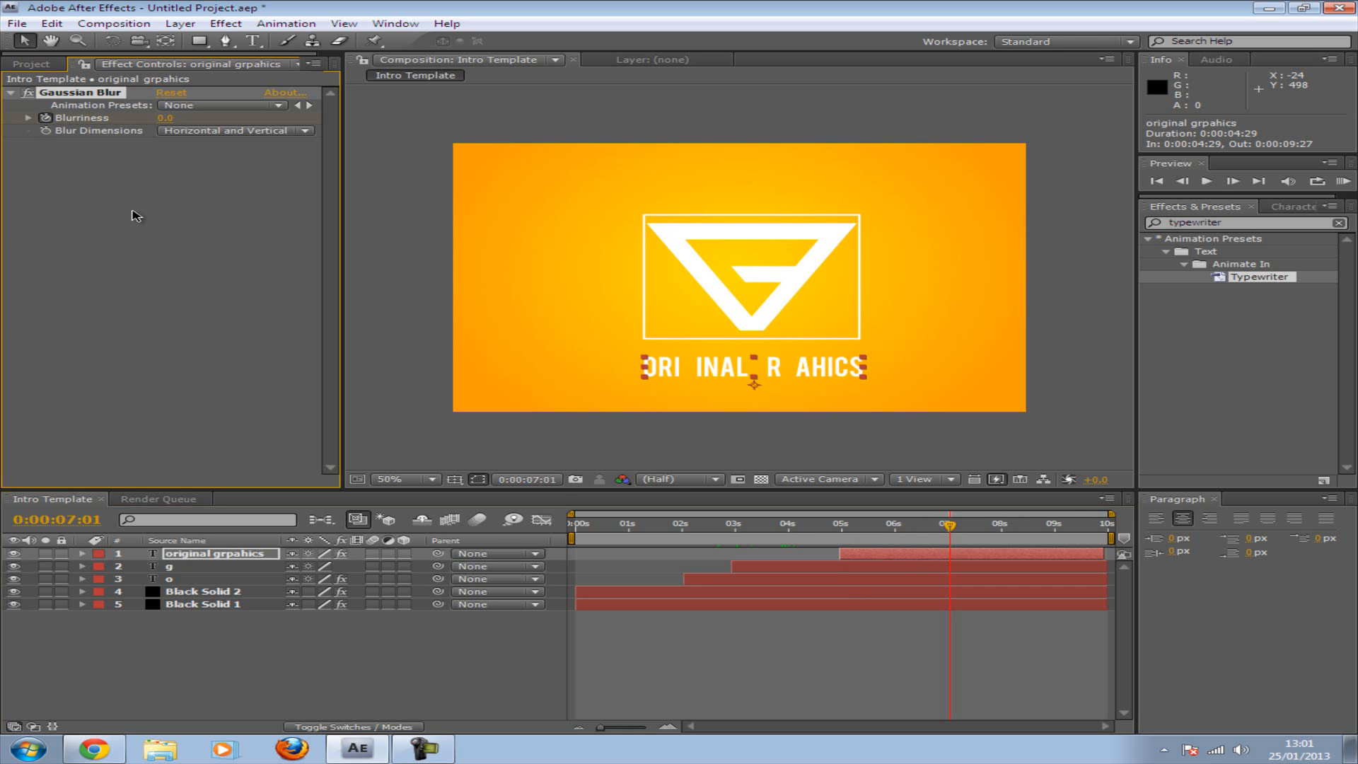
{"action": "mouse_move", "coordinate": [951, 530]}
{"action": "left_mouse_down"}
{"action": "mouse_move", "coordinate": [813, 531]}
{"action": "mouse_move", "coordinate": [971, 530]}
{"action": "mouse_move", "coordinate": [566, 527]}
{"action": "mouse_move", "coordinate": [640, 545]}
{"action": "mouse_move", "coordinate": [1045, 534]}
{"action": "mouse_move", "coordinate": [1024, 534]}
{"action": "left_mouse_up"}
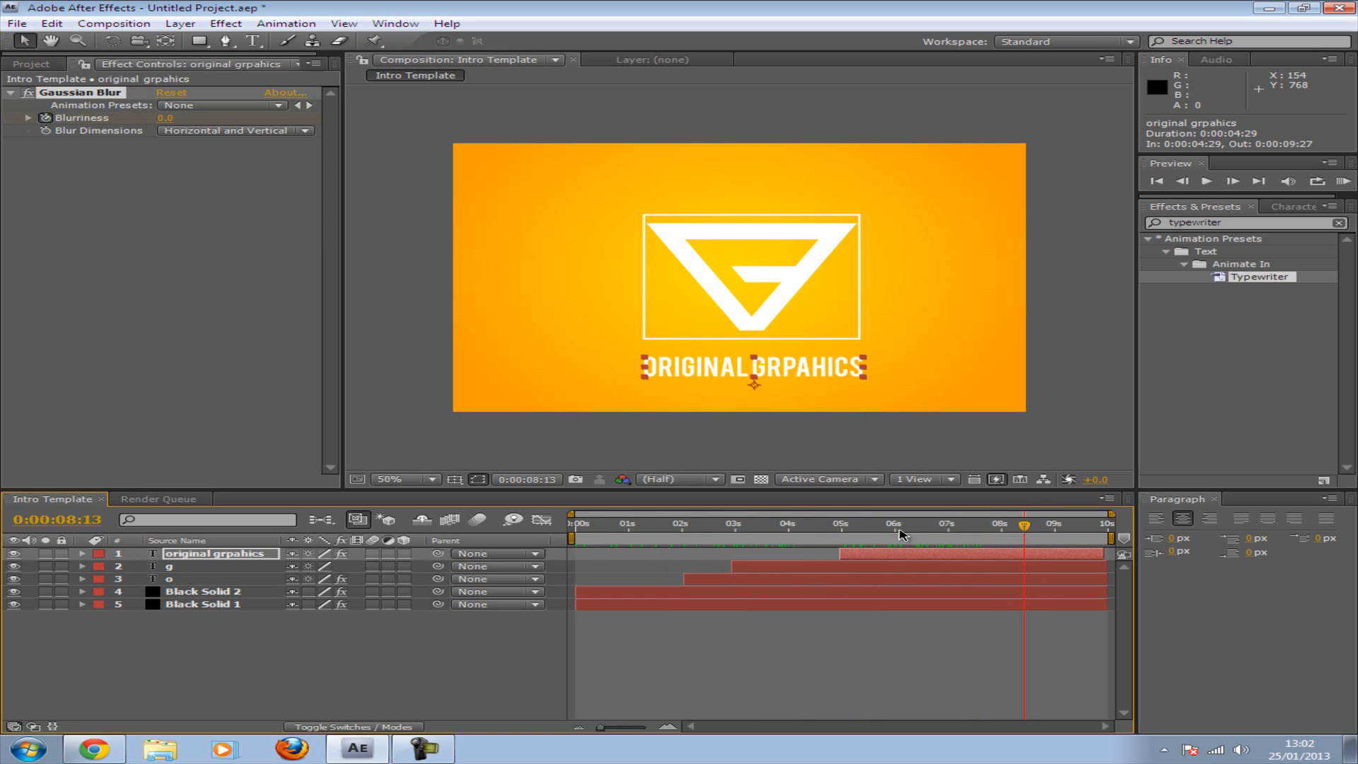
{"action": "left_click", "coordinate": [425, 665]}
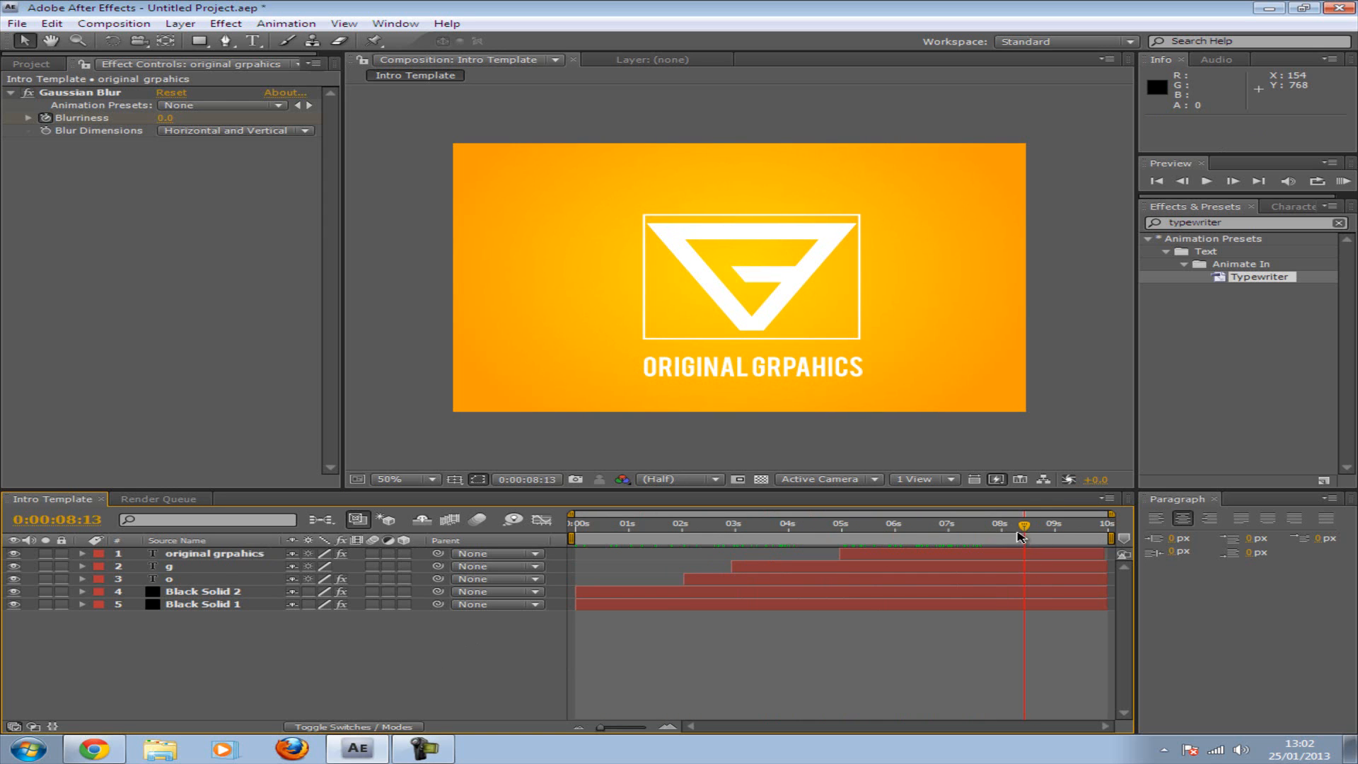
Step: At 0:00:08:07, create a white (FFFFFF) solid layer of 1080 x 720 px named White Solid 1
{"action": "mouse_move", "coordinate": [1033, 531]}
{"action": "left_mouse_down"}
{"action": "mouse_move", "coordinate": [1054, 532]}
{"action": "mouse_move", "coordinate": [1016, 530]}
{"action": "left_mouse_up"}
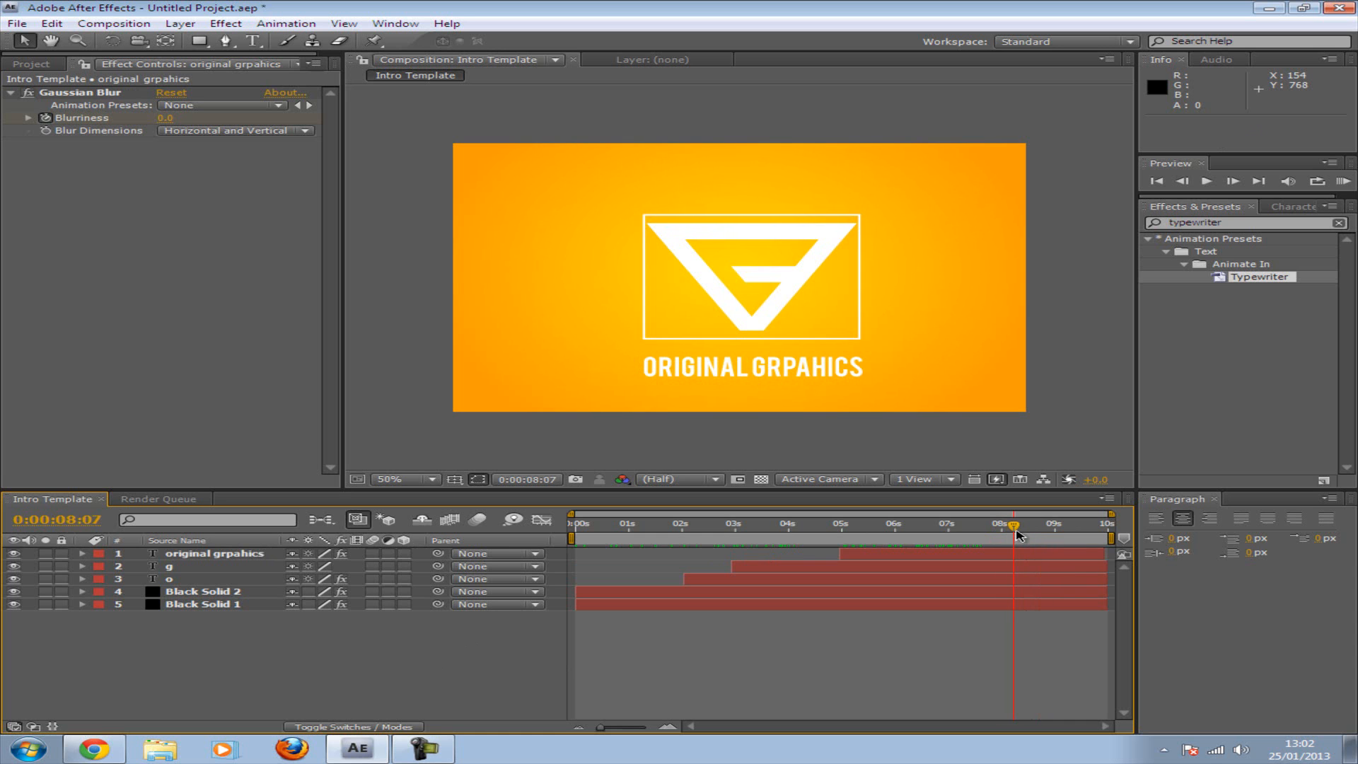
{"action": "left_click", "coordinate": [185, 25]}
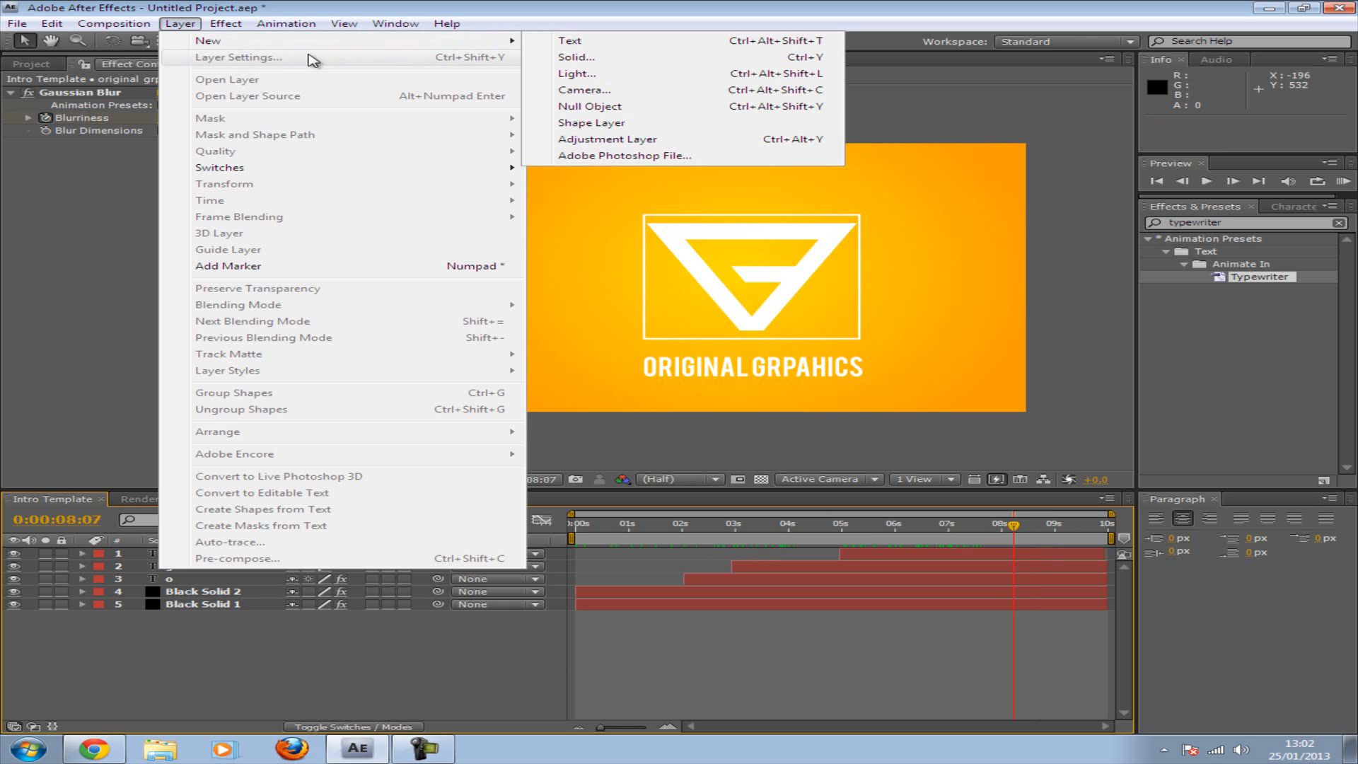
{"action": "mouse_move", "coordinate": [488, 44]}
{"action": "left_click", "coordinate": [606, 54]}
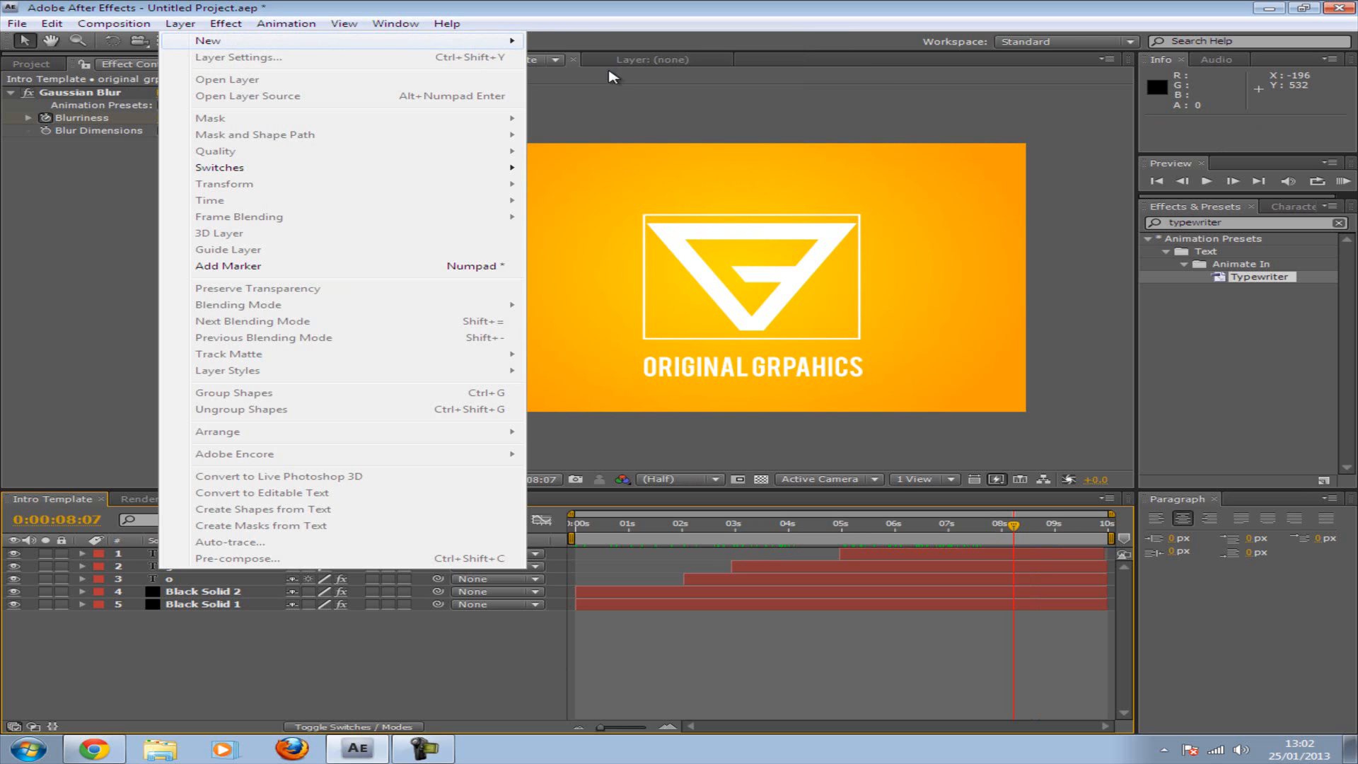
{"action": "left_click", "coordinate": [666, 466]}
{"action": "left_click_drag", "start_coordinate": [802, 495], "coordinate": [673, 324]}
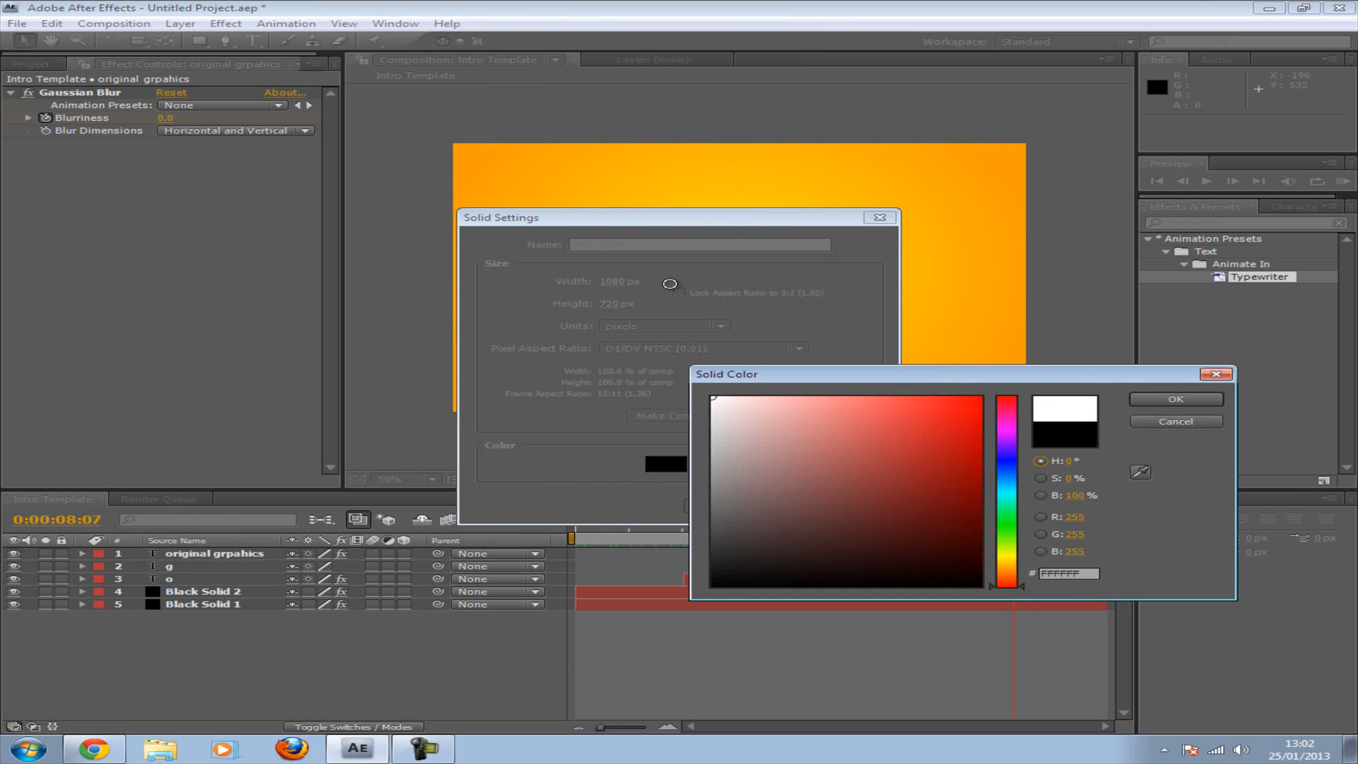
{"action": "left_click", "coordinate": [1170, 402]}
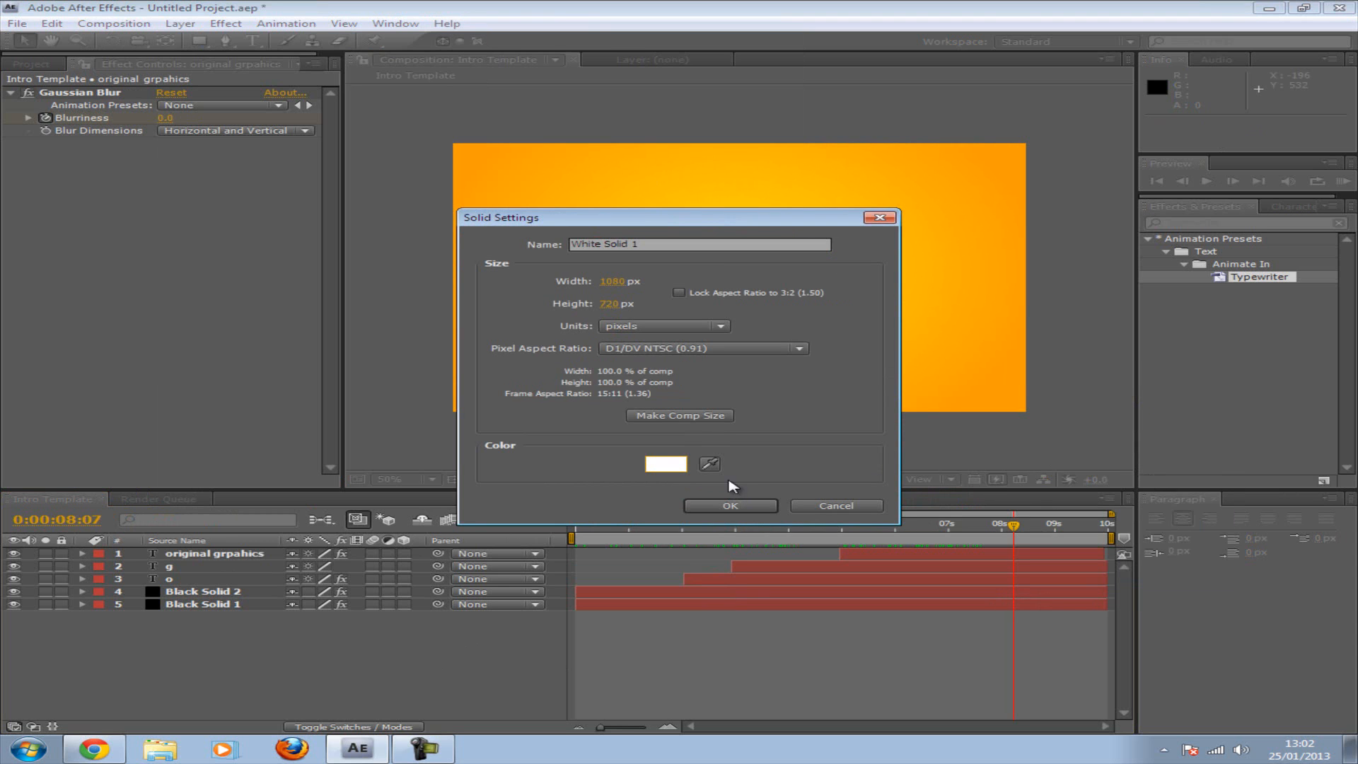
{"action": "left_click", "coordinate": [725, 505]}
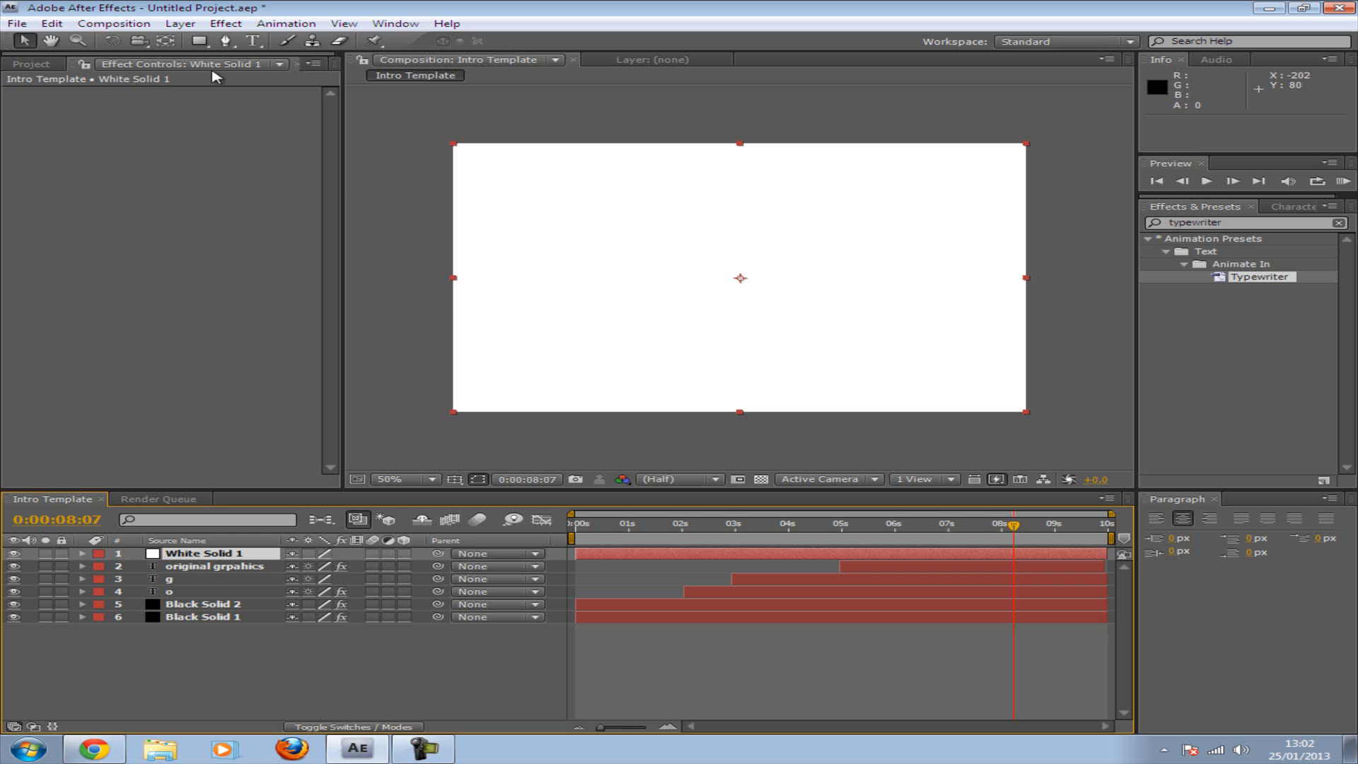
Step: Draw a thin horizontal rectangular mask about 1022 x 56 px on the white solid, crossing the upper part of the logo
{"action": "left_click", "coordinate": [201, 42]}
{"action": "left_click_drag", "start_coordinate": [201, 42], "coordinate": [225, 42]}
{"action": "left_click_drag", "start_coordinate": [484, 235], "coordinate": [1025, 255]}
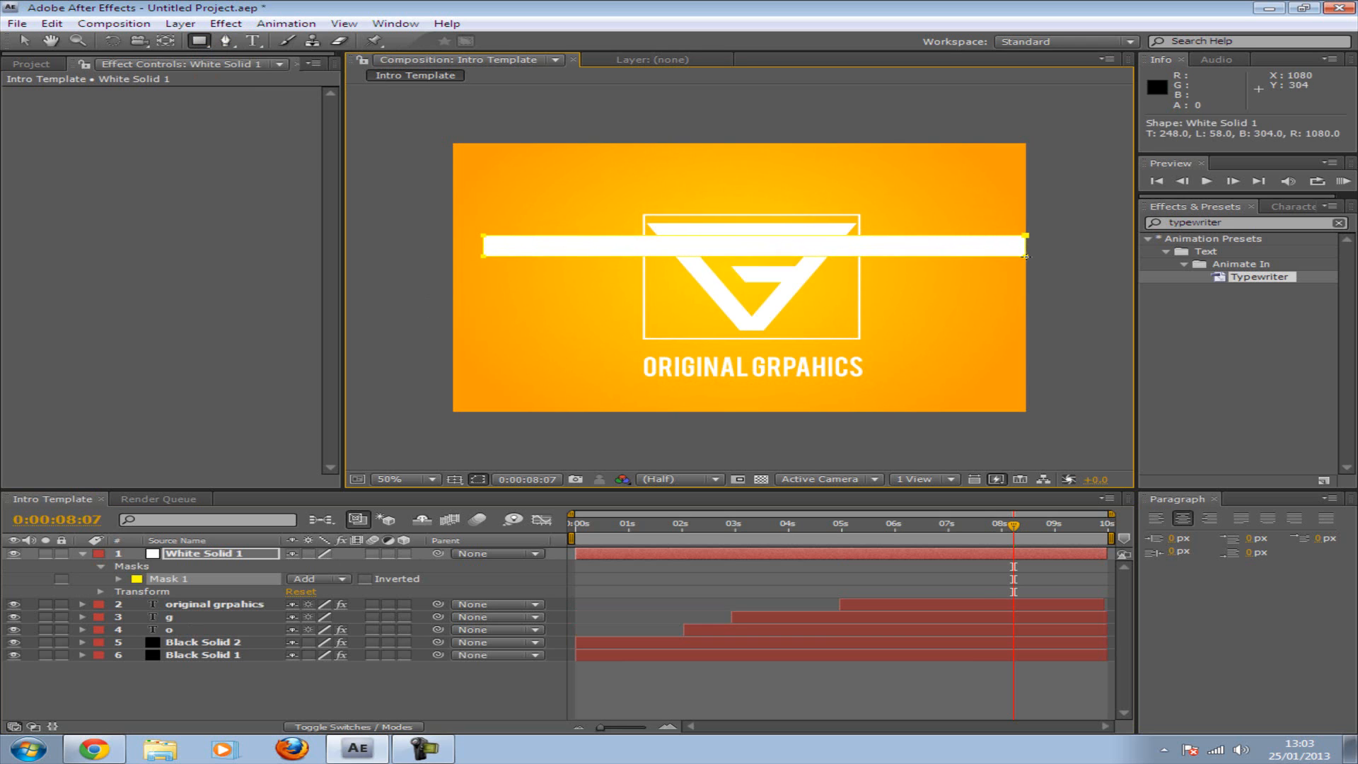
Step: Rotate the white strip about 49.2° and move it across the lower-left corner of the frame at about -86, 646
{"action": "left_click", "coordinate": [111, 41]}
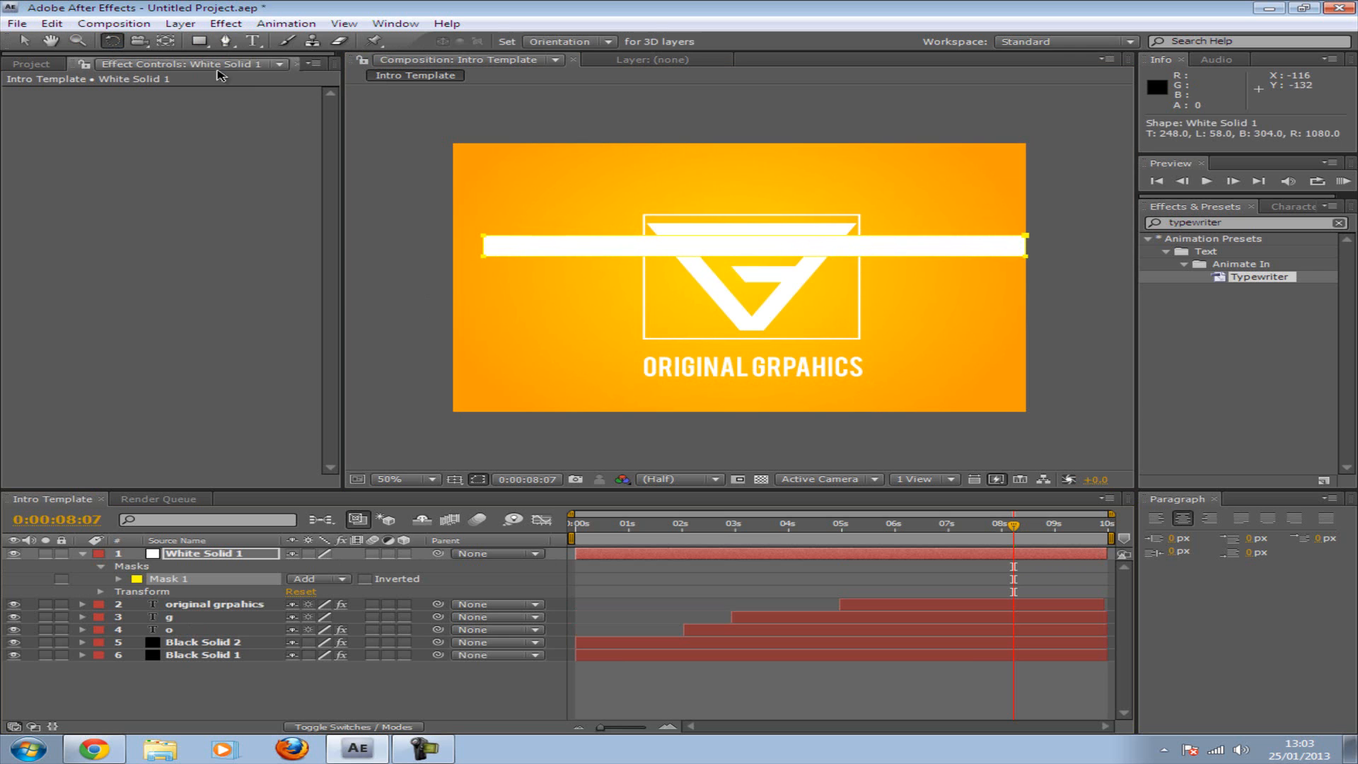
{"action": "left_click_drag", "start_coordinate": [1019, 239], "coordinate": [973, 396]}
{"action": "left_click", "coordinate": [27, 41]}
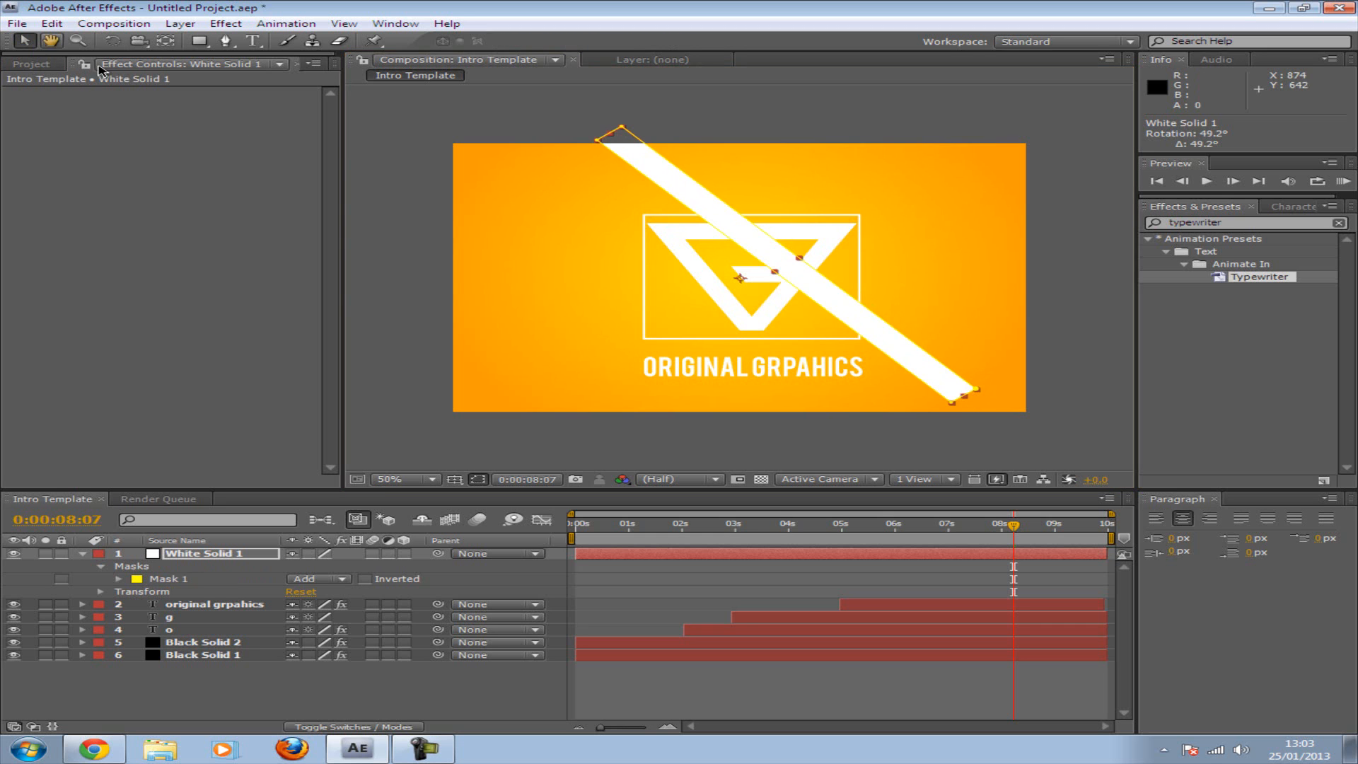
{"action": "left_click_drag", "start_coordinate": [875, 326], "coordinate": [514, 431]}
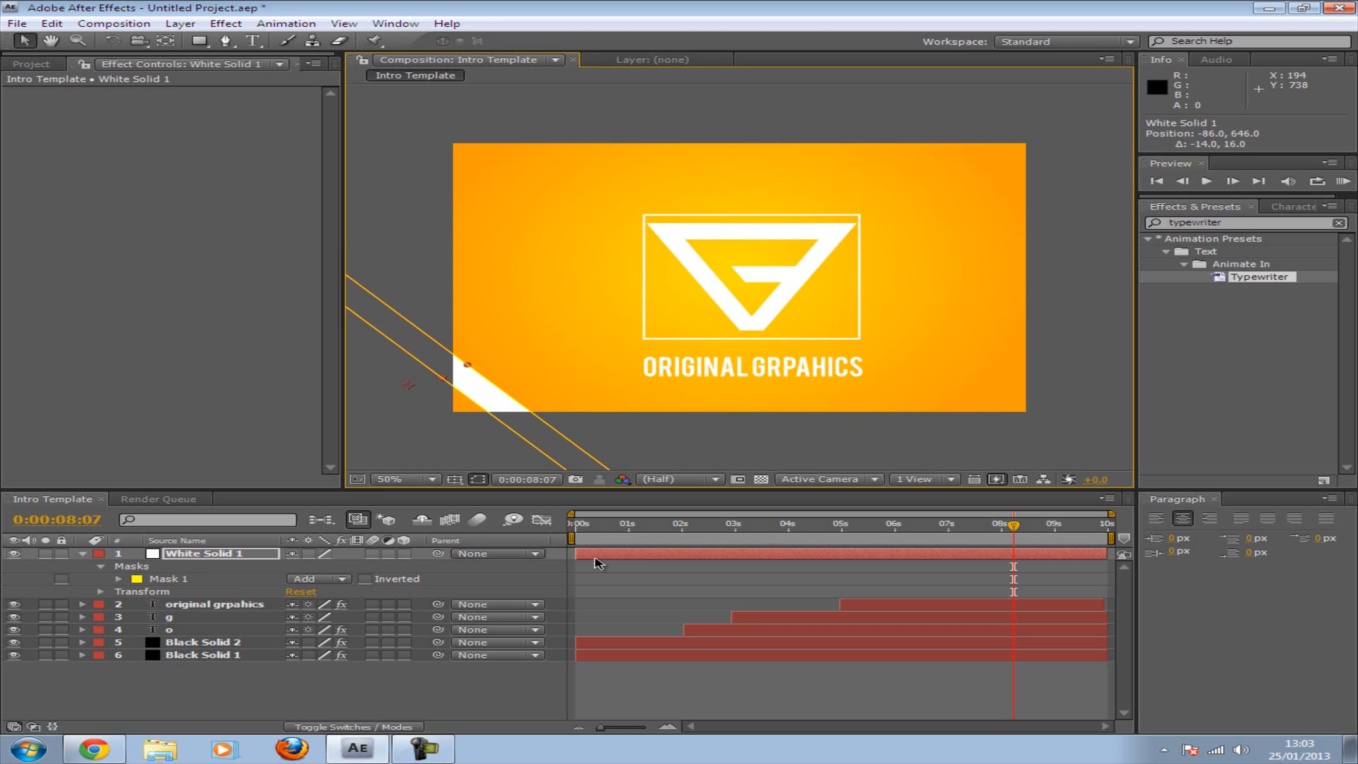
Step: Set the white strip layer's in point to 0:00:02:28
{"action": "left_click_drag", "start_coordinate": [575, 555], "coordinate": [933, 563]}
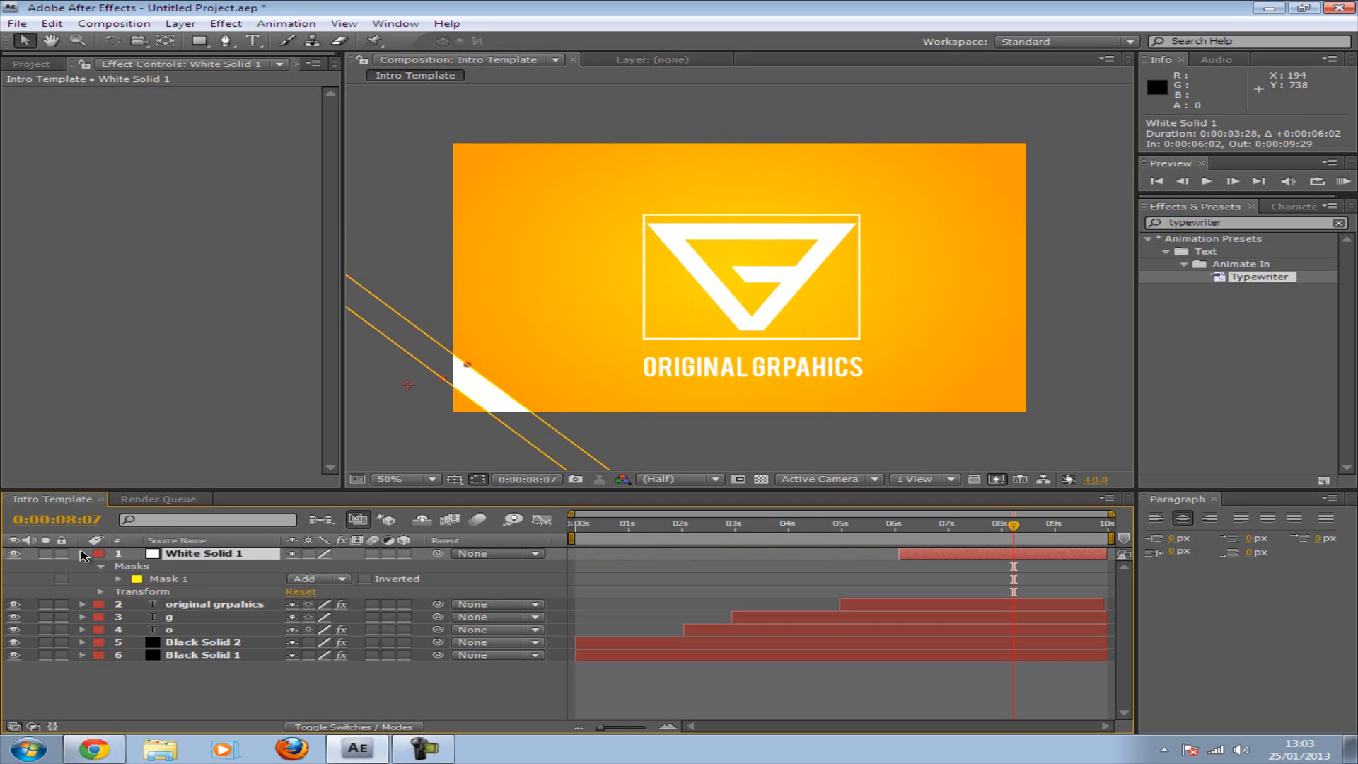
{"action": "left_click", "coordinate": [82, 554]}
{"action": "left_click_drag", "start_coordinate": [965, 555], "coordinate": [733, 554]}
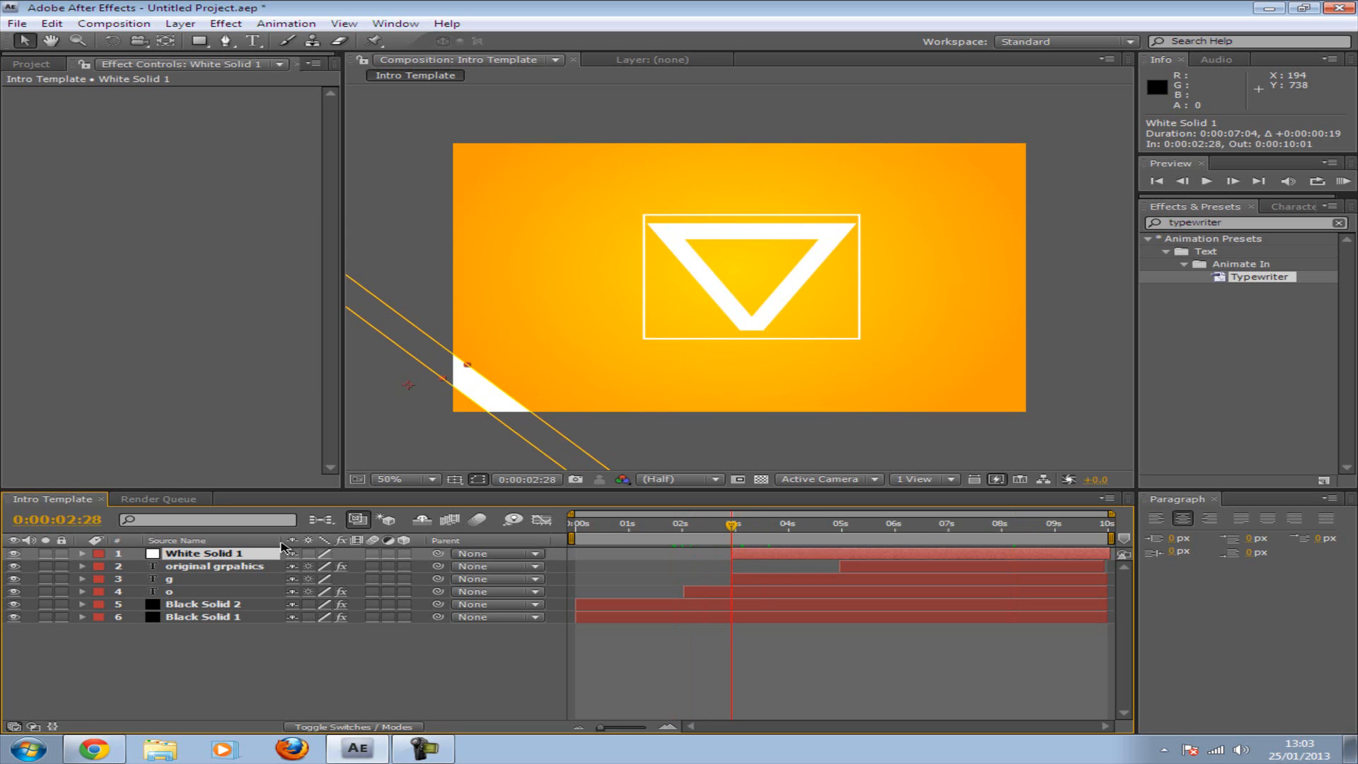
Step: Duplicate the strip layer and offset the copy up and right as a parallel diagonal stripe
{"action": "key", "text": "ctrl+d"}
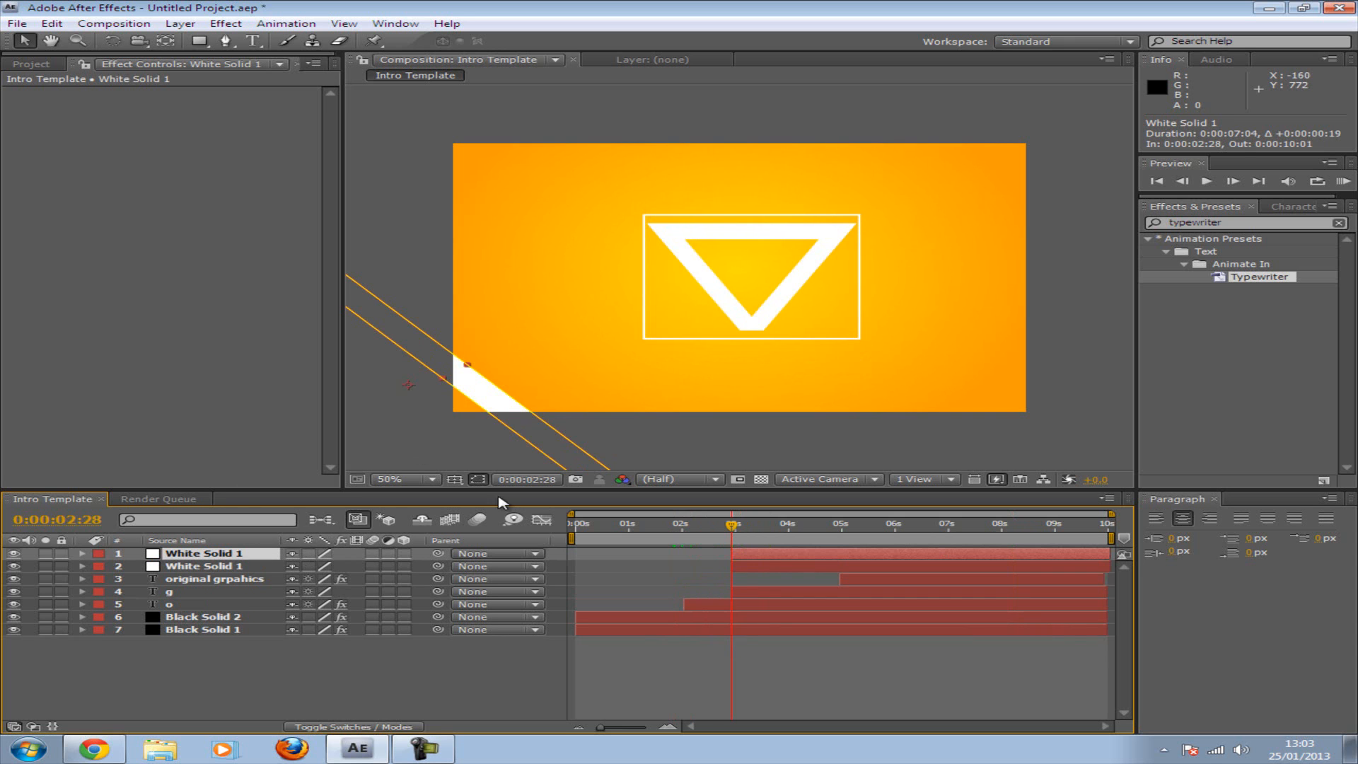
{"action": "left_click_drag", "start_coordinate": [519, 405], "coordinate": [550, 389]}
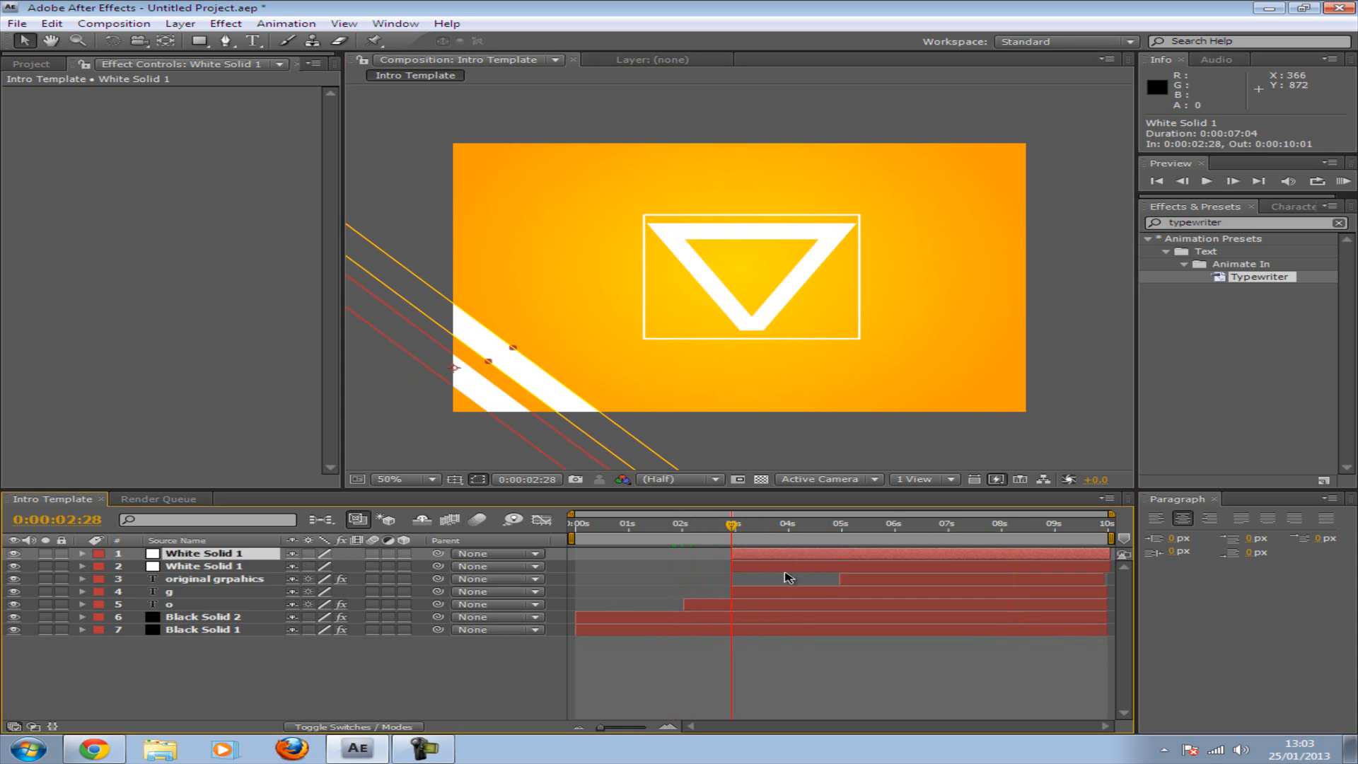
Step: Move the lower strip out of the frame to about -450, 250 and keyframe its Position at 0:00:02:28
{"action": "left_click", "coordinate": [749, 576]}
{"action": "left_click", "coordinate": [764, 569]}
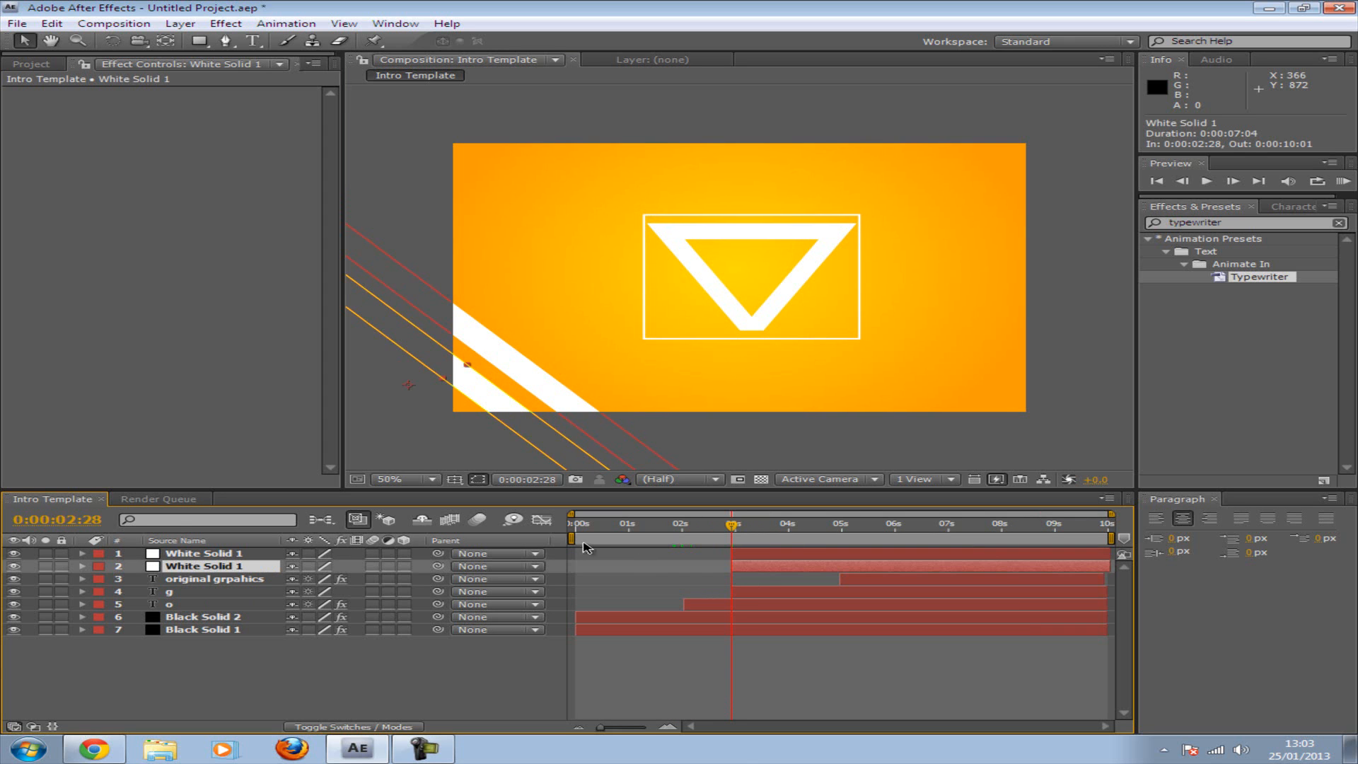
{"action": "left_click", "coordinate": [82, 566]}
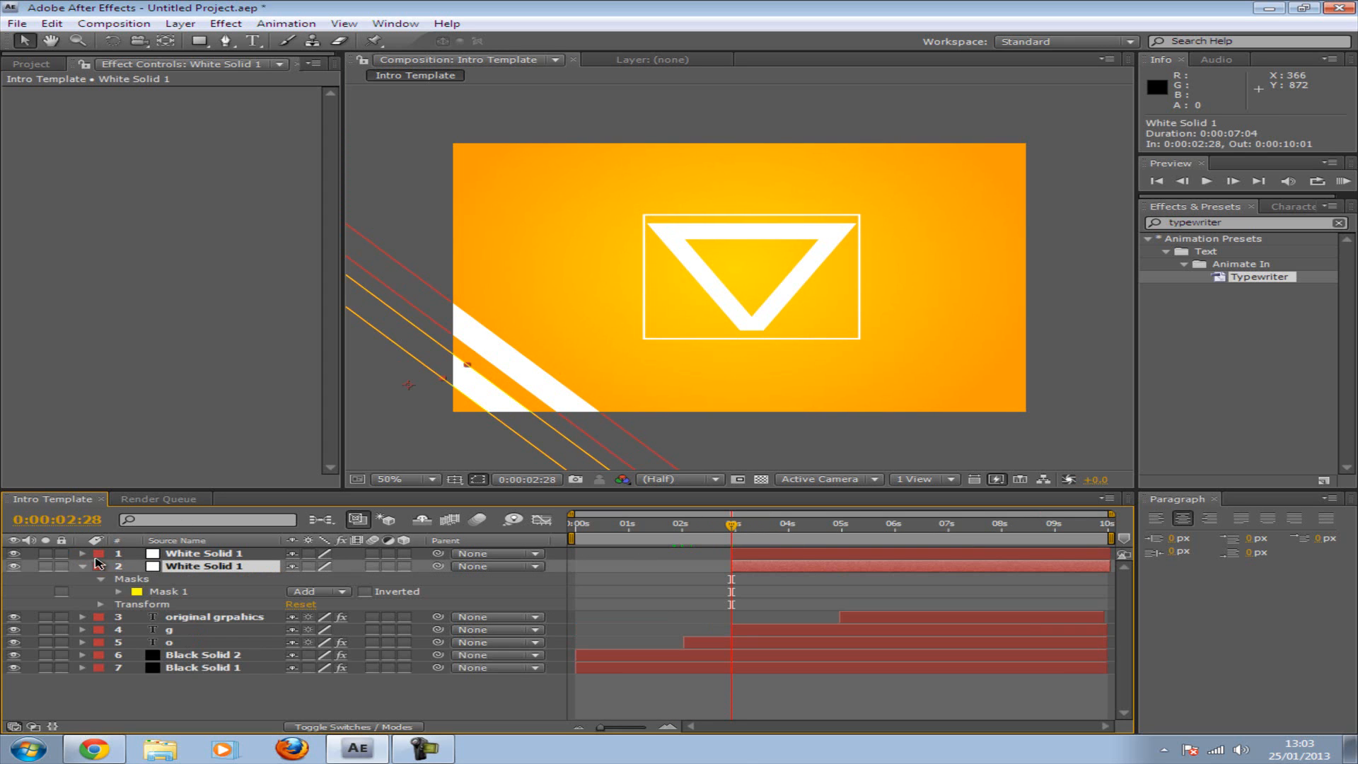
{"action": "left_click", "coordinate": [102, 604]}
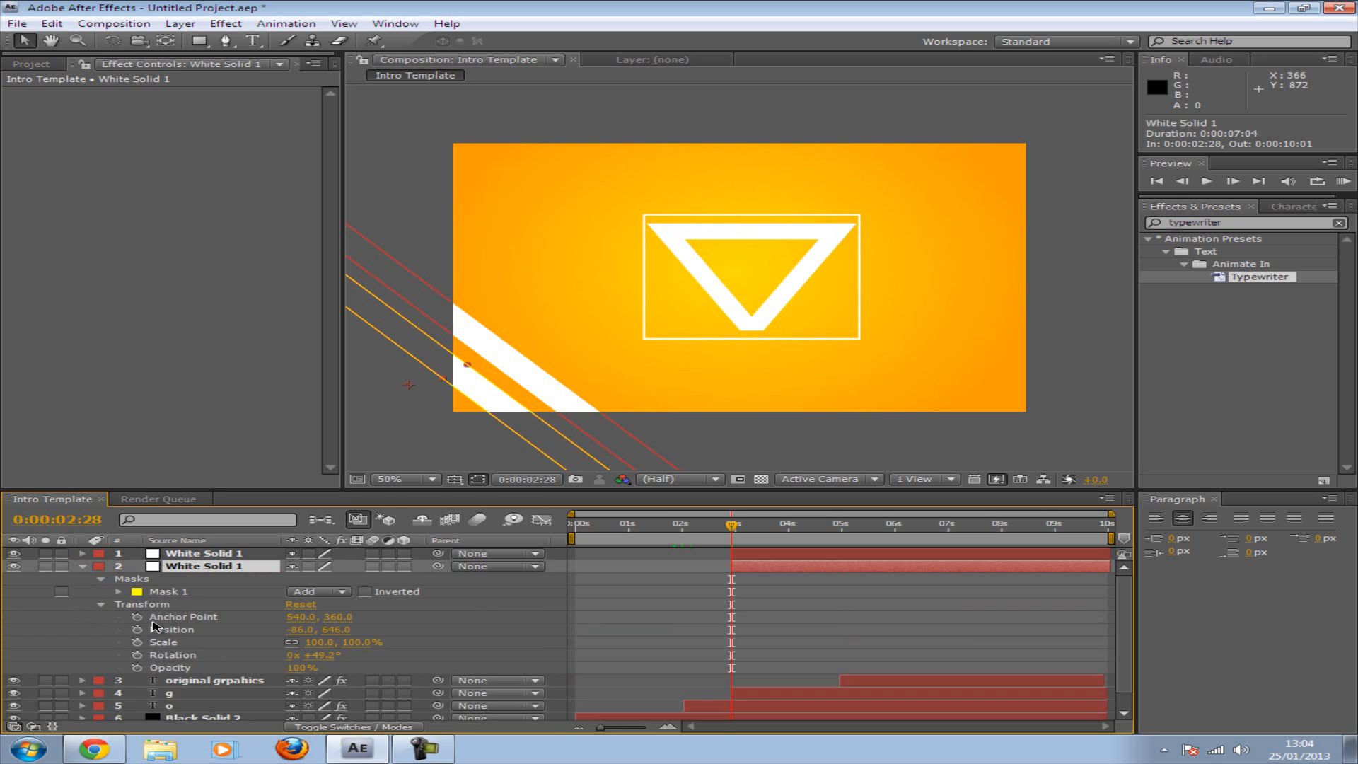
{"action": "left_click", "coordinate": [432, 479]}
{"action": "left_click", "coordinate": [419, 313]}
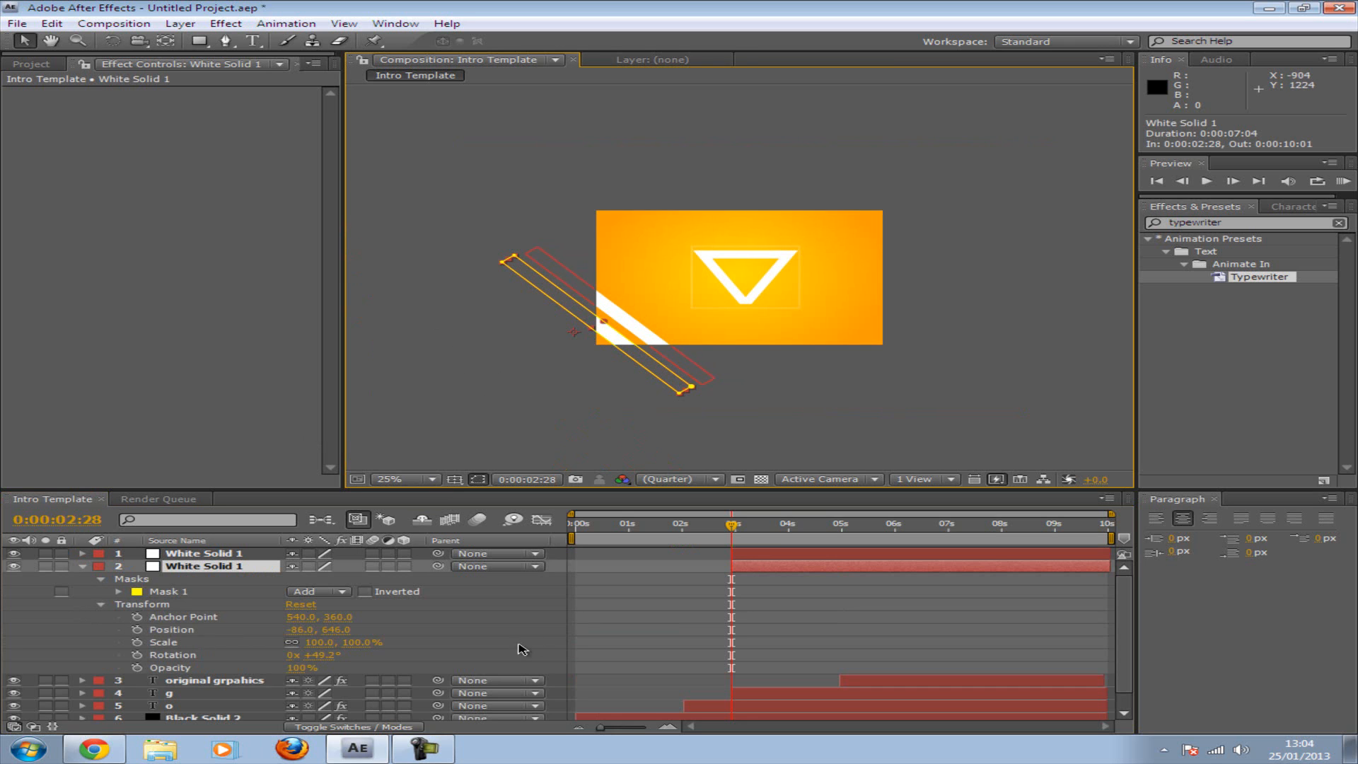
{"action": "left_click", "coordinate": [138, 629]}
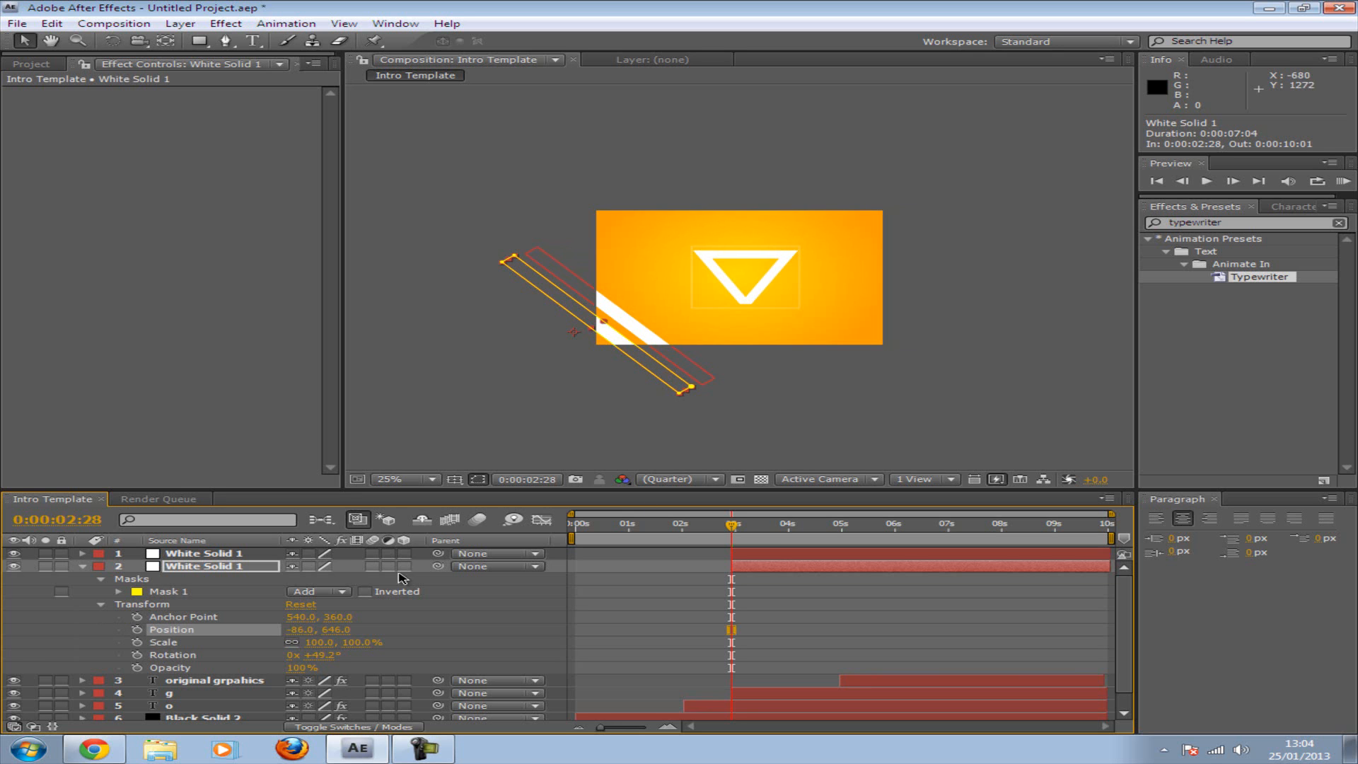
{"action": "left_click_drag", "start_coordinate": [619, 344], "coordinate": [524, 273]}
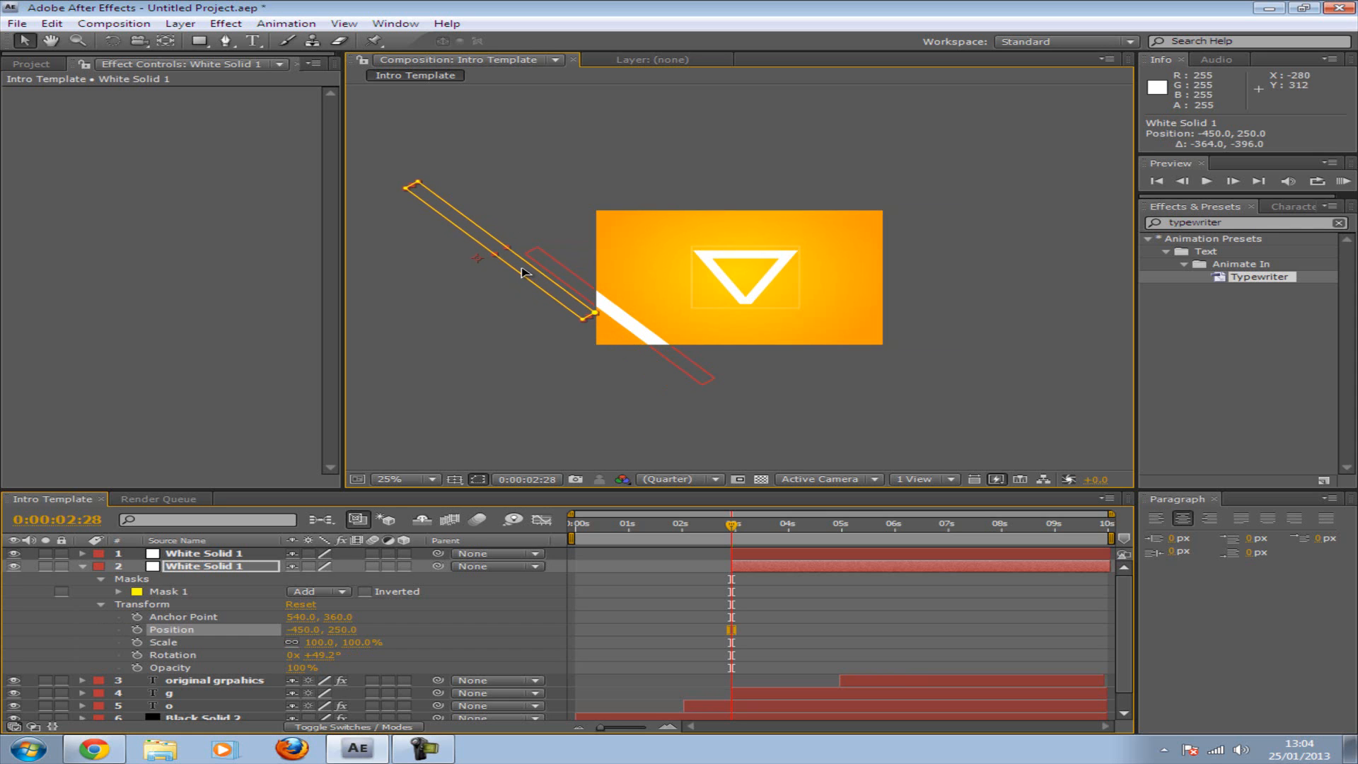
{"action": "left_click", "coordinate": [137, 630]}
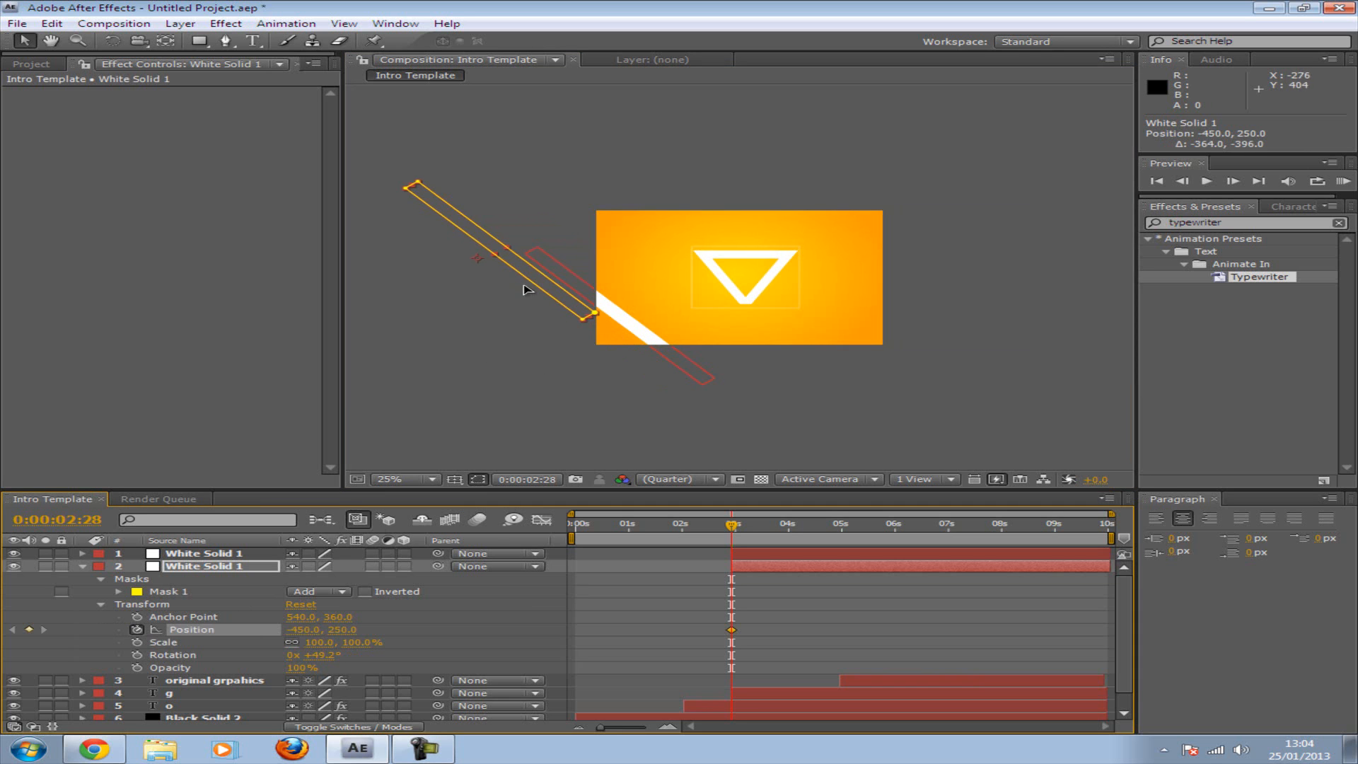
{"action": "left_click_drag", "start_coordinate": [539, 288], "coordinate": [627, 350]}
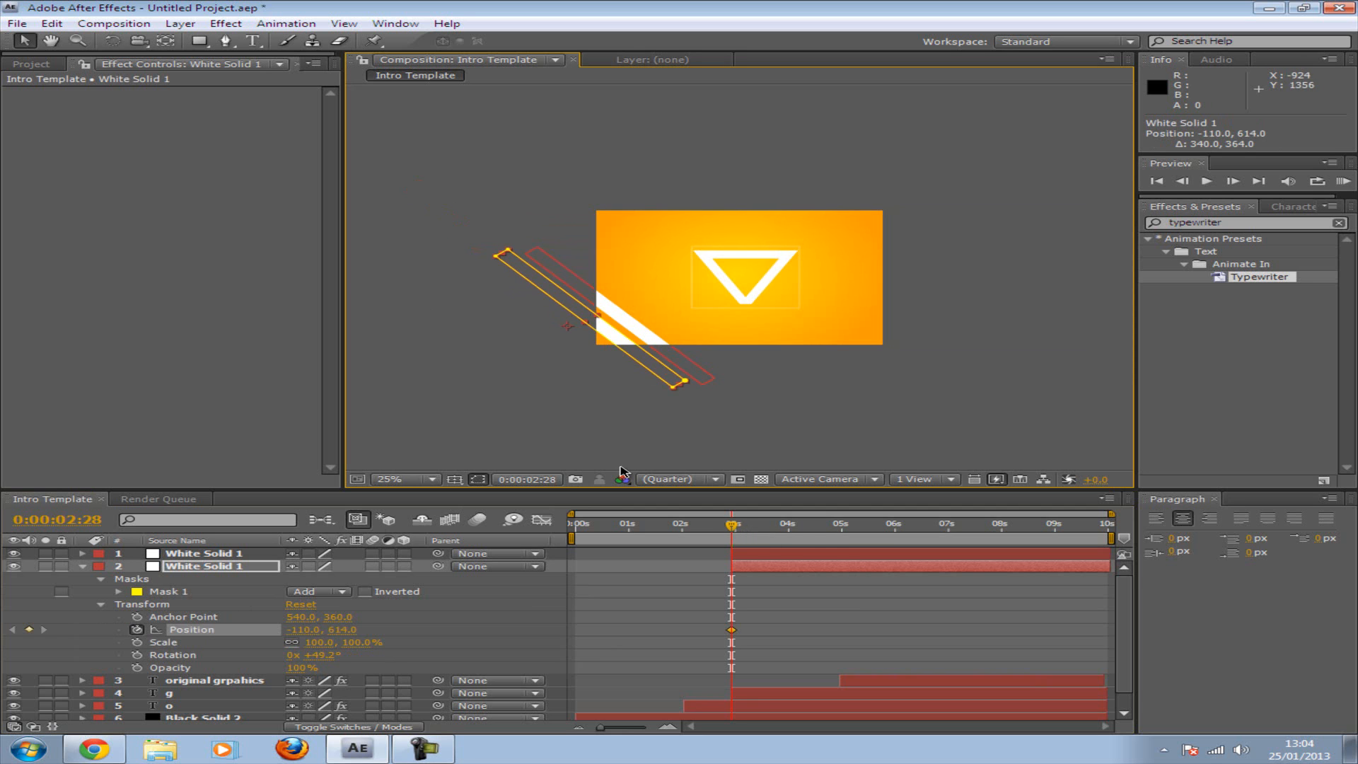
{"action": "left_click", "coordinate": [51, 23]}
{"action": "left_click", "coordinate": [78, 43]}
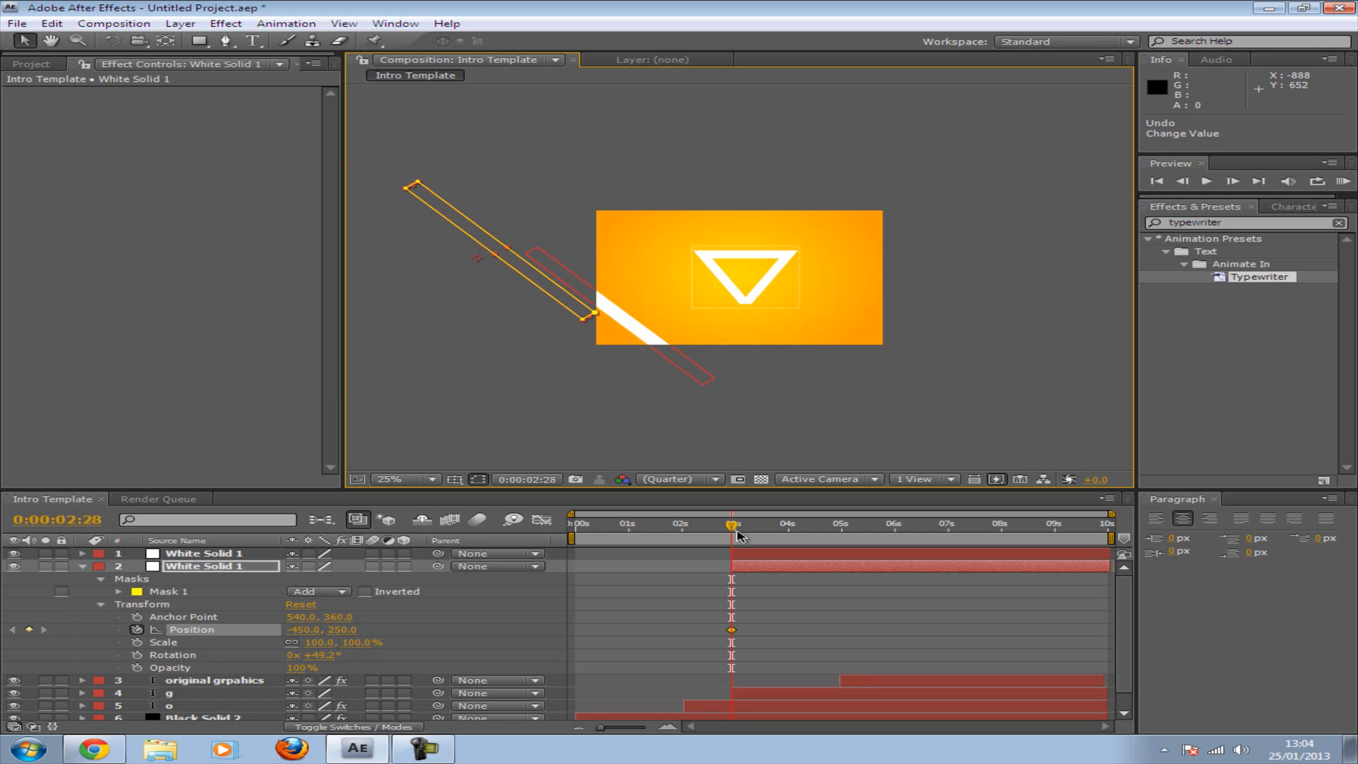
Step: At 0:00:04:00, move the lower strip back into the corner at about -162, 558
{"action": "left_click_drag", "start_coordinate": [732, 527], "coordinate": [790, 529]}
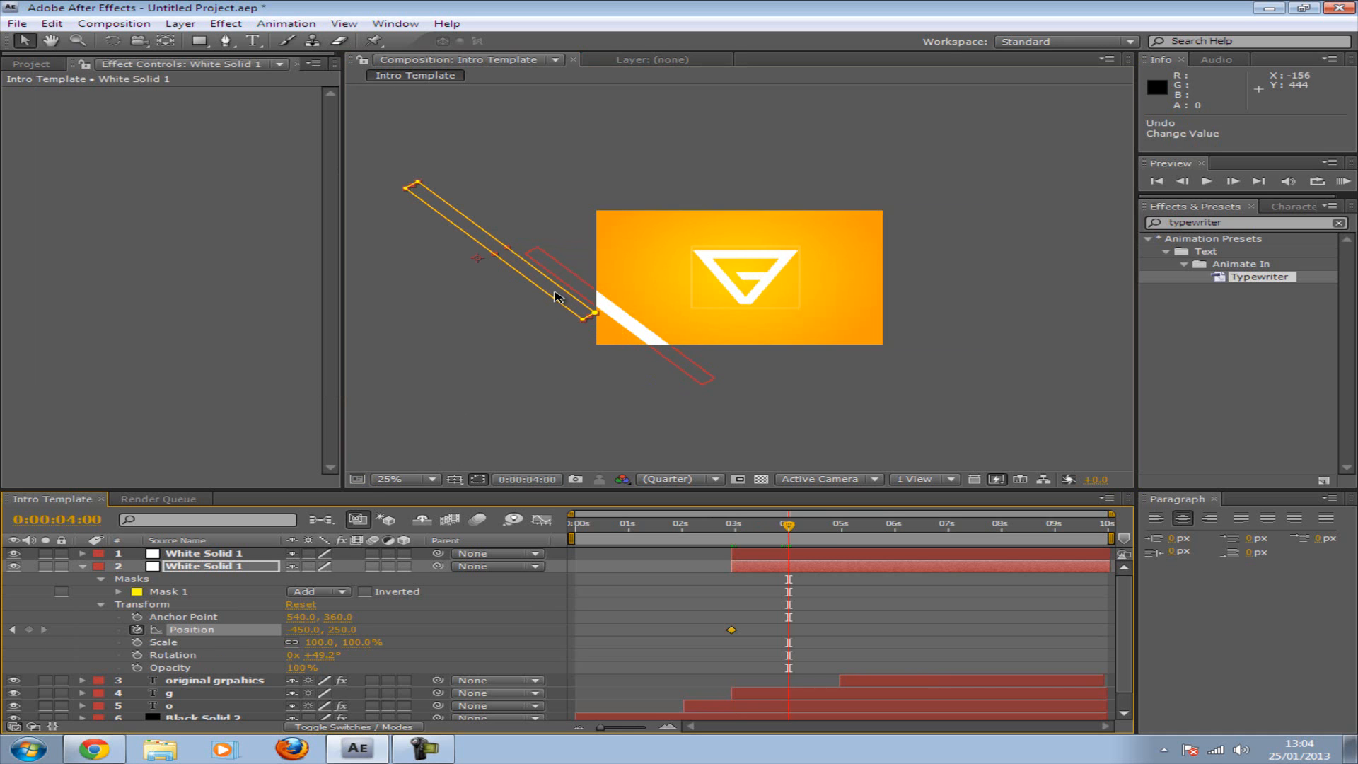
{"action": "left_click_drag", "start_coordinate": [556, 295], "coordinate": [631, 353]}
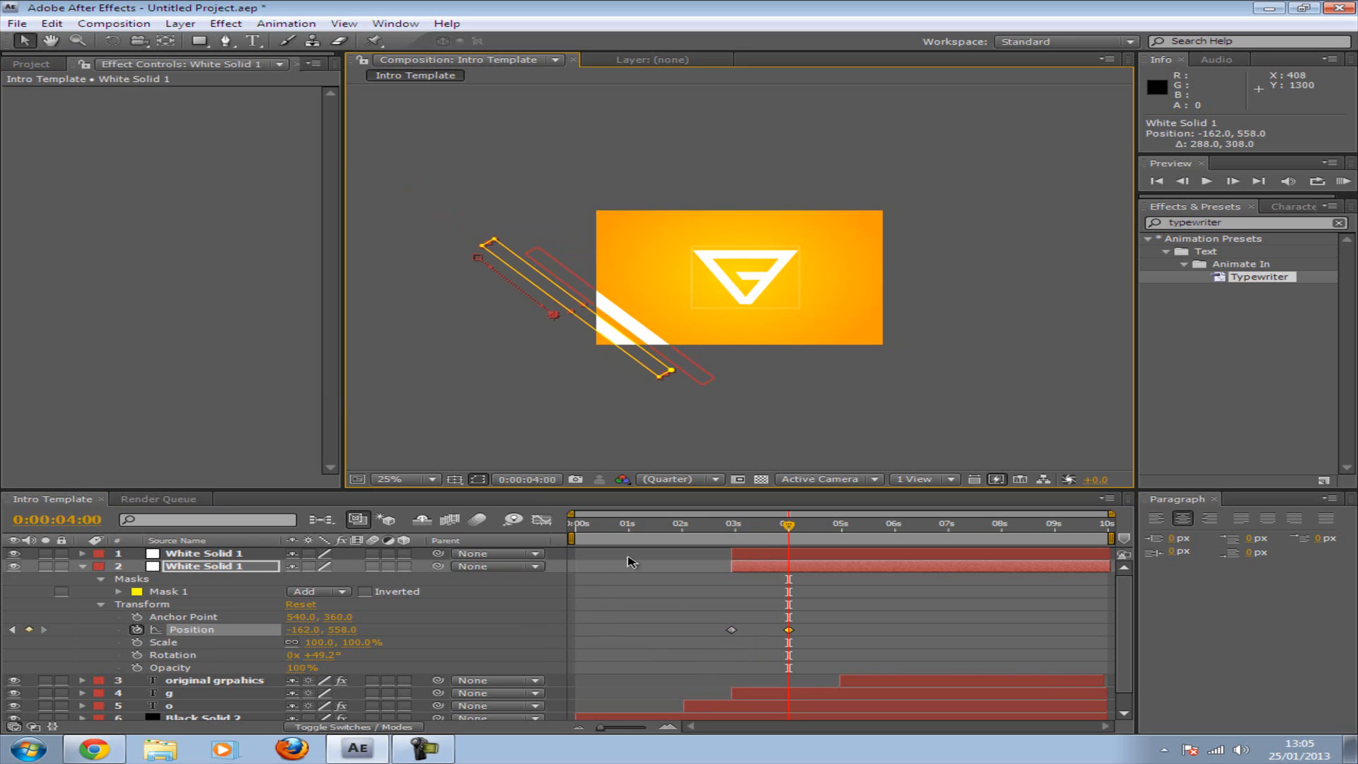
Step: Trim the upper strip layer to start at 0:00:04:00 and move the strip below the frame to about 508, 1144
{"action": "left_click", "coordinate": [231, 555]}
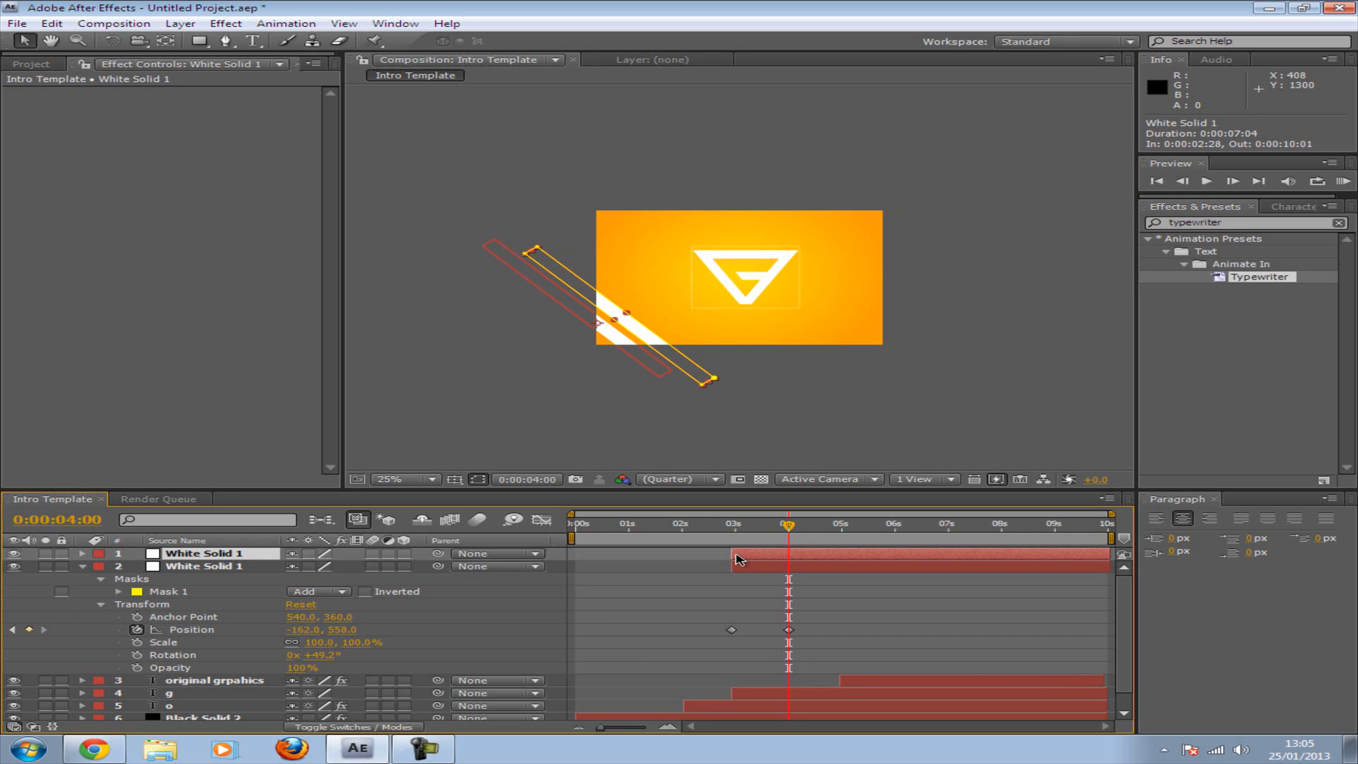
{"action": "left_click_drag", "start_coordinate": [730, 553], "coordinate": [787, 557]}
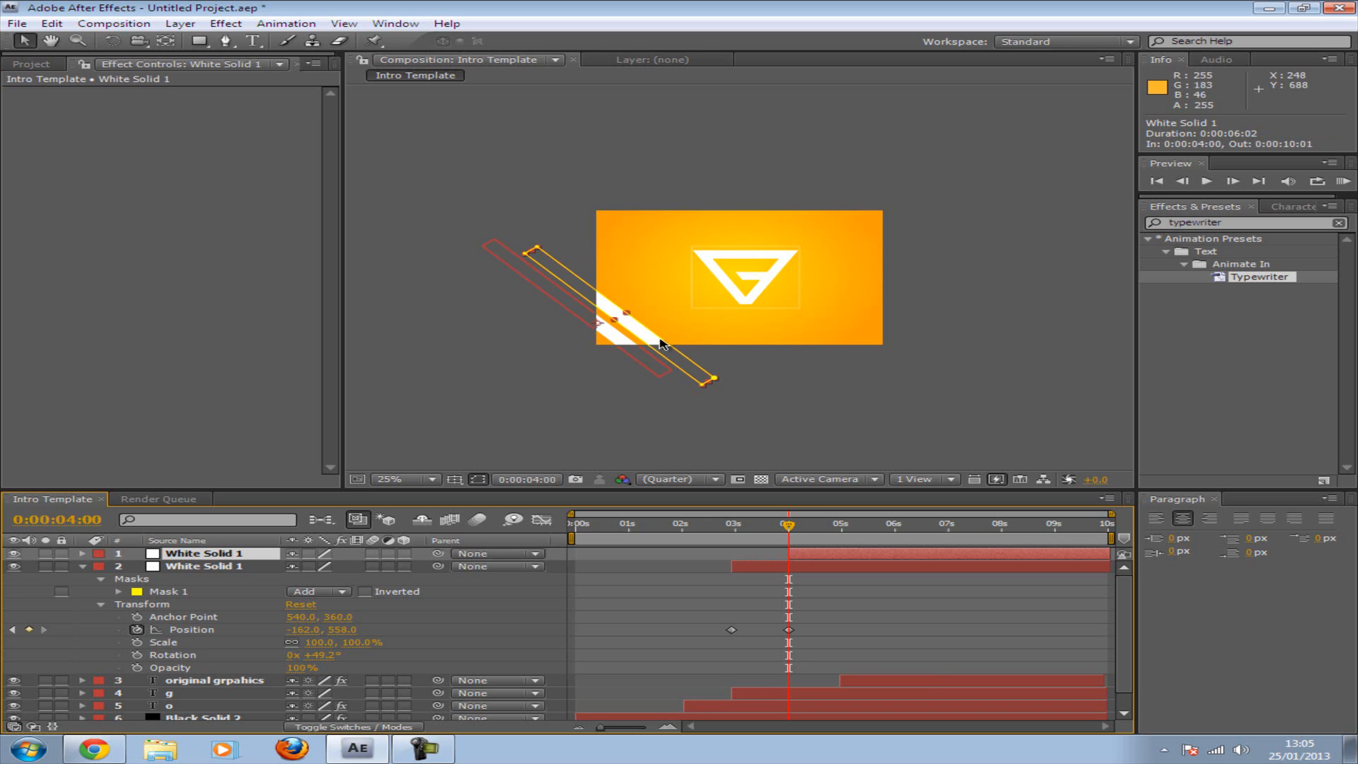
{"action": "left_click_drag", "start_coordinate": [656, 345], "coordinate": [795, 445]}
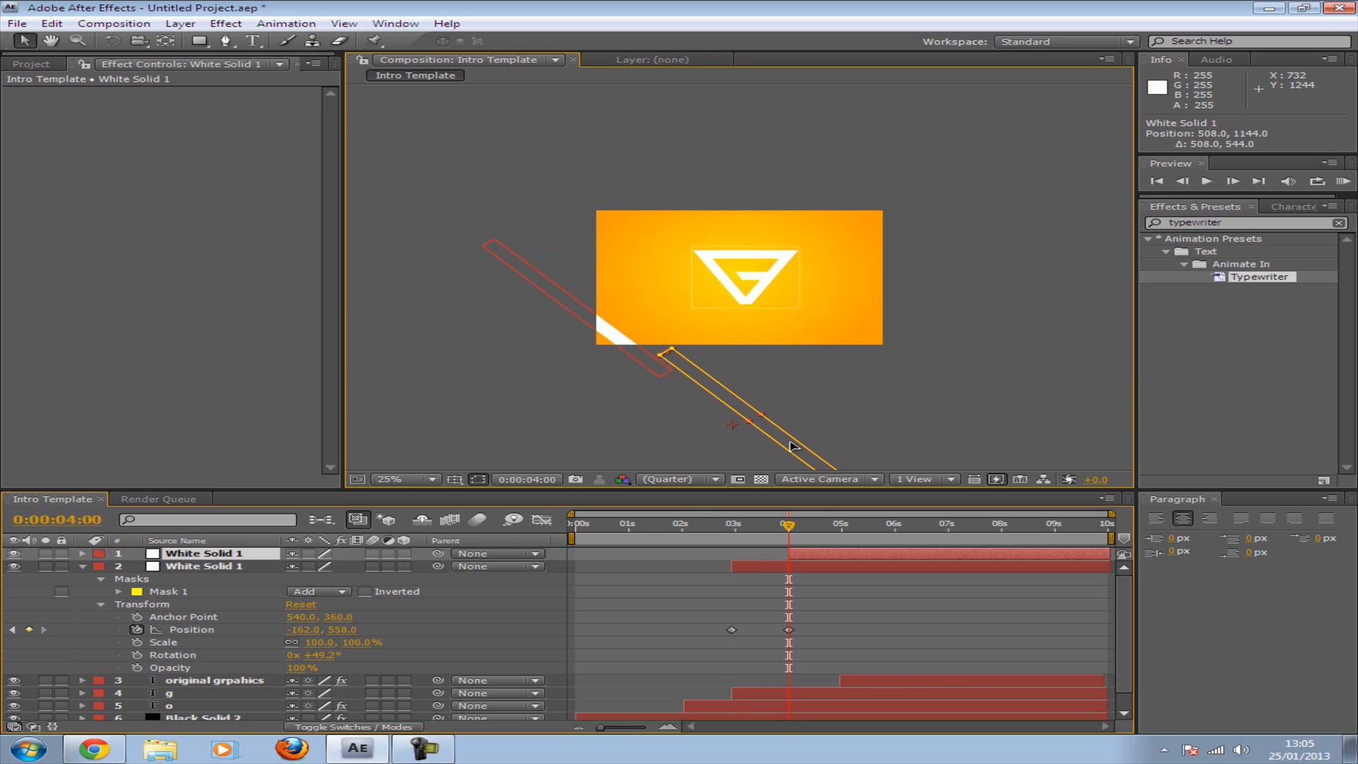
Step: Show the upper strip's transform properties and keyframe its Position at 0:00:04:00
{"action": "left_click", "coordinate": [82, 565]}
{"action": "left_click", "coordinate": [82, 566]}
{"action": "left_click", "coordinate": [82, 566]}
{"action": "left_click", "coordinate": [82, 553]}
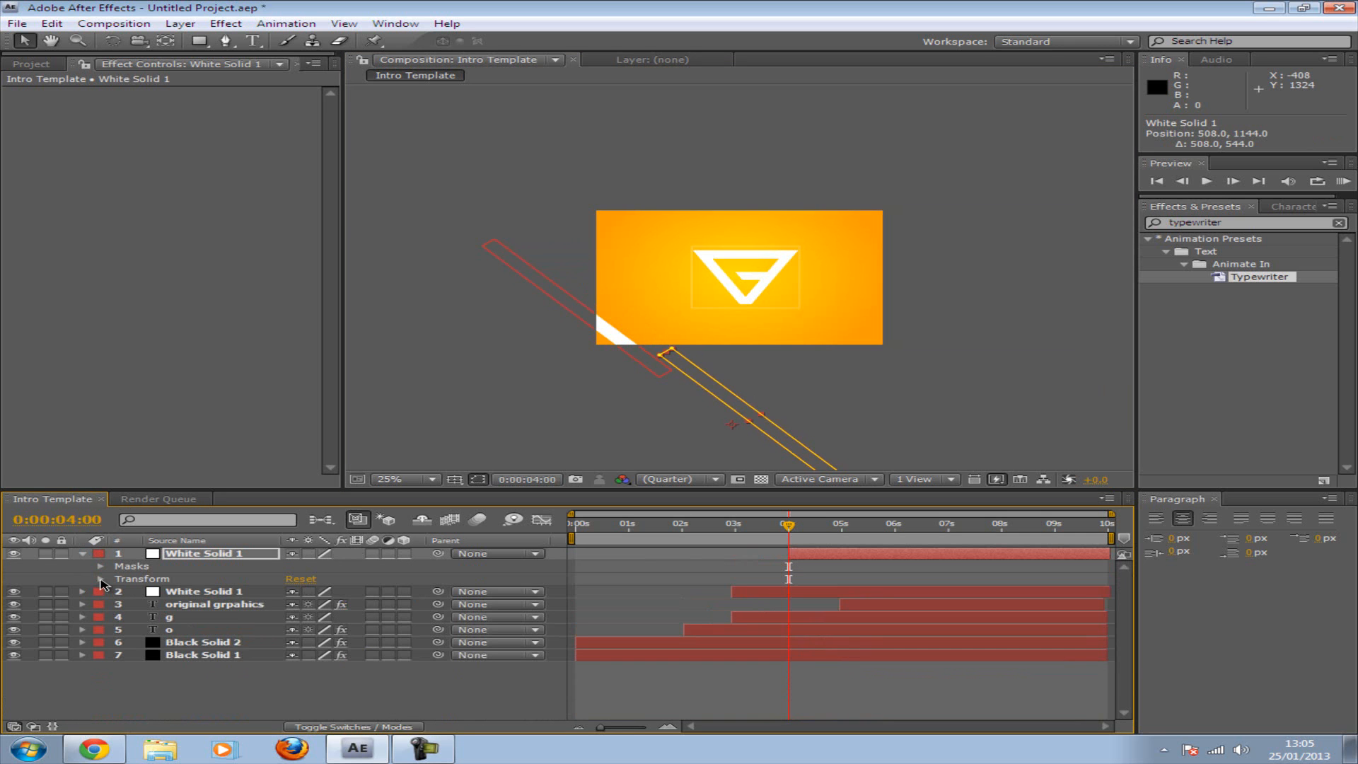
{"action": "left_click", "coordinate": [101, 579]}
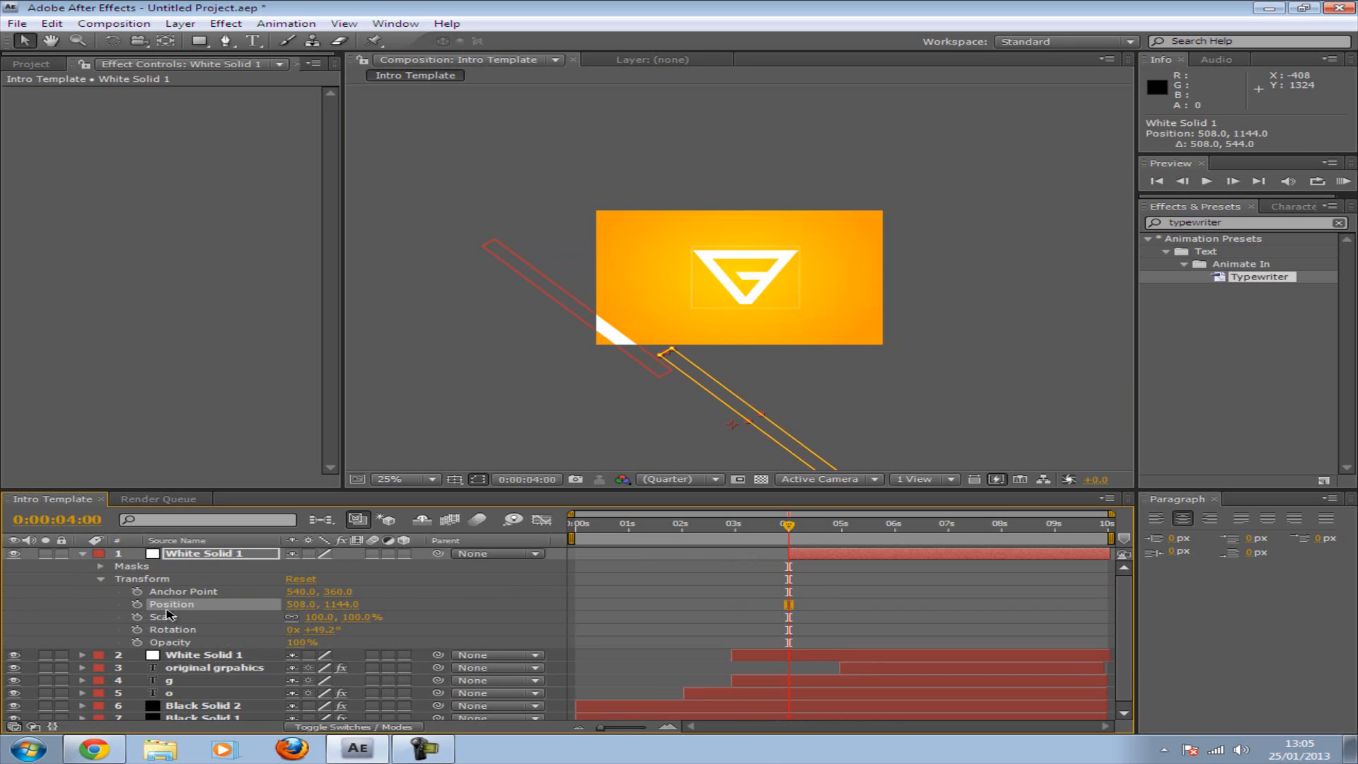
{"action": "left_click", "coordinate": [137, 605]}
Step: At 0:00:05:00, move the upper strip up into the corner at about 100, 704
{"action": "left_click_drag", "start_coordinate": [790, 531], "coordinate": [846, 537]}
{"action": "left_click_drag", "start_coordinate": [736, 399], "coordinate": [601, 303]}
{"action": "left_click", "coordinate": [52, 23]}
{"action": "left_click", "coordinate": [85, 31]}
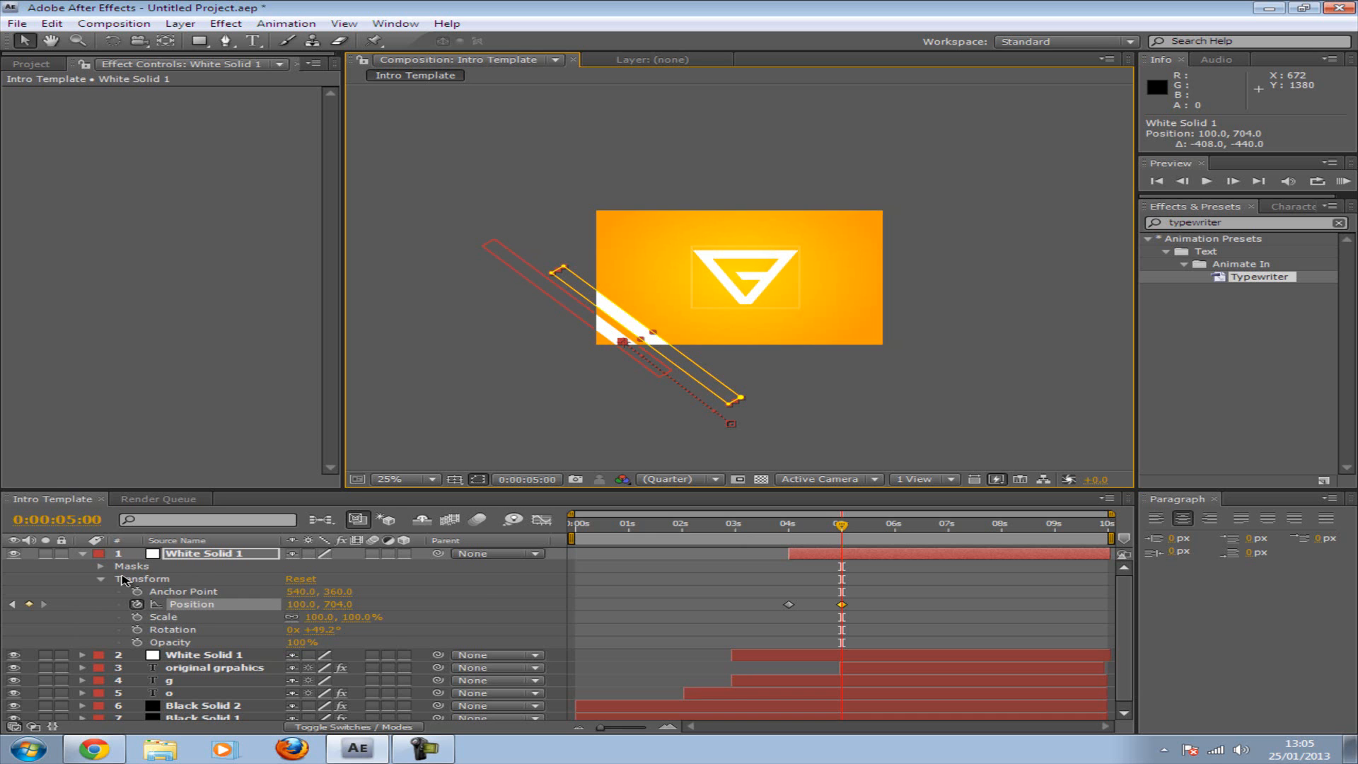
{"action": "left_click", "coordinate": [100, 579]}
Step: At 0:00:07:01, nudge the upper strip slightly up and left to about 80, 684 to add a slow-drift Position keyframe
{"action": "mouse_move", "coordinate": [845, 529]}
{"action": "left_mouse_down"}
{"action": "mouse_move", "coordinate": [575, 527]}
{"action": "mouse_move", "coordinate": [848, 543]}
{"action": "left_mouse_up"}
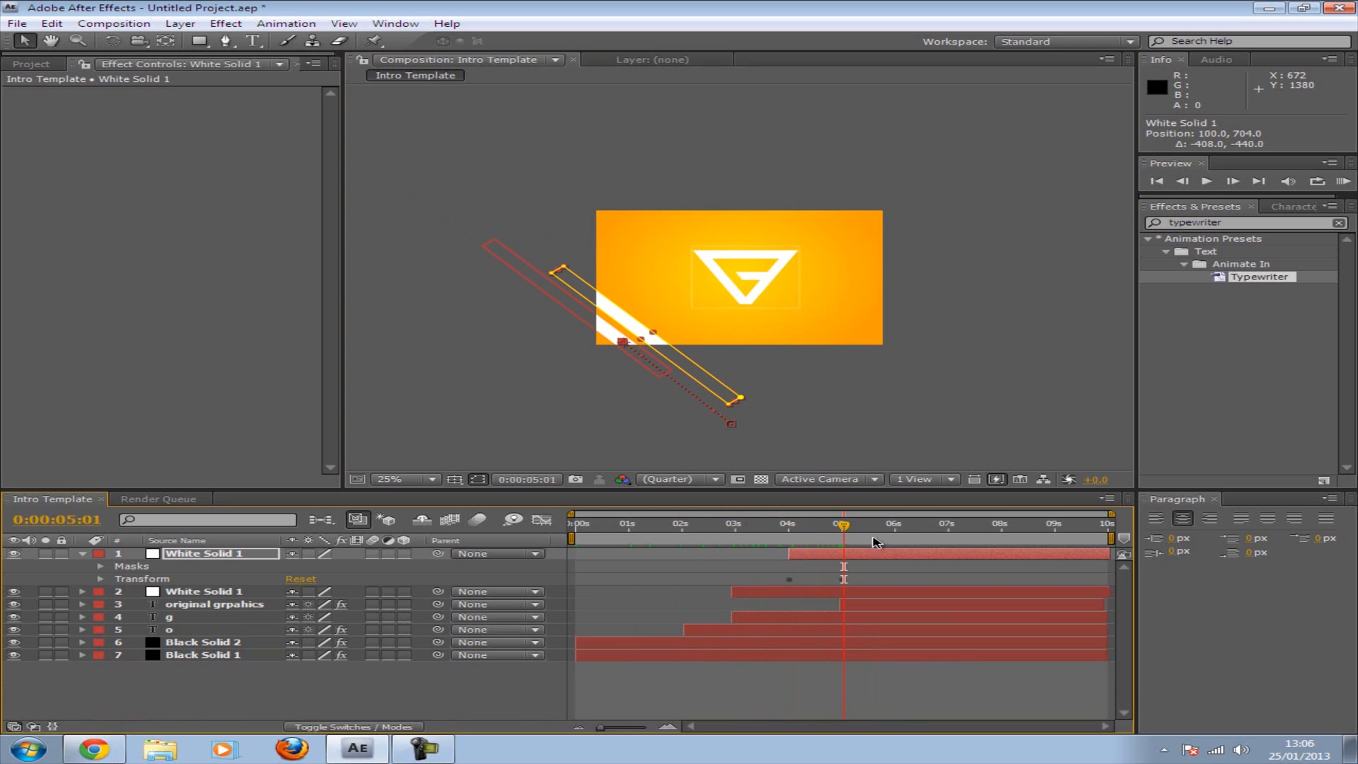
{"action": "left_click_drag", "start_coordinate": [846, 532], "coordinate": [953, 532]}
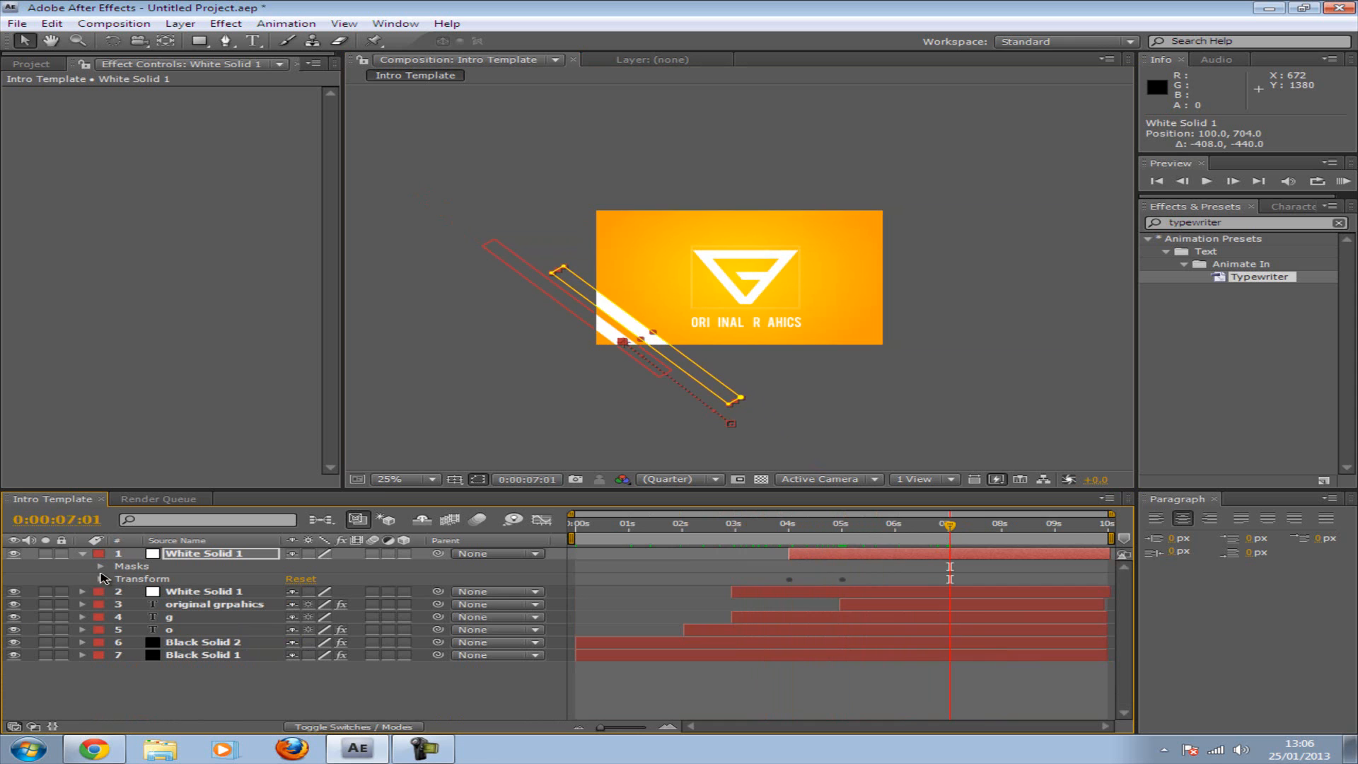
{"action": "left_click", "coordinate": [106, 582]}
{"action": "left_click", "coordinate": [104, 580]}
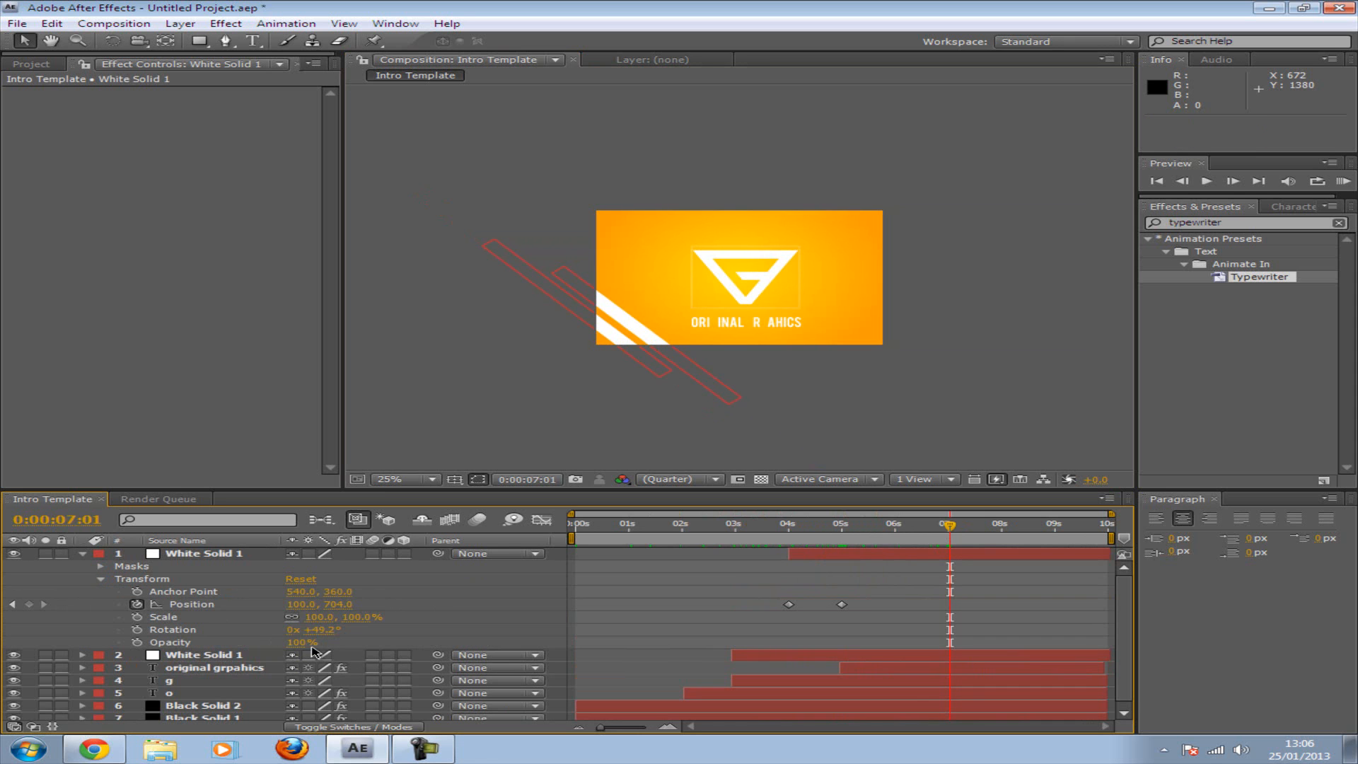
{"action": "left_click", "coordinate": [199, 555]}
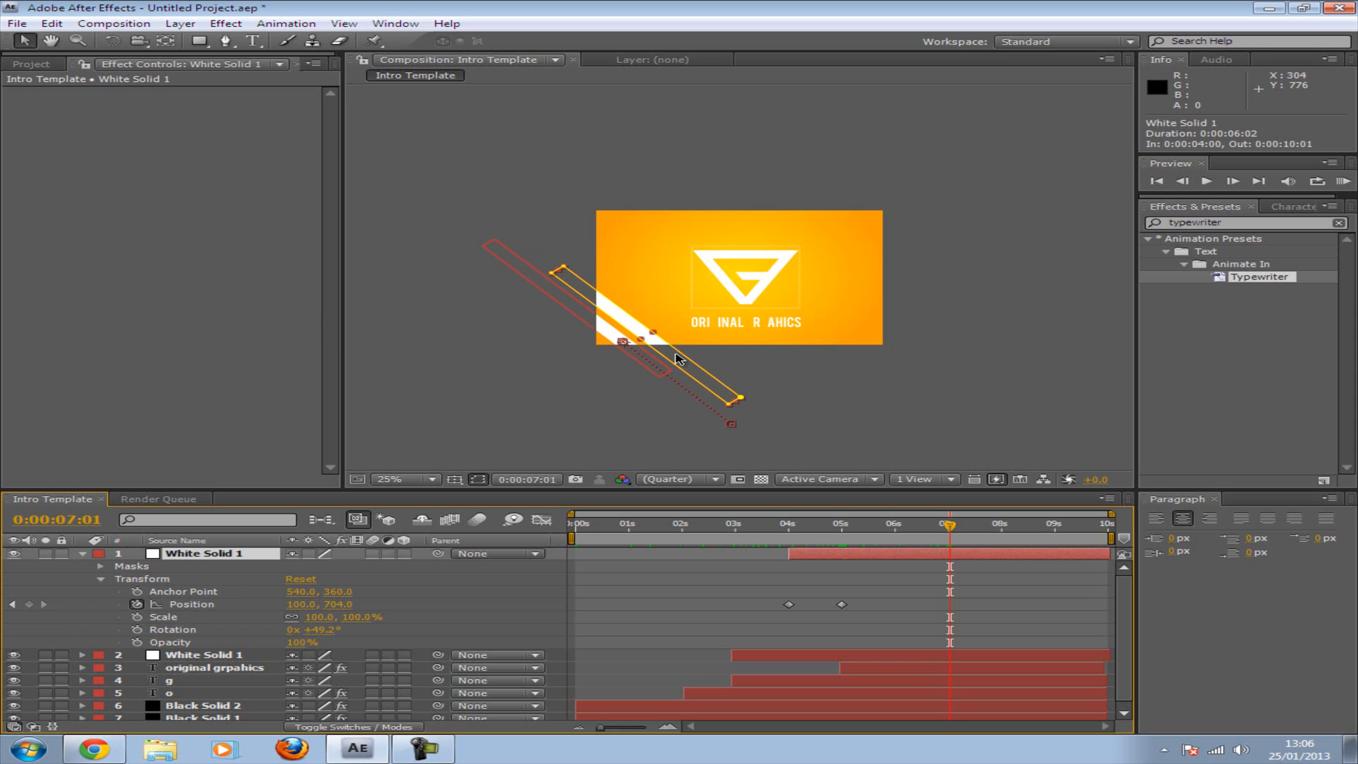
{"action": "left_click_drag", "start_coordinate": [665, 353], "coordinate": [658, 349]}
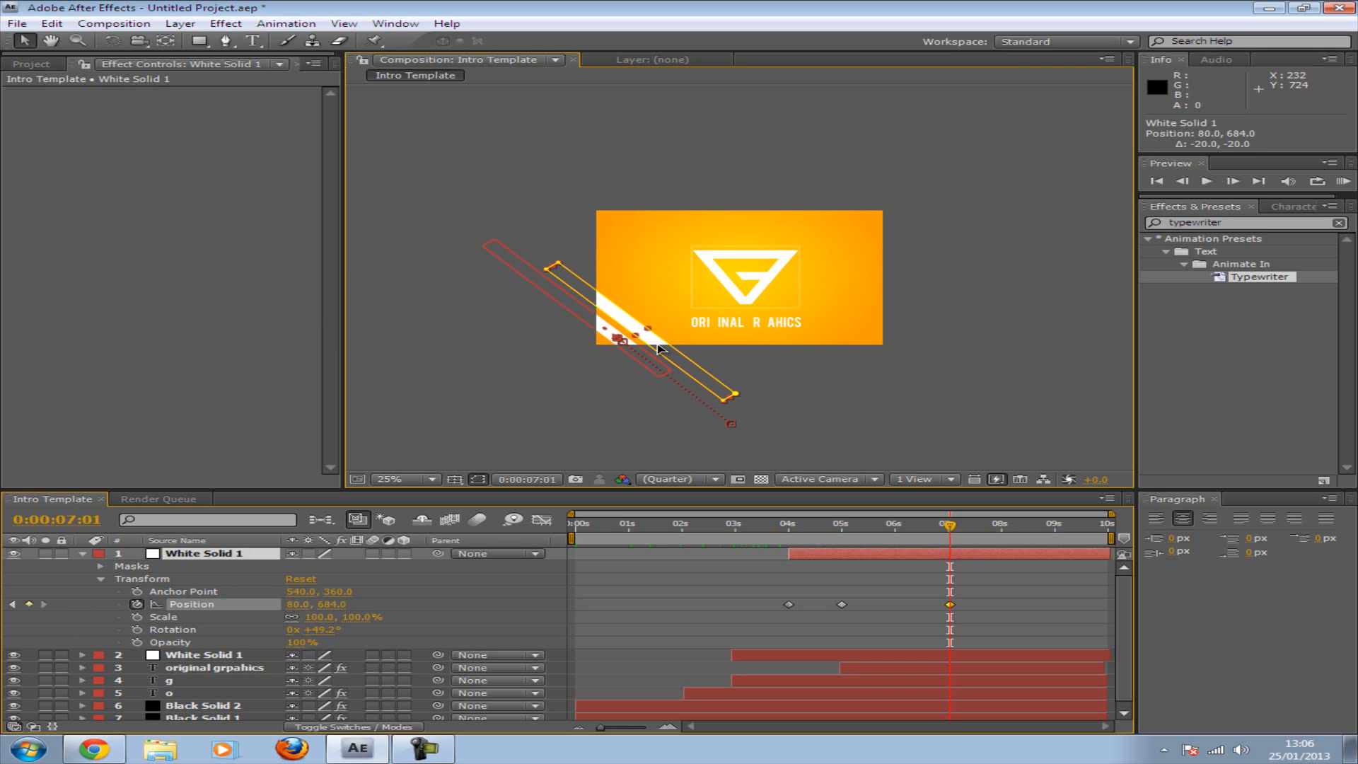
Step: At 0:00:08:00, move the upper strip out of the frame to about -464, 124
{"action": "left_click_drag", "start_coordinate": [1001, 531], "coordinate": [1004, 536]}
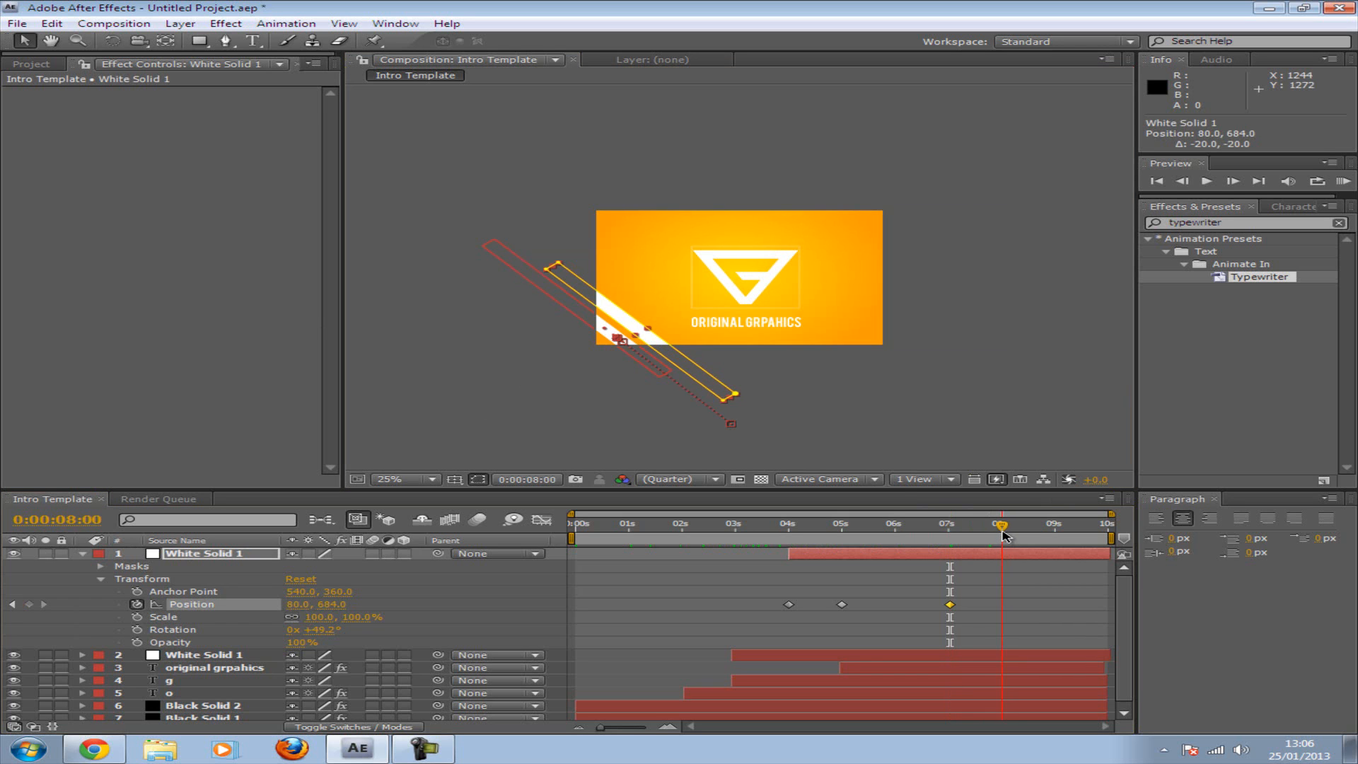
{"action": "left_click_drag", "start_coordinate": [677, 363], "coordinate": [534, 258]}
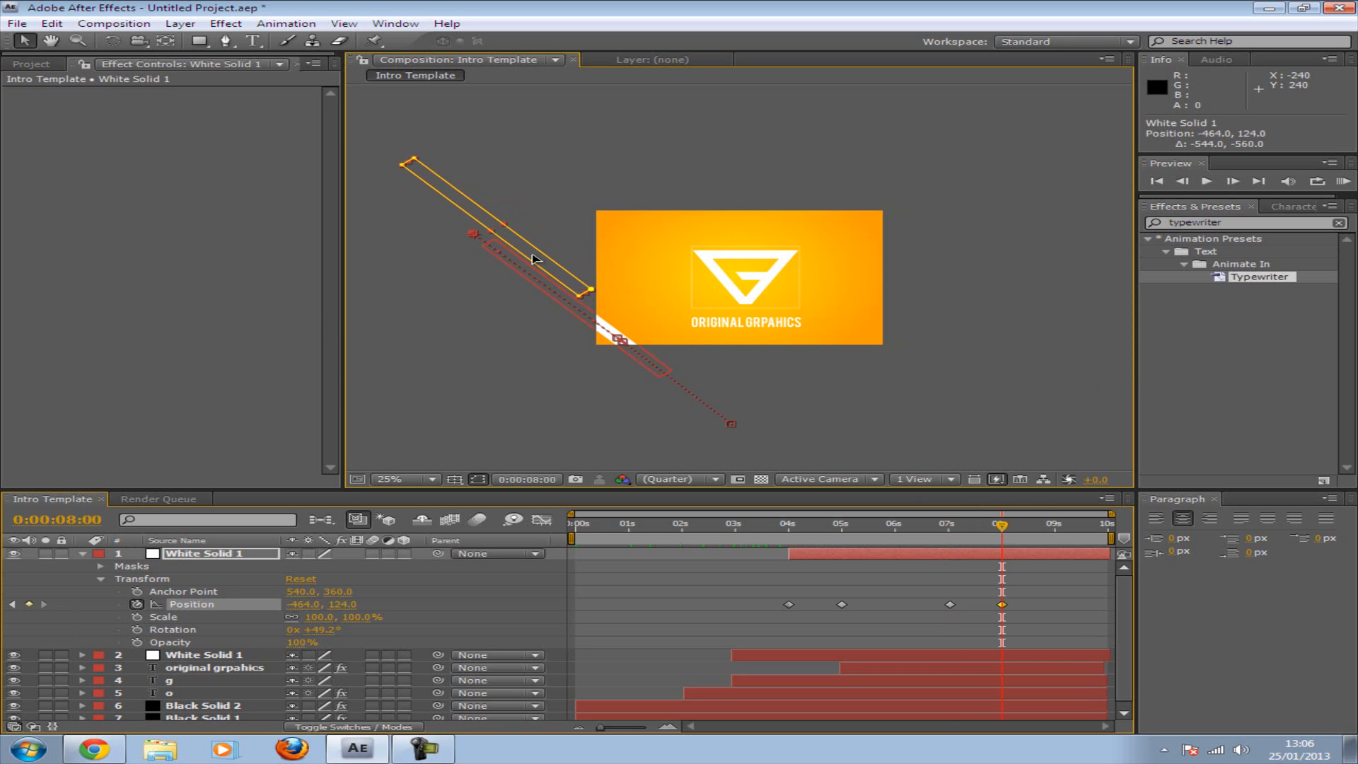
{"action": "left_click", "coordinate": [85, 554]}
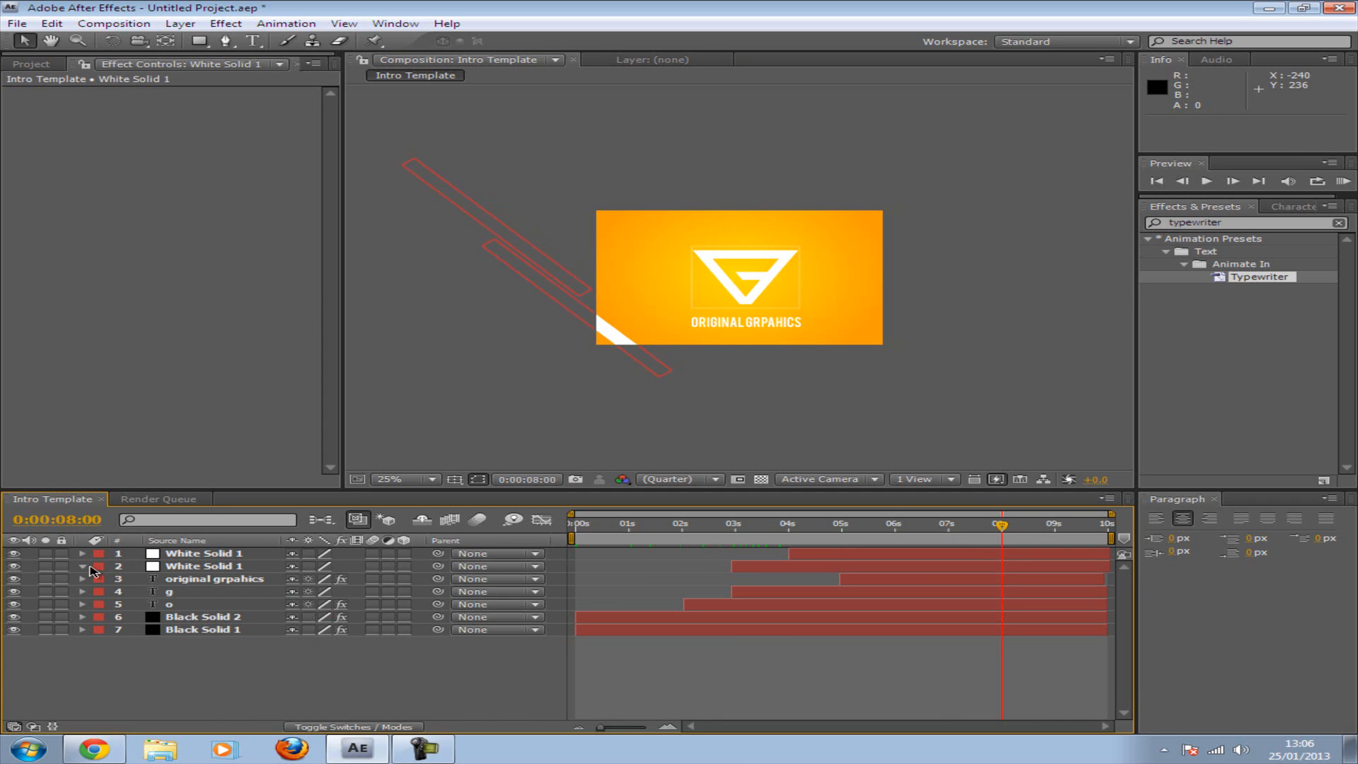
Step: At 0:00:06:28, nudge the lower strip slightly down and right to about -130, 594
{"action": "left_click", "coordinate": [82, 566]}
{"action": "left_click", "coordinate": [221, 629]}
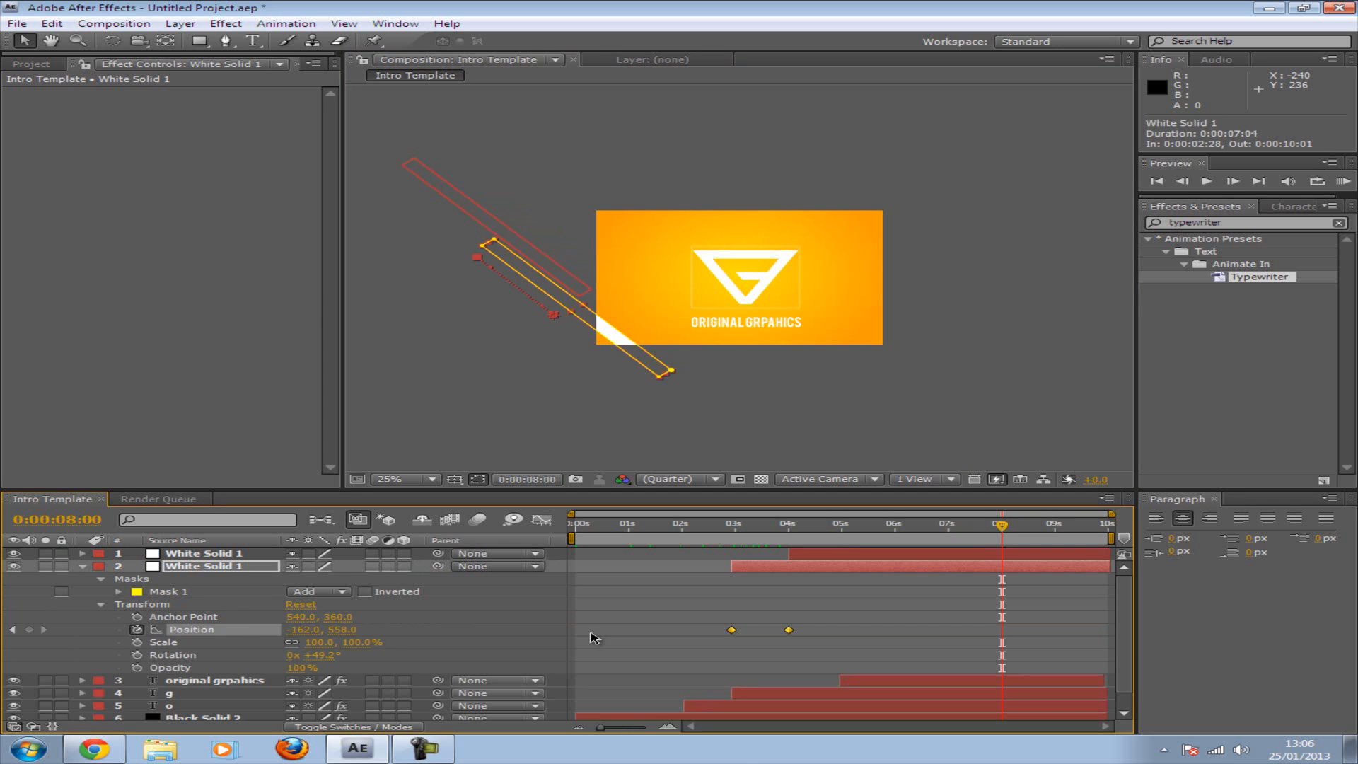
{"action": "left_click_drag", "start_coordinate": [1004, 532], "coordinate": [948, 532]}
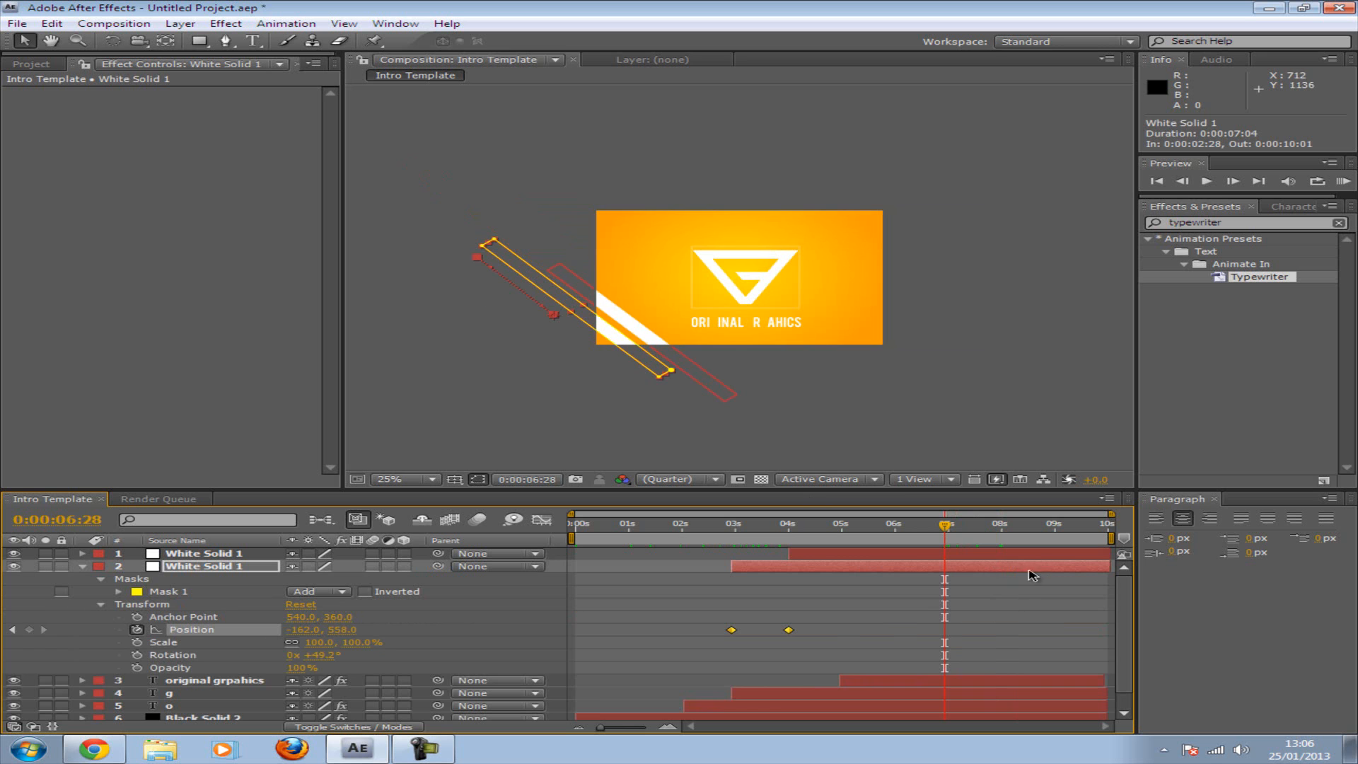
{"action": "left_click_drag", "start_coordinate": [605, 337], "coordinate": [618, 346]}
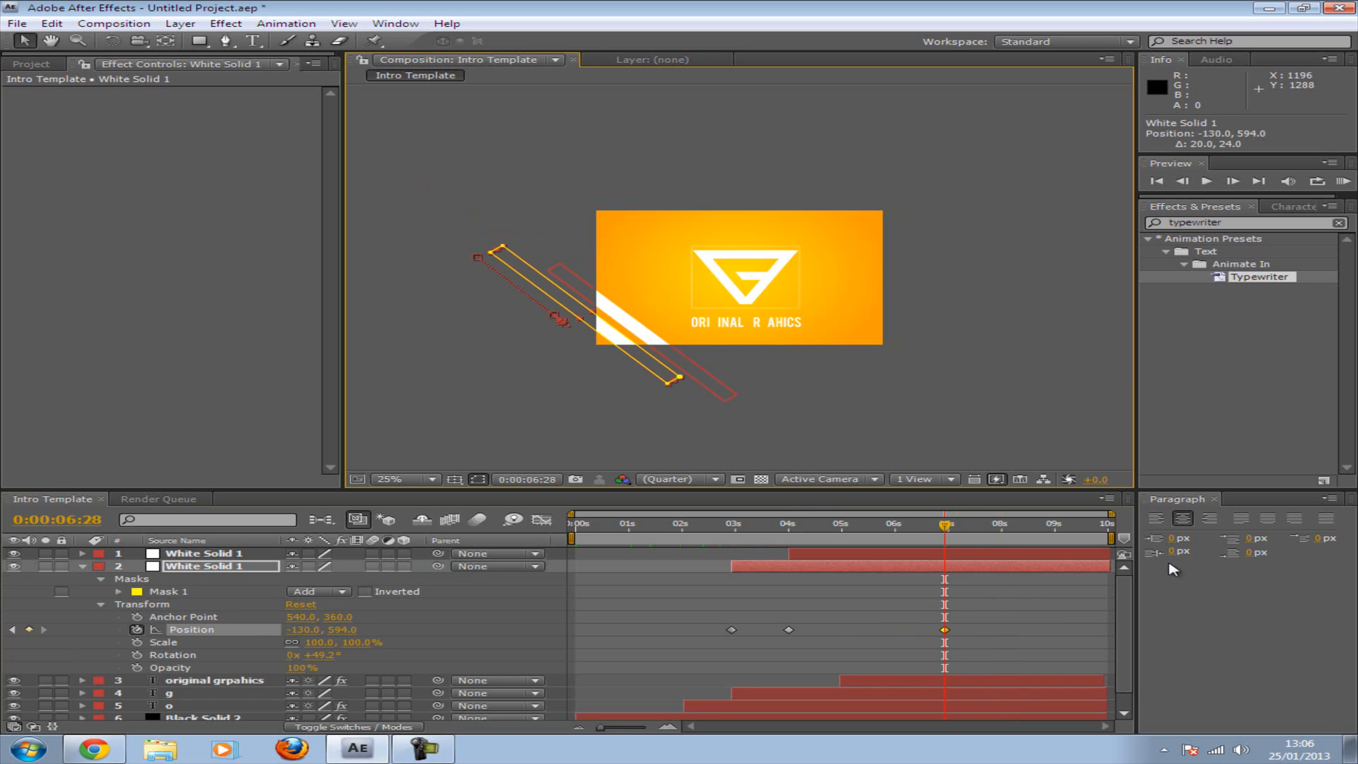
Step: At 0:00:08:00, move the lower strip out of the frame to about 402, 1146
{"action": "left_click_drag", "start_coordinate": [945, 529], "coordinate": [1001, 524]}
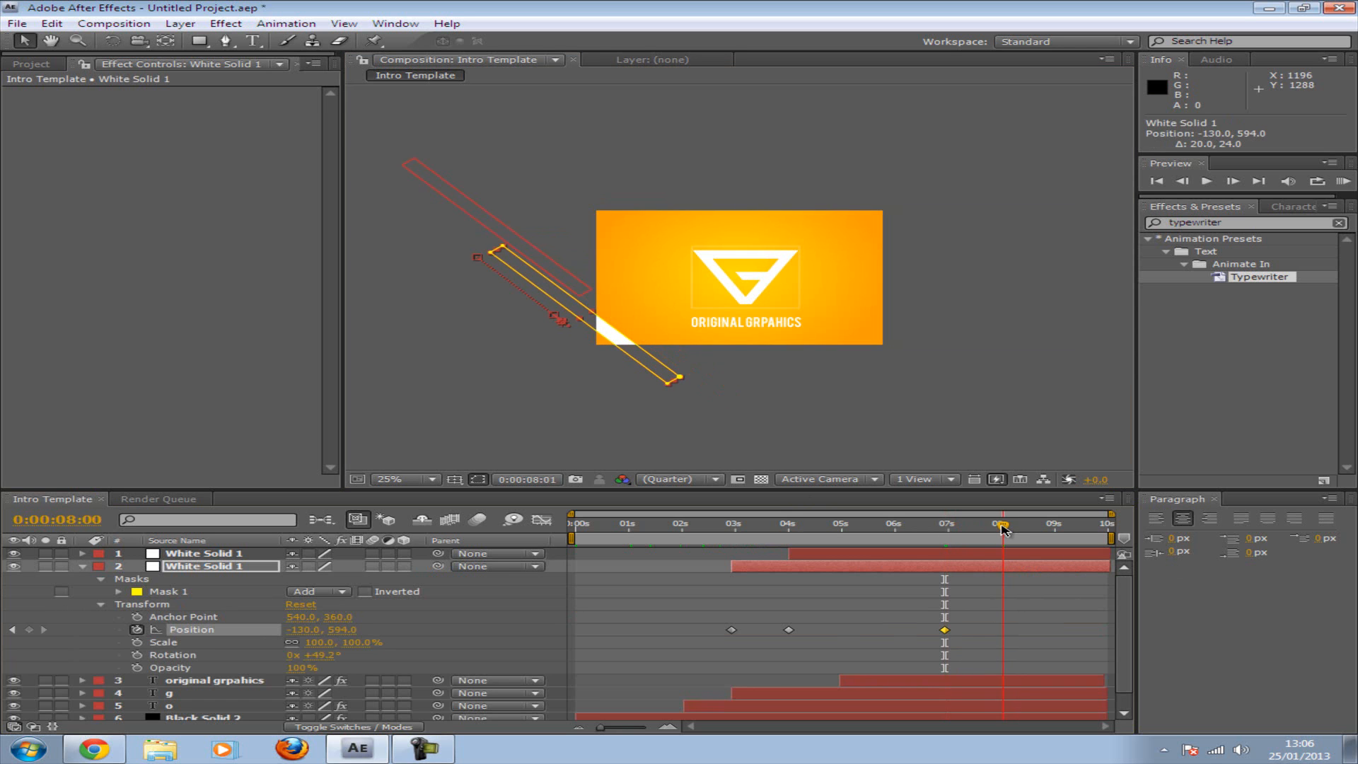
{"action": "left_click_drag", "start_coordinate": [612, 341], "coordinate": [753, 443]}
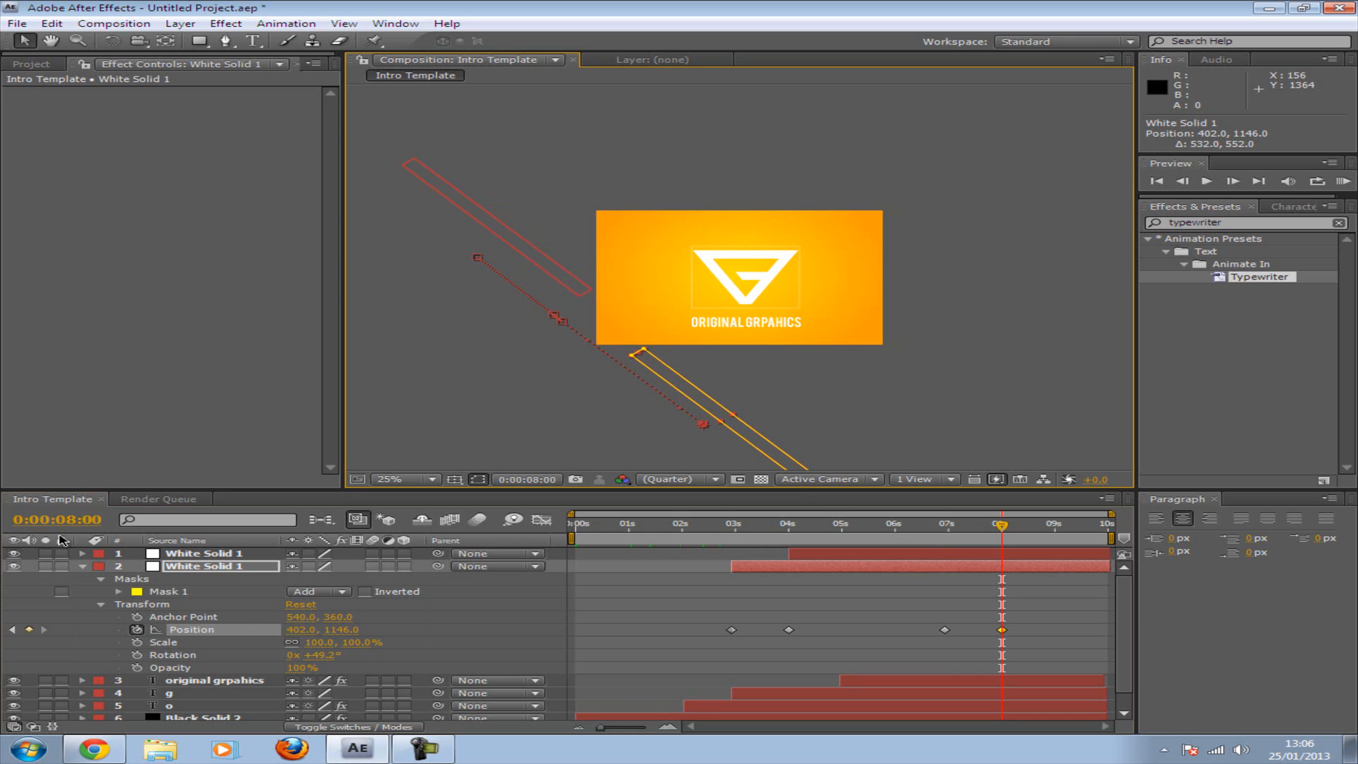
{"action": "left_click", "coordinate": [82, 567]}
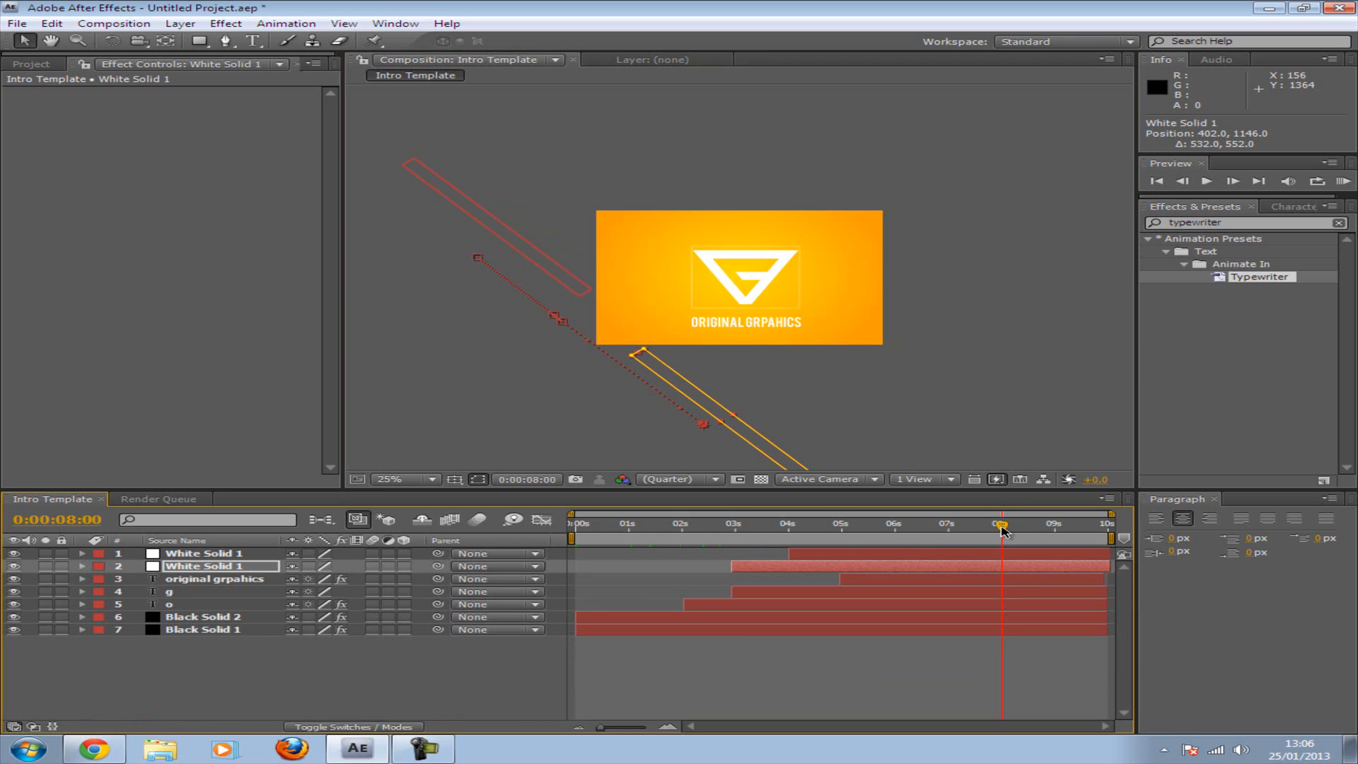
Step: Set the composition view to 50% and scrub past 0:00:08:00 to check how the strips exit the frame
{"action": "mouse_move", "coordinate": [1002, 530]}
{"action": "left_mouse_down"}
{"action": "mouse_move", "coordinate": [576, 525]}
{"action": "mouse_move", "coordinate": [1019, 550]}
{"action": "mouse_move", "coordinate": [1037, 549]}
{"action": "mouse_move", "coordinate": [1037, 532]}
{"action": "mouse_move", "coordinate": [1096, 532]}
{"action": "mouse_move", "coordinate": [729, 524]}
{"action": "mouse_move", "coordinate": [997, 524]}
{"action": "left_mouse_up"}
{"action": "left_click", "coordinate": [424, 481]}
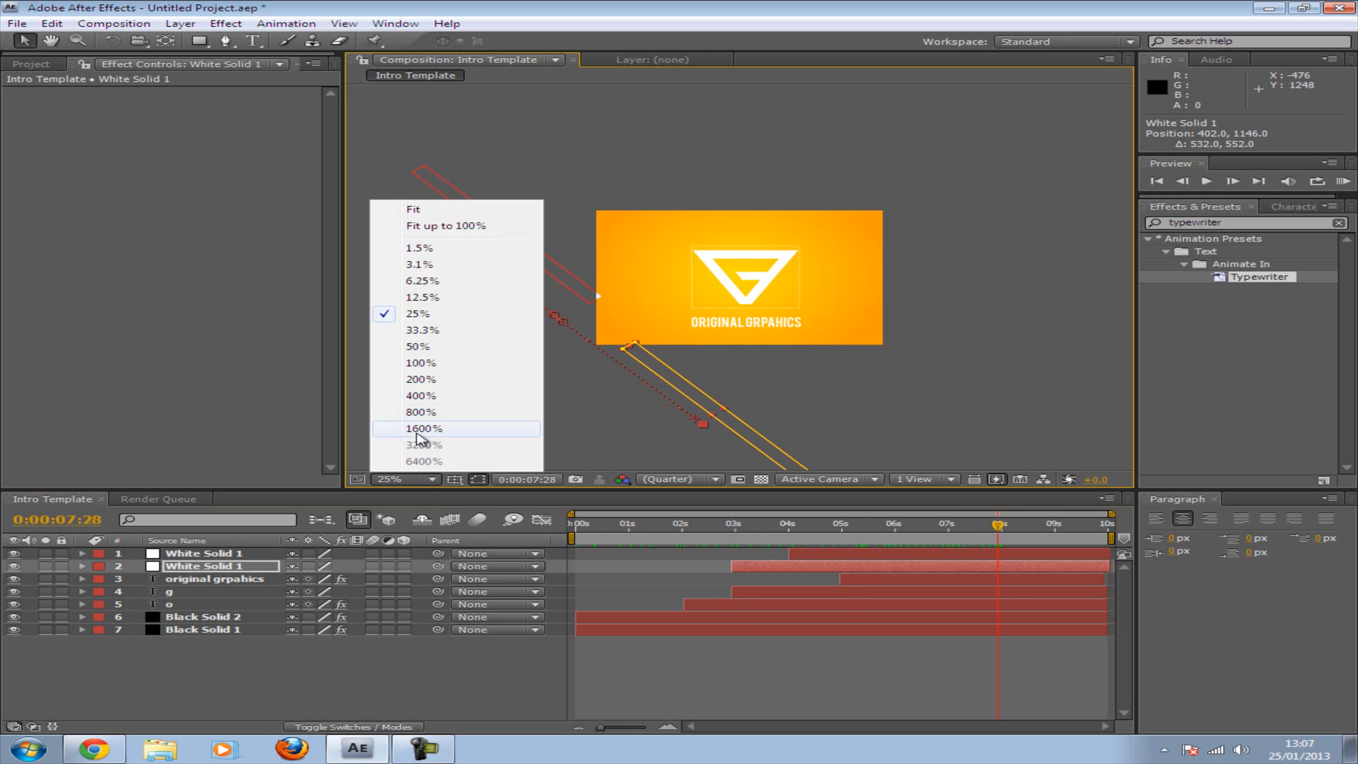
{"action": "left_click", "coordinate": [417, 346]}
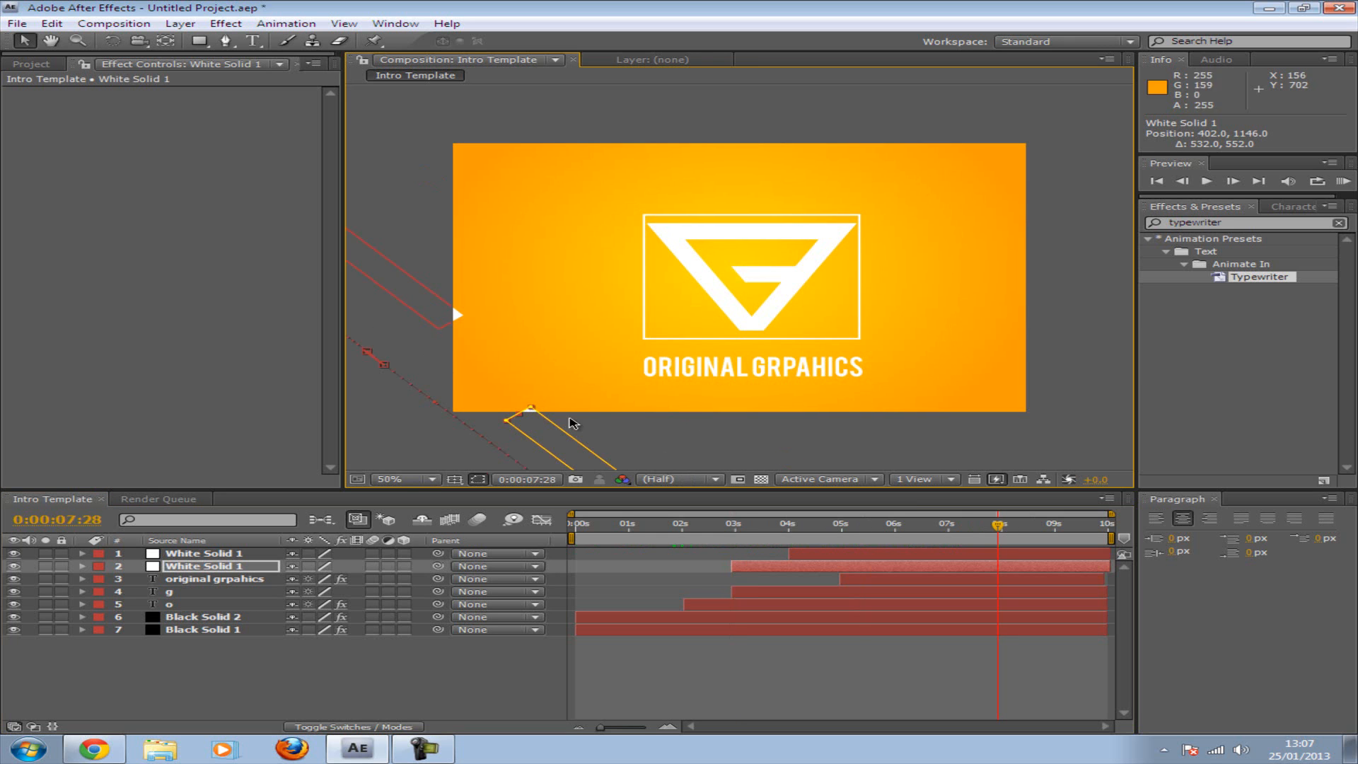
{"action": "left_click_drag", "start_coordinate": [997, 527], "coordinate": [1048, 533]}
{"action": "key", "text": "space"}
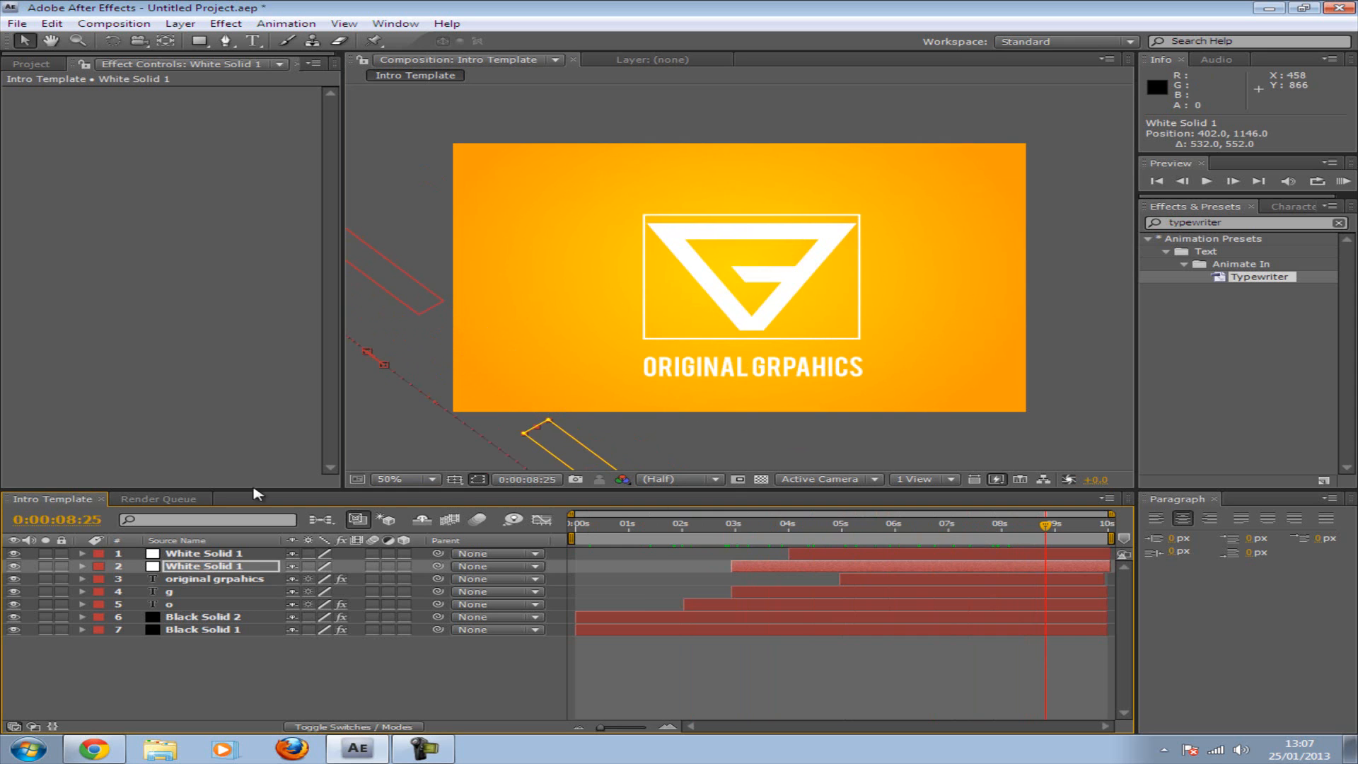
Step: Import the HD Particles 4 video as footage from the Particles folder inside overlays1
{"action": "left_click", "coordinate": [228, 551]}
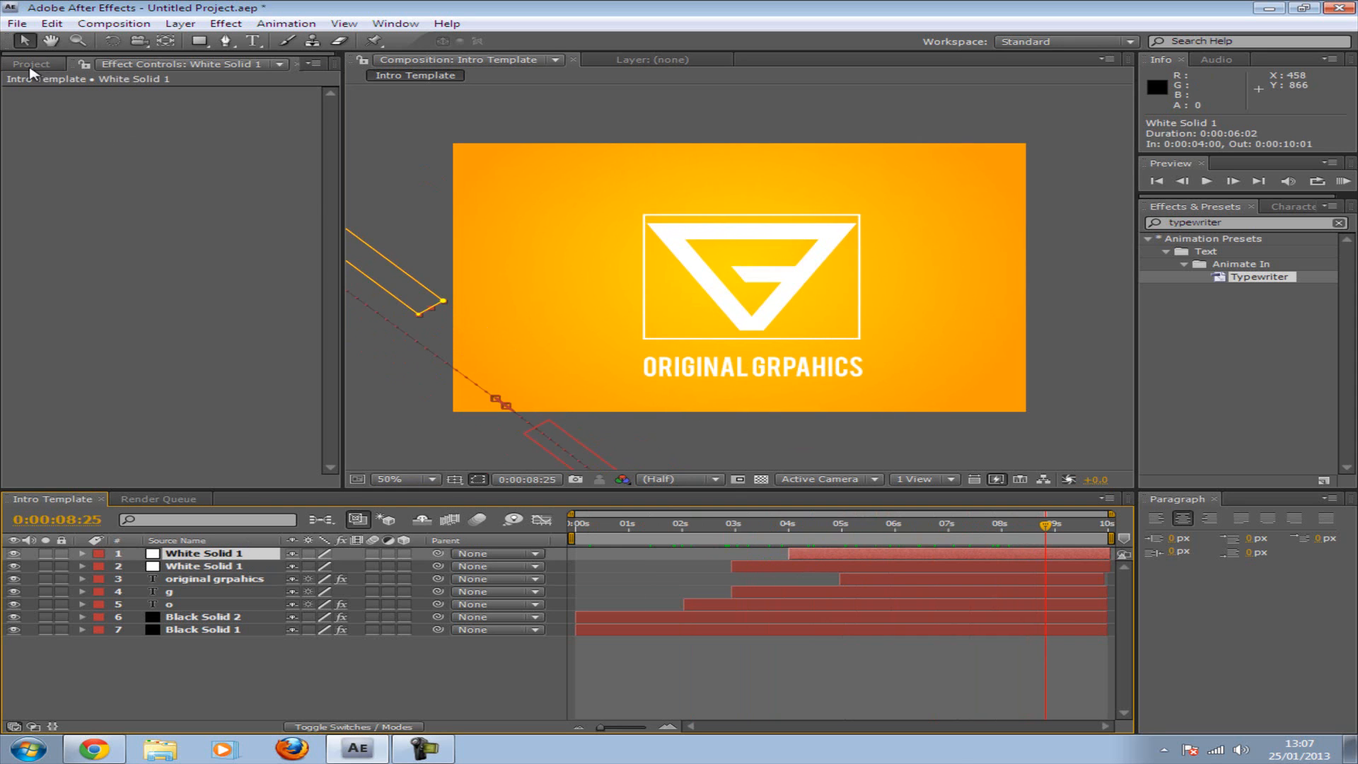
{"action": "left_click", "coordinate": [31, 64]}
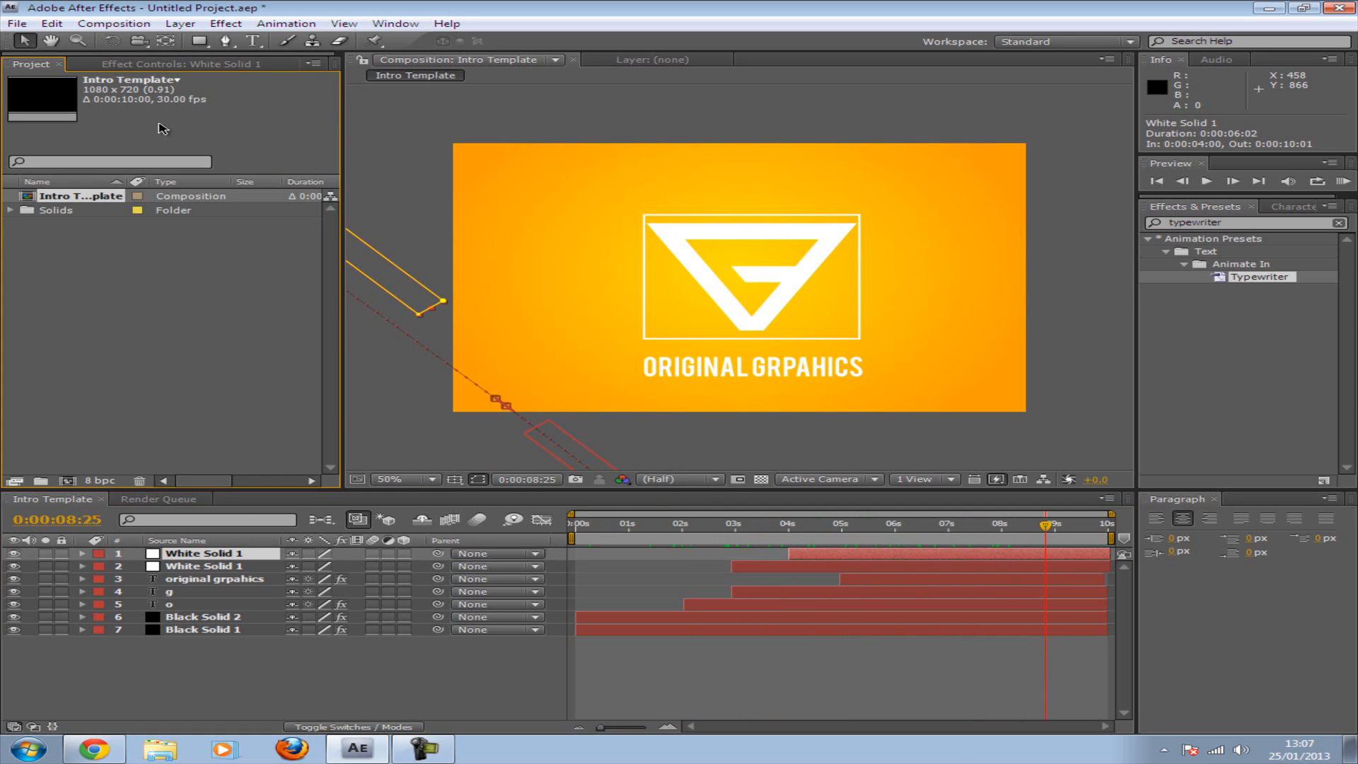
{"action": "left_click", "coordinate": [17, 24]}
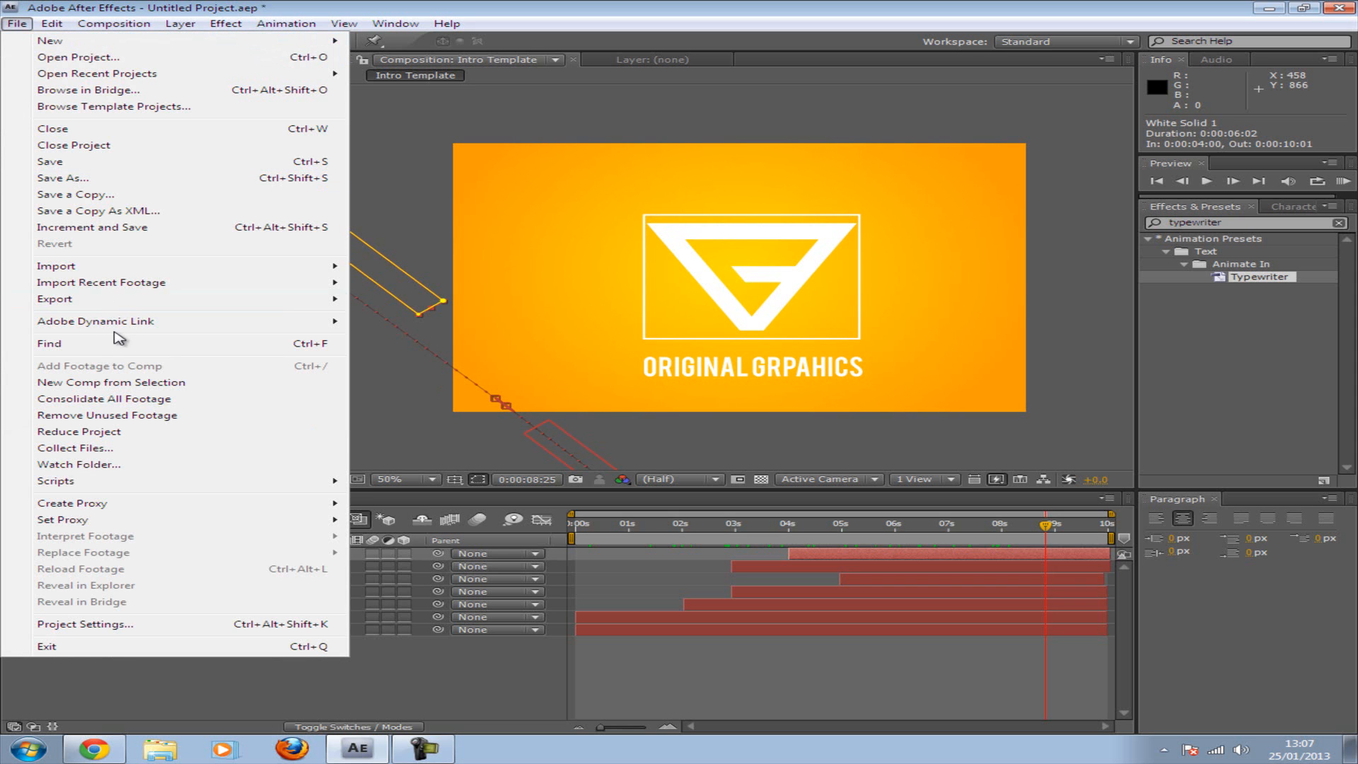
{"action": "mouse_move", "coordinate": [138, 271]}
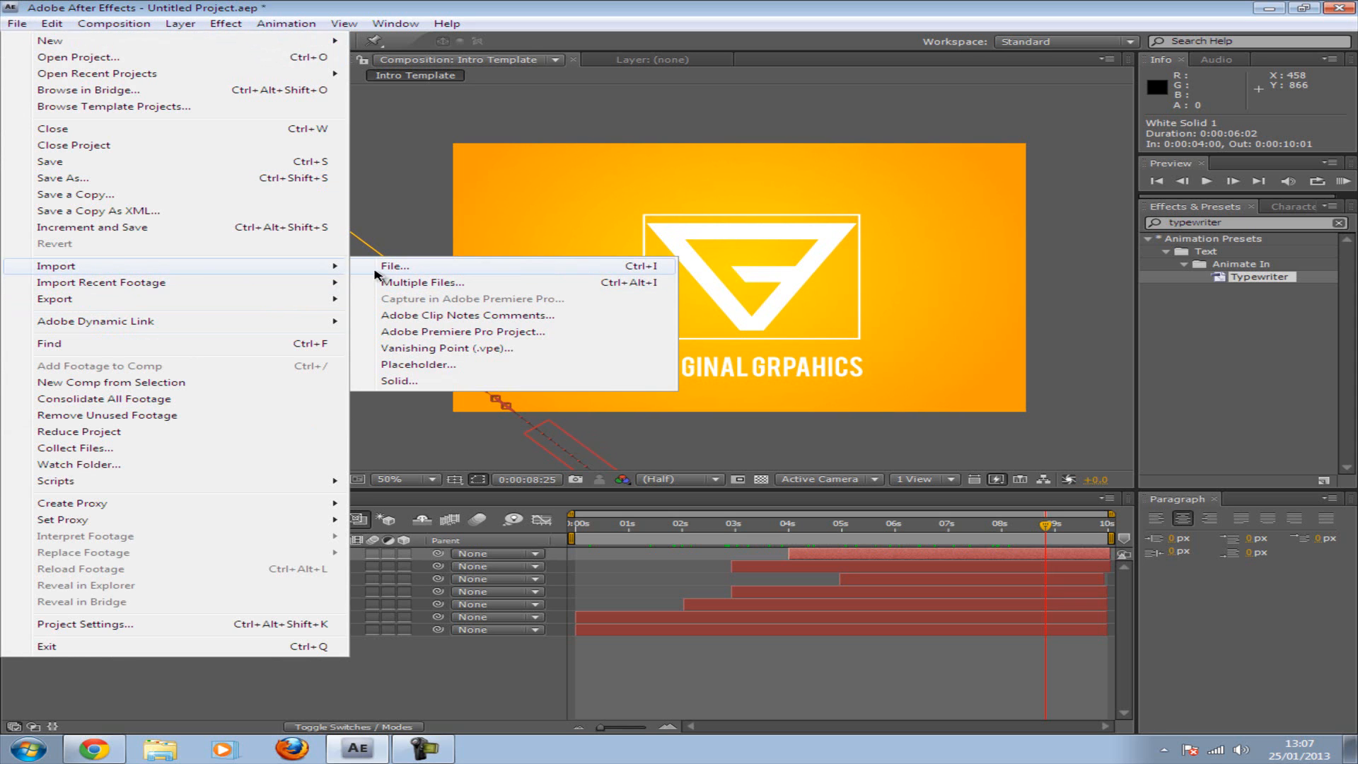
{"action": "left_click", "coordinate": [444, 270]}
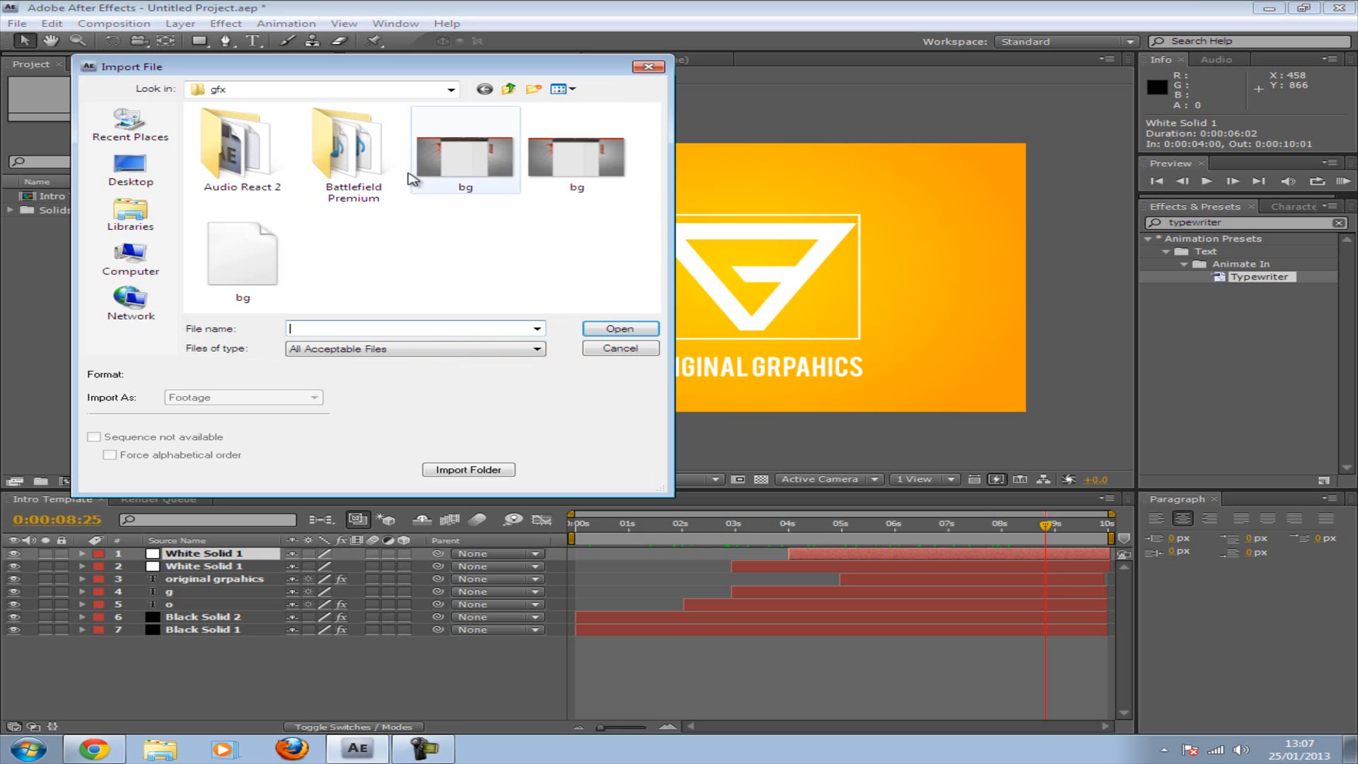
{"action": "double_click", "coordinate": [453, 269]}
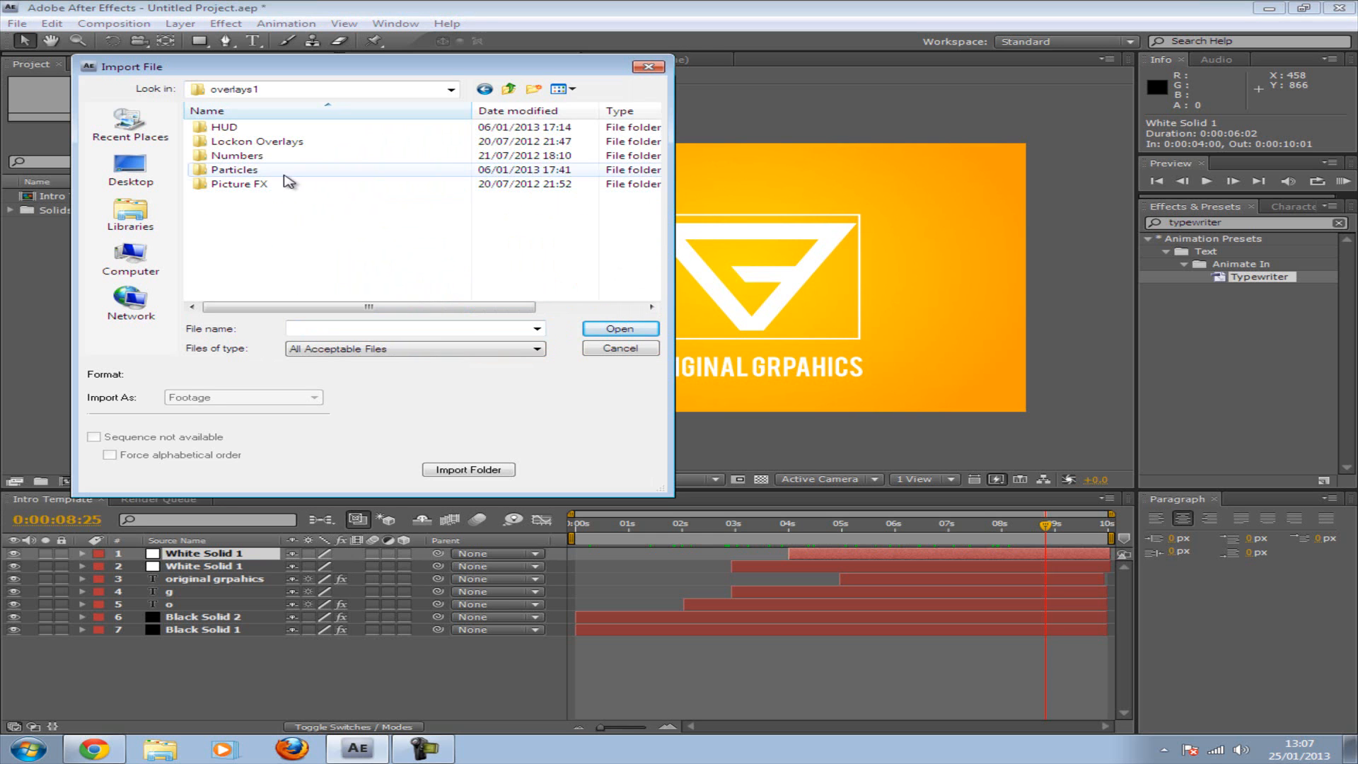
{"action": "double_click", "coordinate": [284, 171]}
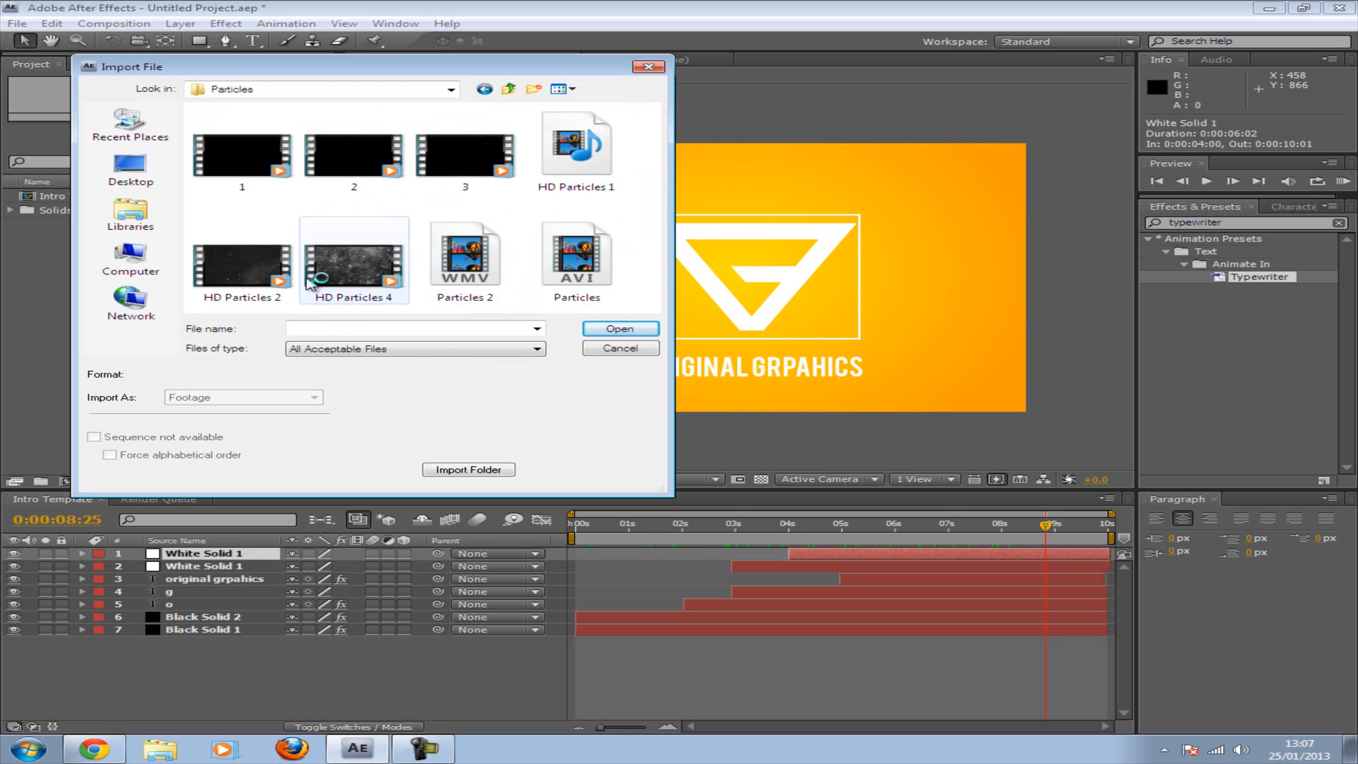
{"action": "left_click", "coordinate": [333, 267]}
{"action": "left_click", "coordinate": [618, 329]}
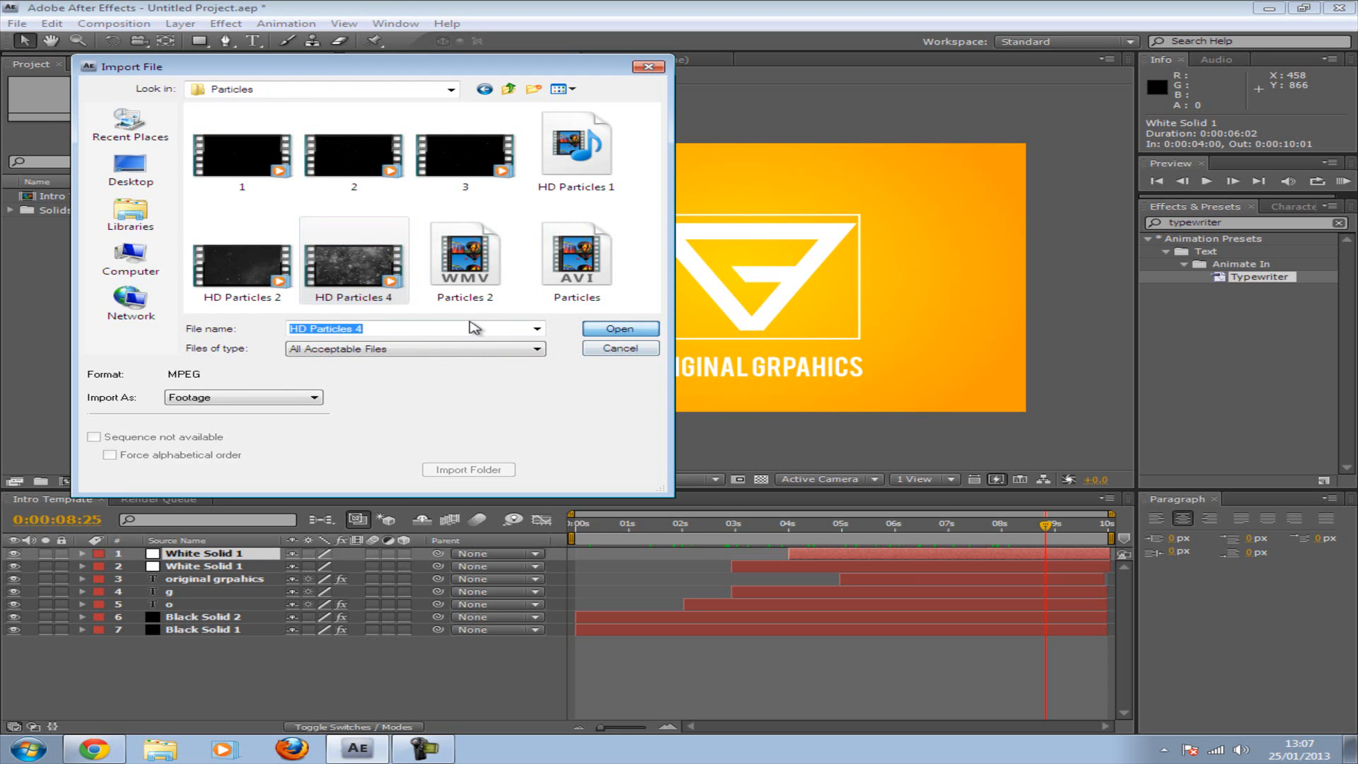
Step: Place the HD Particles 4 footage above all other layers and scale it to about 78%, 101% to match the frame
{"action": "left_click_drag", "start_coordinate": [114, 205], "coordinate": [194, 556]}
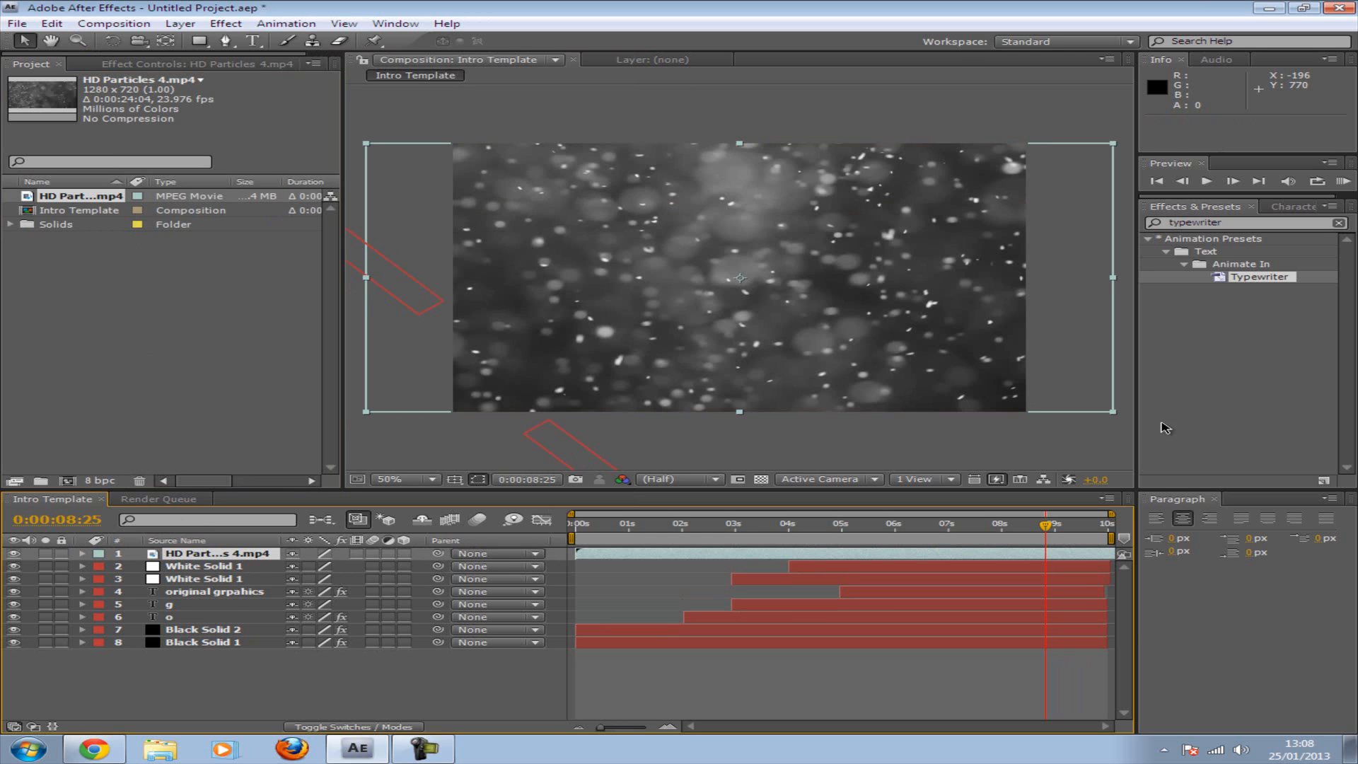
{"action": "left_click_drag", "start_coordinate": [1112, 411], "coordinate": [1029, 410]}
{"action": "left_click_drag", "start_coordinate": [740, 144], "coordinate": [740, 145]}
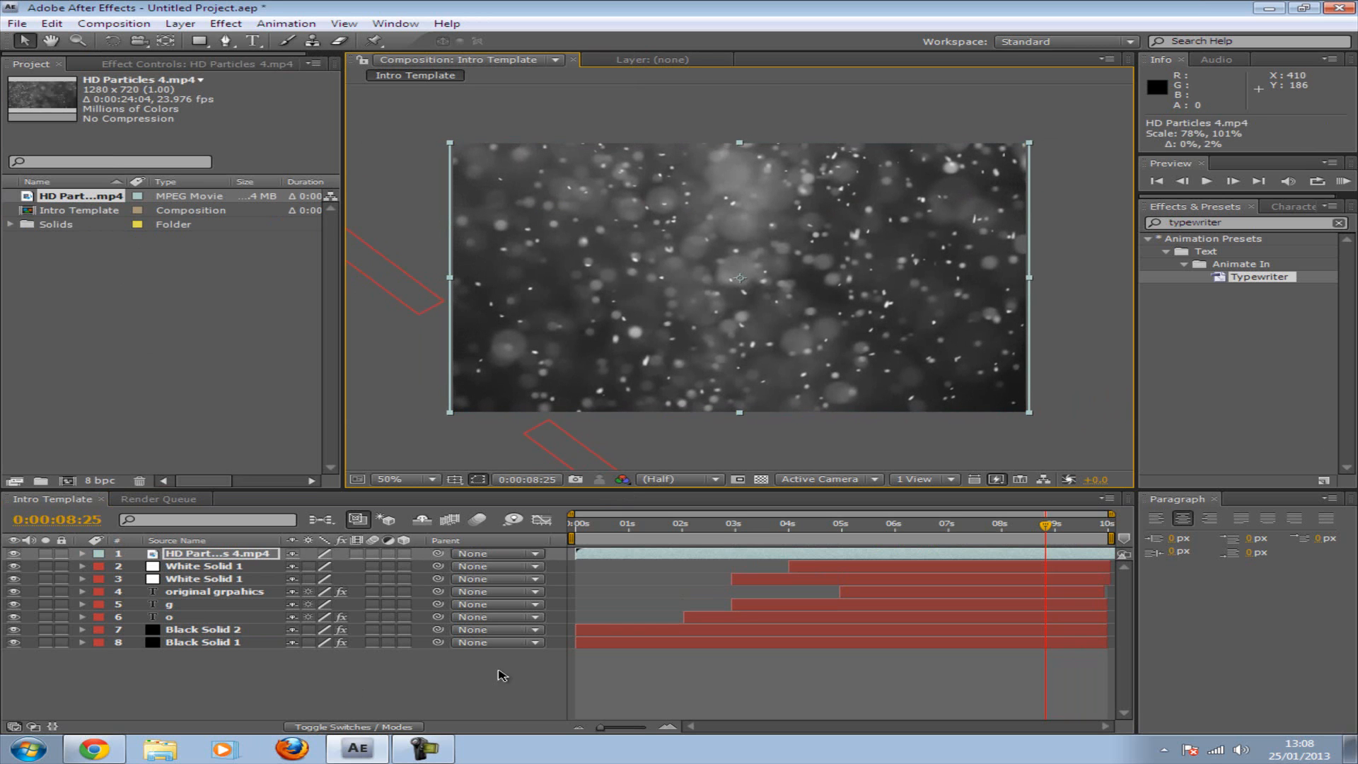
Step: Set the particle footage layer's blending mode to Overlay
{"action": "left_click", "coordinate": [244, 559]}
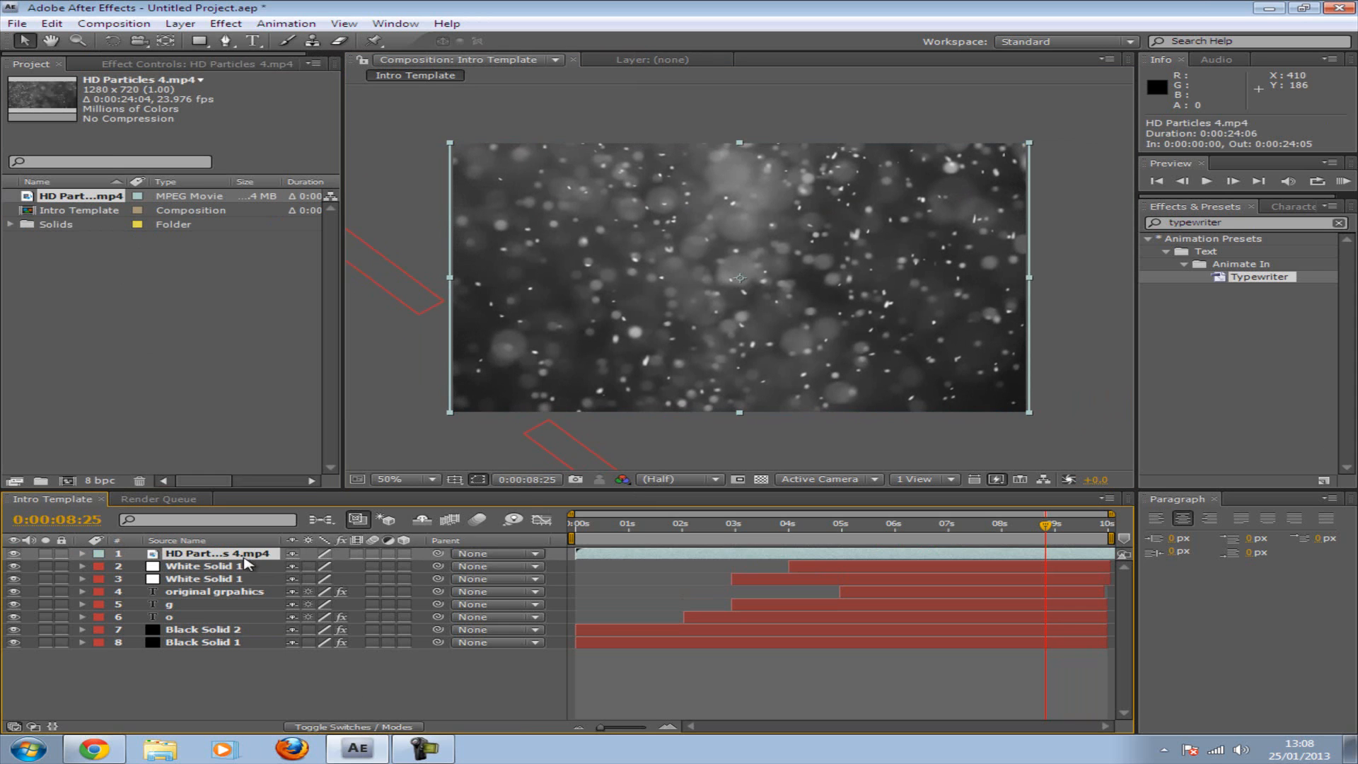
{"action": "right_click", "coordinate": [245, 558]}
{"action": "mouse_move", "coordinate": [373, 405]}
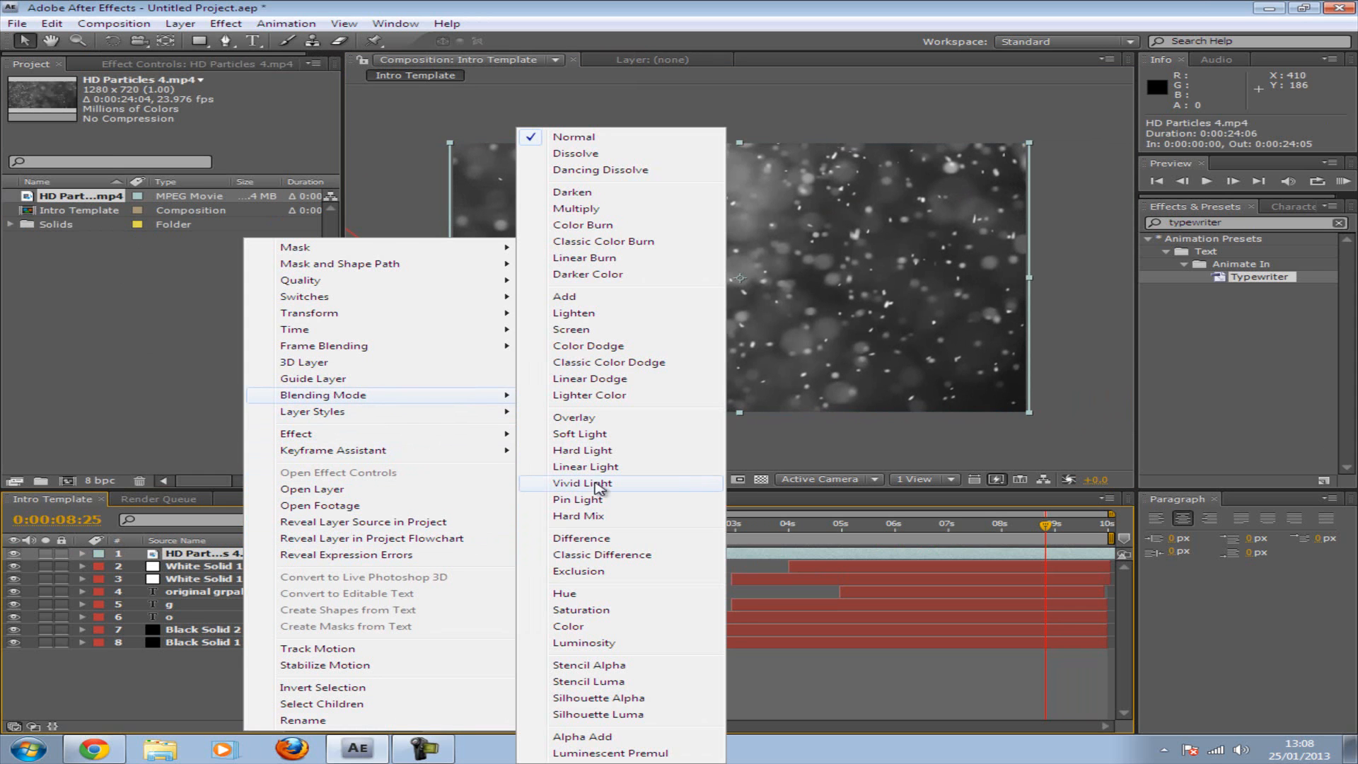
{"action": "left_click", "coordinate": [591, 418]}
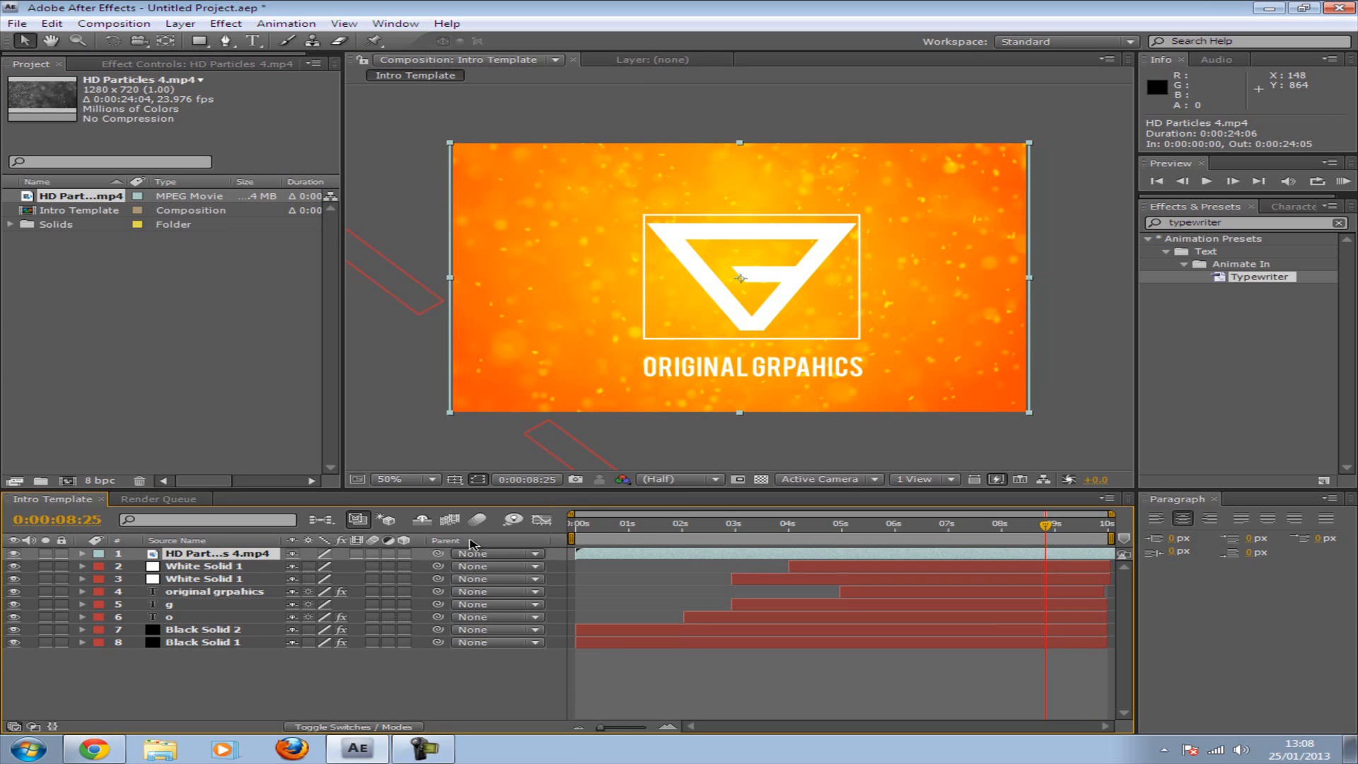
Step: Lower the particle footage layer's opacity to 22% and collapse its properties
{"action": "left_click", "coordinate": [77, 551]}
{"action": "left_click", "coordinate": [83, 554]}
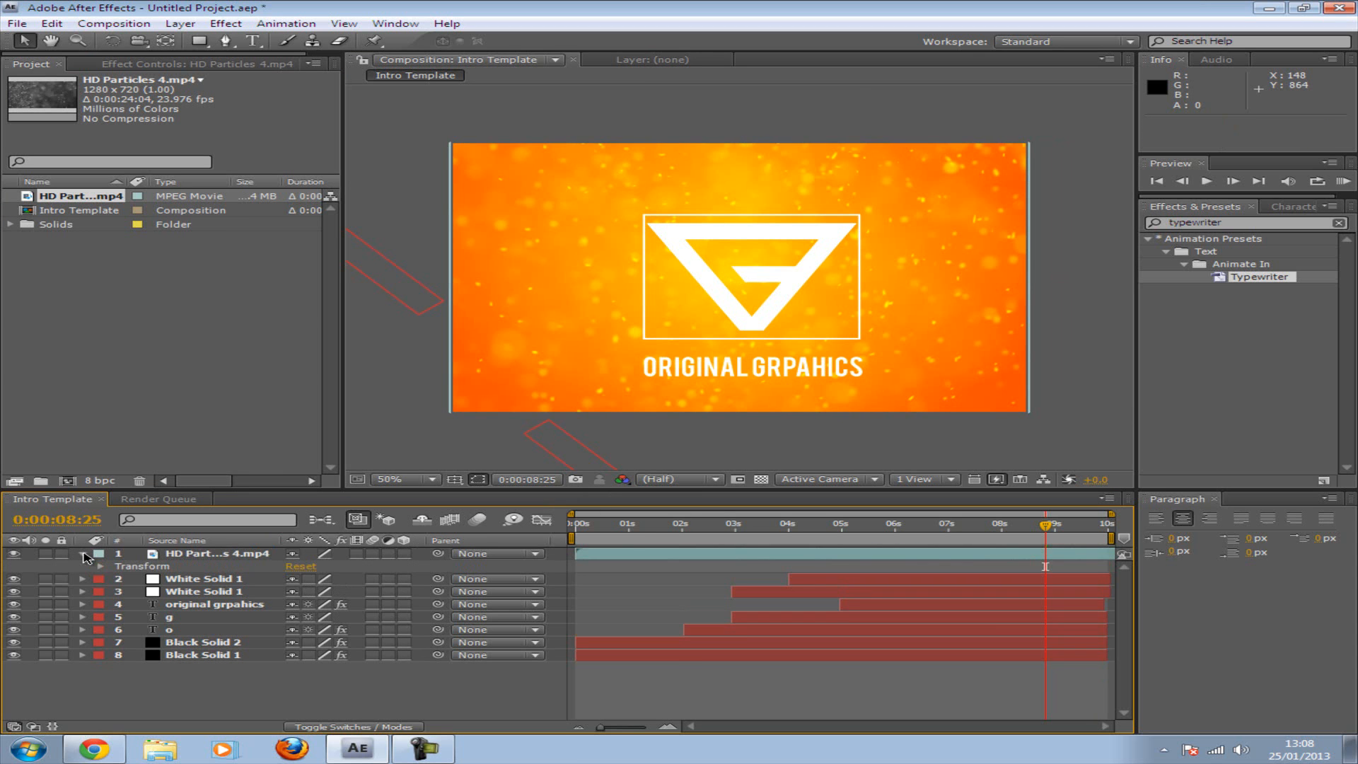
{"action": "left_click", "coordinate": [99, 566]}
{"action": "left_click_drag", "start_coordinate": [295, 629], "coordinate": [227, 637]}
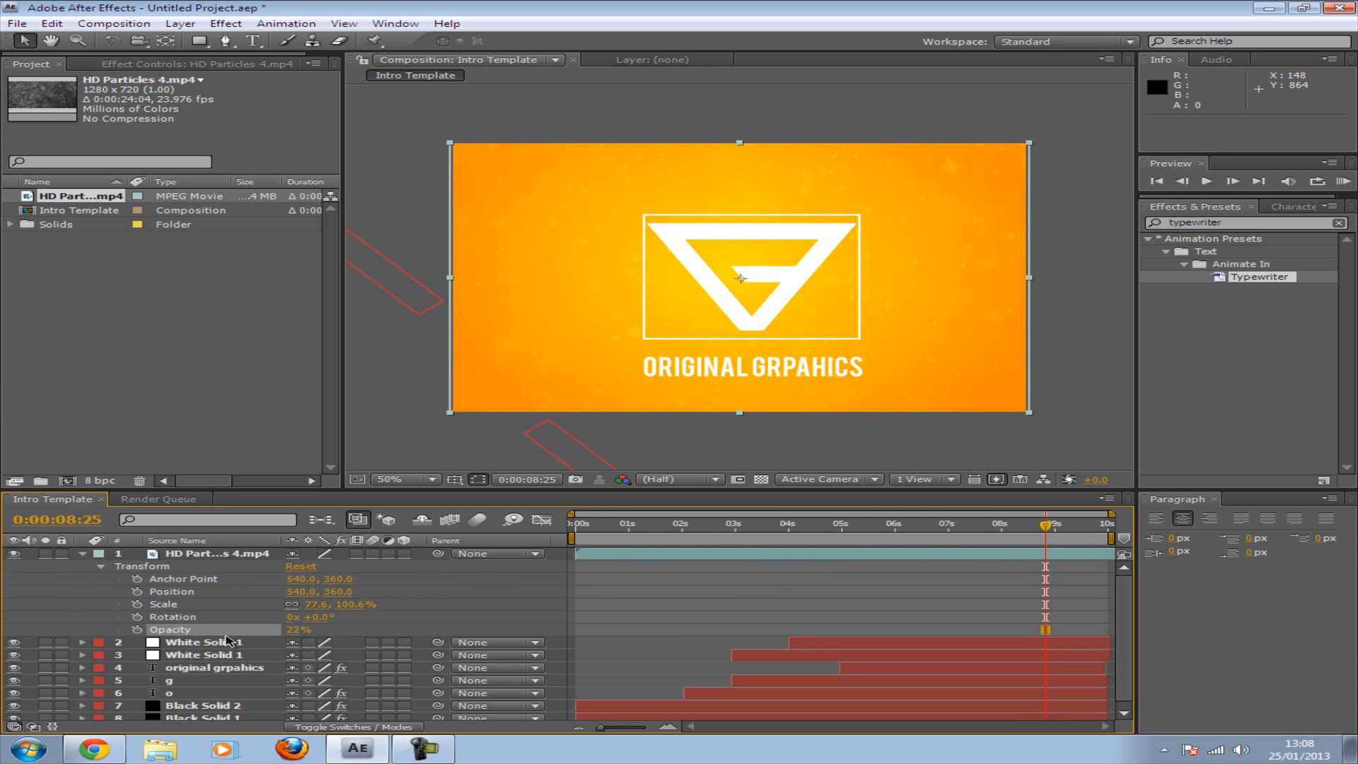
{"action": "left_click", "coordinate": [87, 559]}
{"action": "left_click", "coordinate": [82, 556]}
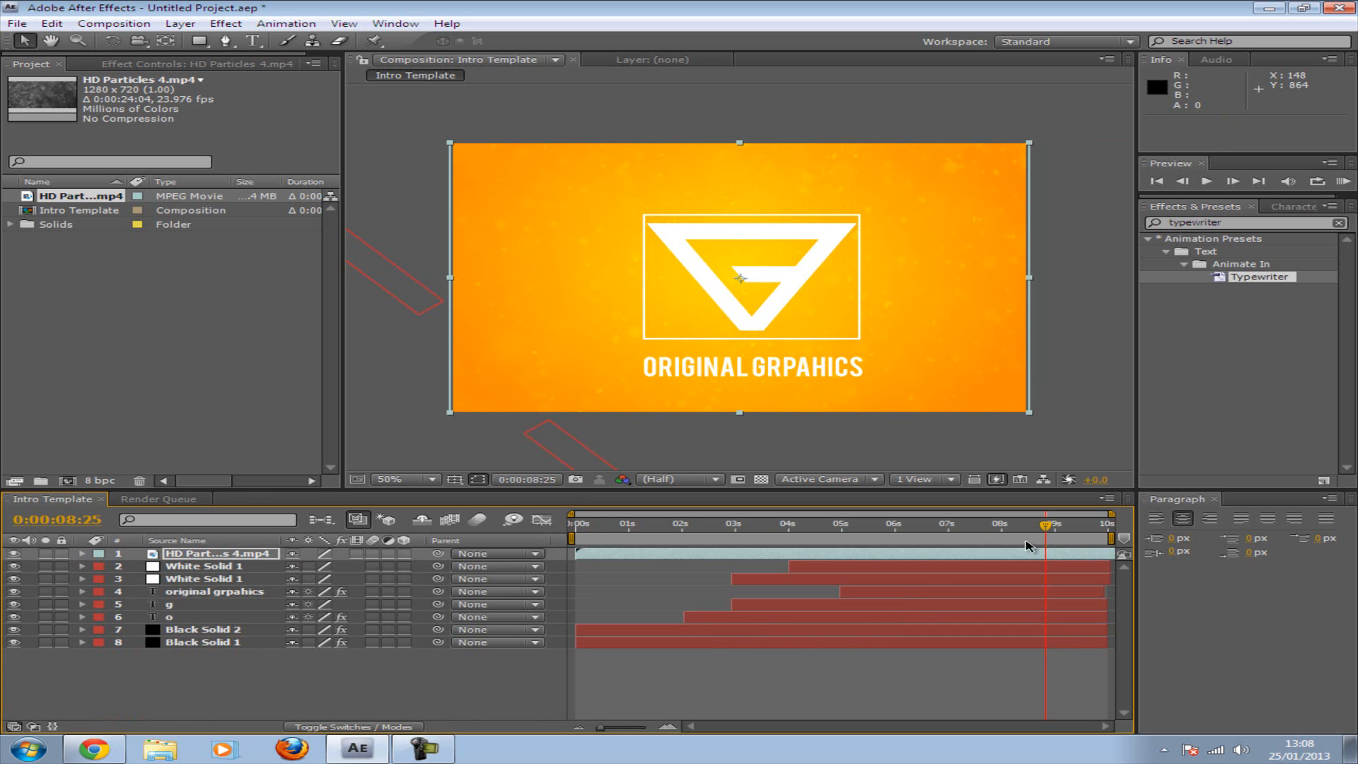
Step: Scrub from about 0:00:06:17 to the end of the composition to check the particle overlay, strips and title
{"action": "left_click_drag", "start_coordinate": [1050, 532], "coordinate": [919, 535]}
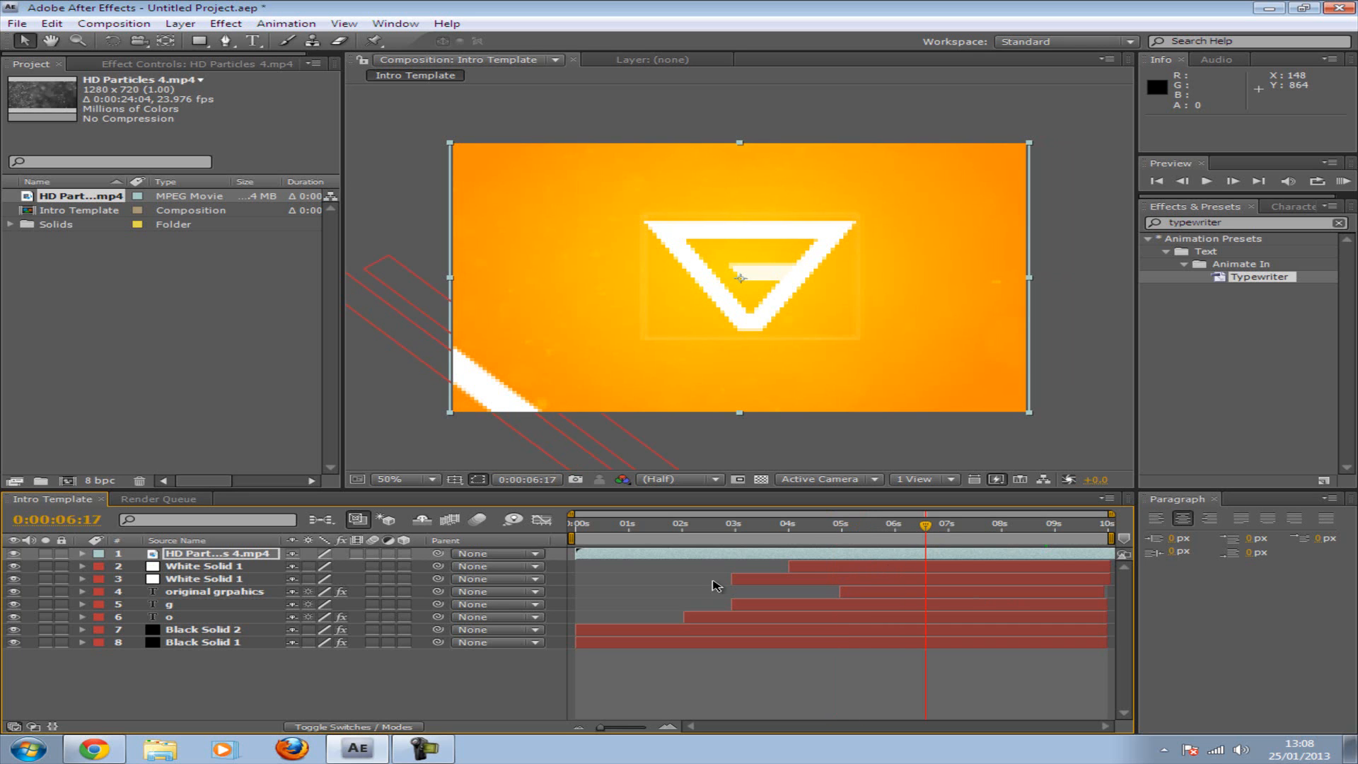
{"action": "left_click", "coordinate": [968, 527]}
{"action": "left_click", "coordinate": [1063, 525]}
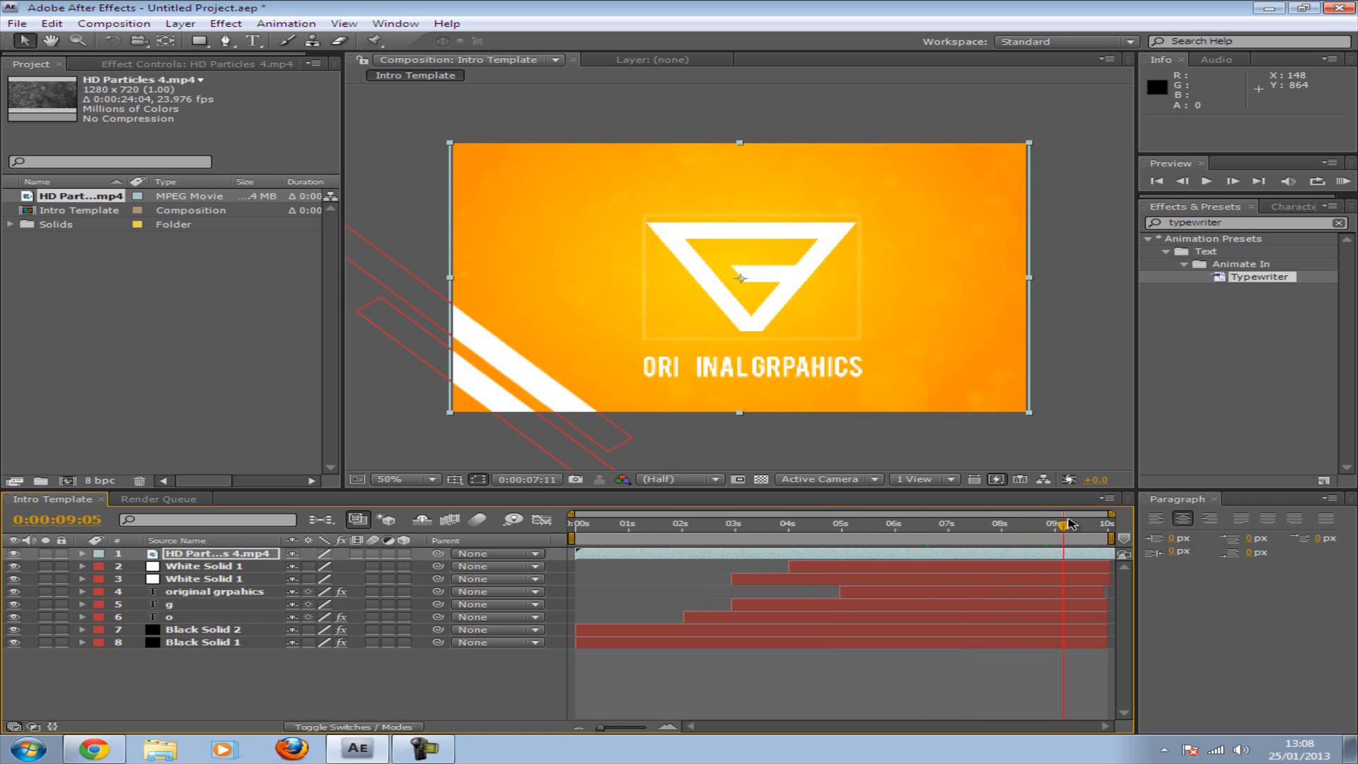
{"action": "mouse_move", "coordinate": [1048, 520]}
{"action": "left_mouse_down"}
{"action": "mouse_move", "coordinate": [999, 520]}
{"action": "mouse_move", "coordinate": [1037, 524]}
{"action": "left_mouse_up"}
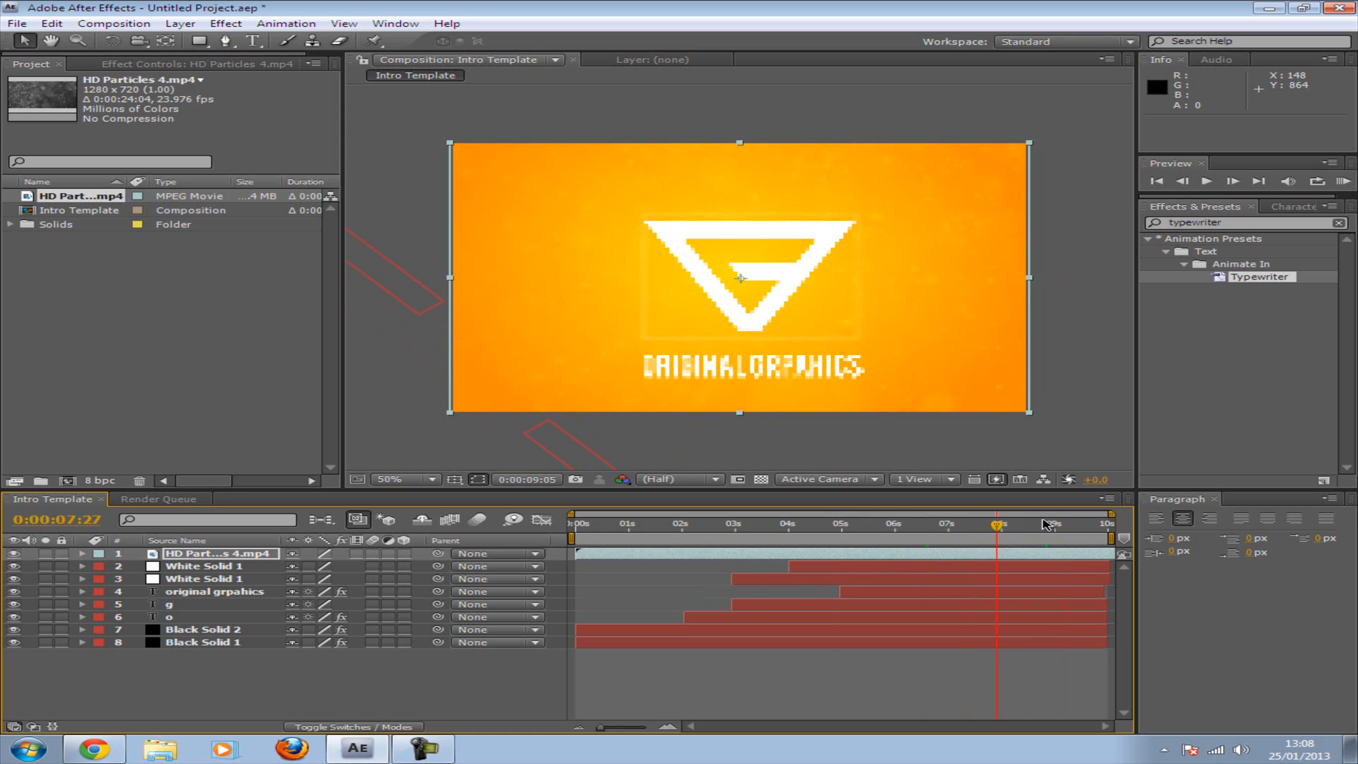
{"action": "left_click", "coordinate": [1106, 525]}
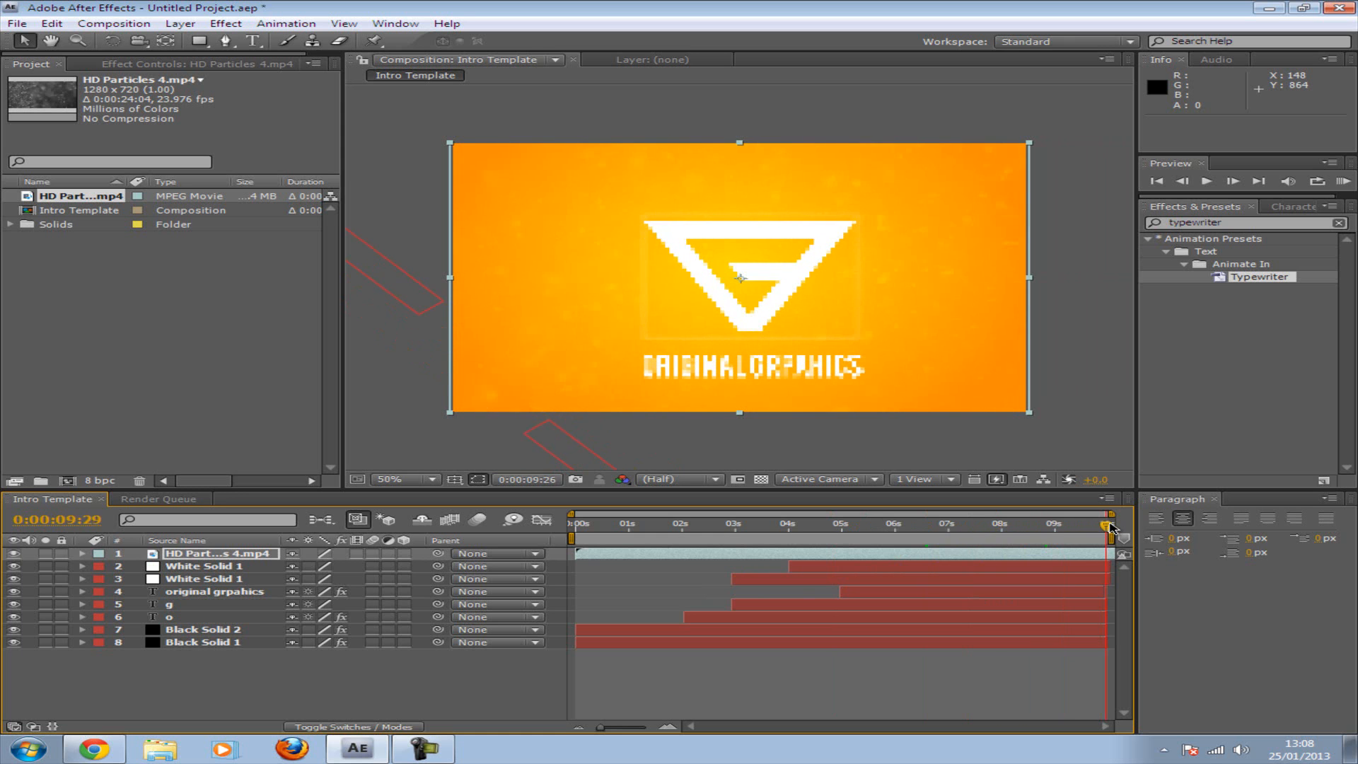
{"action": "left_click", "coordinate": [757, 686]}
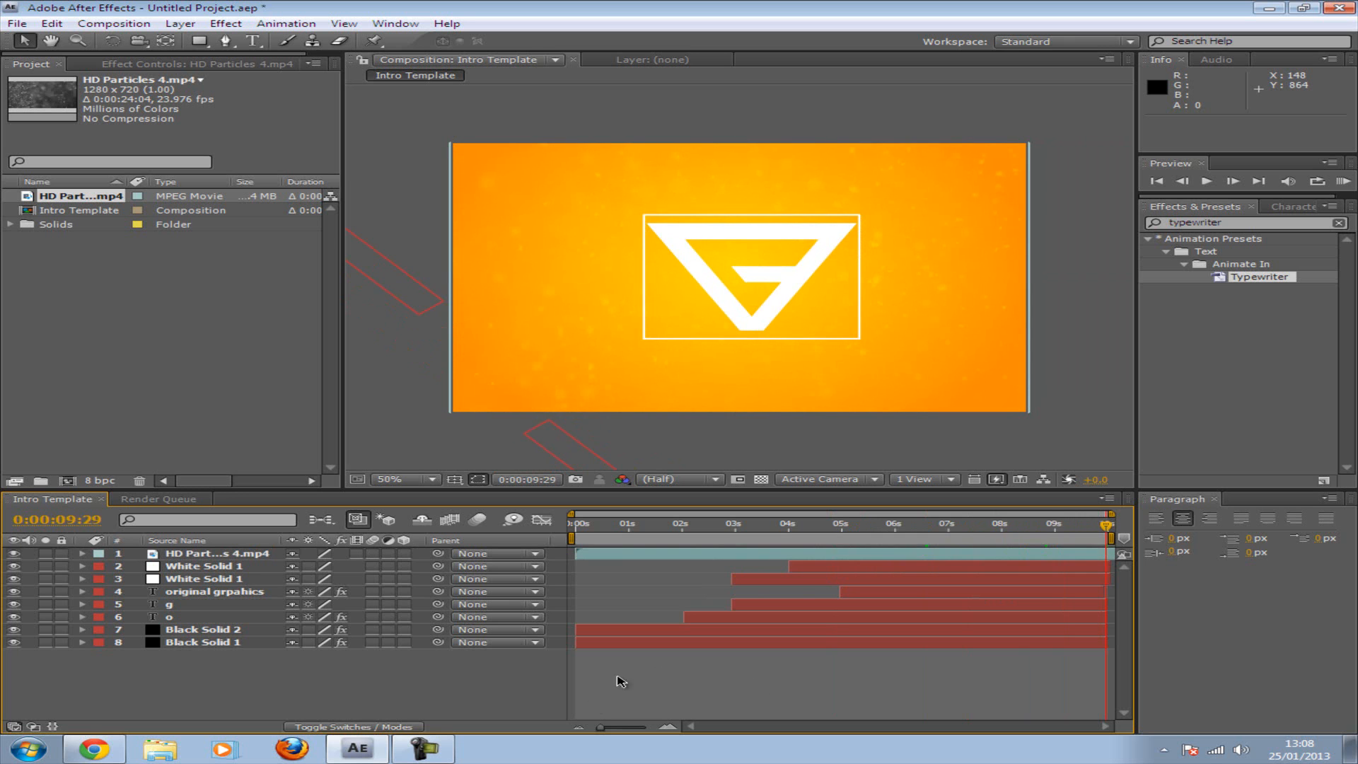
Step: Extend the end of the "original grpahics" title layer to 0:00:10:00
{"action": "left_click_drag", "start_coordinate": [1108, 524], "coordinate": [1090, 525]}
{"action": "left_click_drag", "start_coordinate": [1101, 589], "coordinate": [1107, 589]}
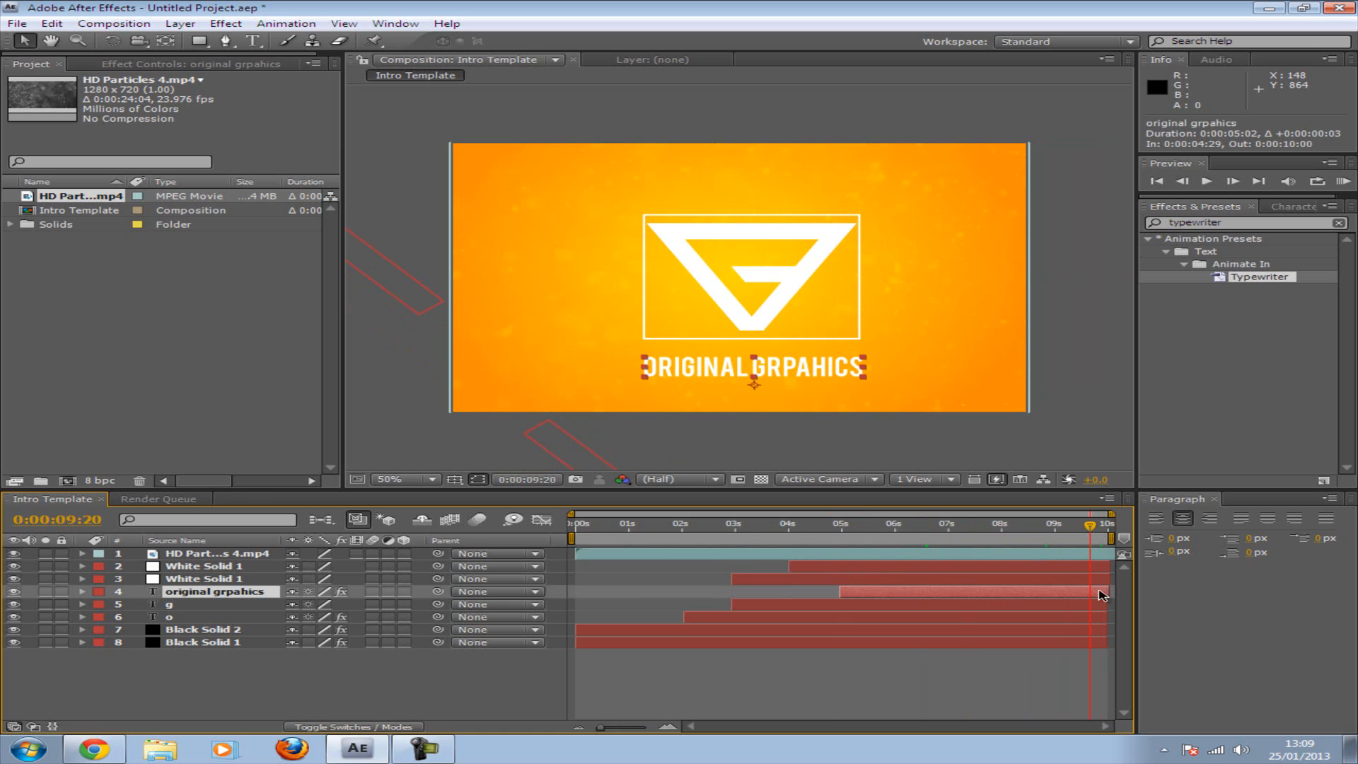
{"action": "left_click", "coordinate": [1071, 684]}
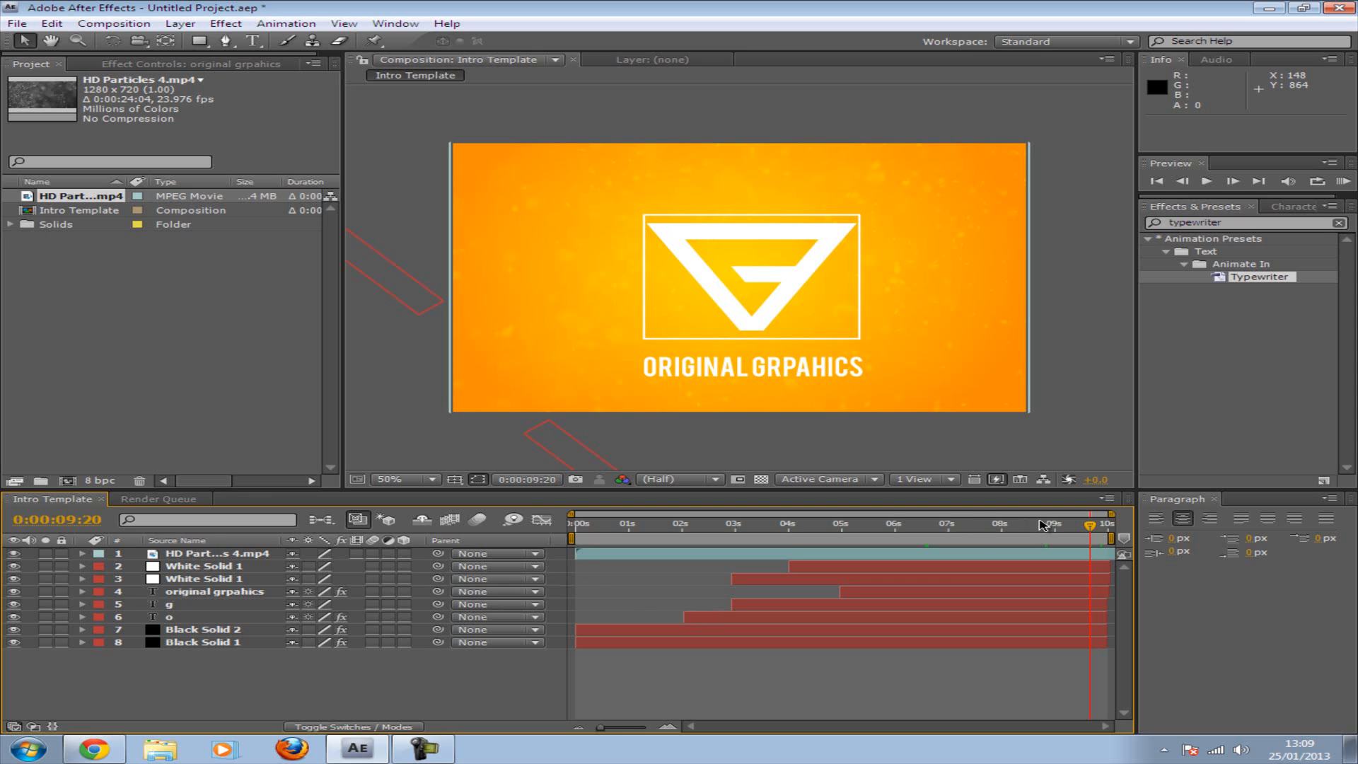
{"action": "left_click", "coordinate": [205, 553]}
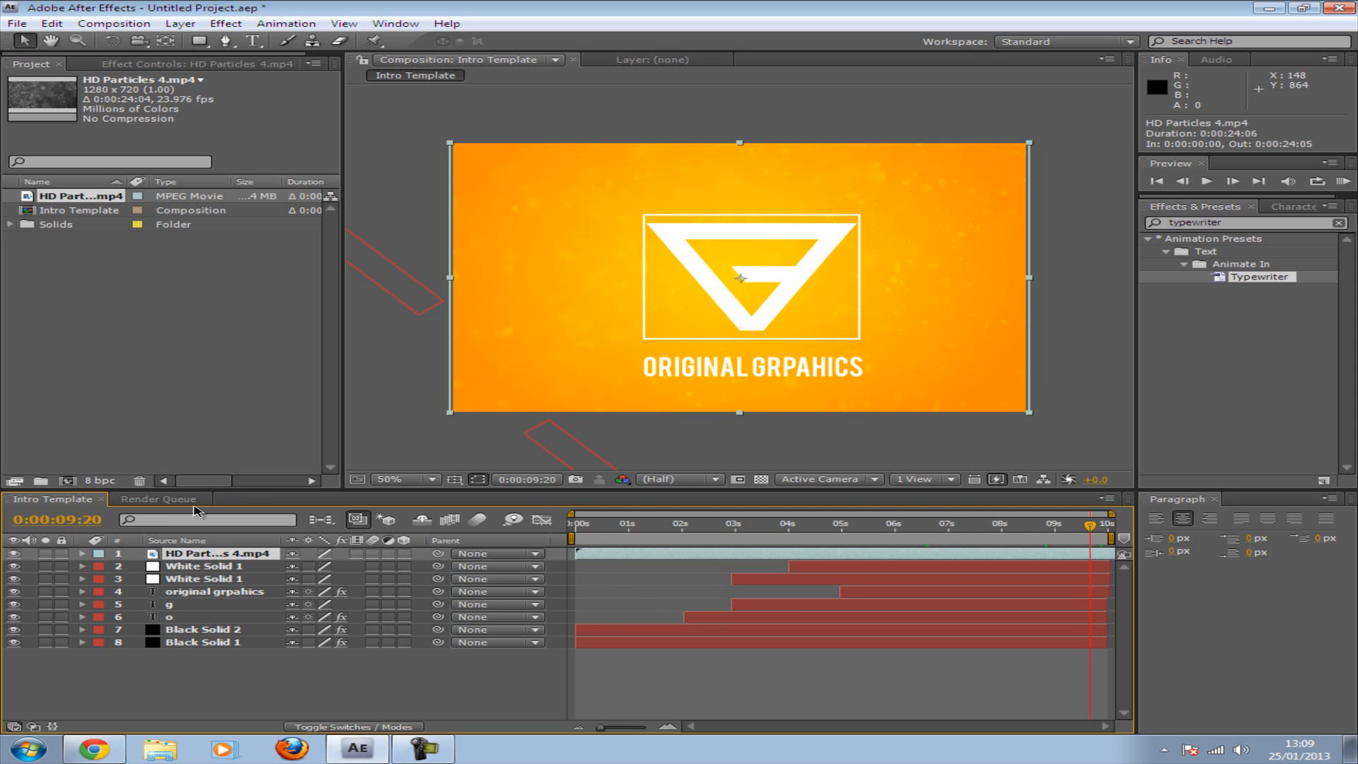
{"action": "left_click", "coordinate": [207, 670]}
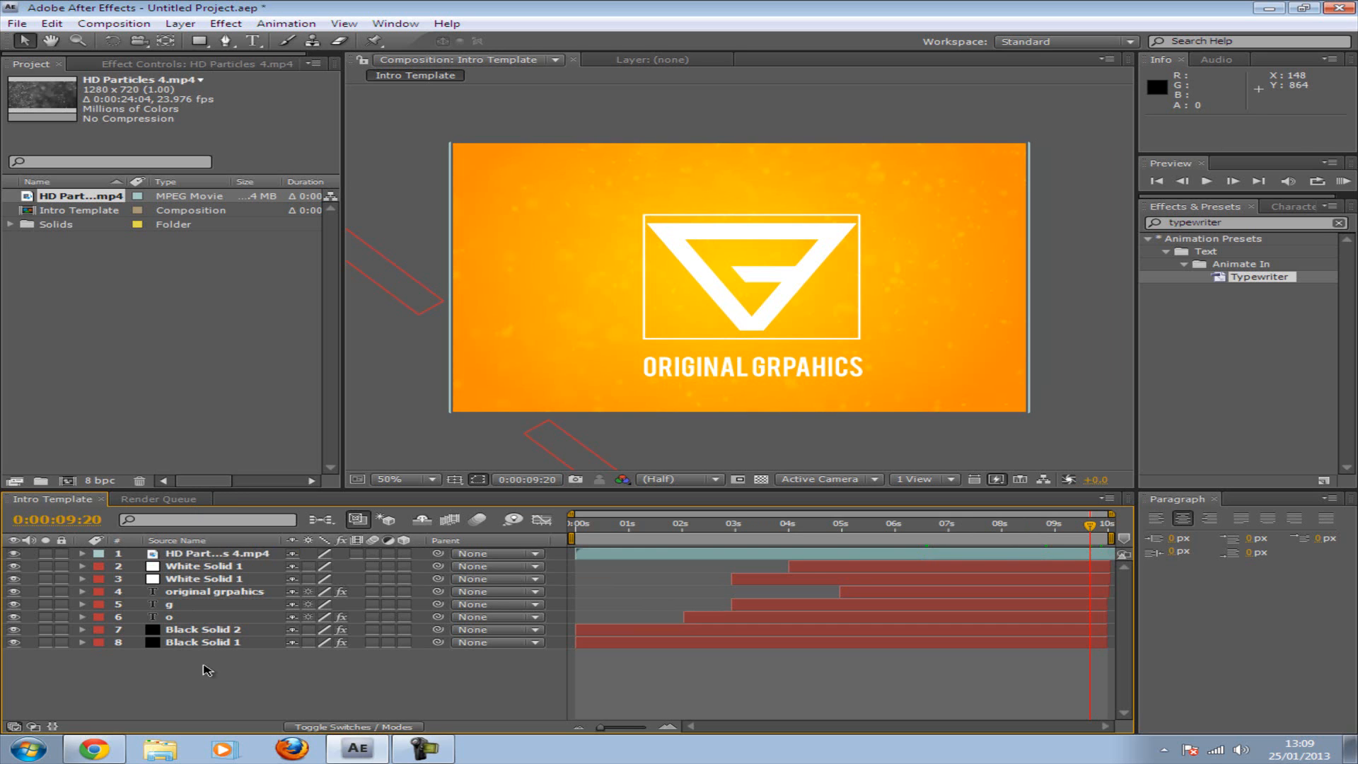
{"action": "left_click", "coordinate": [230, 567]}
{"action": "left_click", "coordinate": [197, 700]}
{"action": "left_click_drag", "start_coordinate": [1089, 531], "coordinate": [1055, 531]}
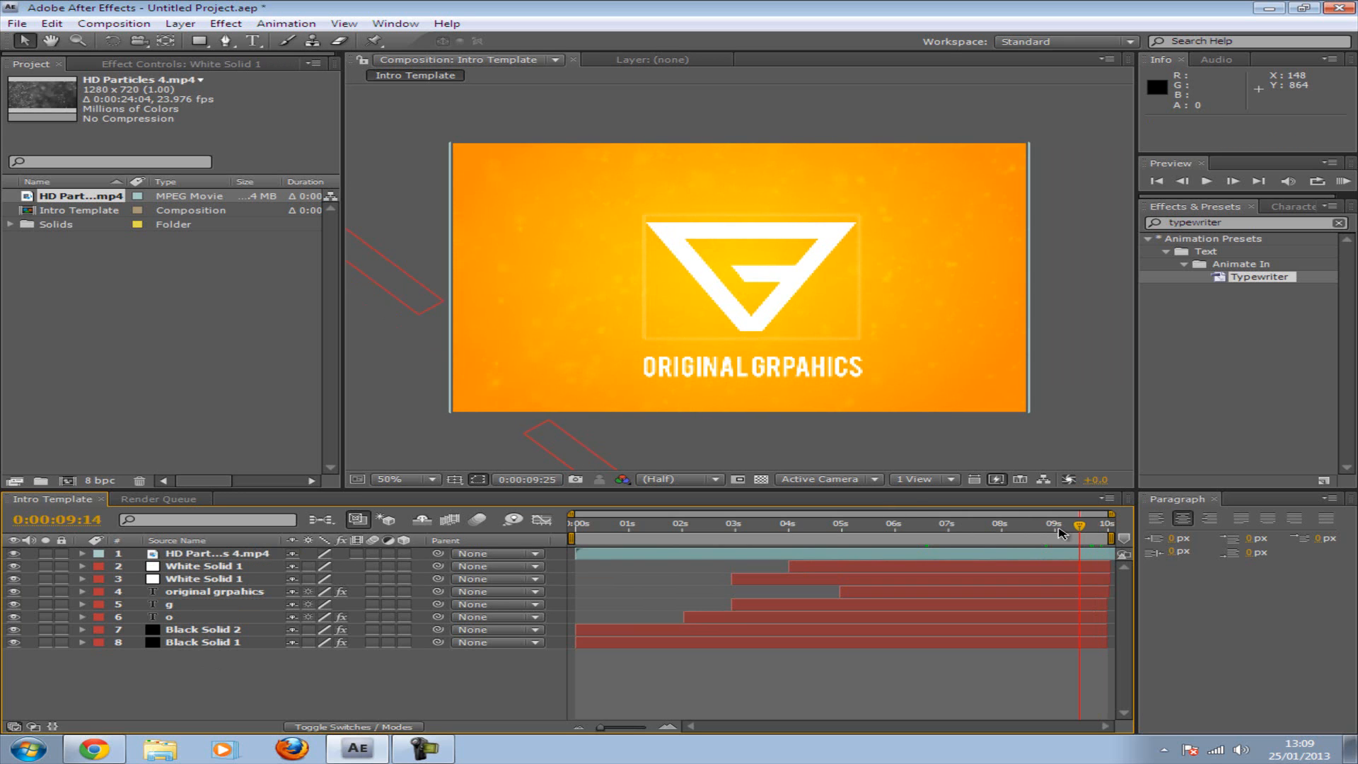